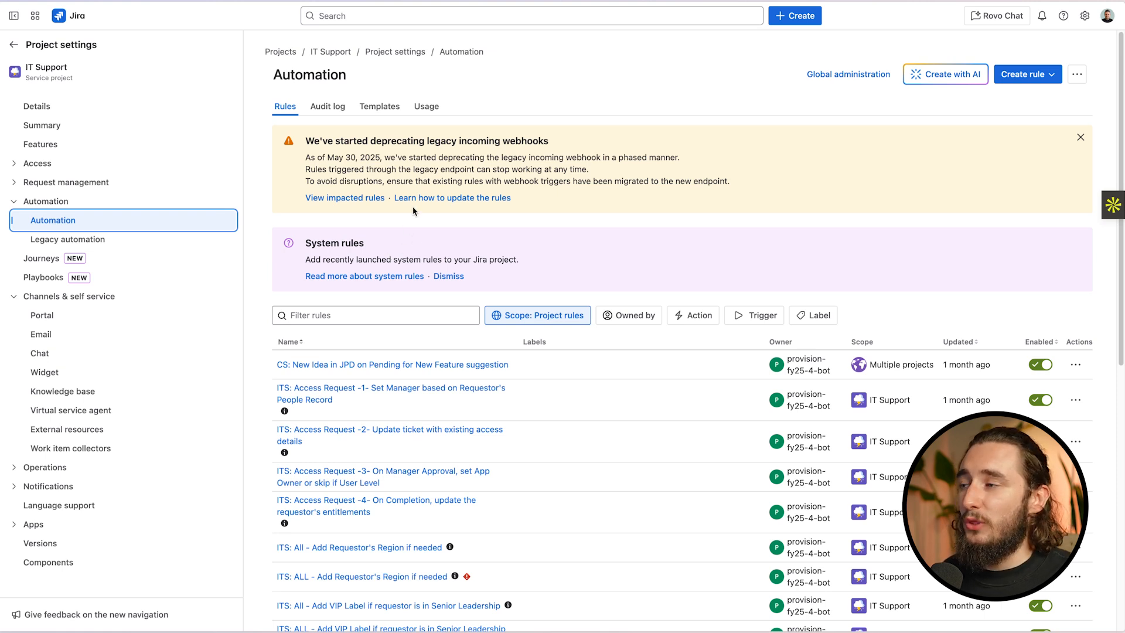
- Open the site-wide global automation rules in the Jira system settings
click(1084, 16)
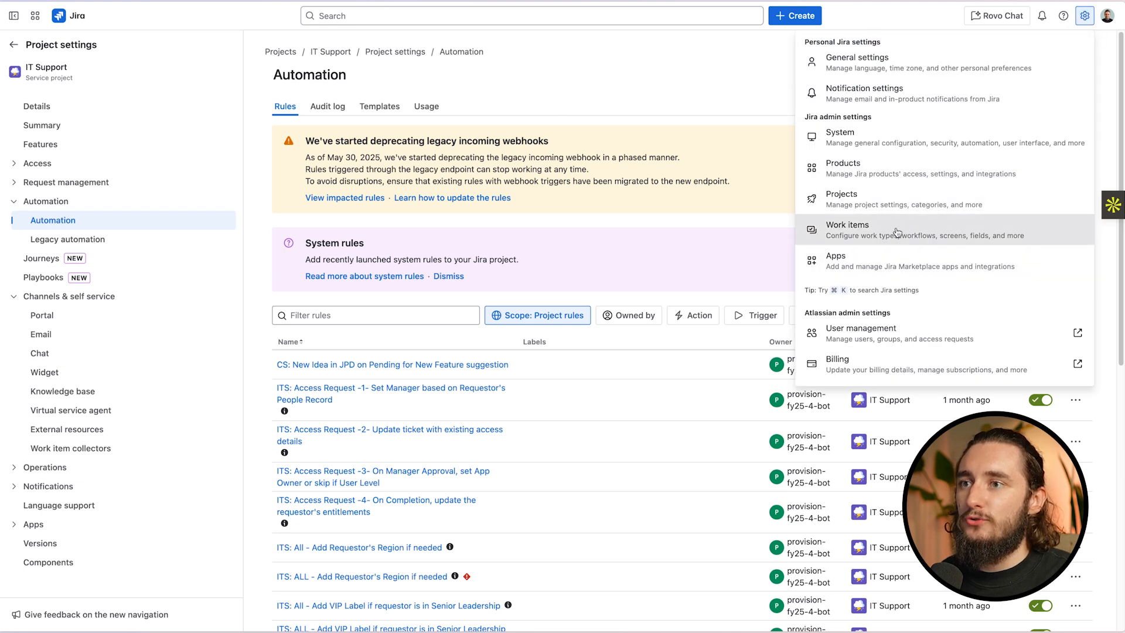
click(887, 141)
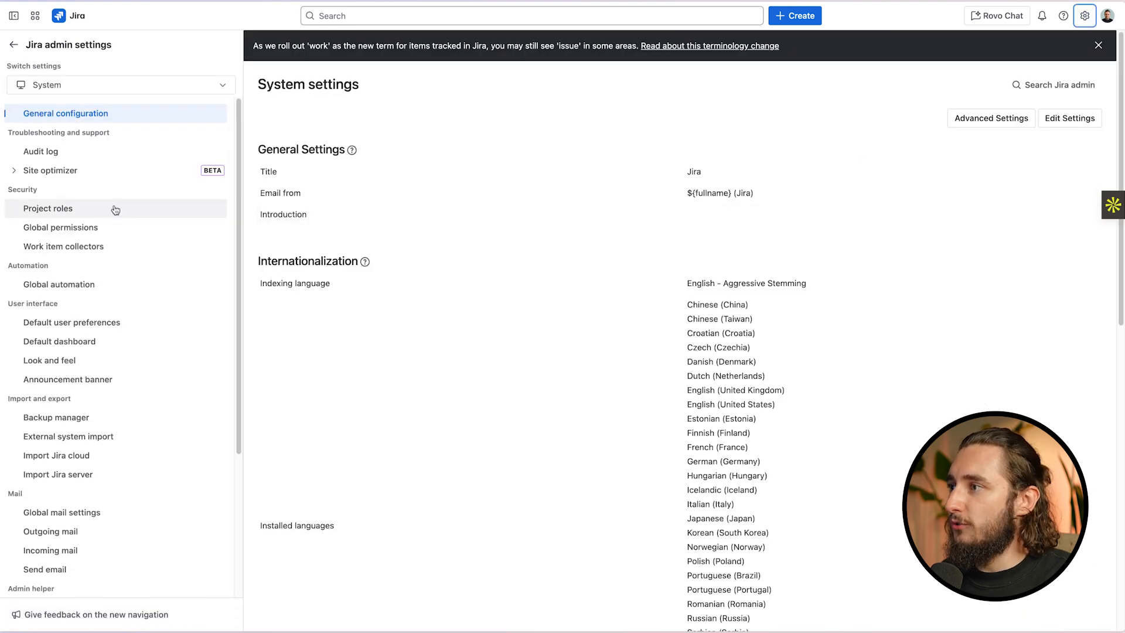
click(119, 285)
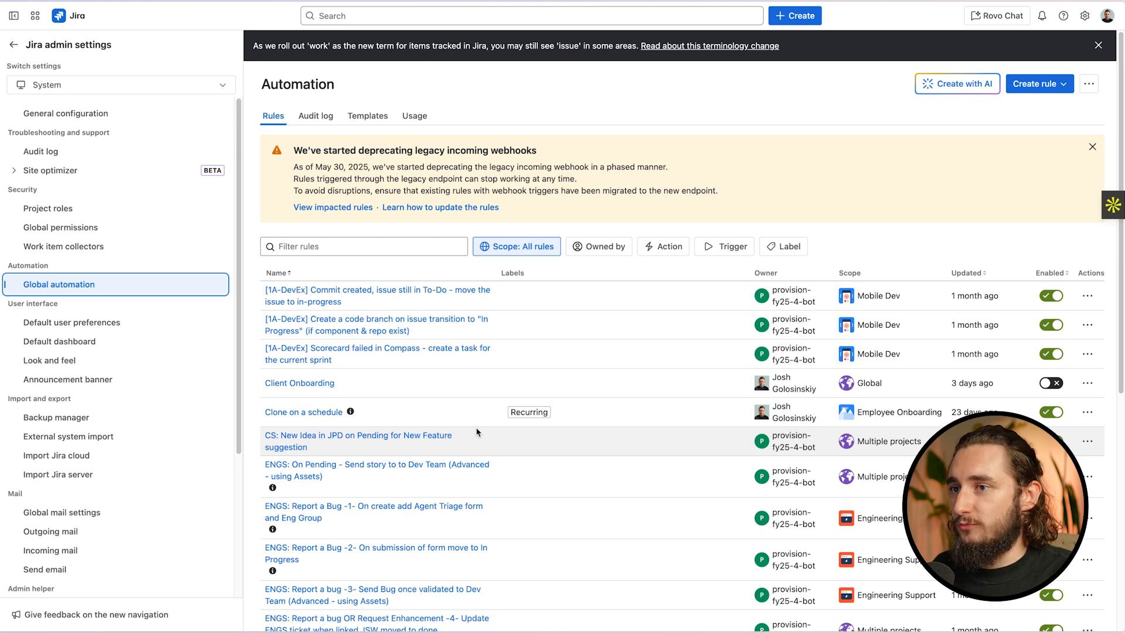
- Look through the global rules list and filter it to rules using the Assign work item action
scroll(468, 354, down, 6)
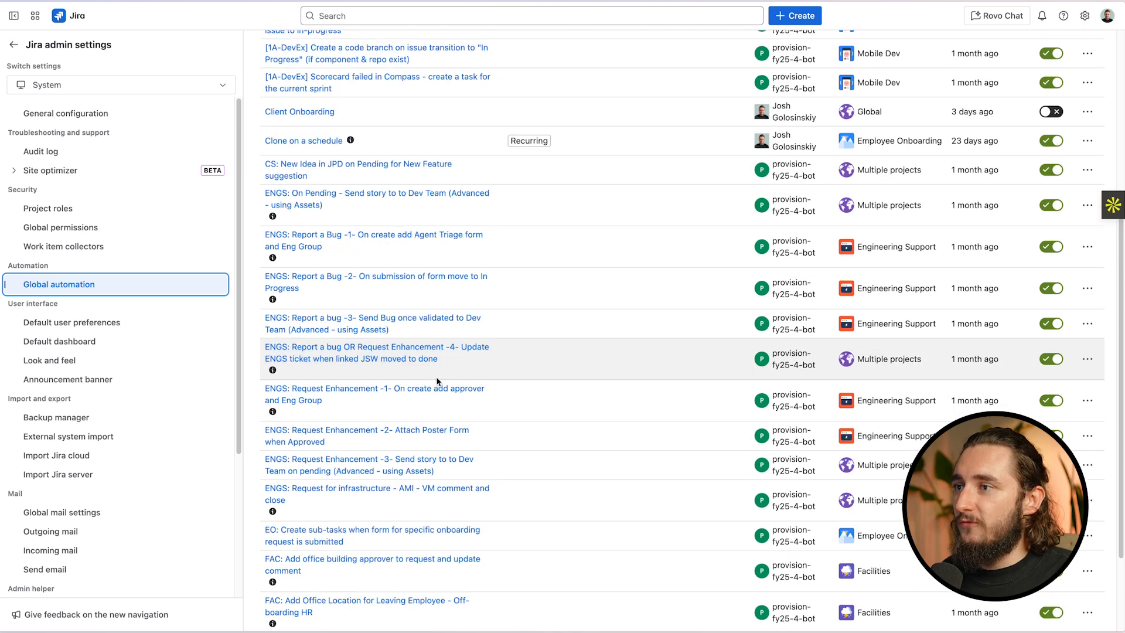
scroll(436, 380, up, 6)
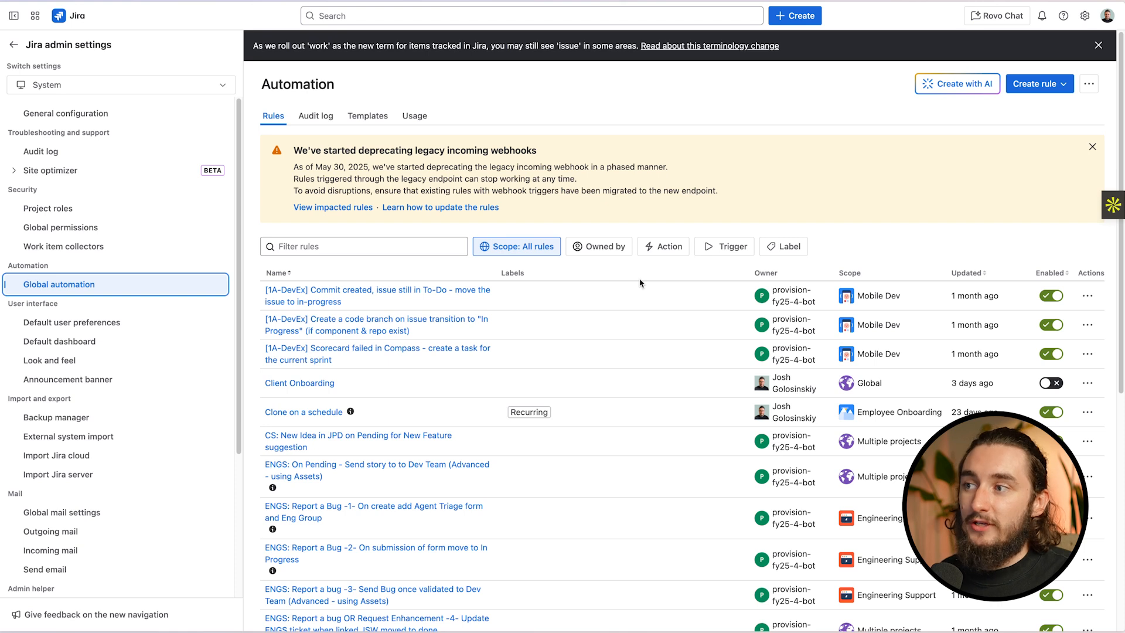
scroll(639, 283, down, 7)
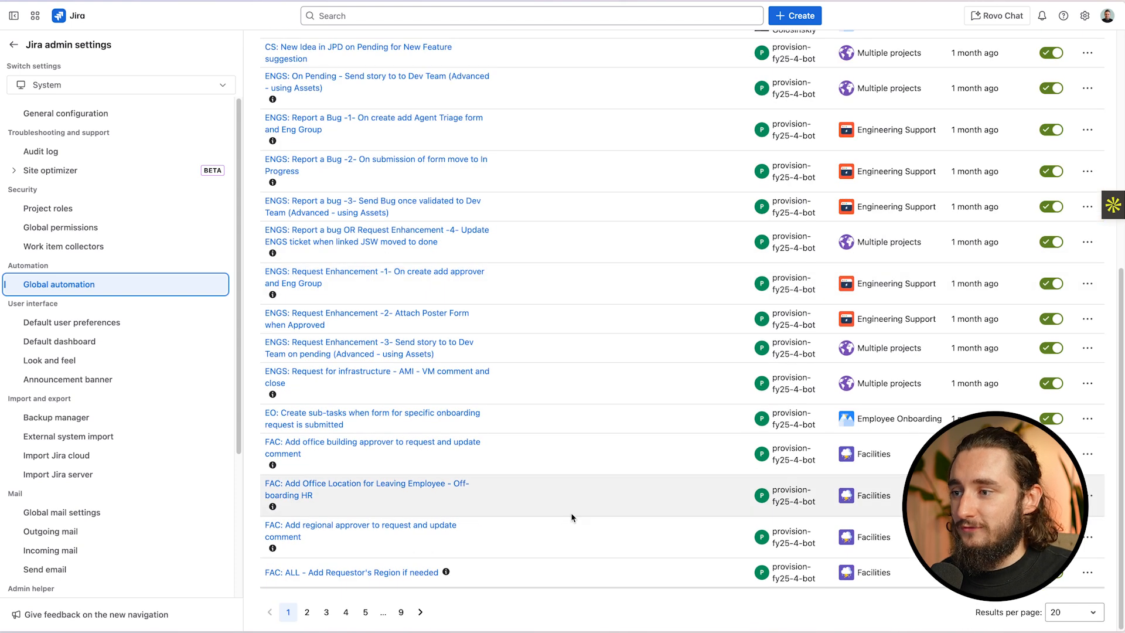
scroll(485, 561, up, 7)
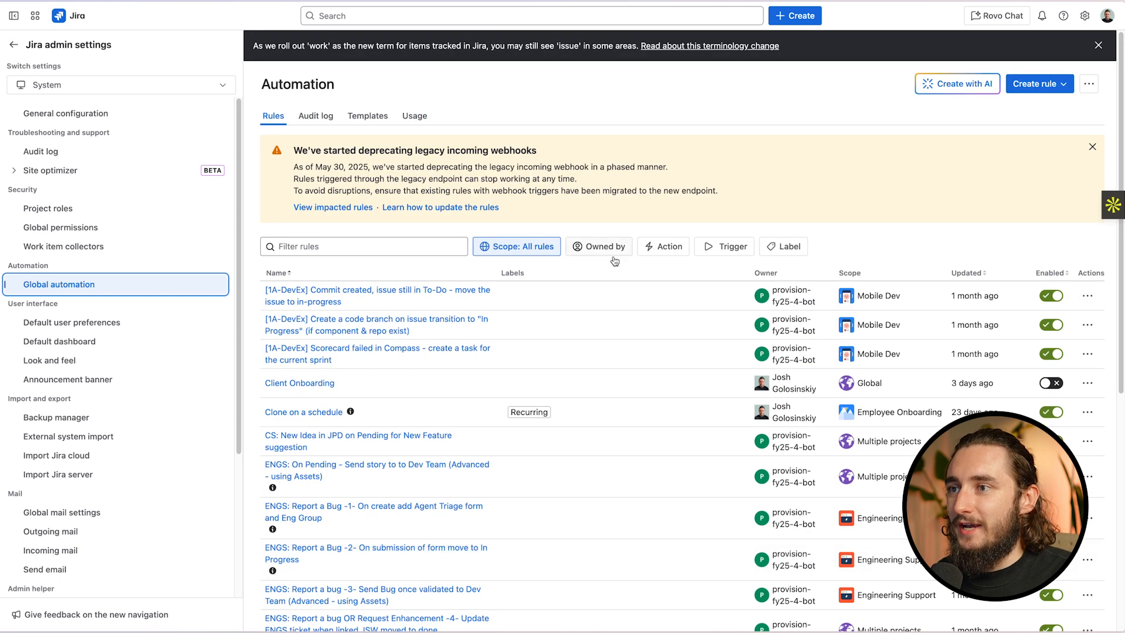
click(669, 248)
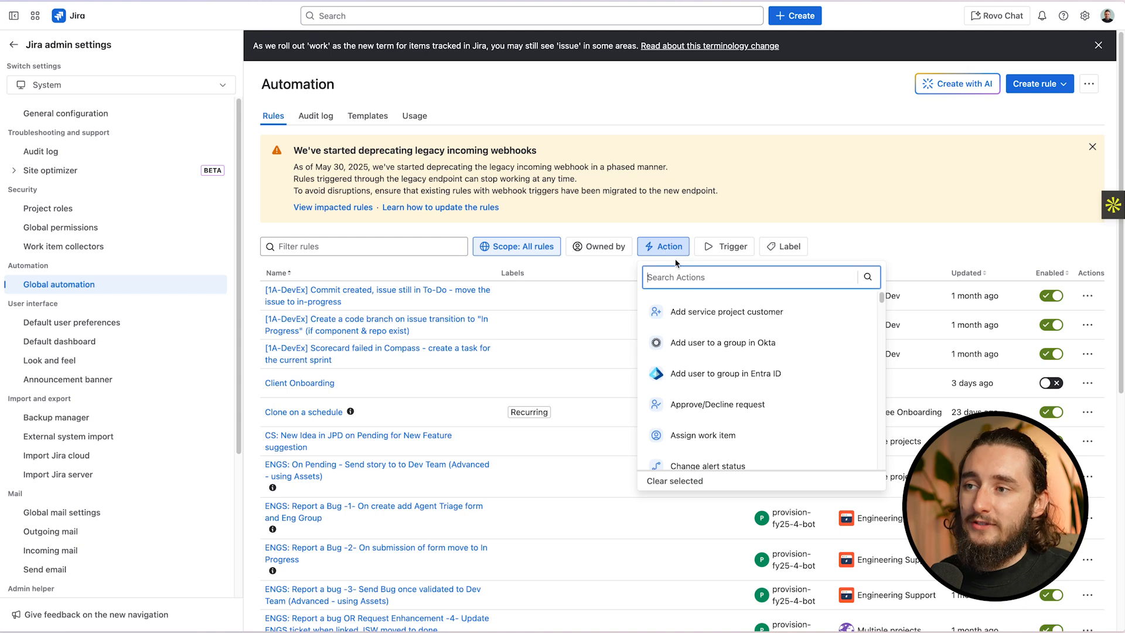
text(ass)
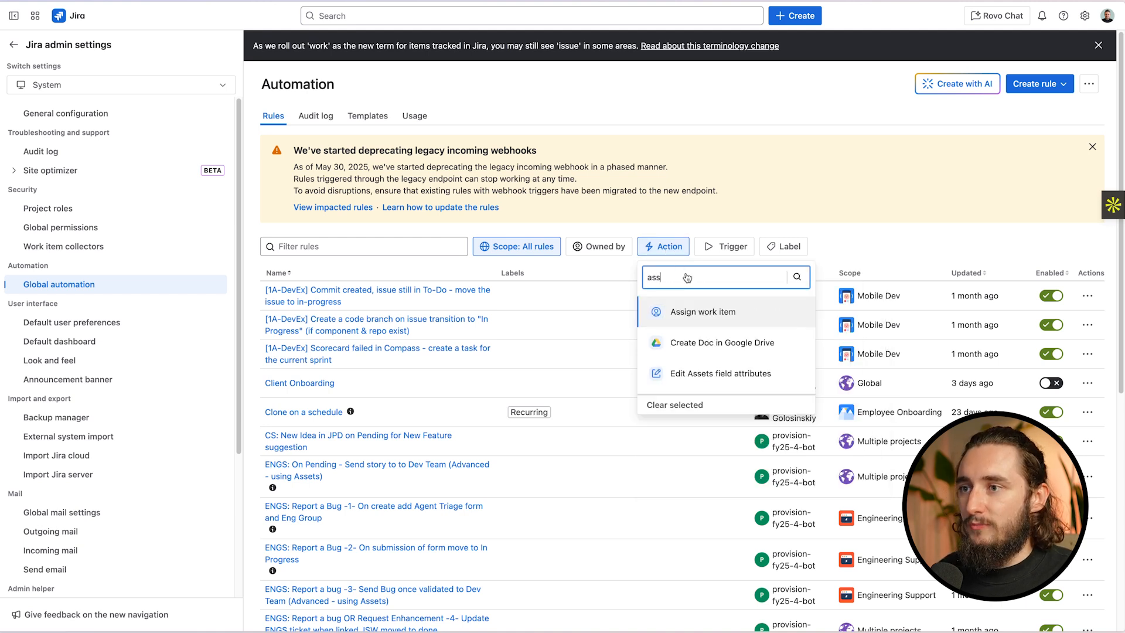
click(708, 307)
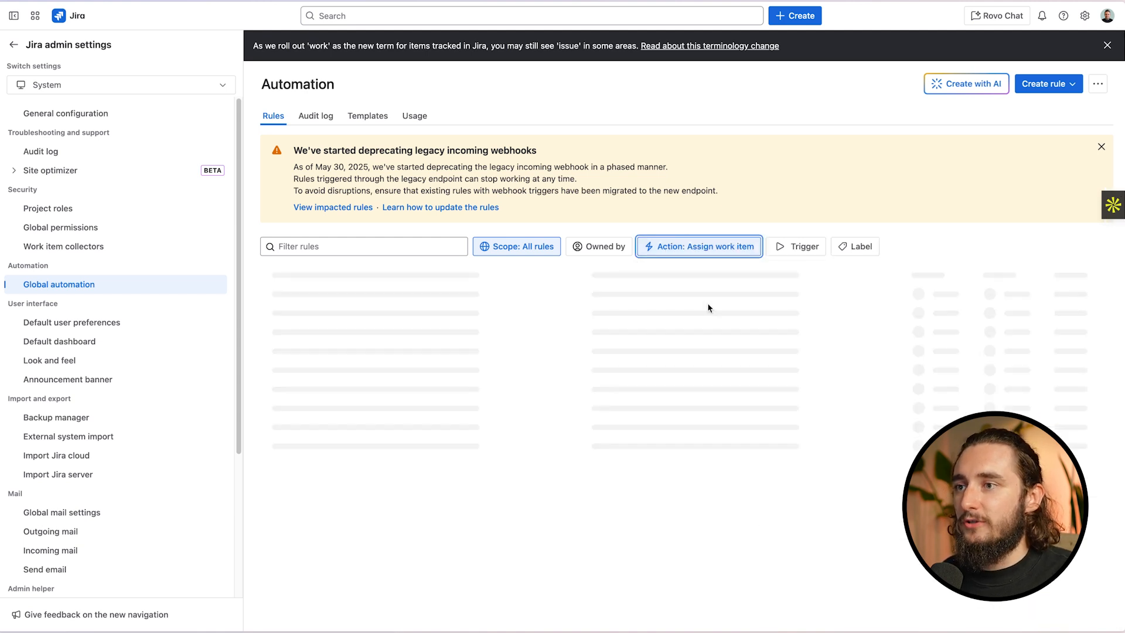
click(697, 253)
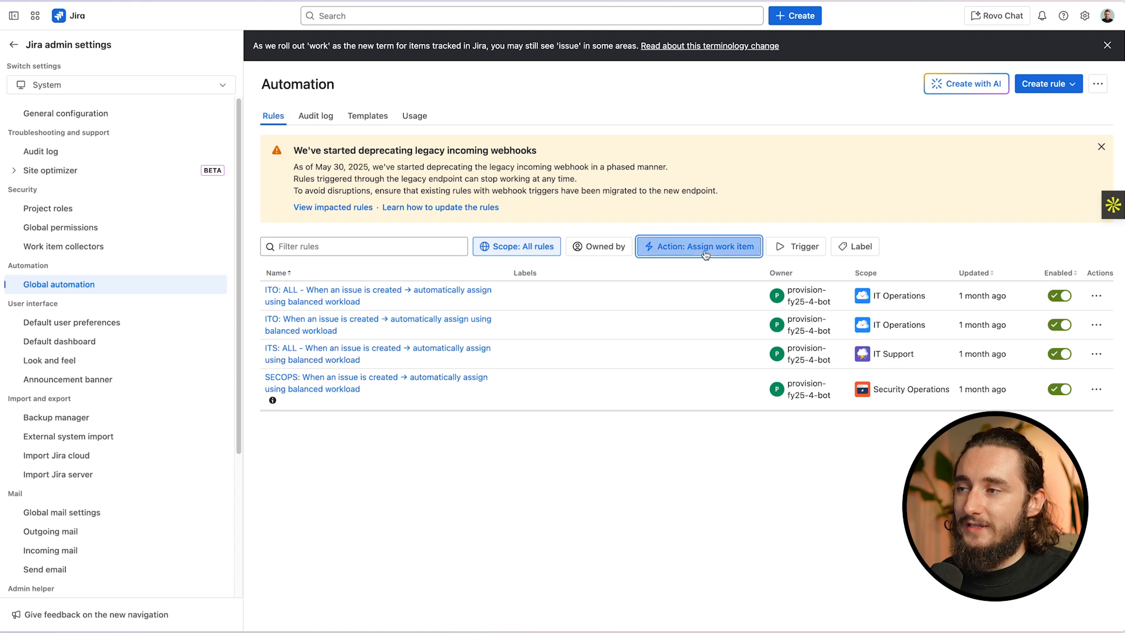
click(477, 468)
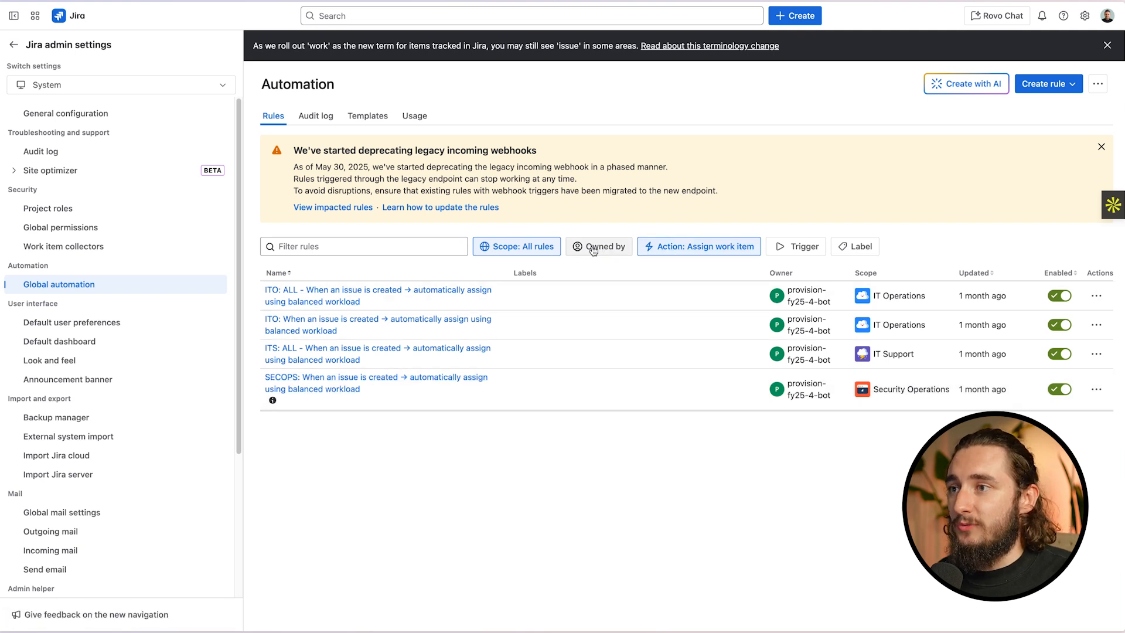
- Clear the action filter to list all automation rules
click(713, 250)
click(675, 480)
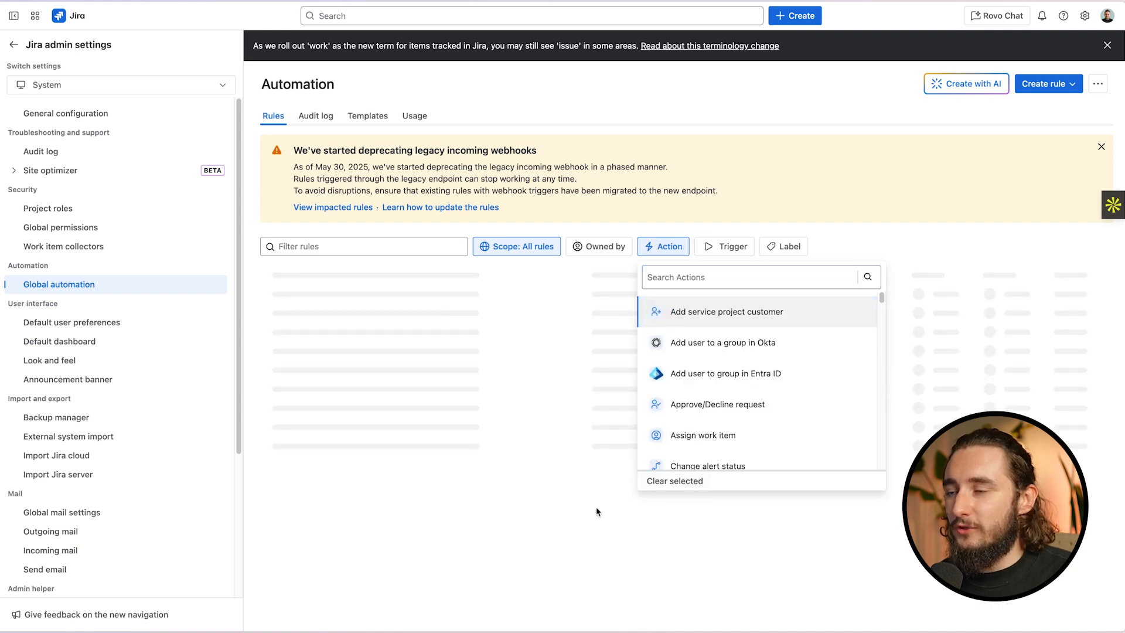
click(559, 511)
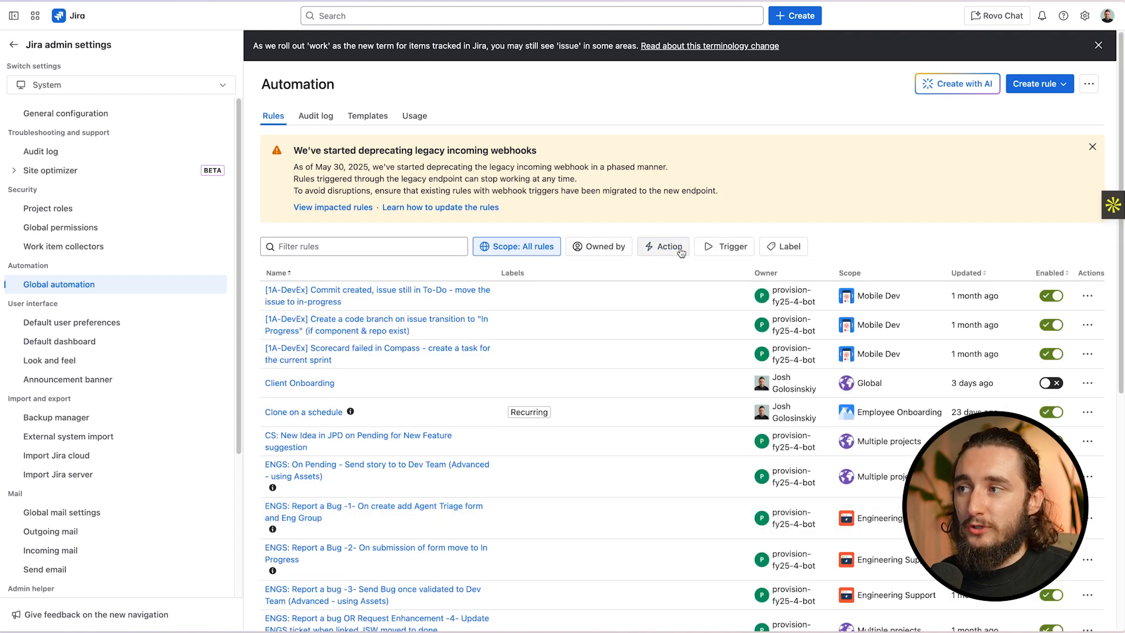
- Search the automation rules for "clone" and clear the search text
click(427, 246)
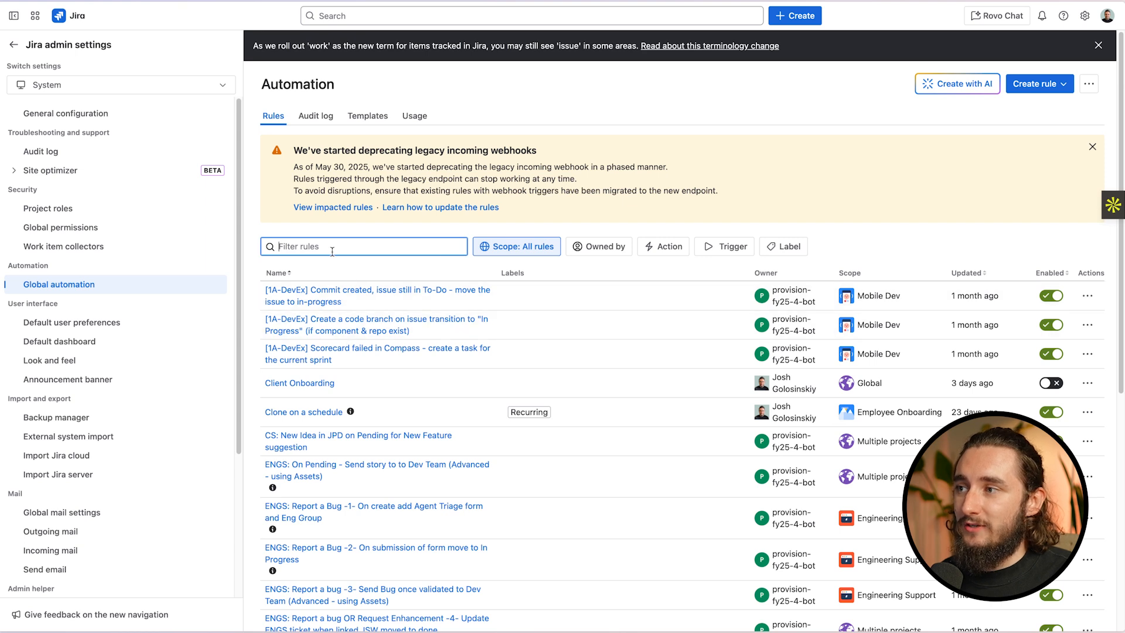
text(clone)
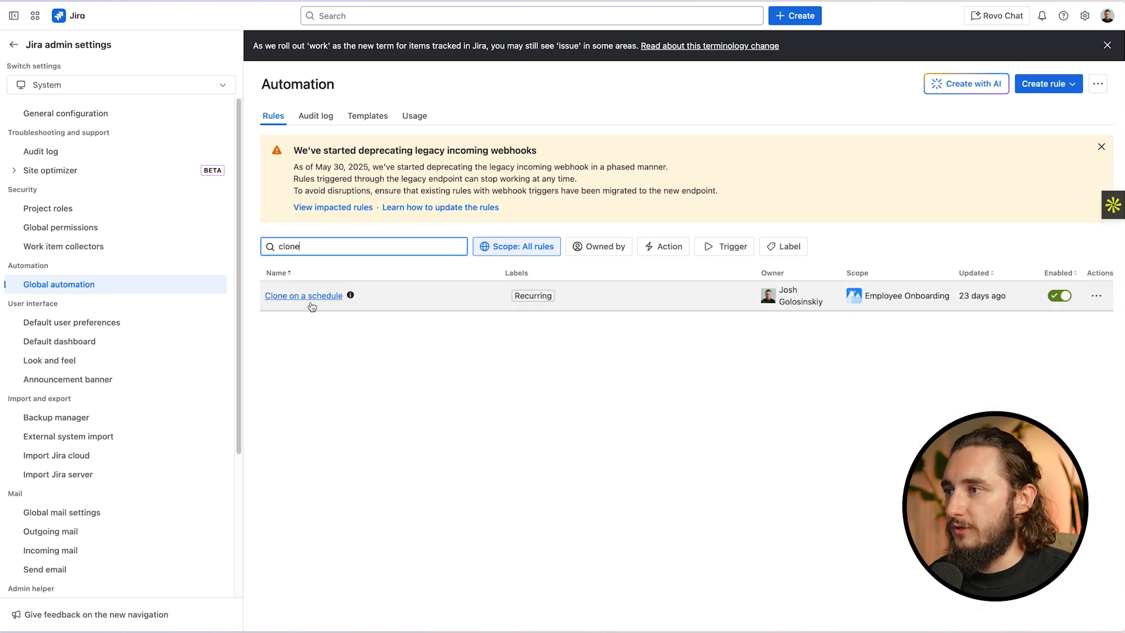
double_click(320, 254)
key(BackSpace)
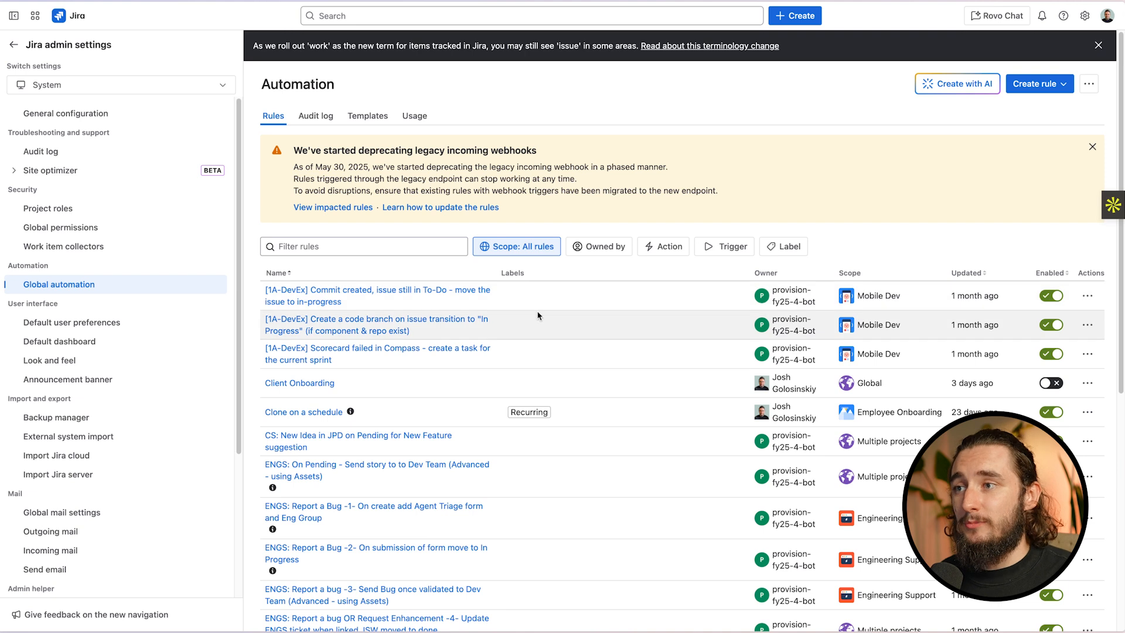
- Review the labels assigned to the listed rules and check which labels can be used as a filter
mouse_move(542, 305)
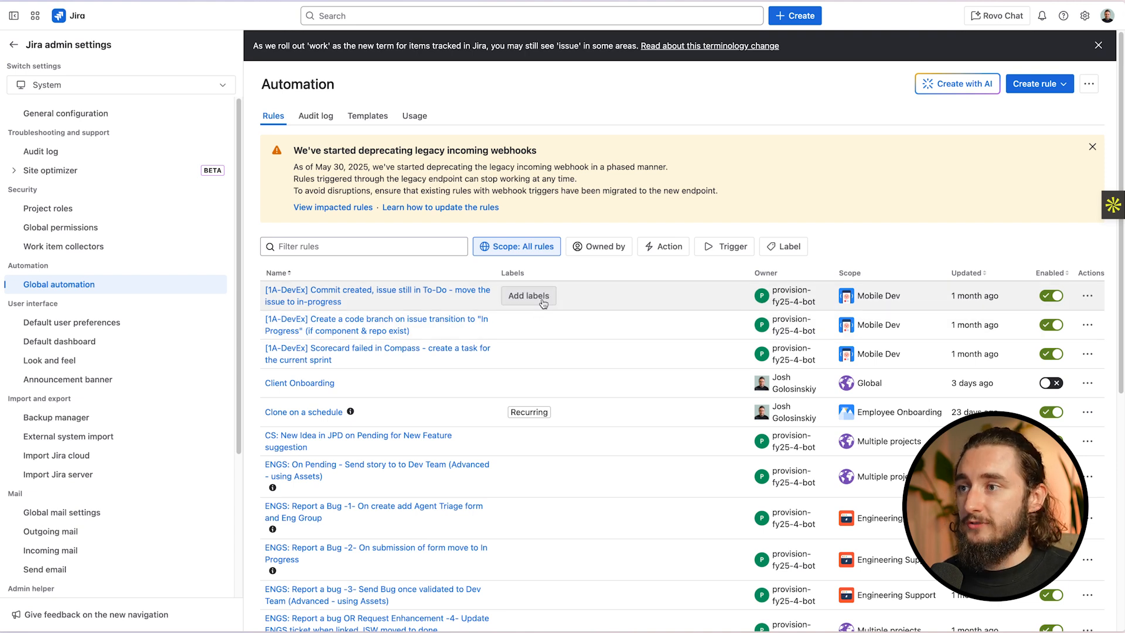
scroll(515, 447, down, 5)
scroll(515, 447, up, 4)
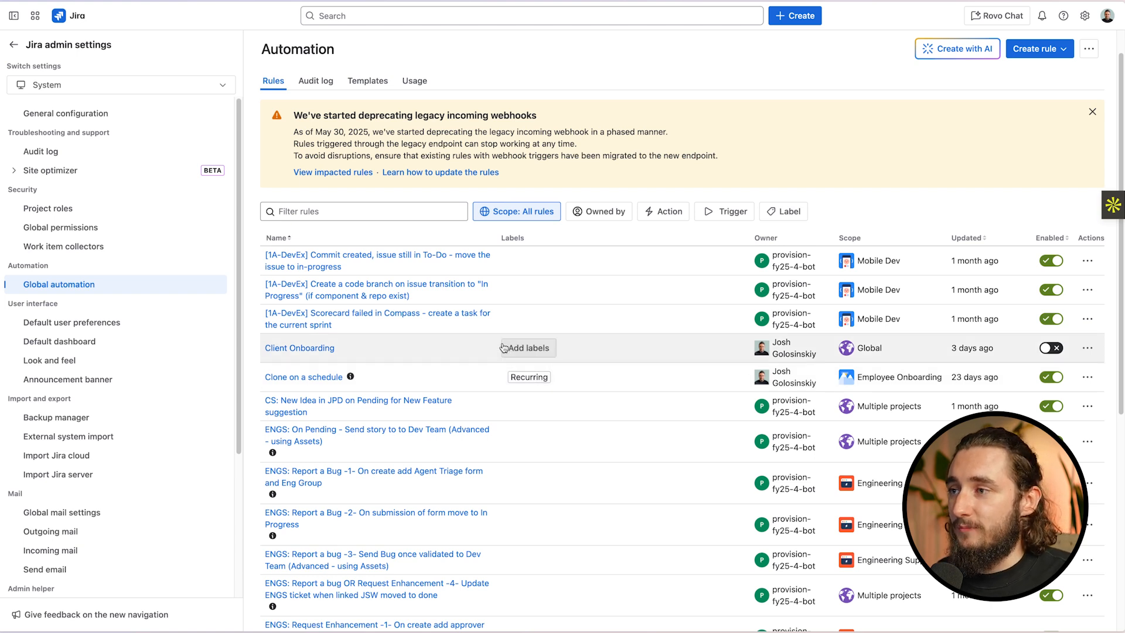
scroll(504, 348, down, 3)
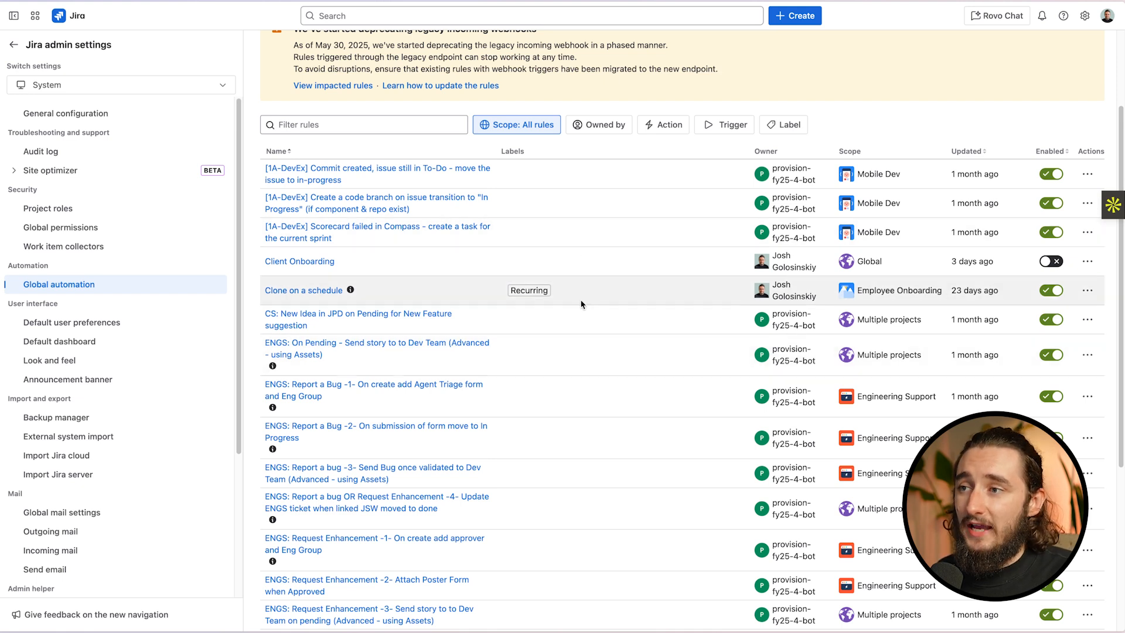
scroll(577, 297, up, 3)
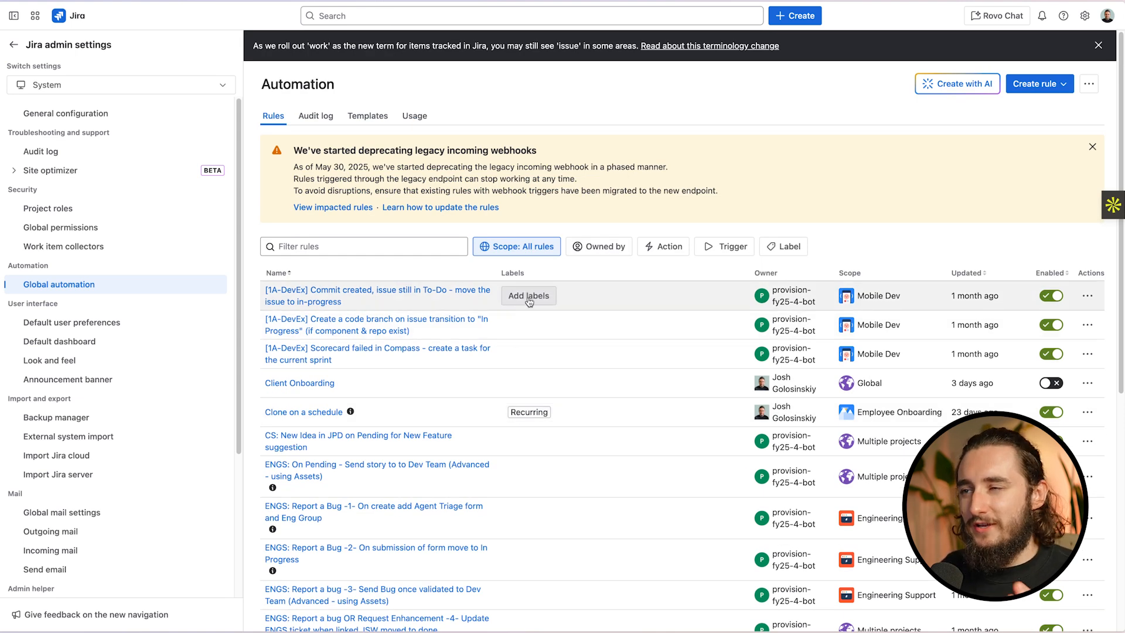
click(785, 246)
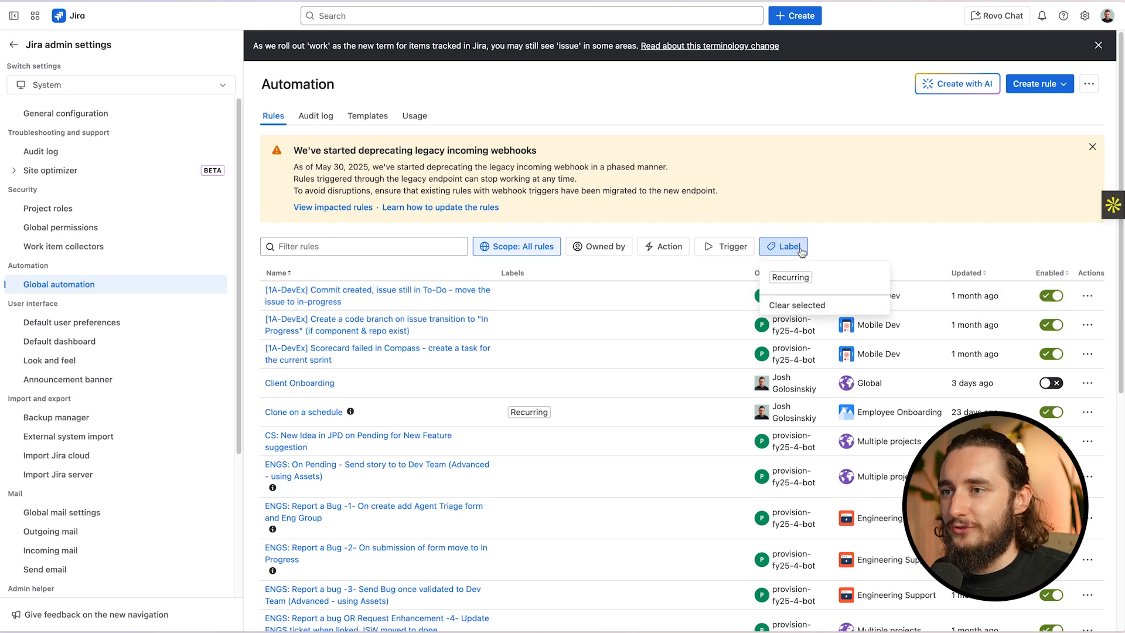
click(860, 240)
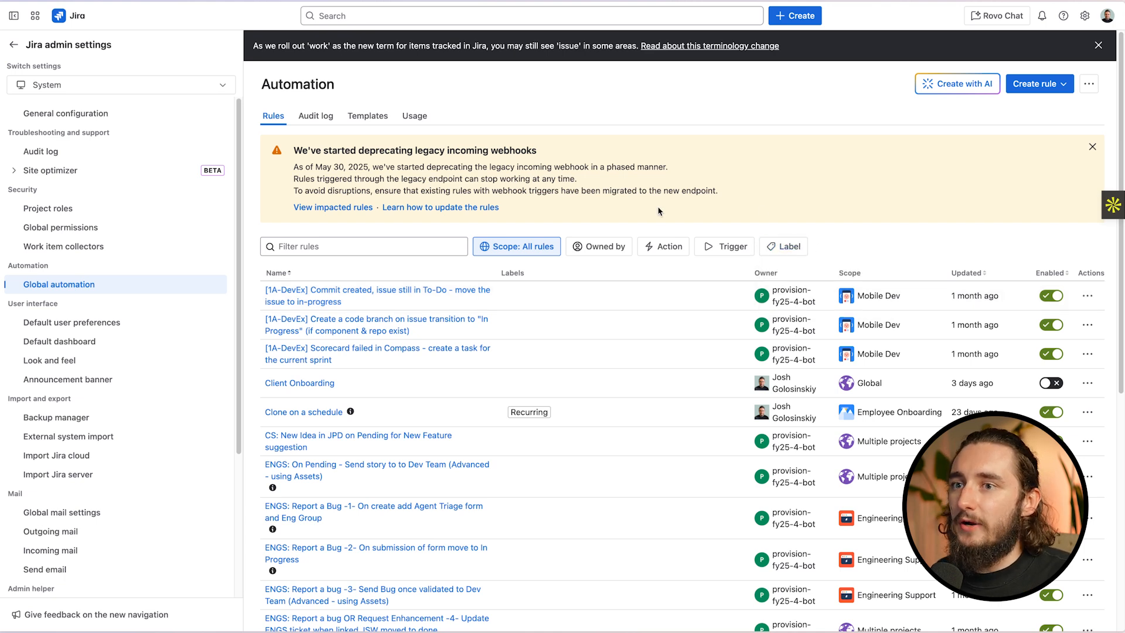
- View the global automation audit log and the audit log of the "[1A-DevEx] Commit created, issue still in To-Do" rule
click(318, 116)
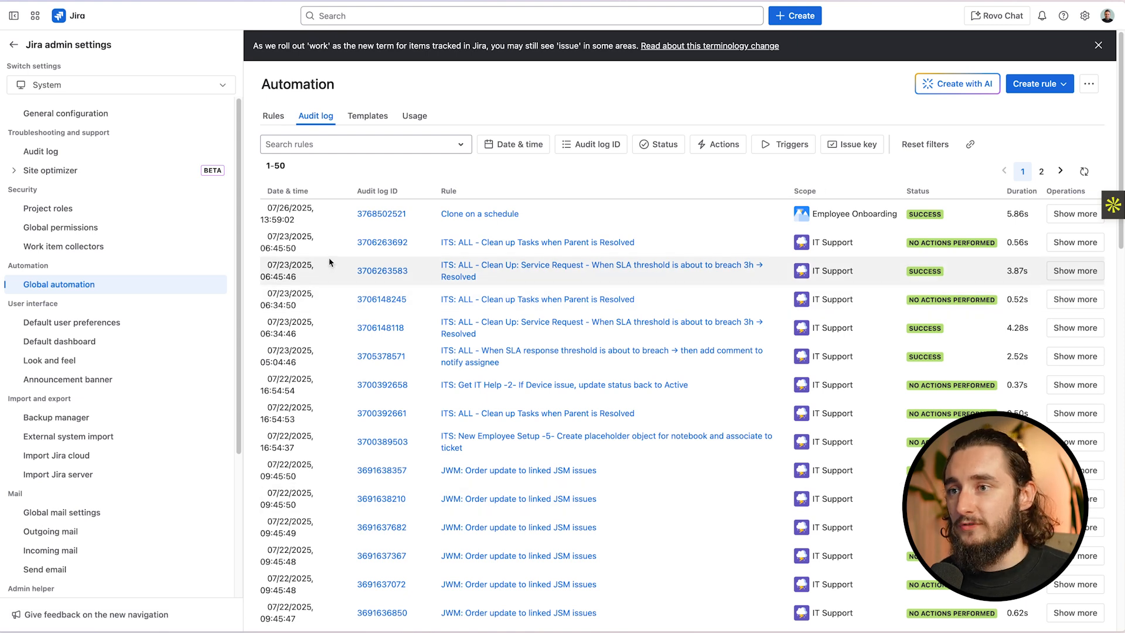
click(273, 115)
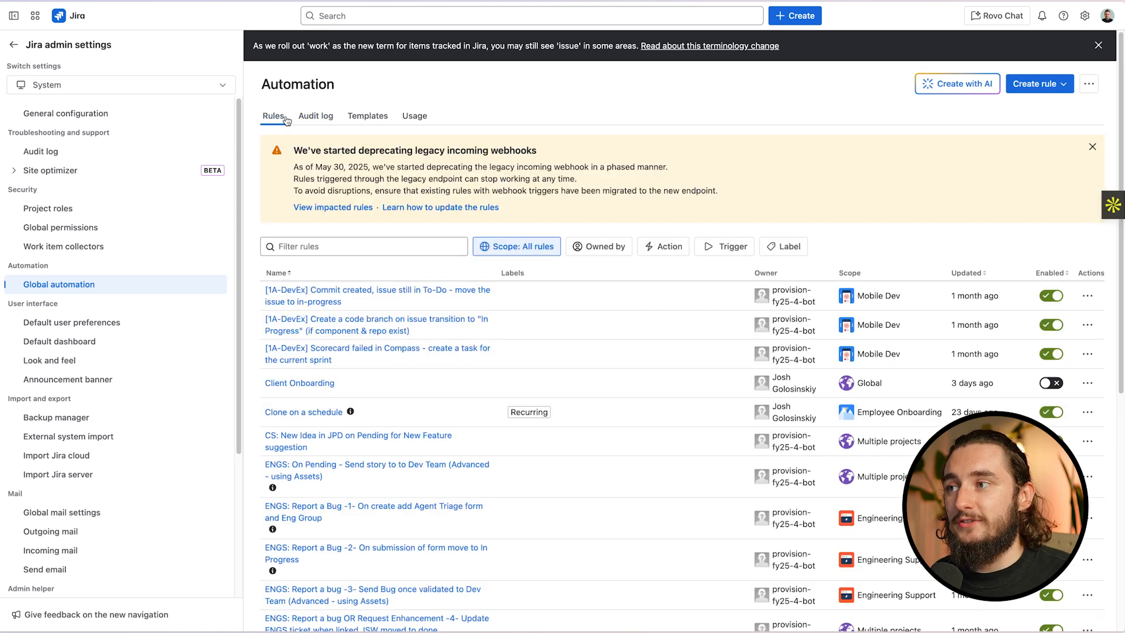
click(392, 306)
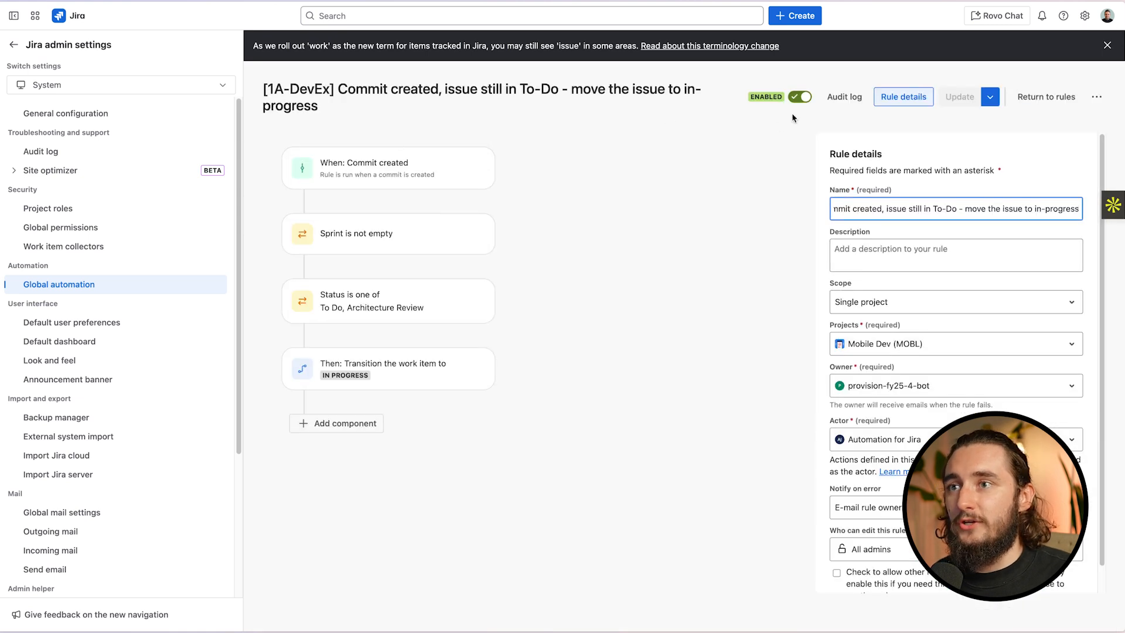
click(844, 97)
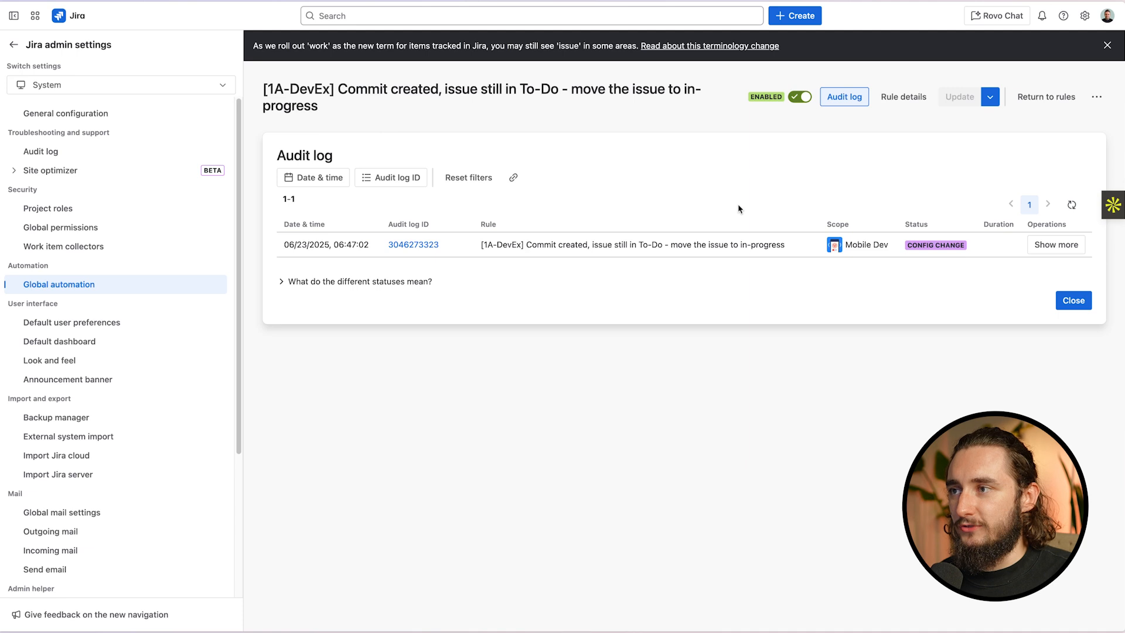
key(super+Left)
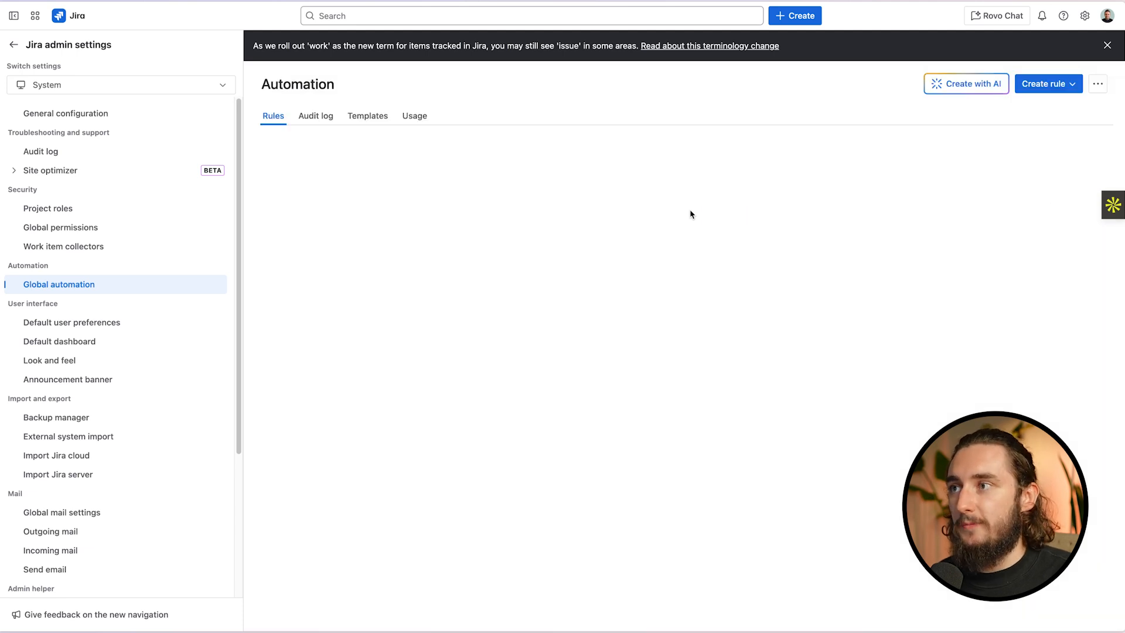
click(317, 124)
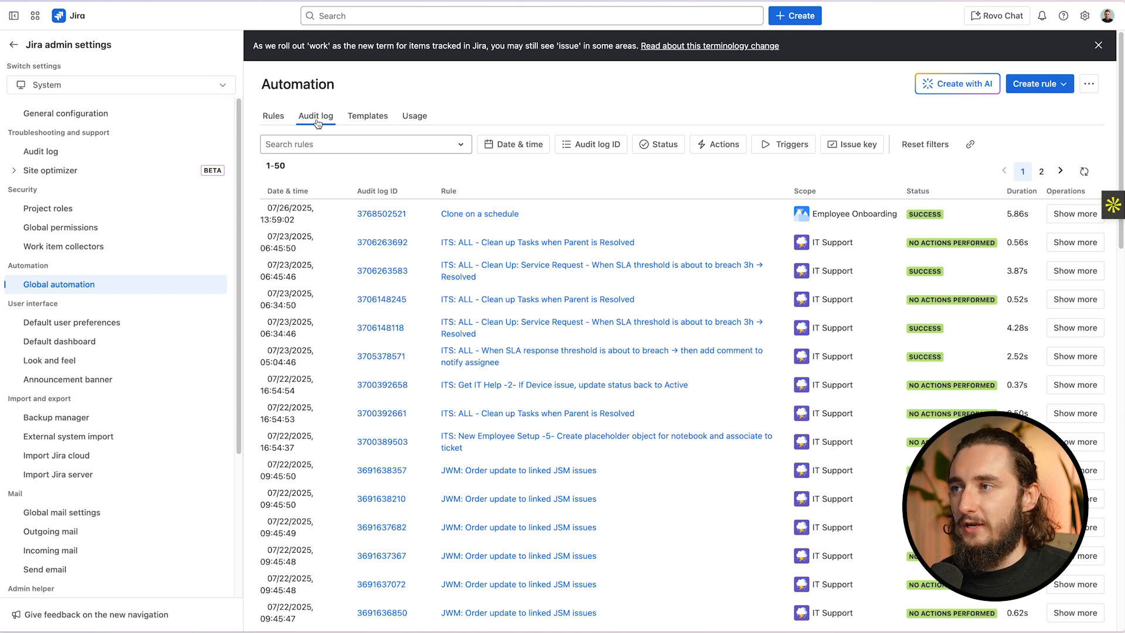
- Browse the automation templates and open the Service Management one that uses Rovo to summarise a created work item and update the issue summary
click(371, 121)
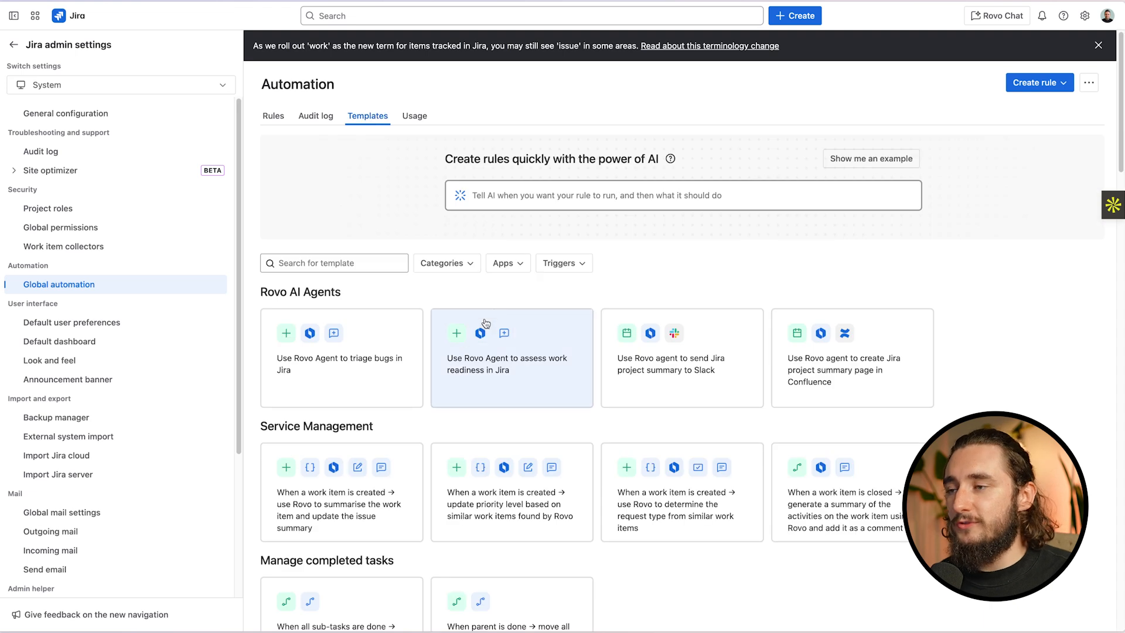
scroll(716, 288, down, 5)
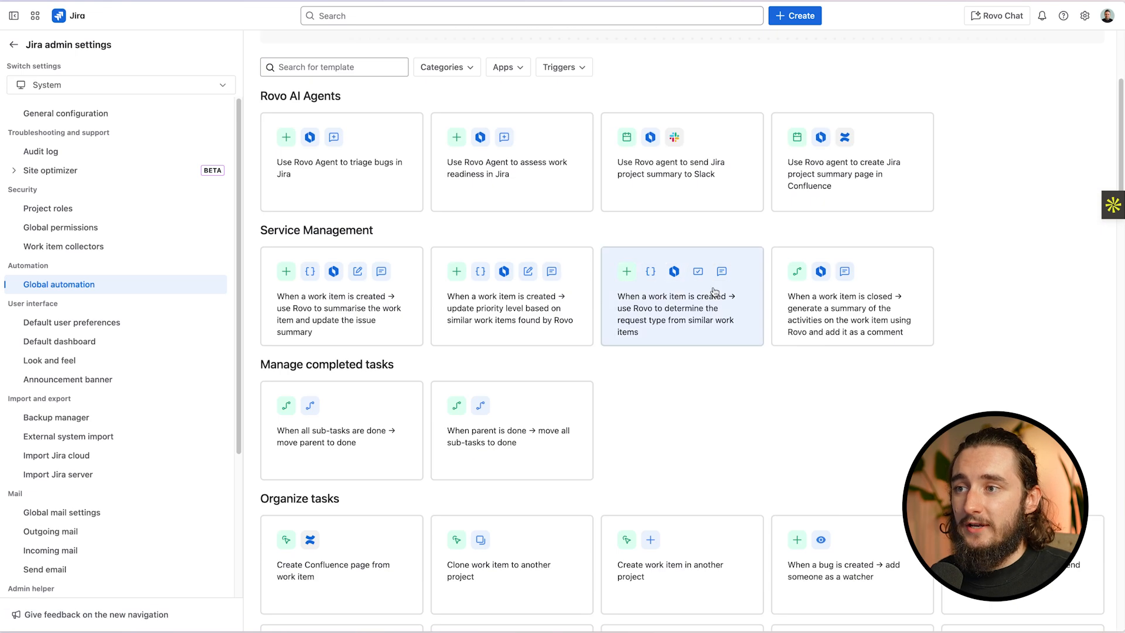
scroll(659, 369, down, 1)
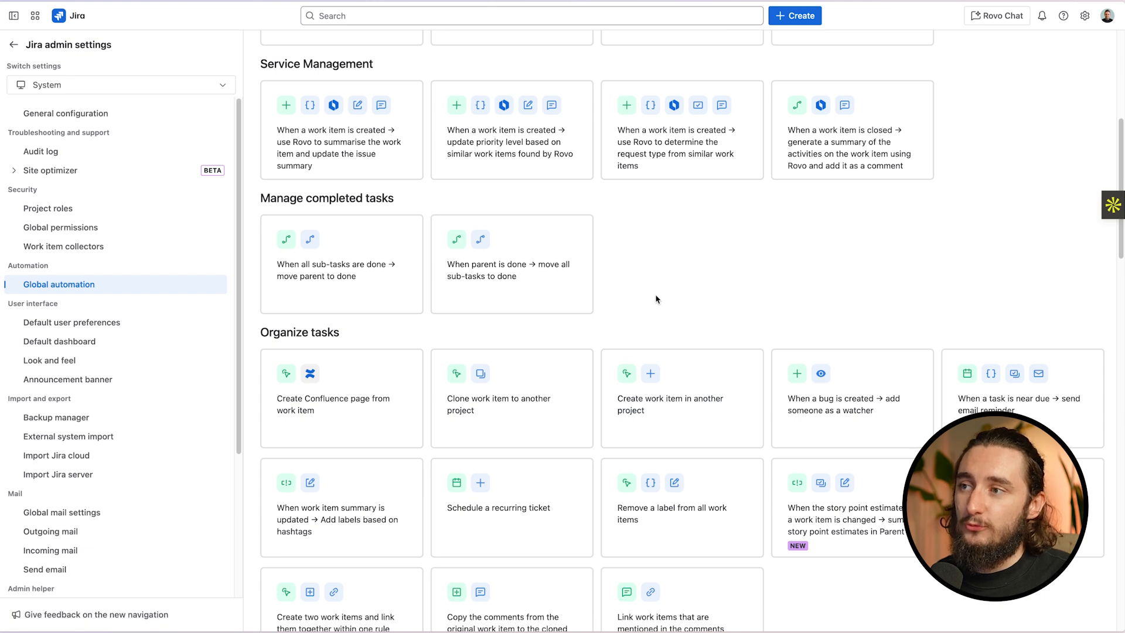
scroll(653, 307, down, 8)
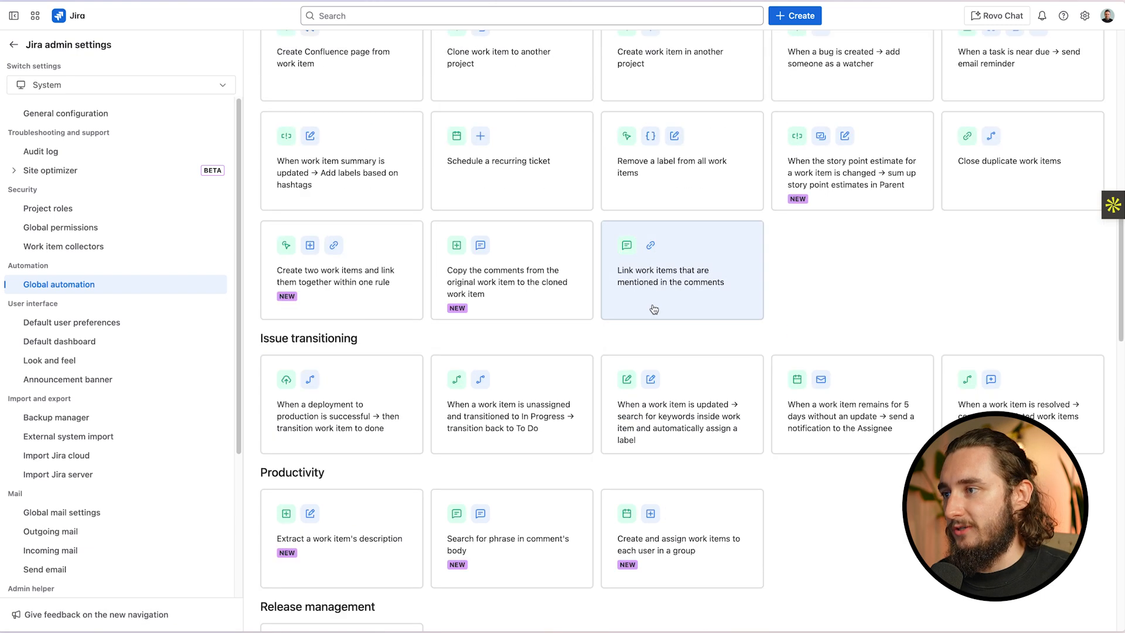
scroll(653, 311, up, 10)
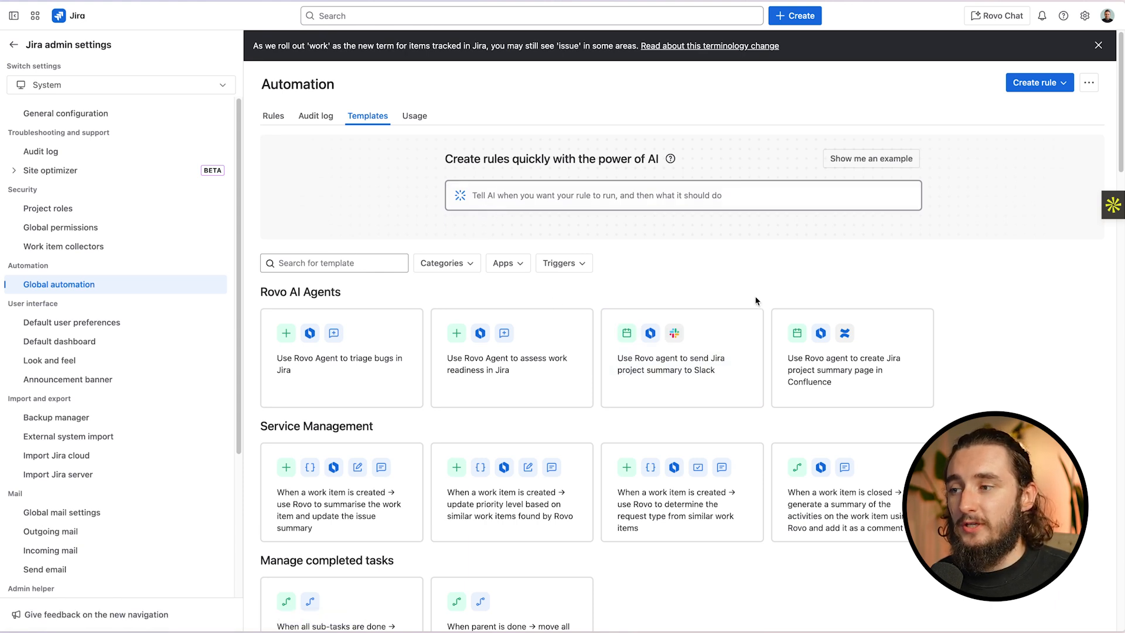
click(363, 497)
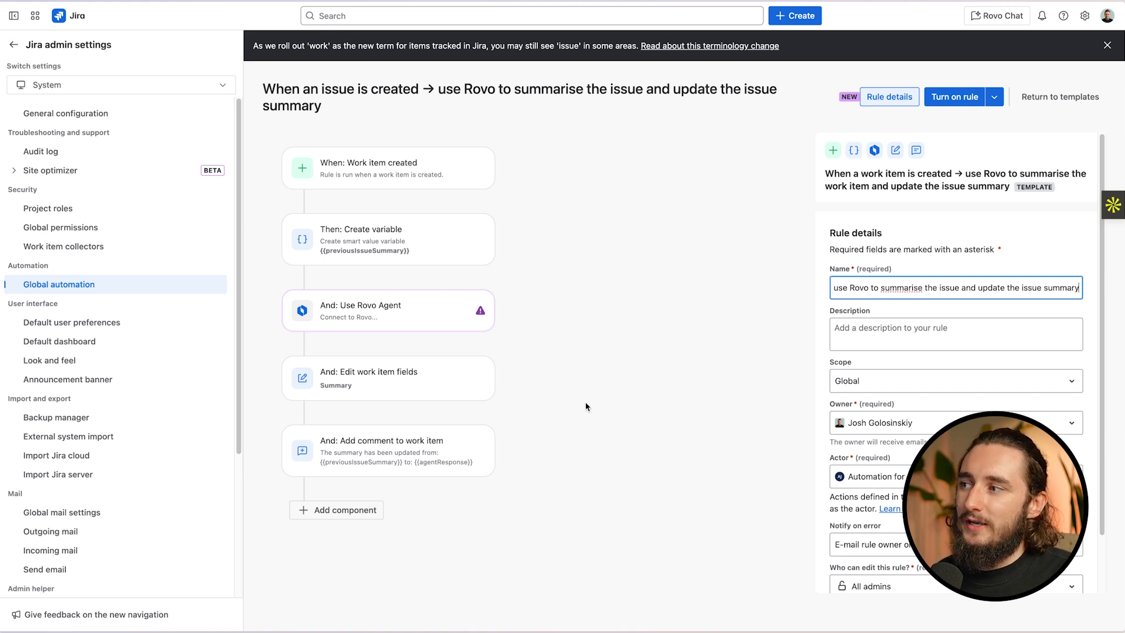
- Discard the draft rule made from the template and review the automation usage by product, the usage trends and the monthly usage per rule
click(1061, 96)
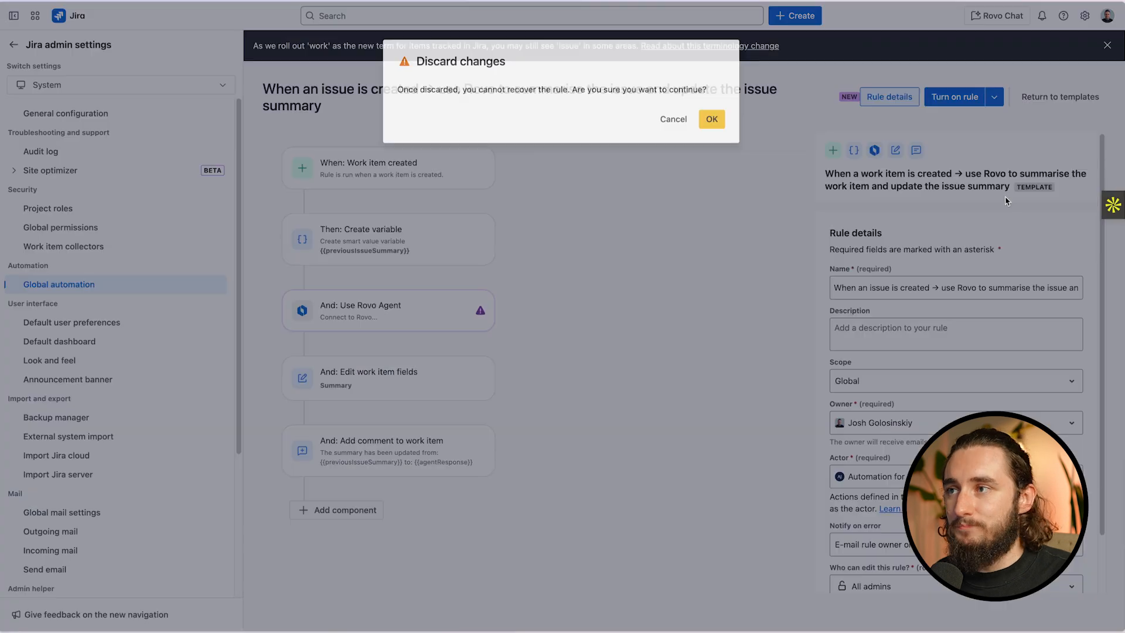
click(711, 119)
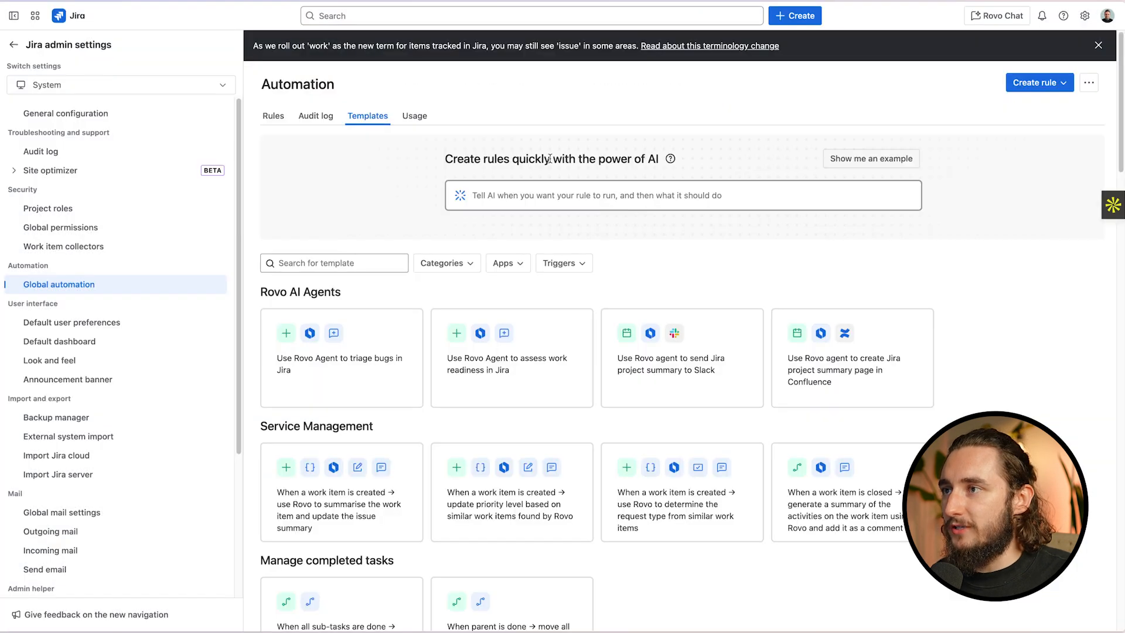
click(417, 119)
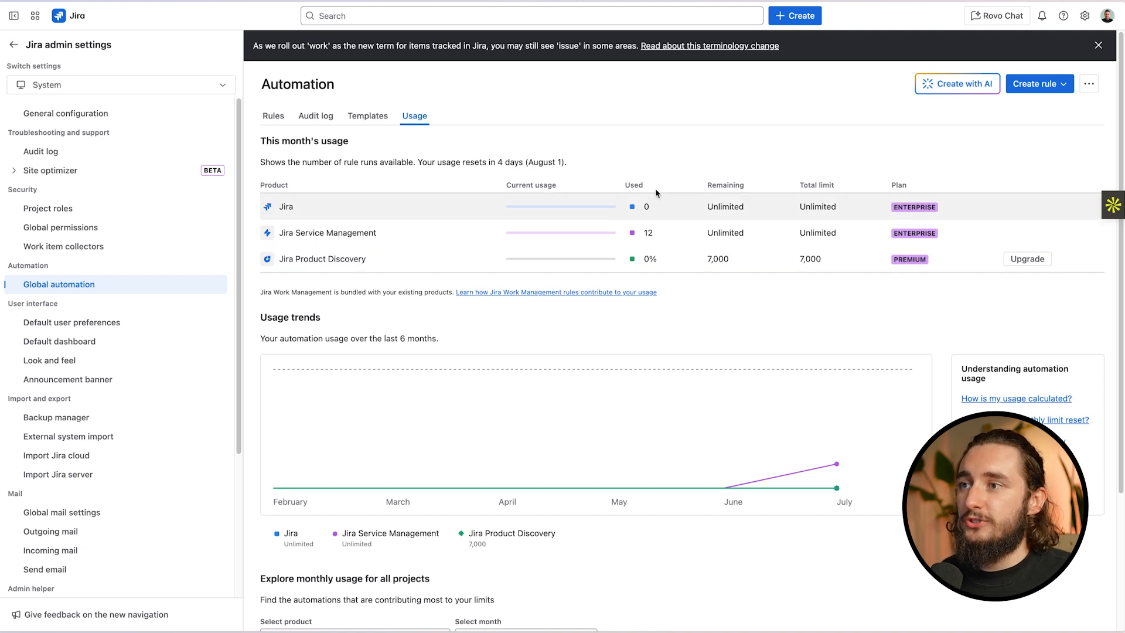
scroll(615, 217, down, 3)
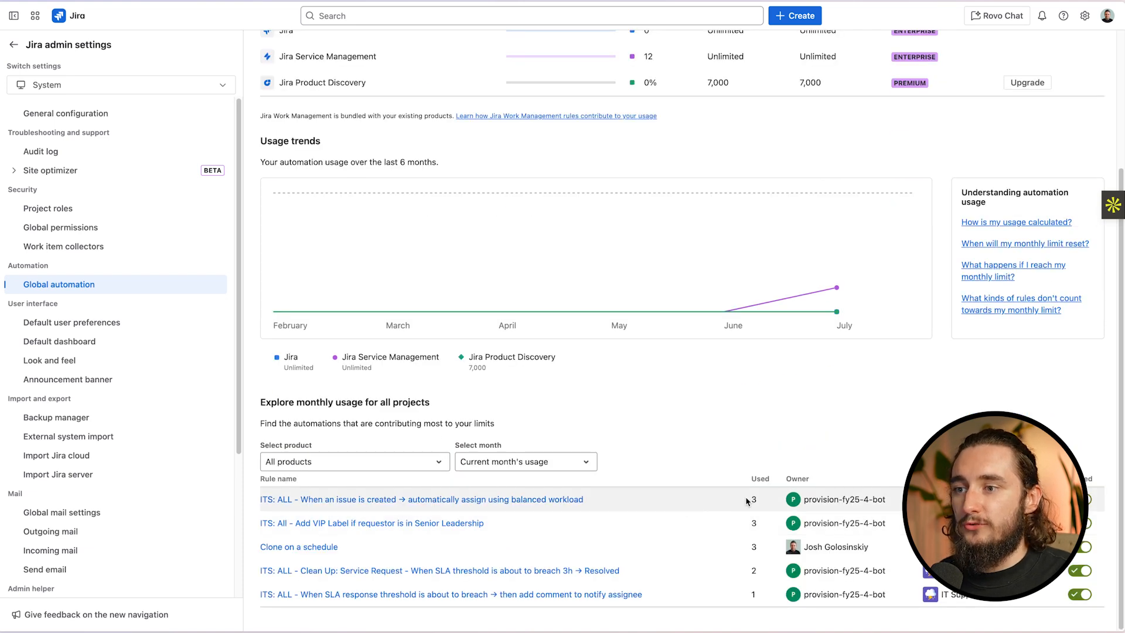
scroll(748, 501, up, 3)
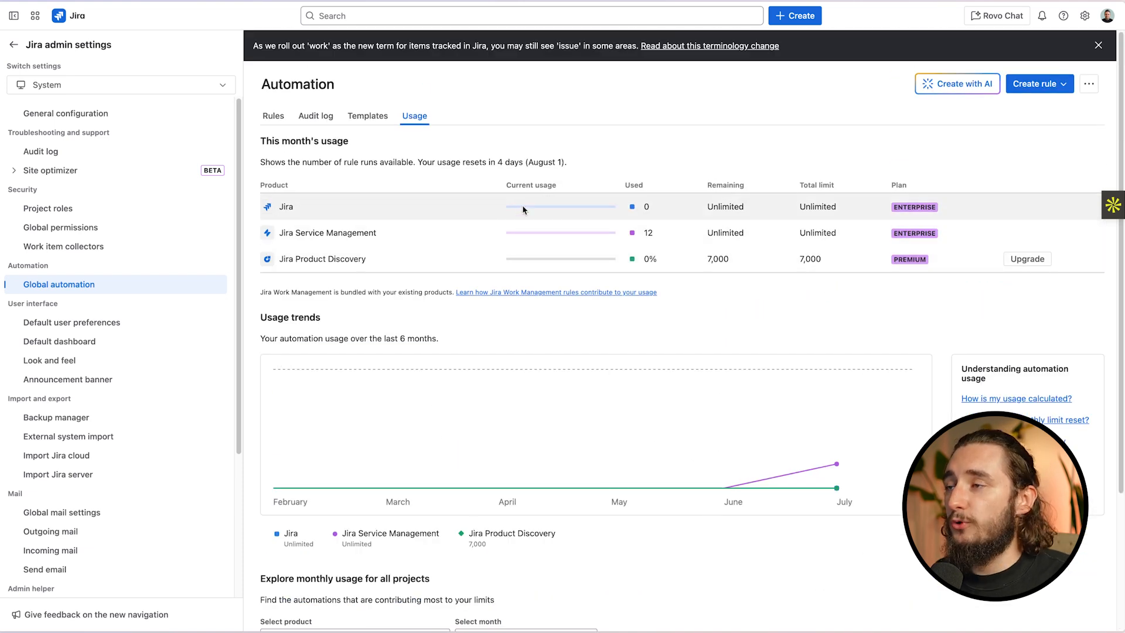
- Return to the rules list and start a new rule from scratch, discarding the unsaved rule
click(267, 119)
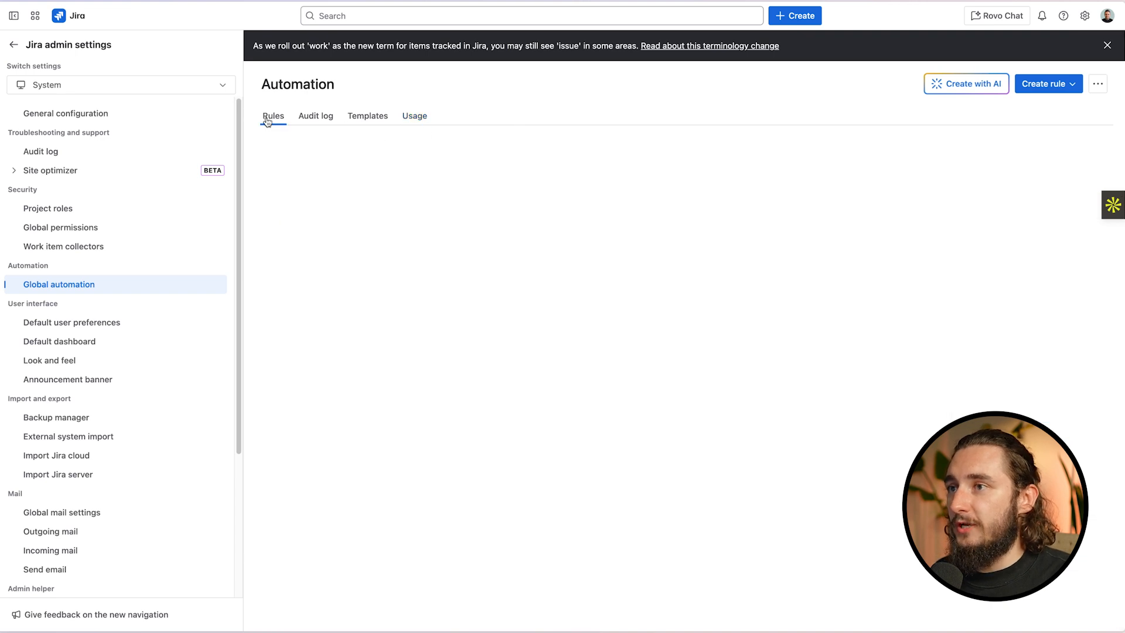
click(1060, 88)
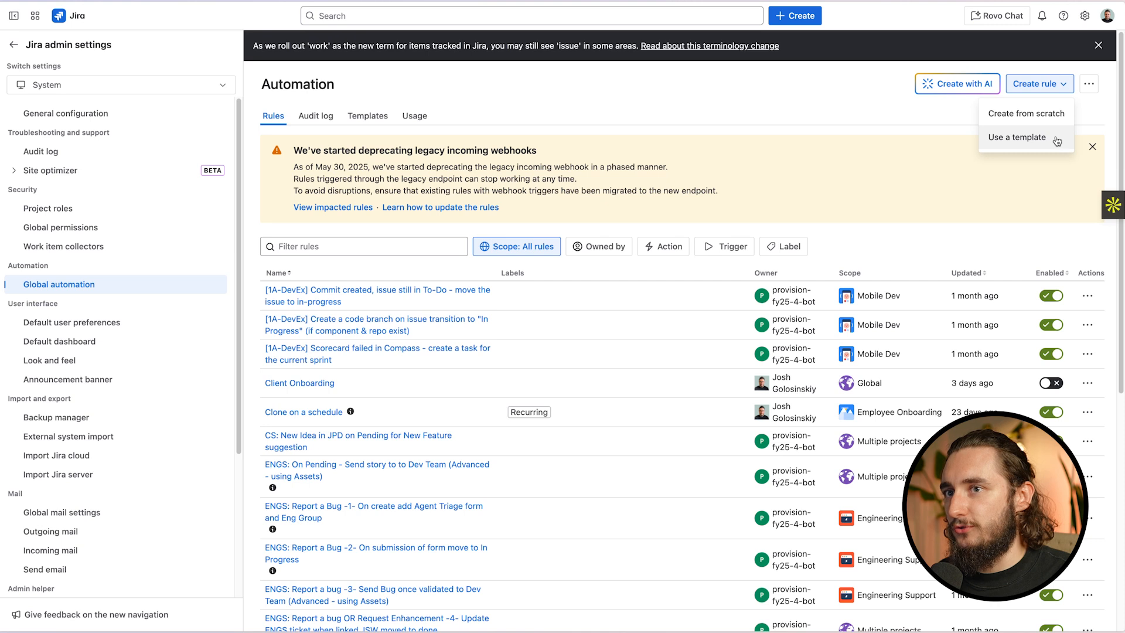
click(882, 102)
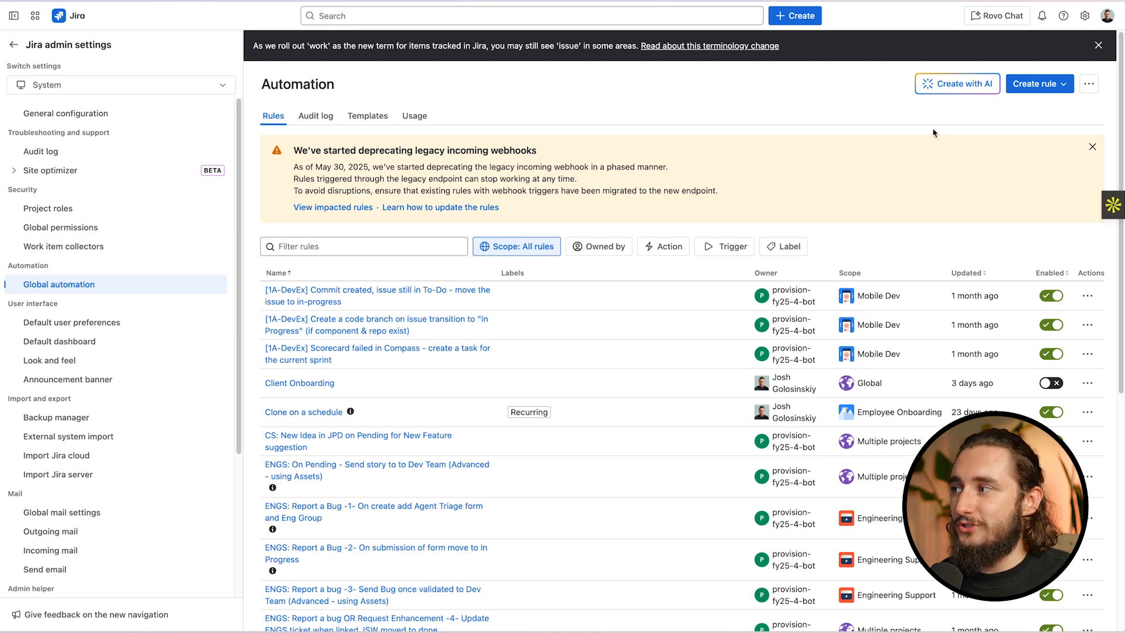
click(1034, 84)
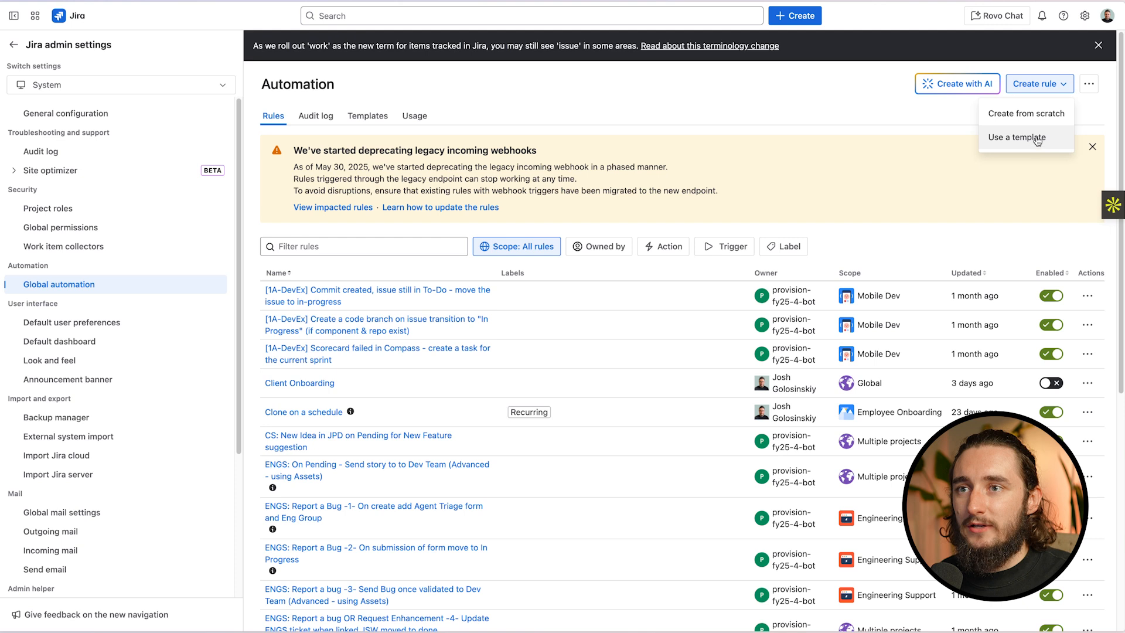
click(1047, 117)
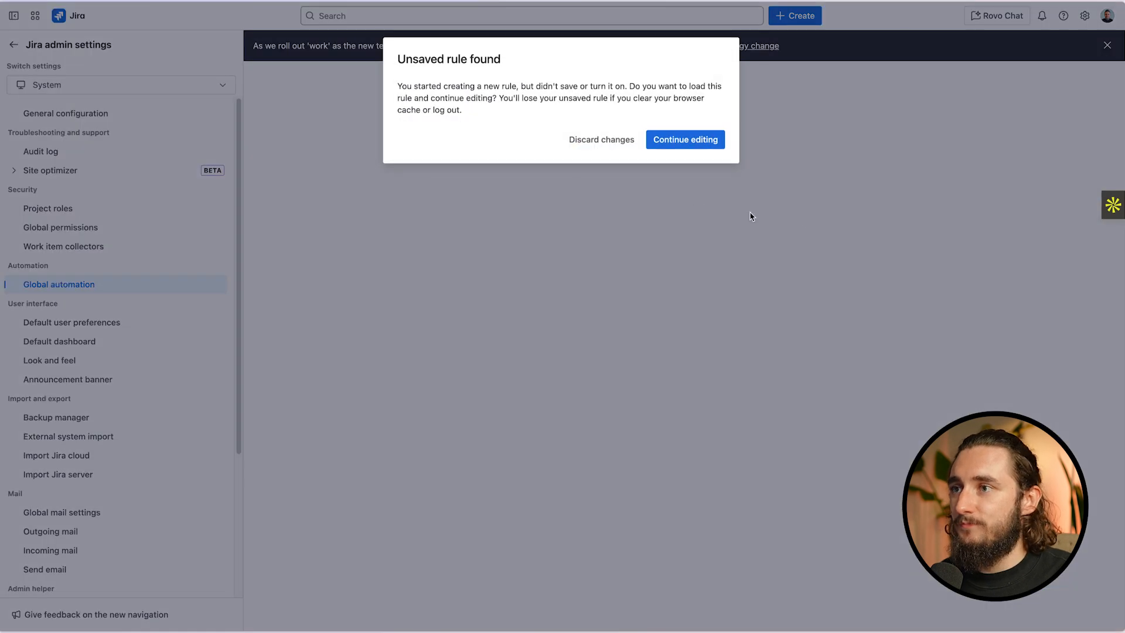
click(583, 143)
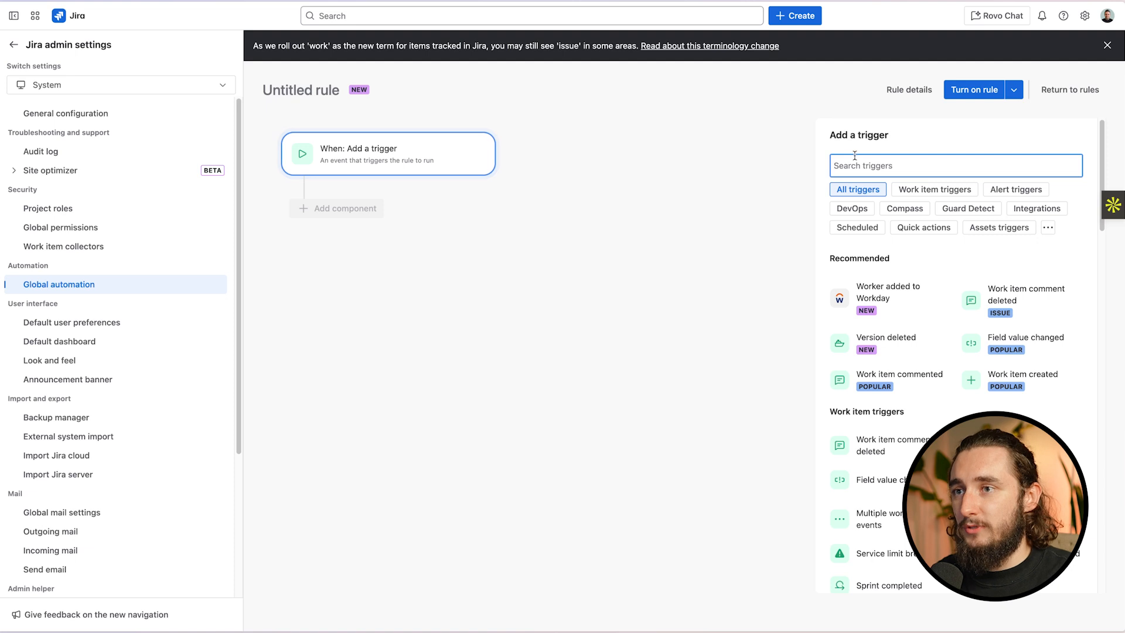
- Set the rule's trigger to Work item created and view the condition types available for it without choosing one
text(crea)
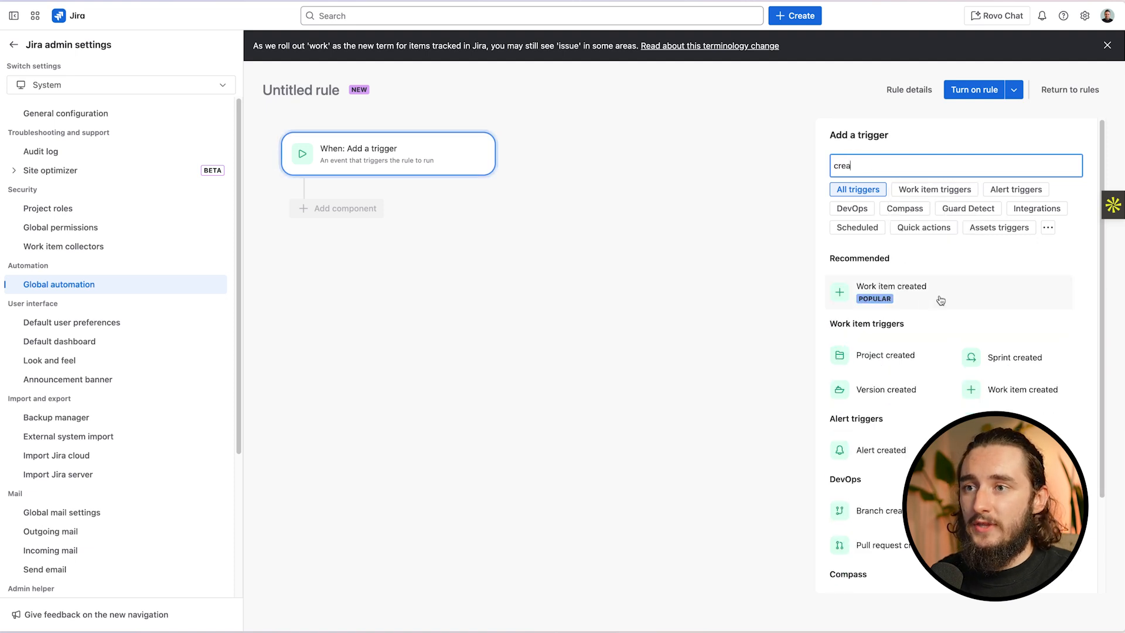
click(931, 295)
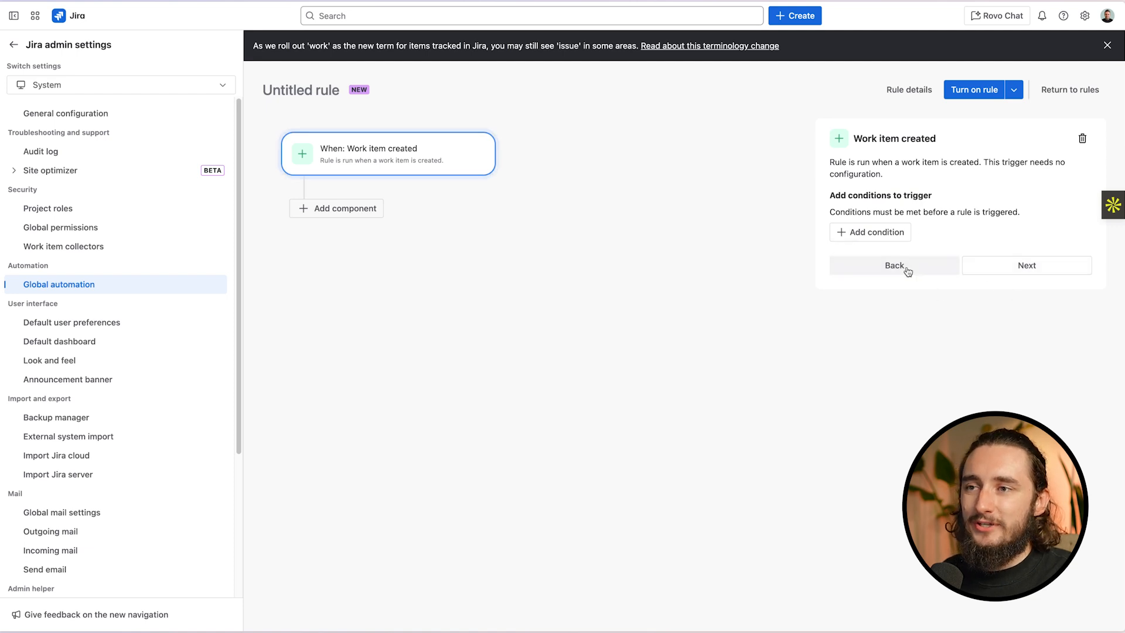
click(850, 243)
scroll(957, 322, down, 3)
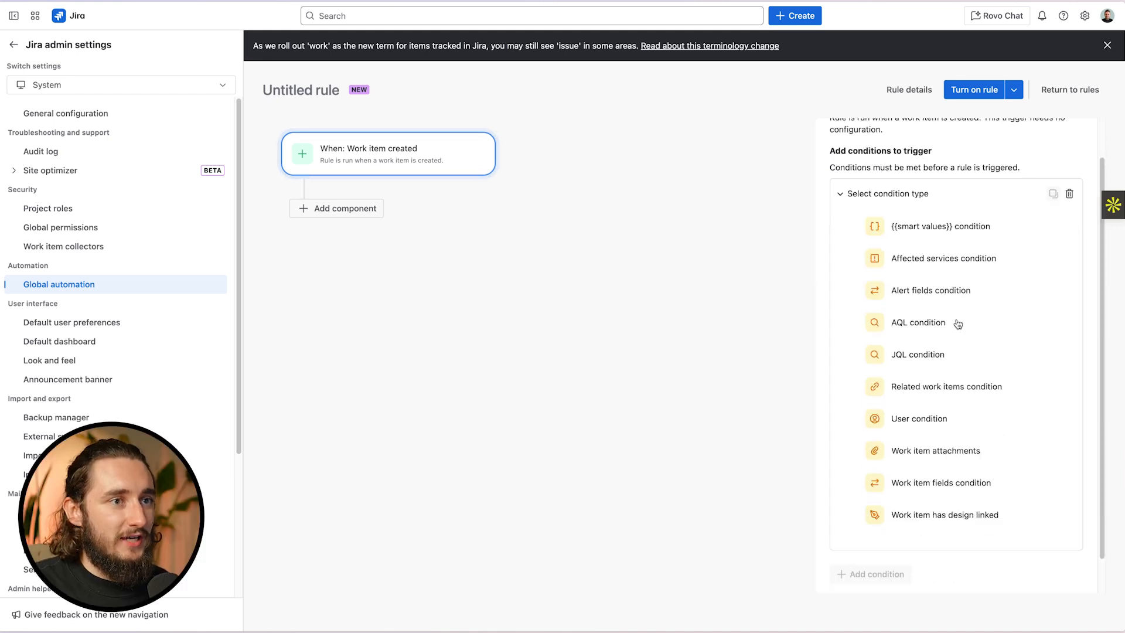
click(1029, 567)
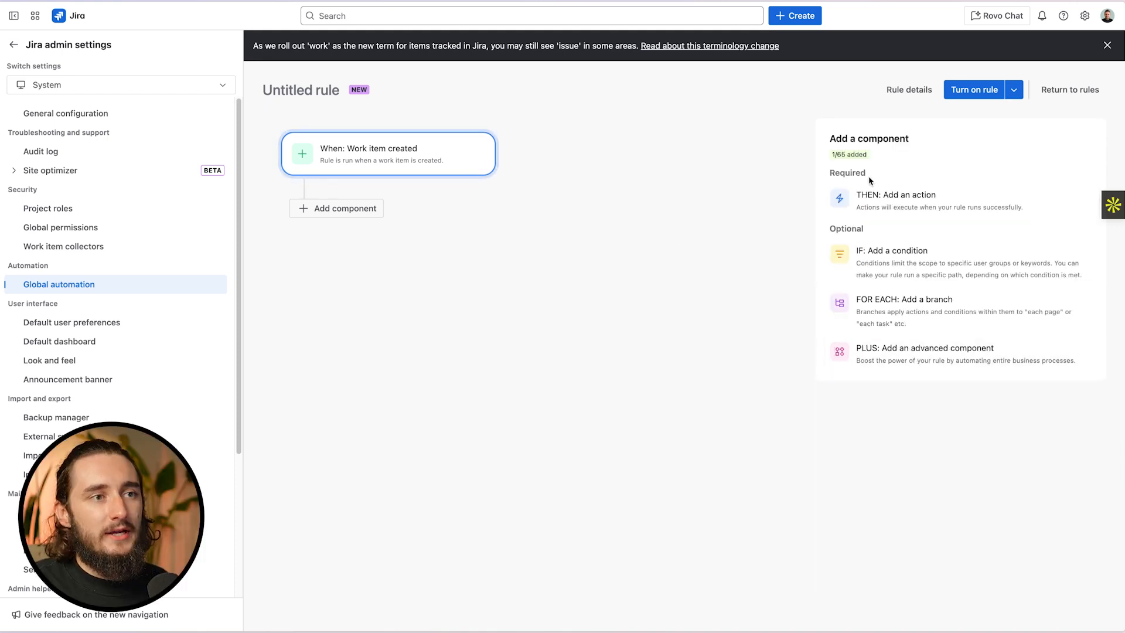
- Add a Work item fields condition below the trigger requiring that Request Type equals Setup new employee
click(865, 267)
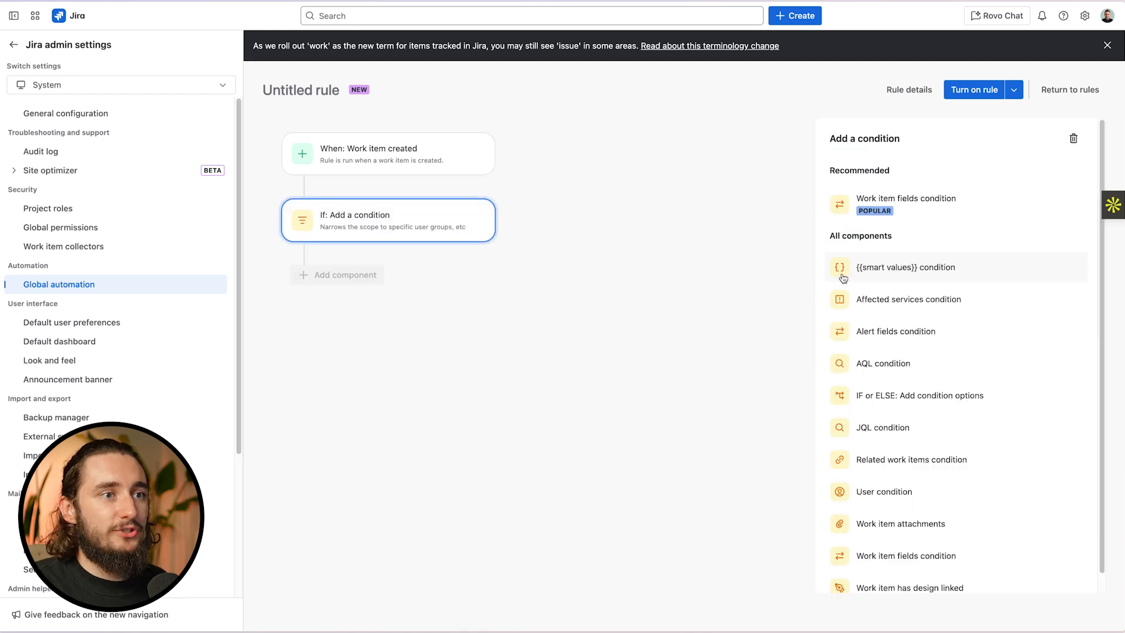
click(923, 207)
click(923, 205)
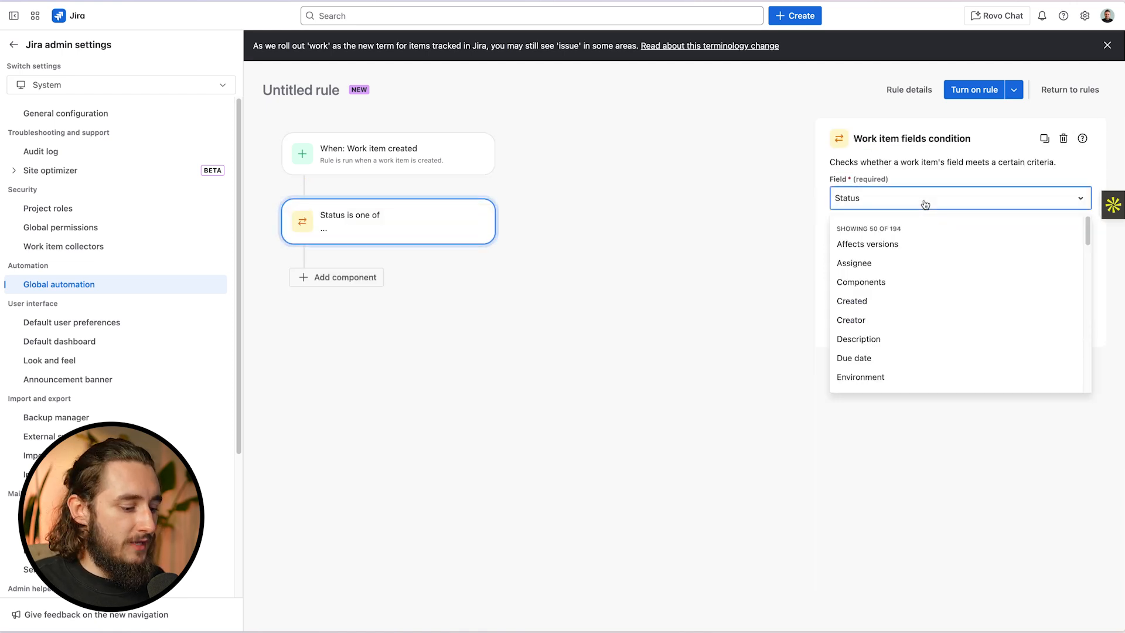
text(requ)
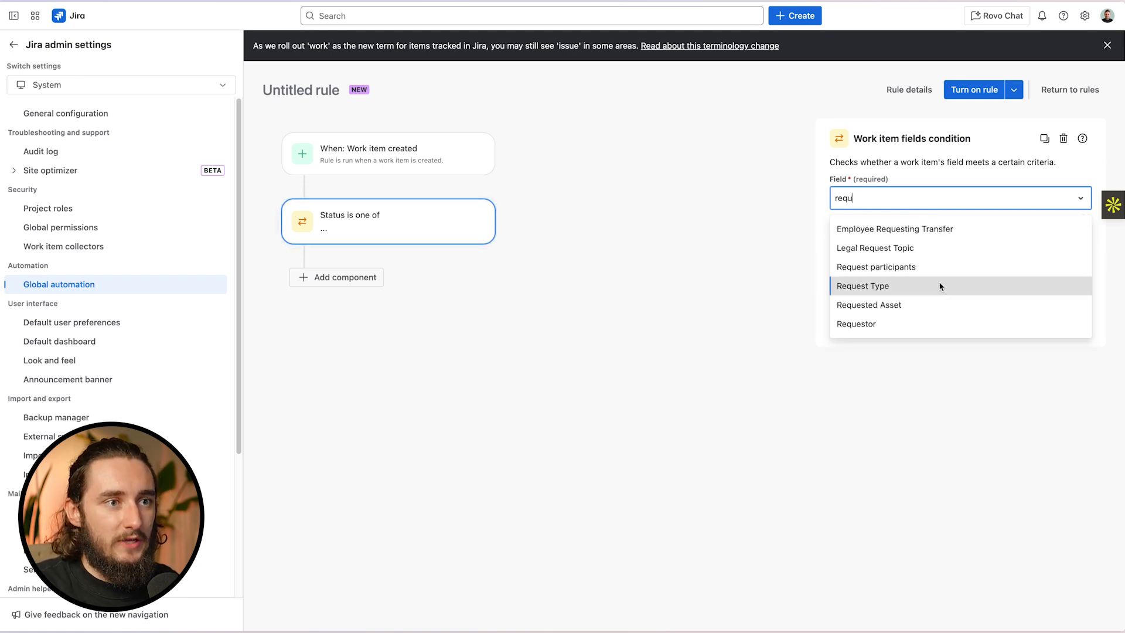
click(881, 286)
click(882, 288)
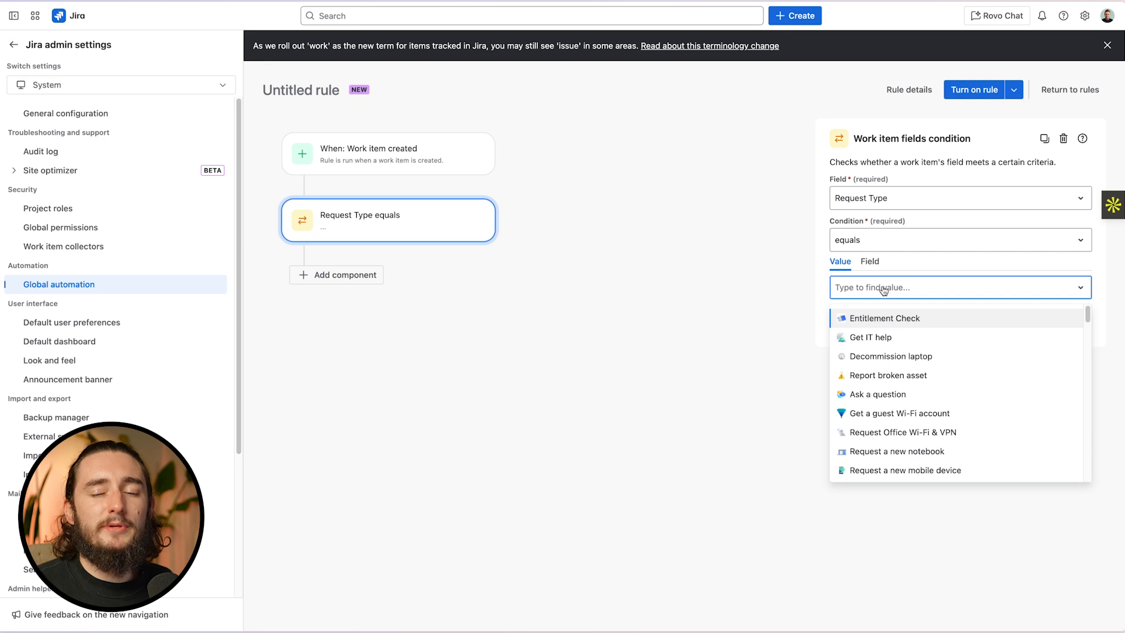
text(onb)
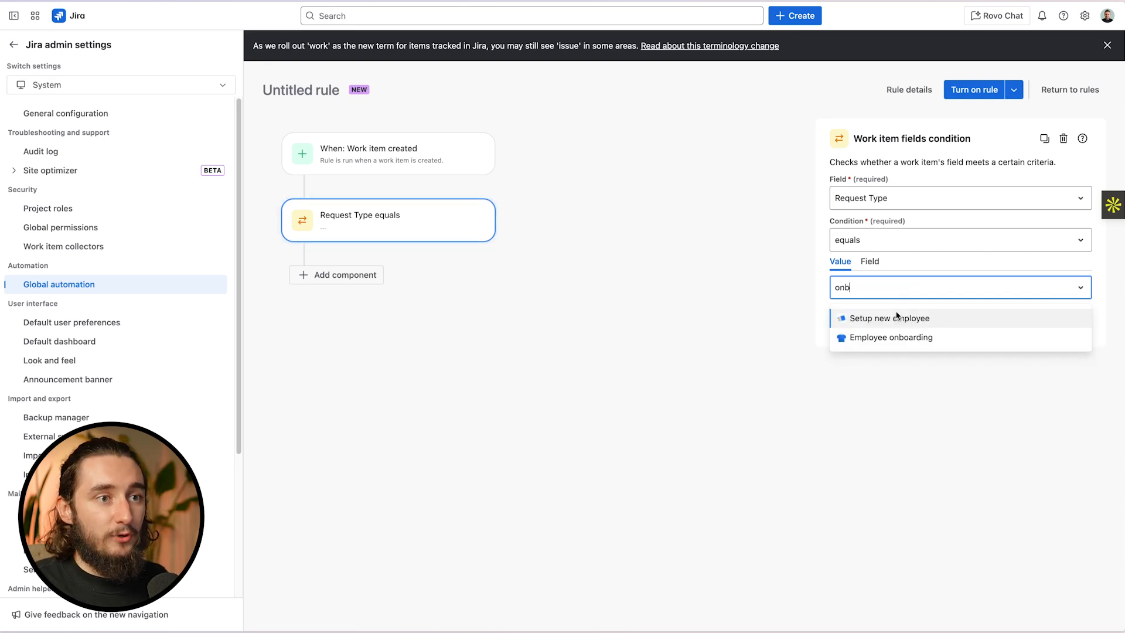
click(893, 324)
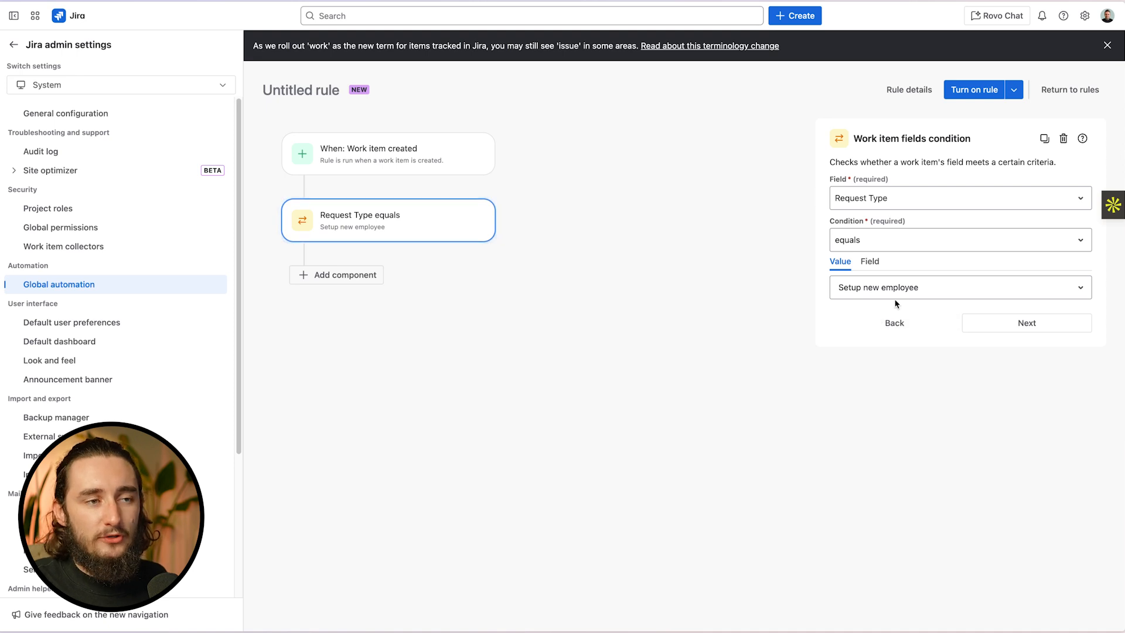
- Add an action component below the Request Type condition and browse the available actions, including the recommended, notification and Jira Service Management ones
click(360, 283)
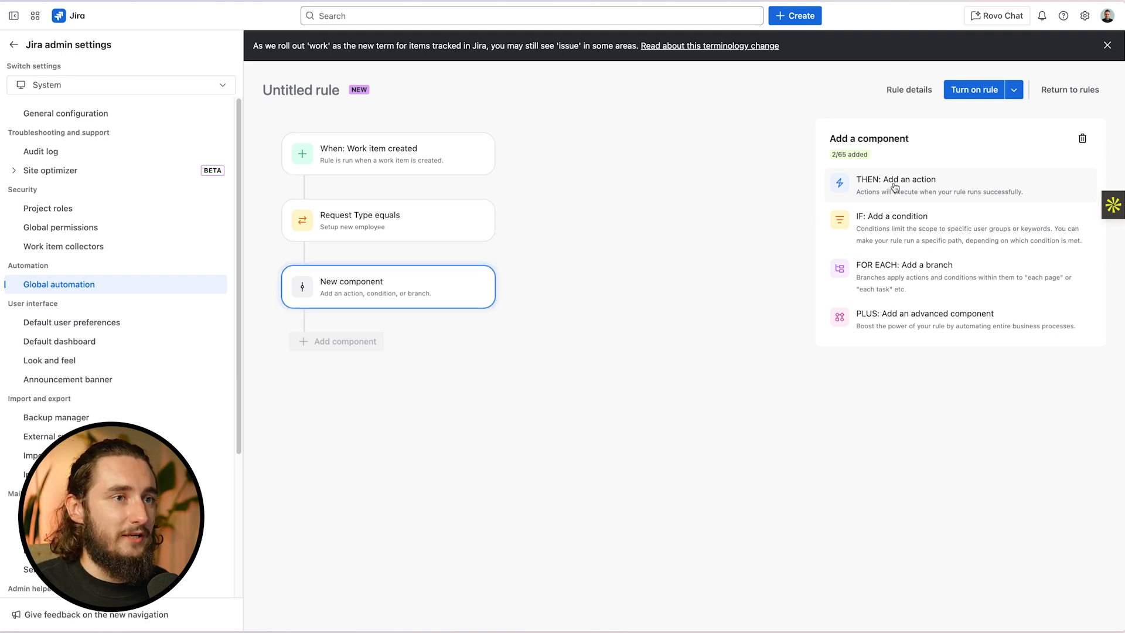
click(900, 187)
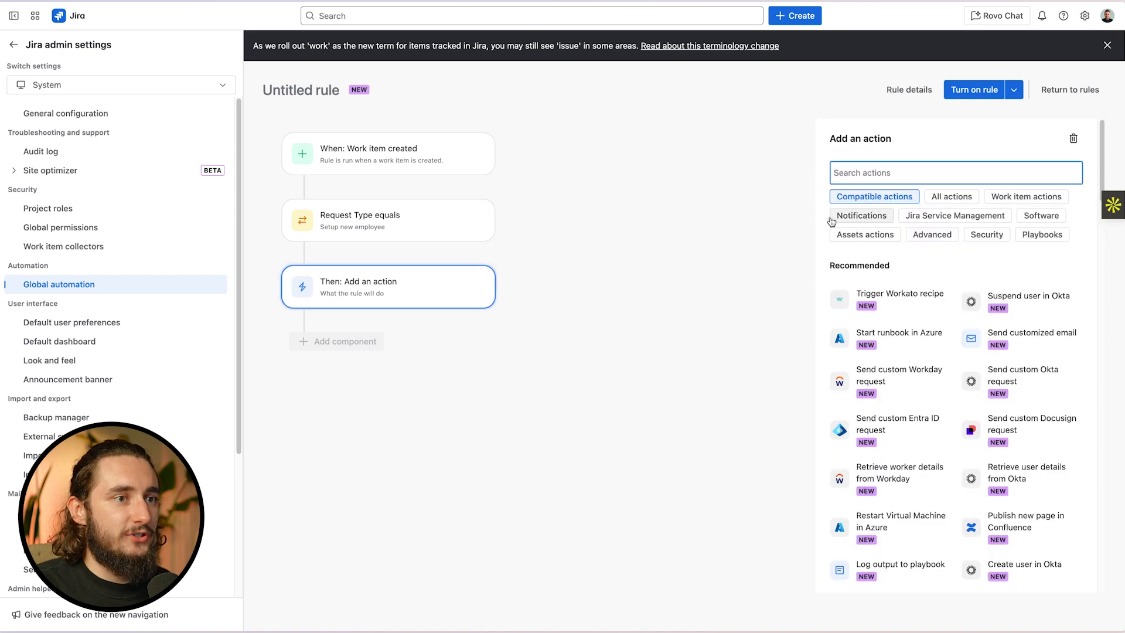
scroll(869, 324, down, 8)
scroll(869, 324, down, 9)
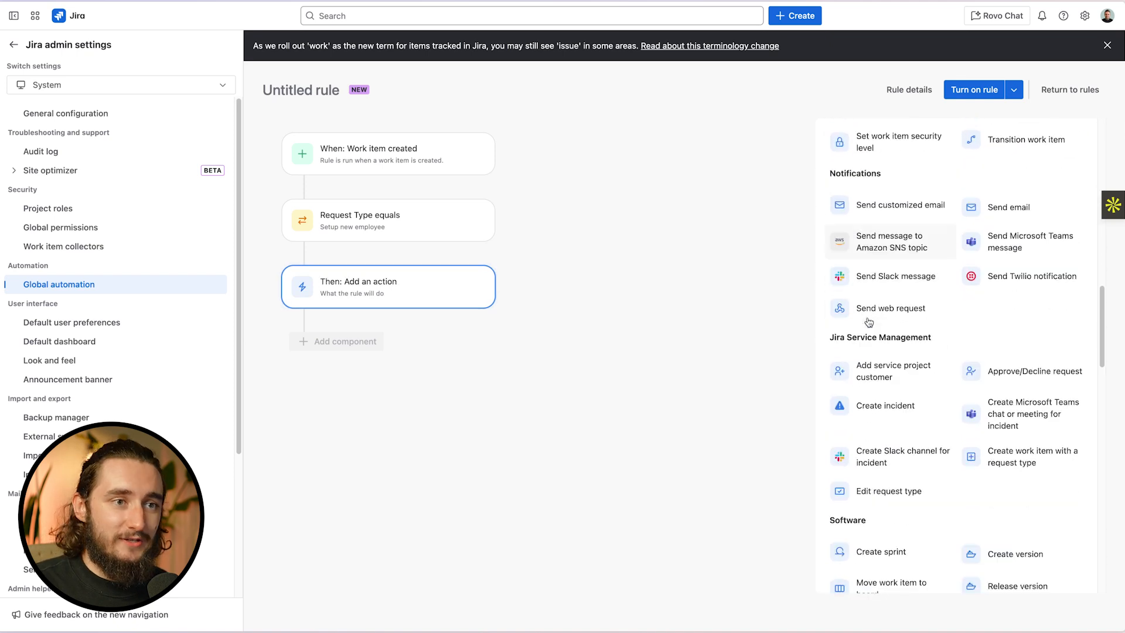
scroll(869, 320, up, 10)
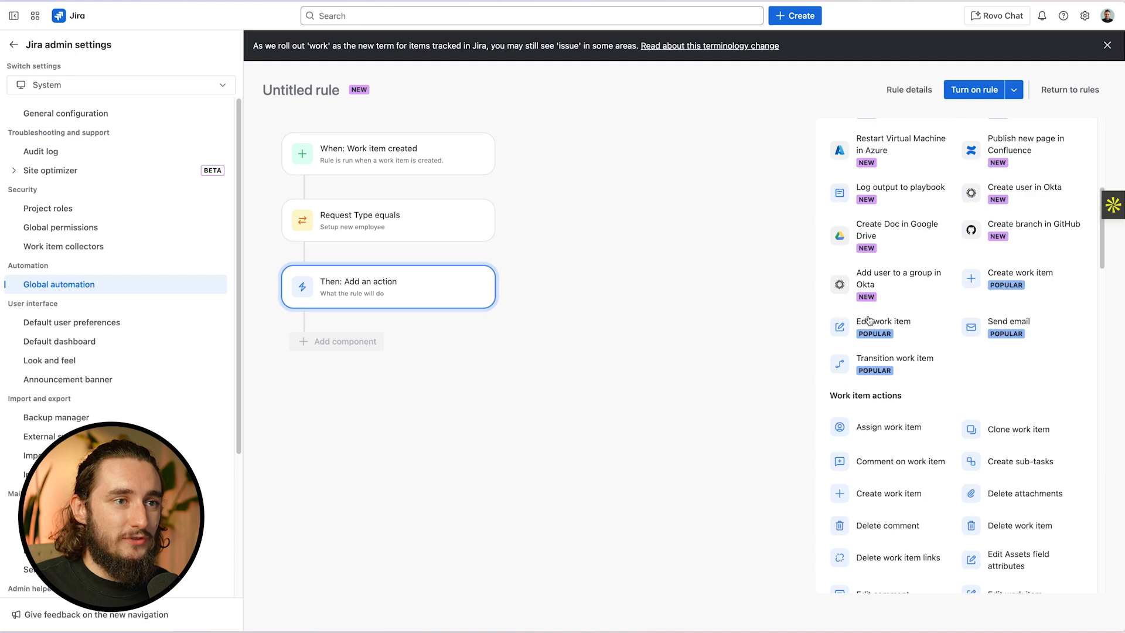
scroll(1006, 293, down, 2)
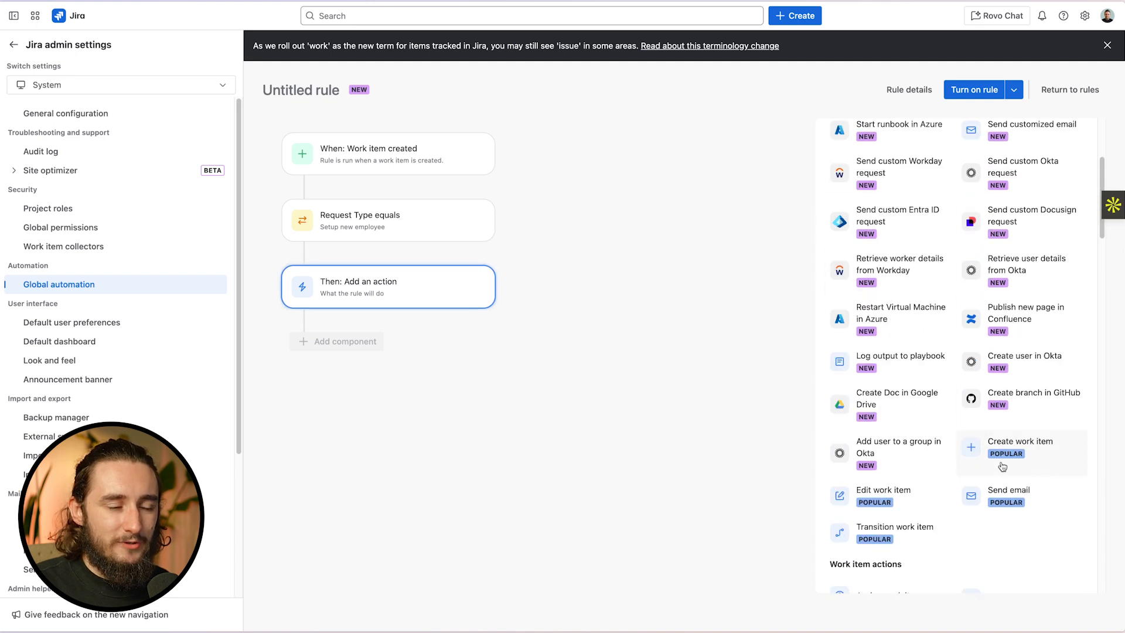
scroll(956, 228, up, 5)
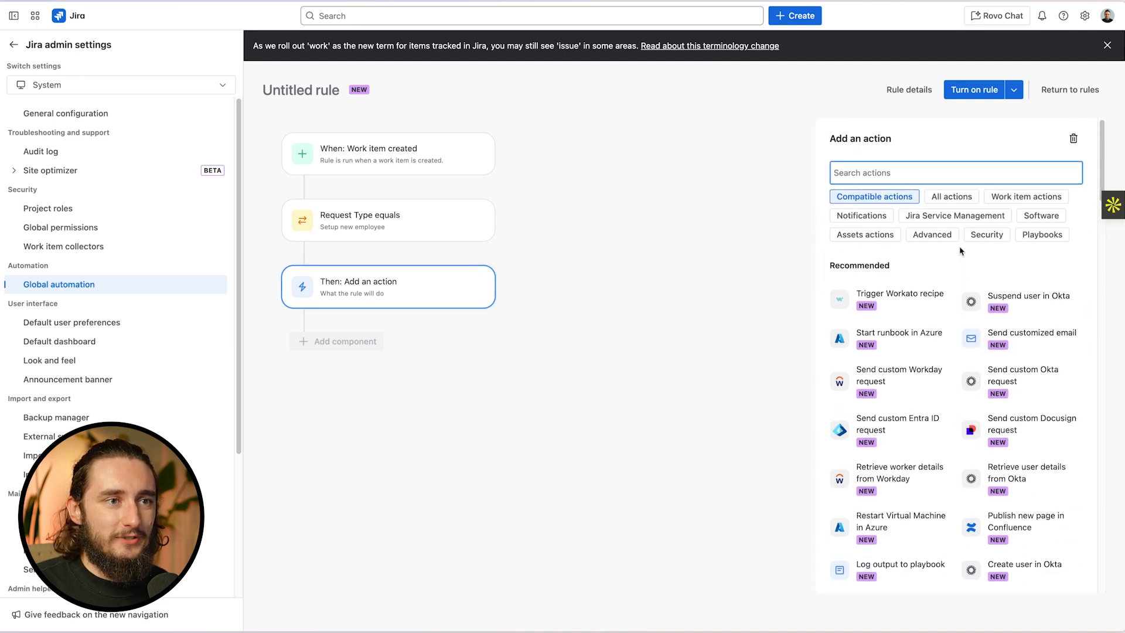
scroll(949, 263, down, 2)
scroll(934, 415, down, 3)
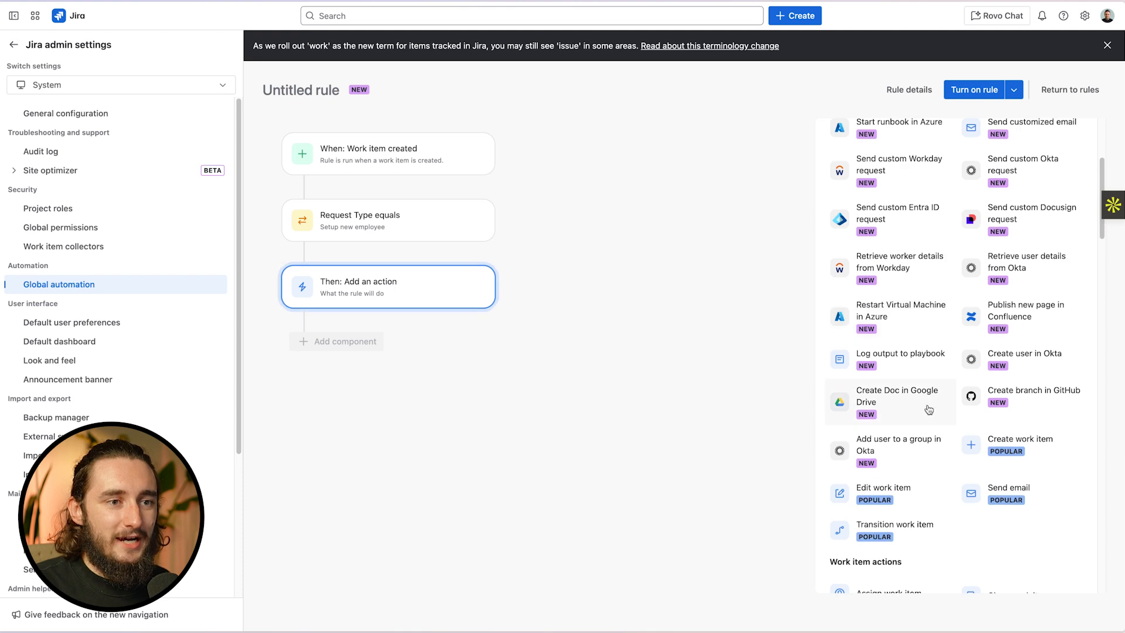
scroll(929, 413, down, 1)
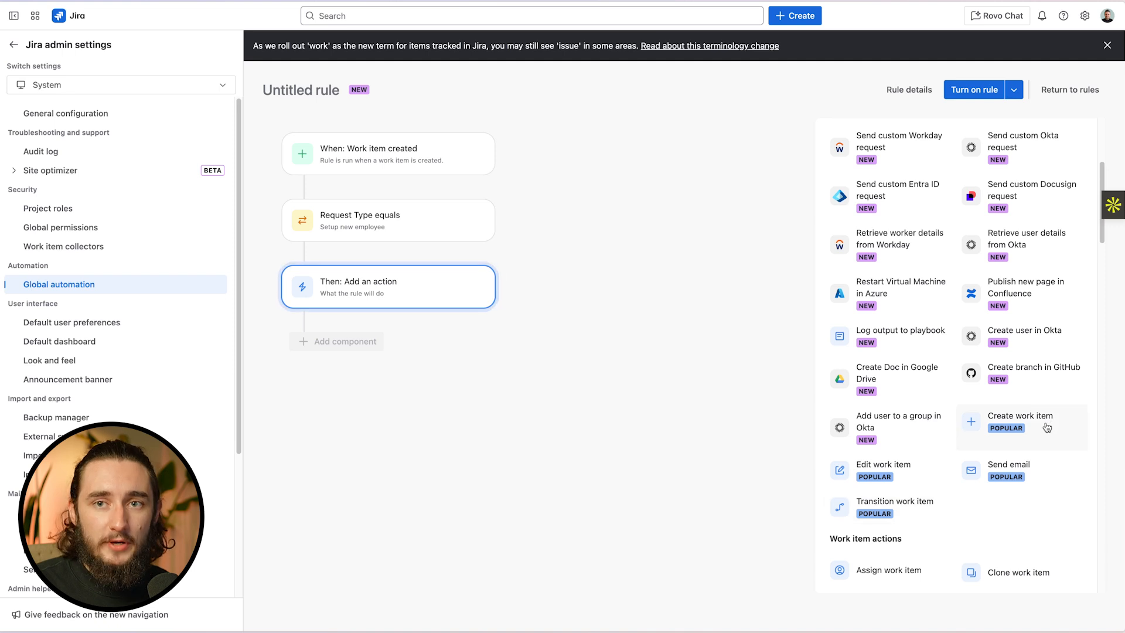
scroll(1002, 454, up, 8)
- Choose the Edit work item action for the new component and select Assignee as the field to set
click(900, 176)
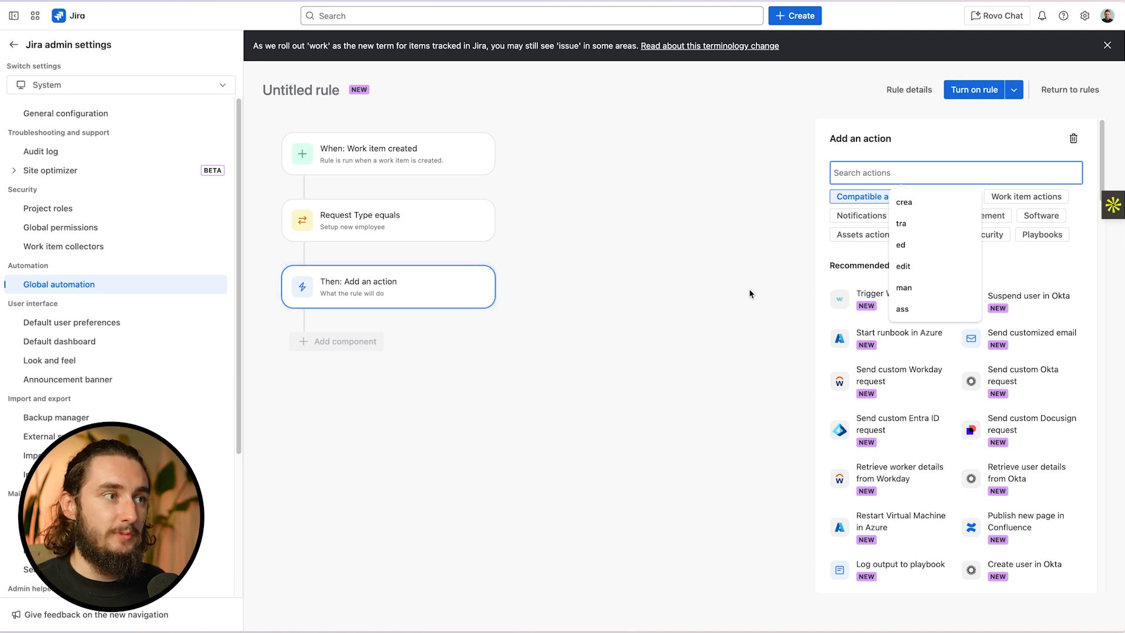
click(751, 294)
click(841, 177)
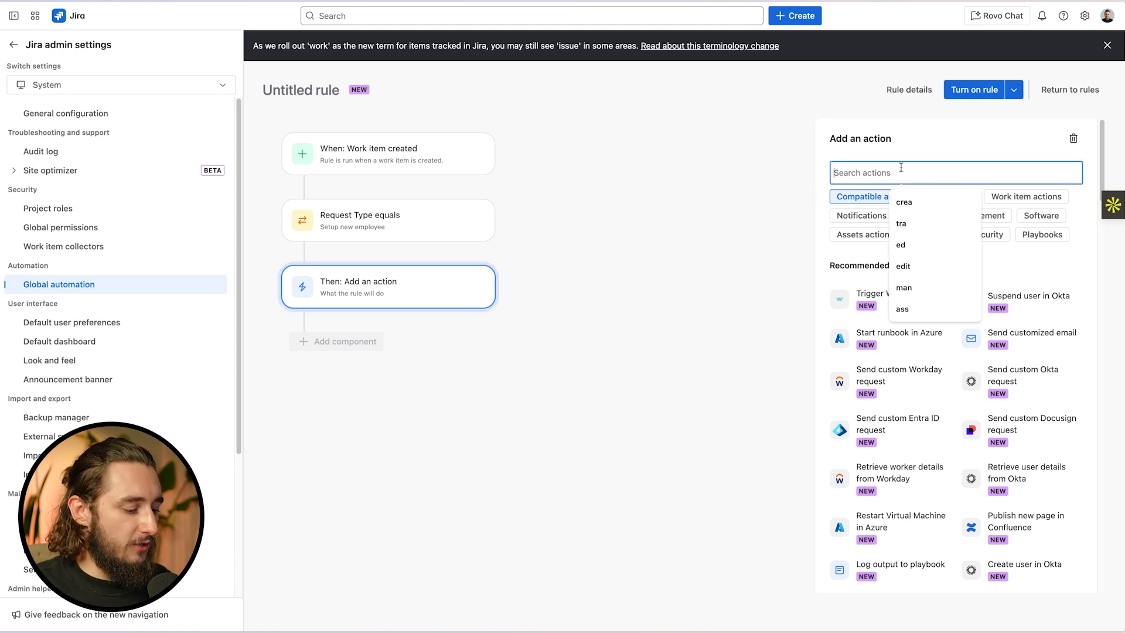
text(edit)
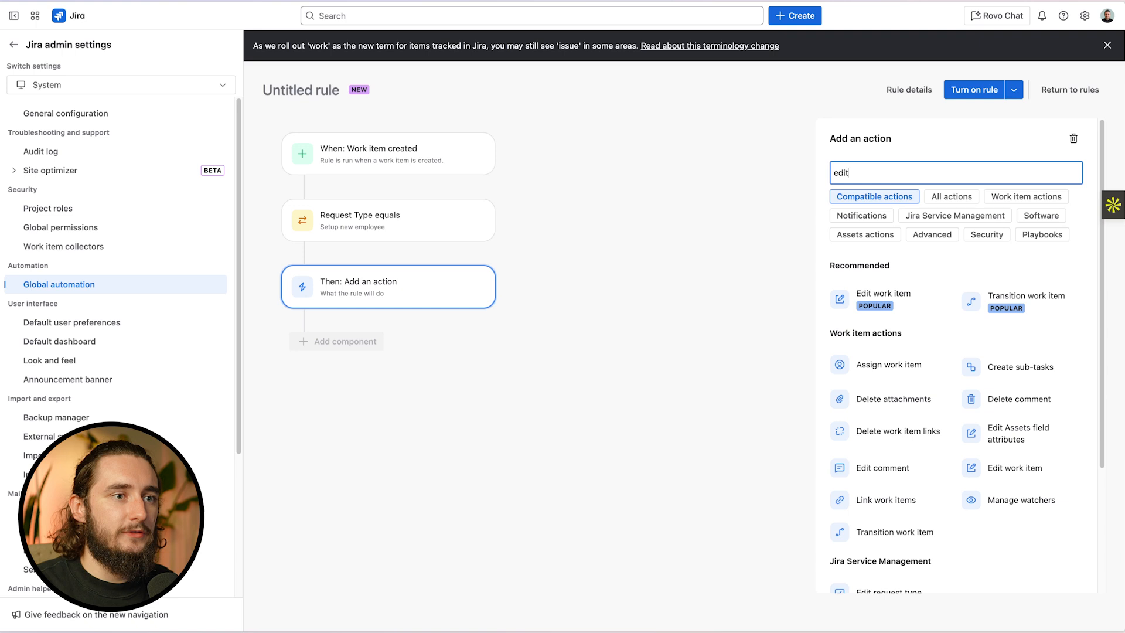
click(887, 298)
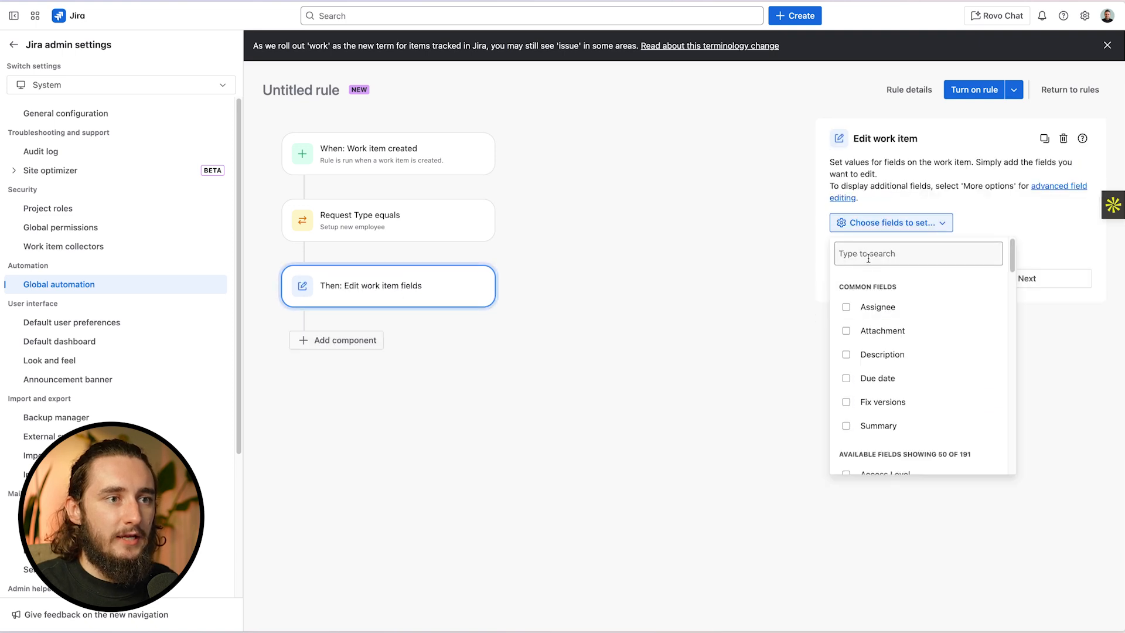
click(847, 307)
scroll(949, 356, down, 1)
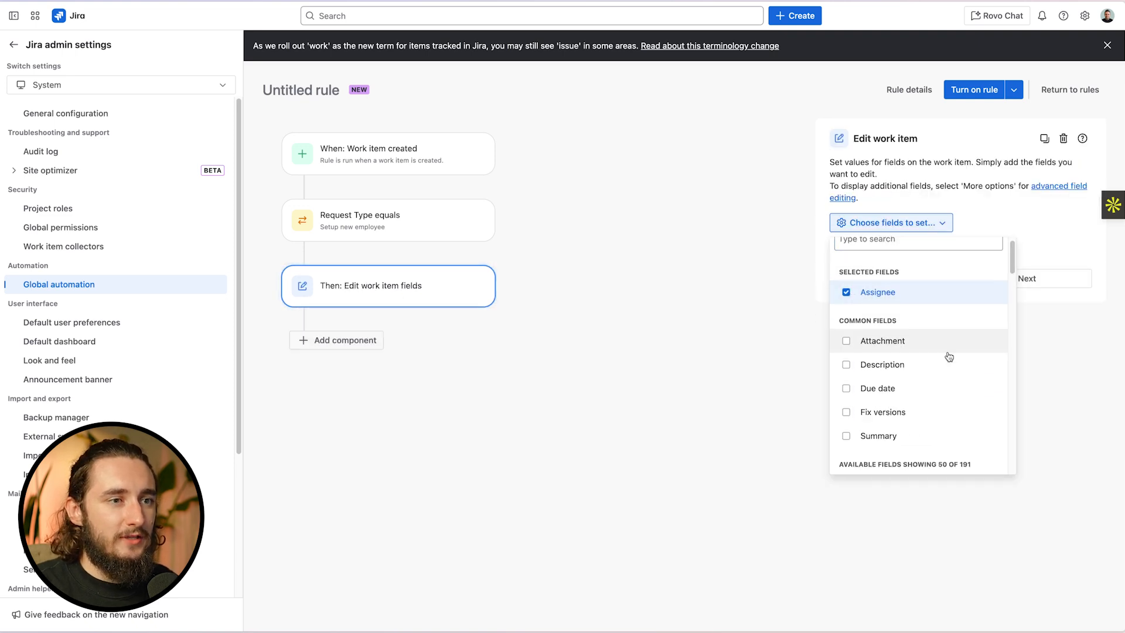
click(735, 394)
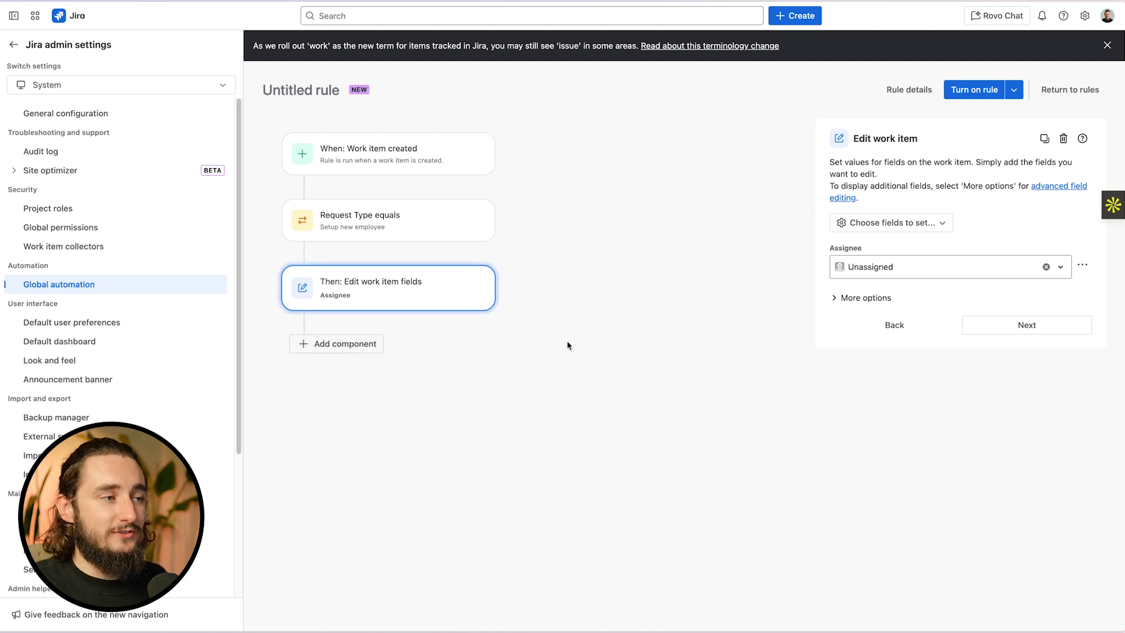
click(362, 348)
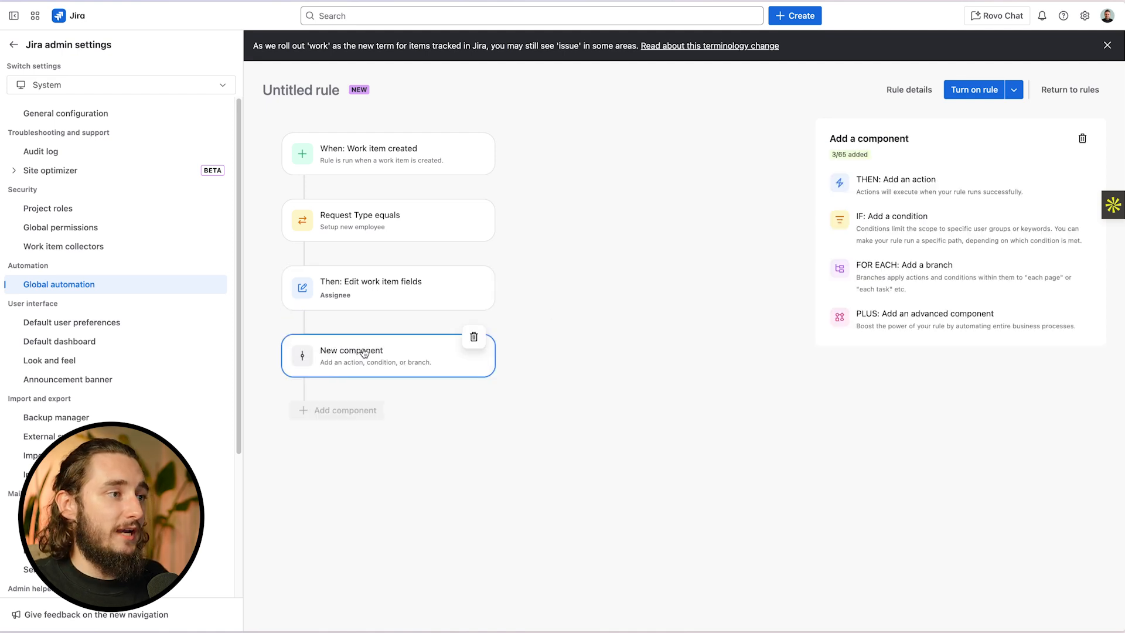
click(922, 195)
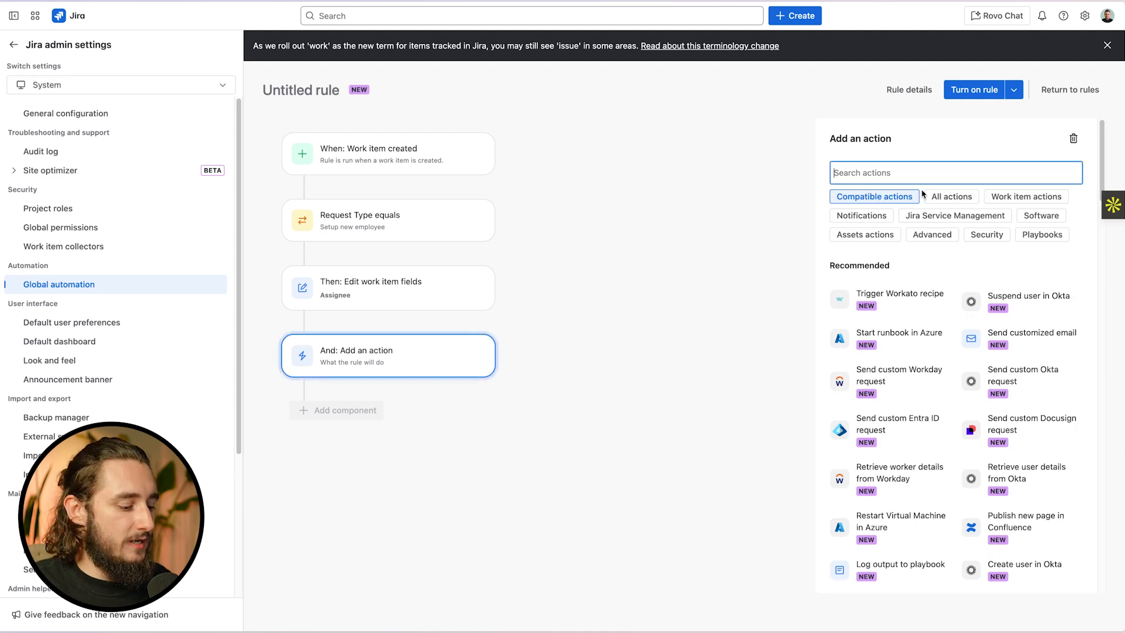
text(sub)
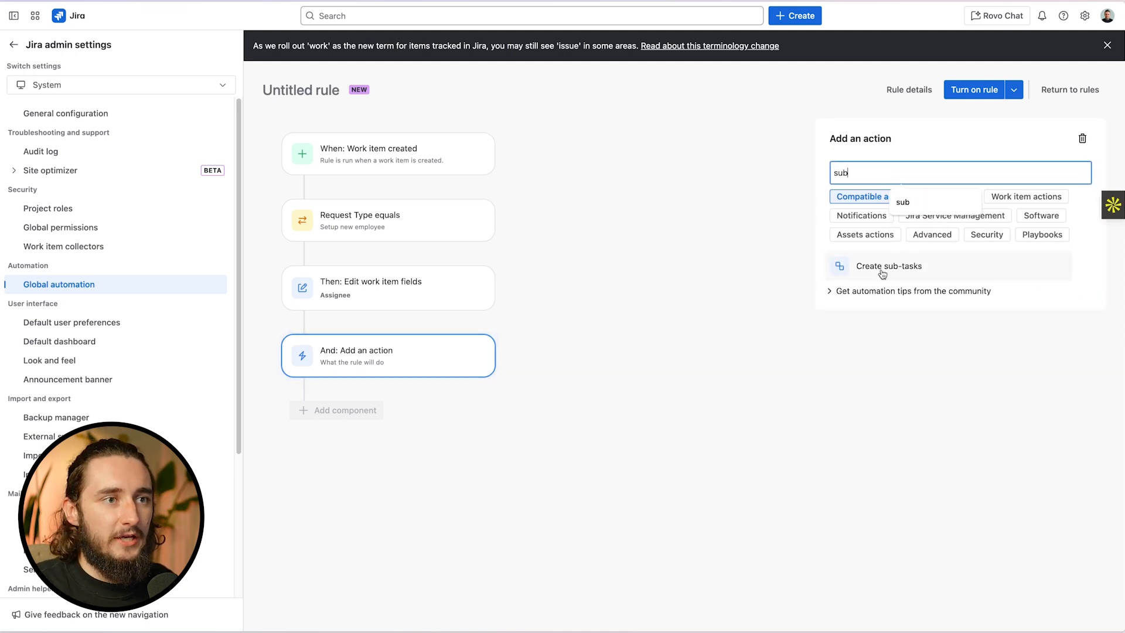
key(BackSpace)
key(BackSpace)
key(BackSpace)
text(crea)
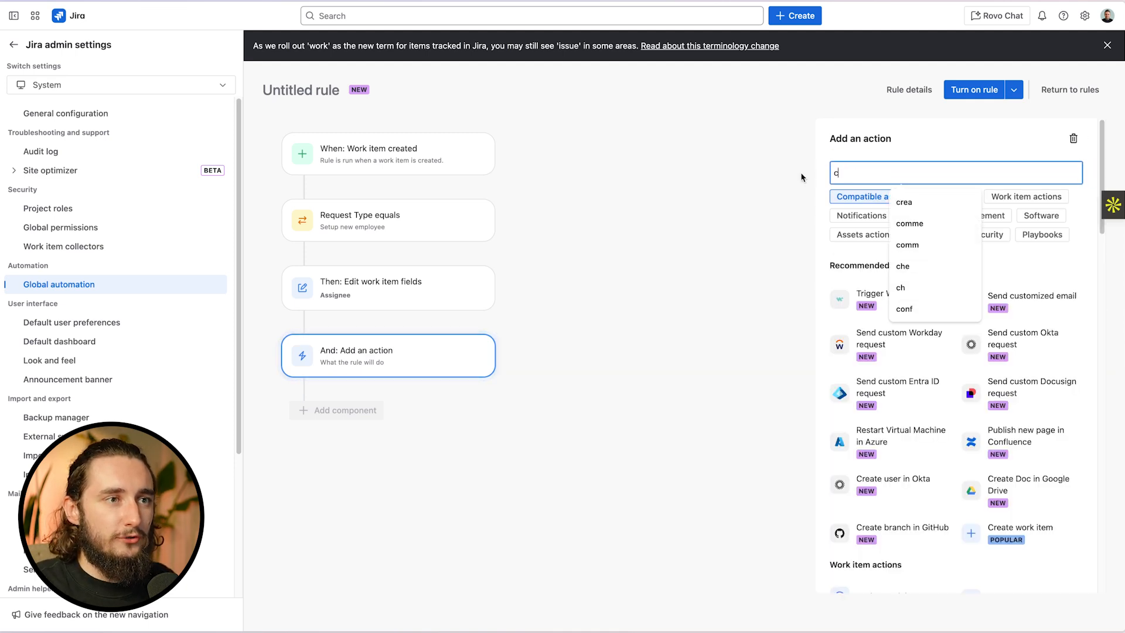
click(943, 397)
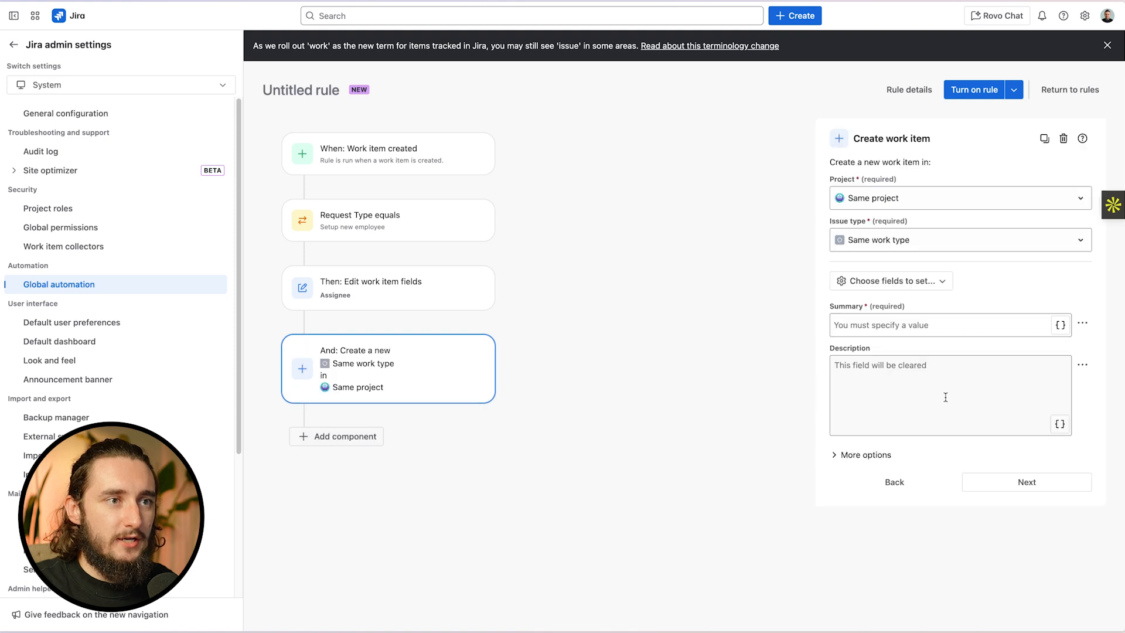
click(893, 243)
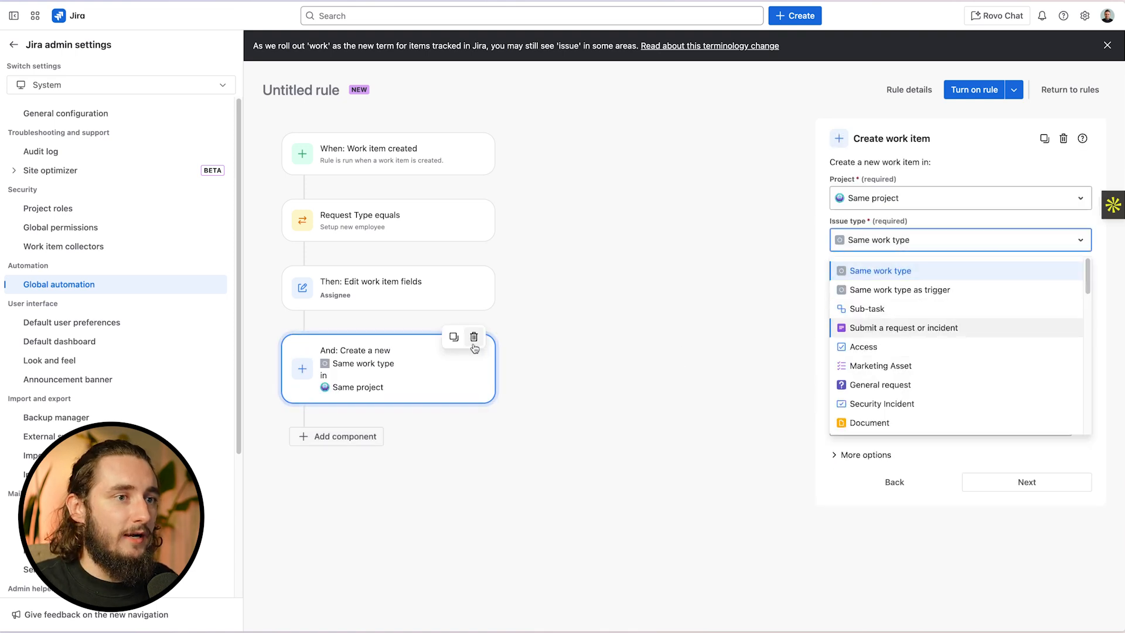
click(472, 335)
- Add a Create sub-tasks action below the Edit work item fields action
click(343, 345)
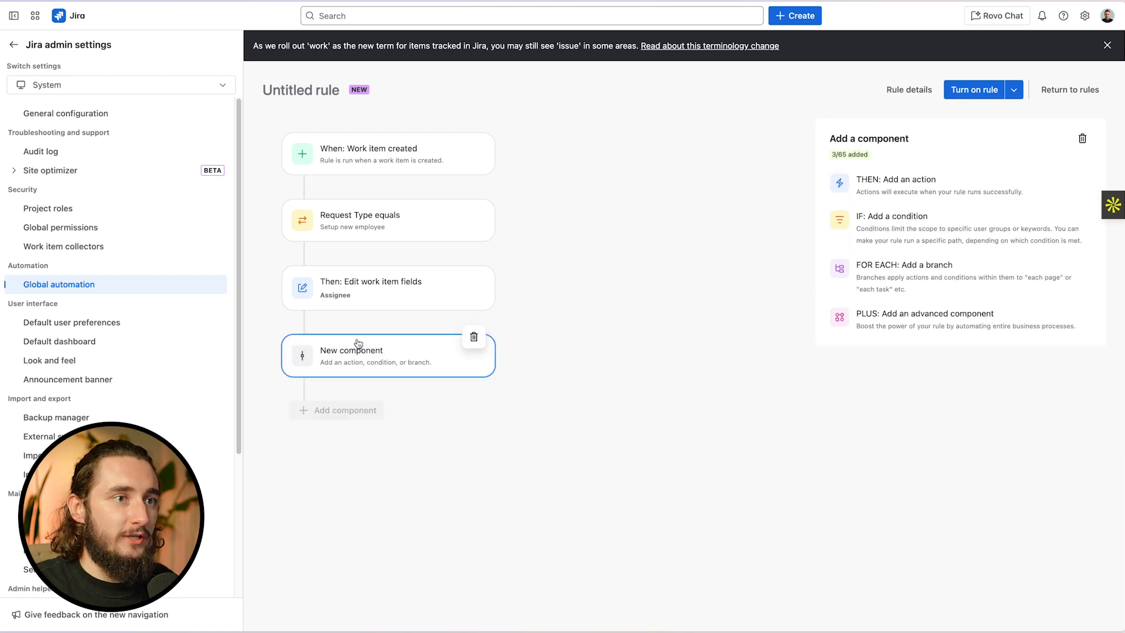
click(873, 186)
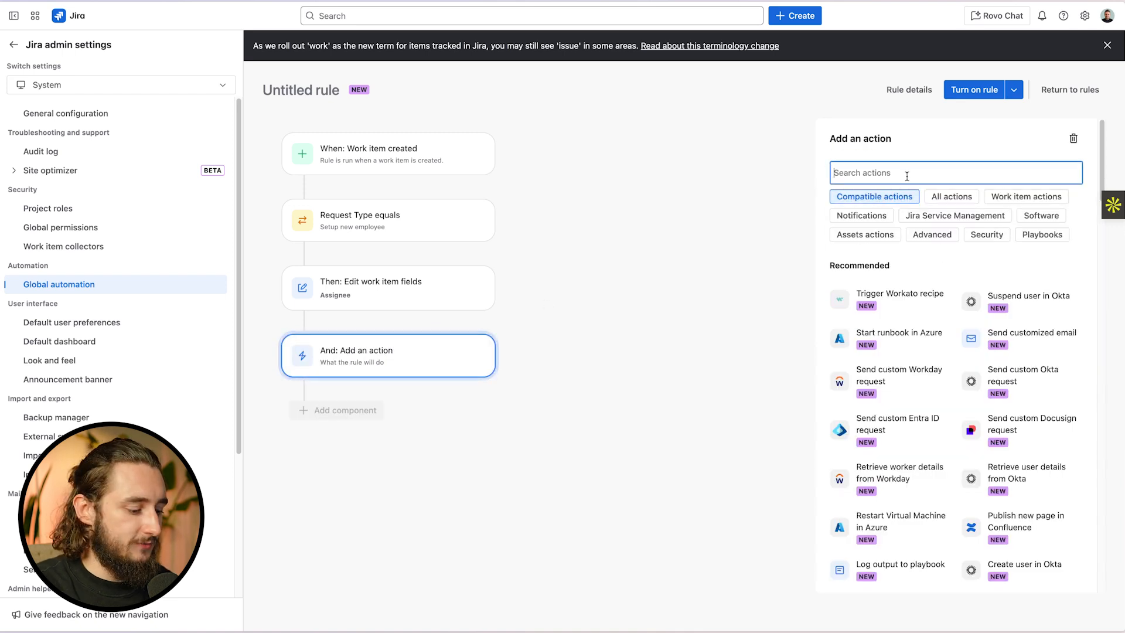
text(sub)
click(902, 265)
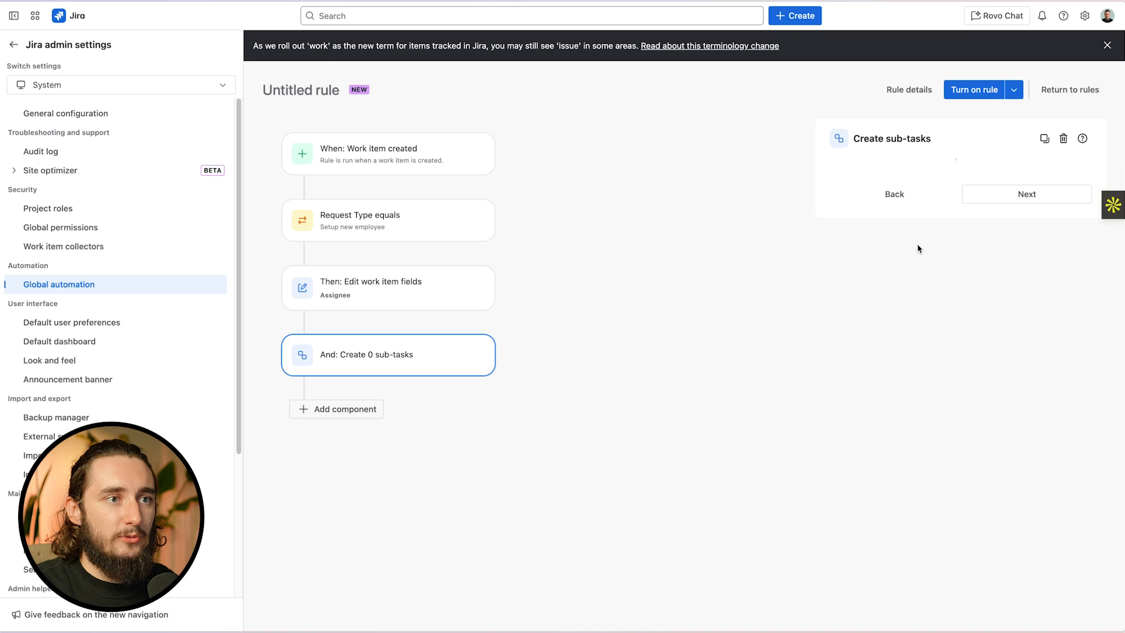
- Define two sub-tasks in the action, with the summaries "Setup laptop" and "Add Office365"
click(886, 227)
click(955, 196)
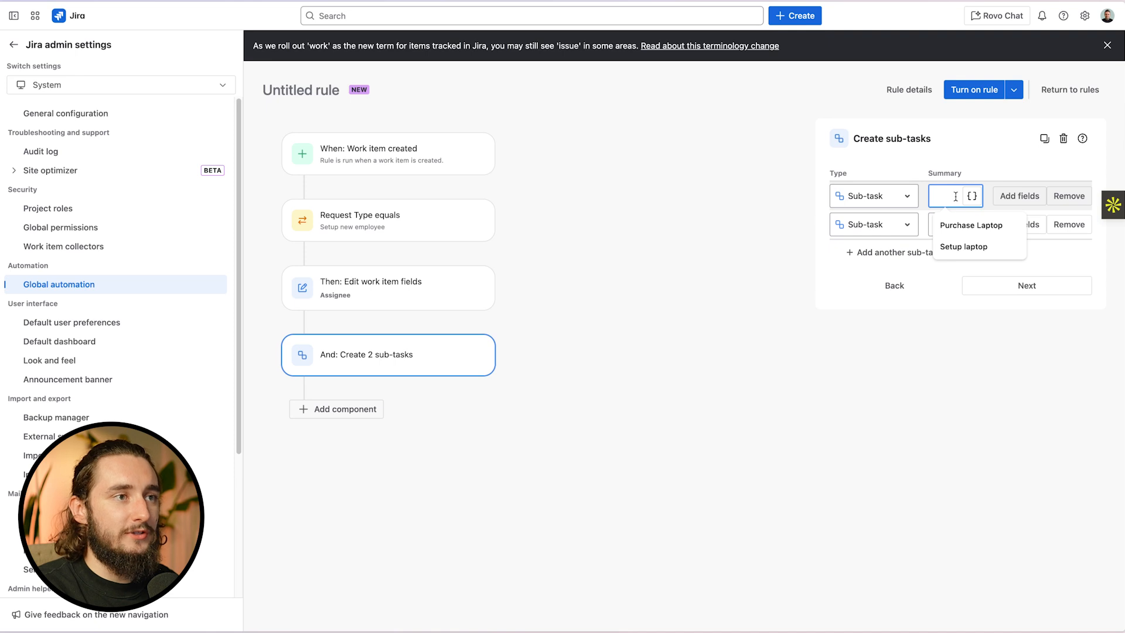
text(Setup laptop)
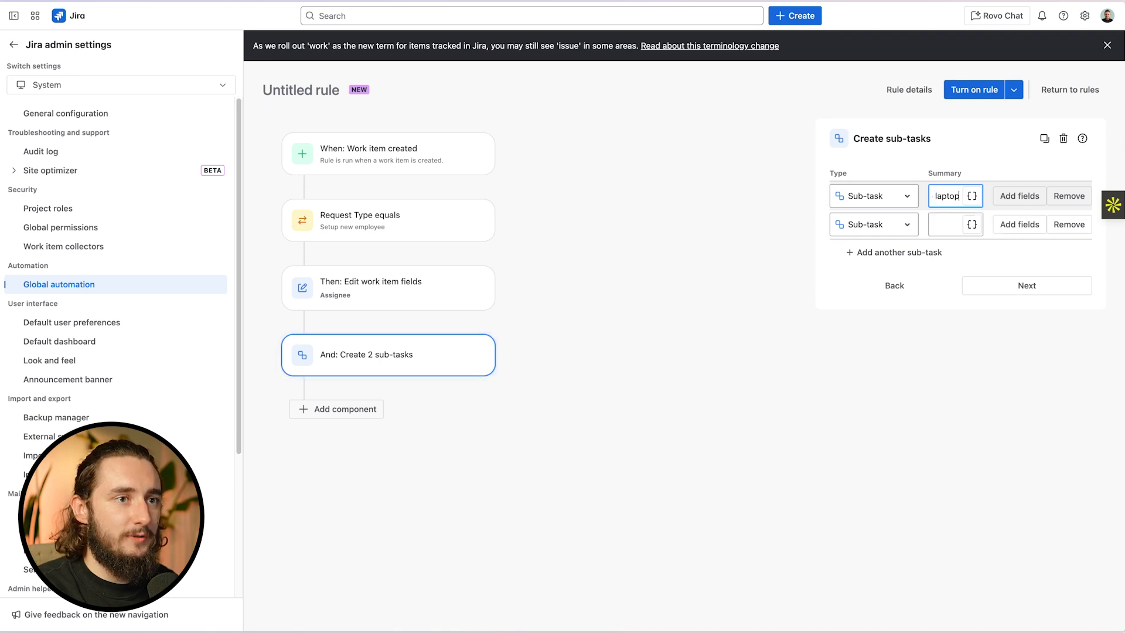
click(952, 224)
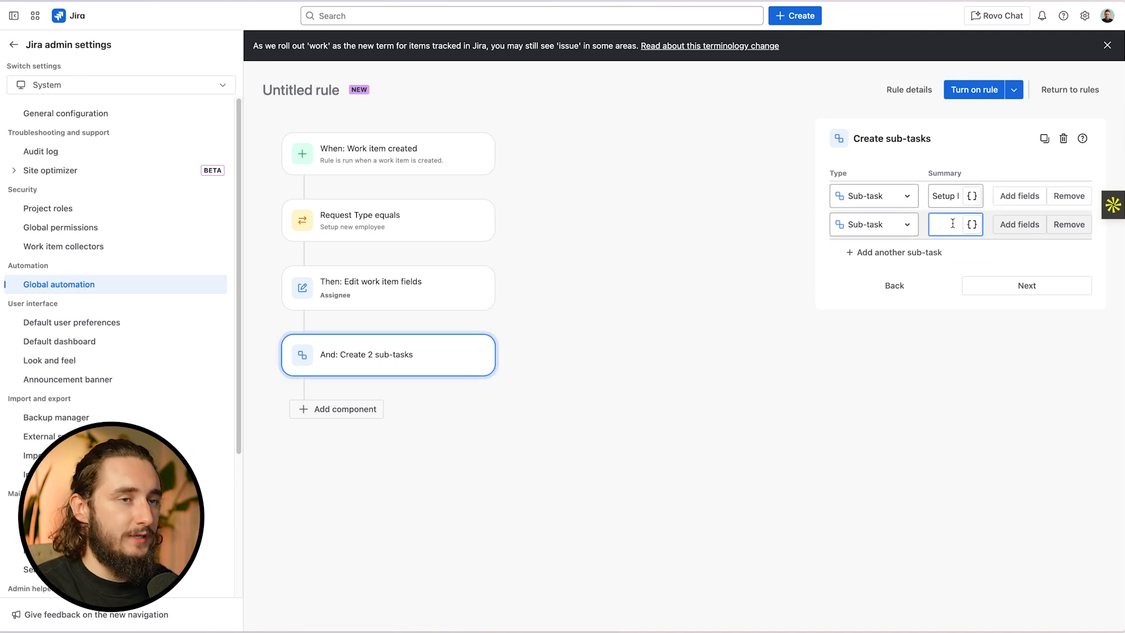
text(Add O)
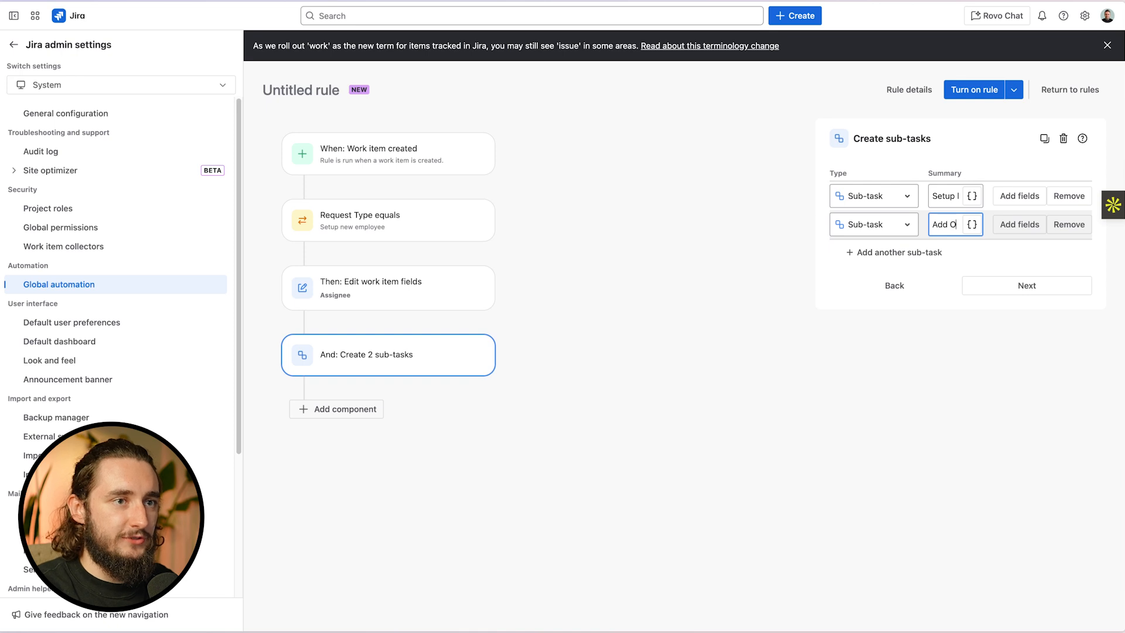
text(ffice365)
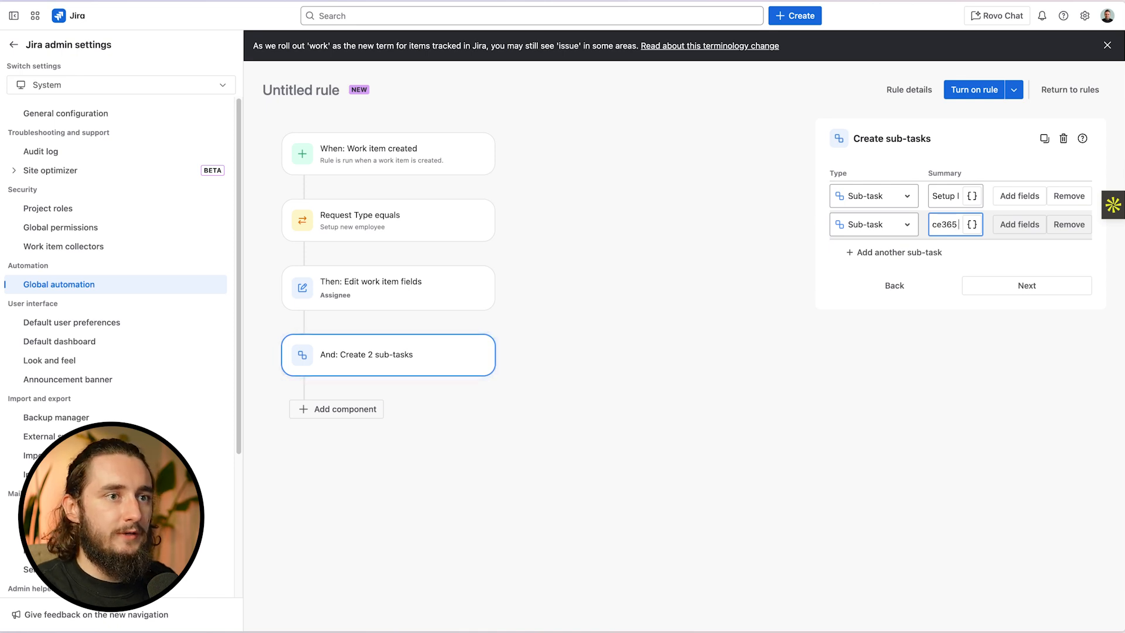
click(661, 382)
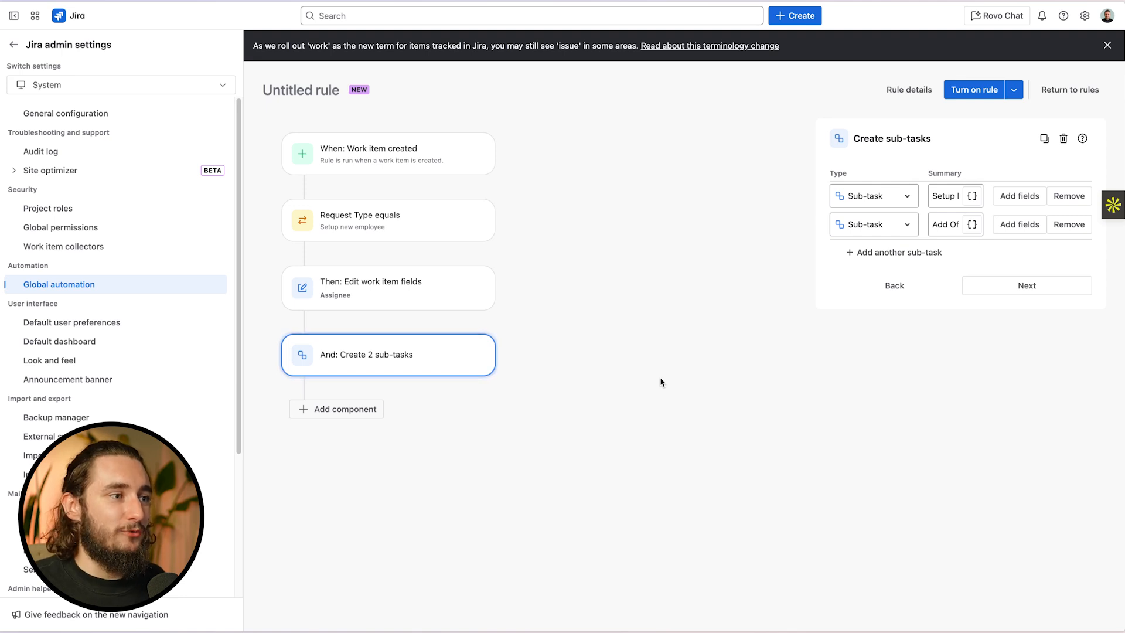
click(367, 408)
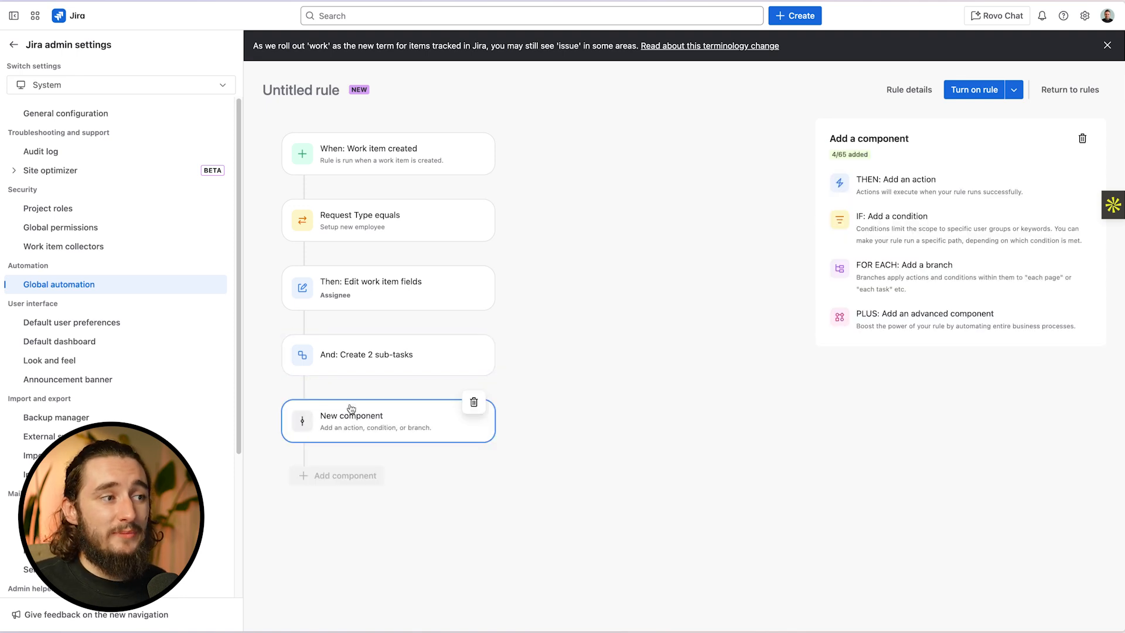
click(897, 192)
scroll(904, 403, down, 10)
scroll(908, 405, up, 3)
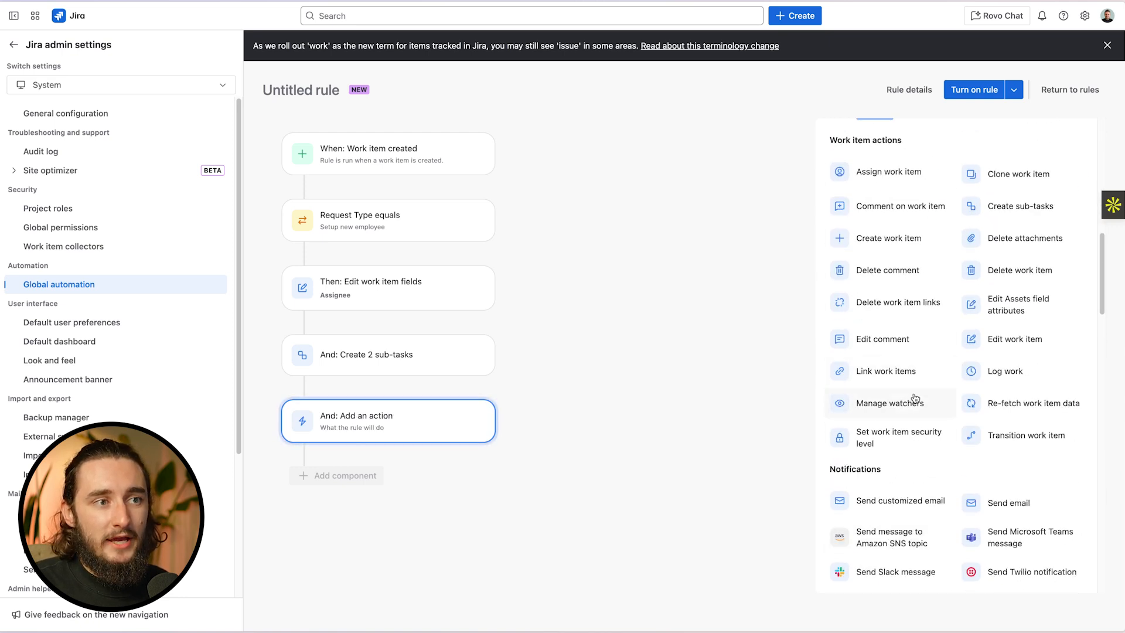
scroll(902, 252, up, 3)
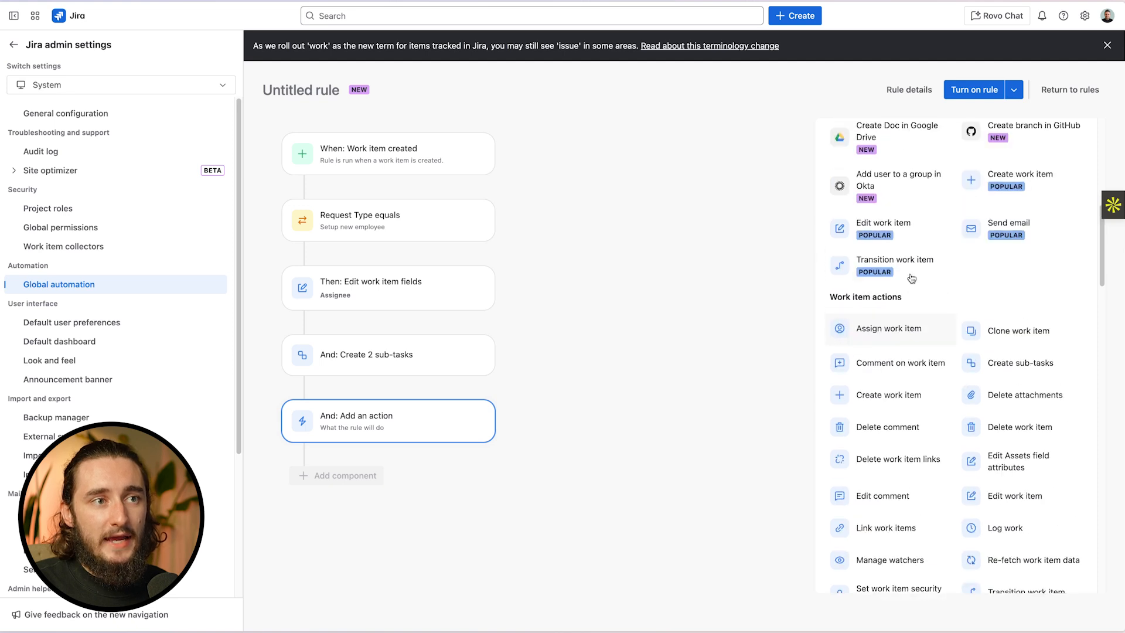
click(895, 232)
click(892, 223)
scroll(903, 351, down, 10)
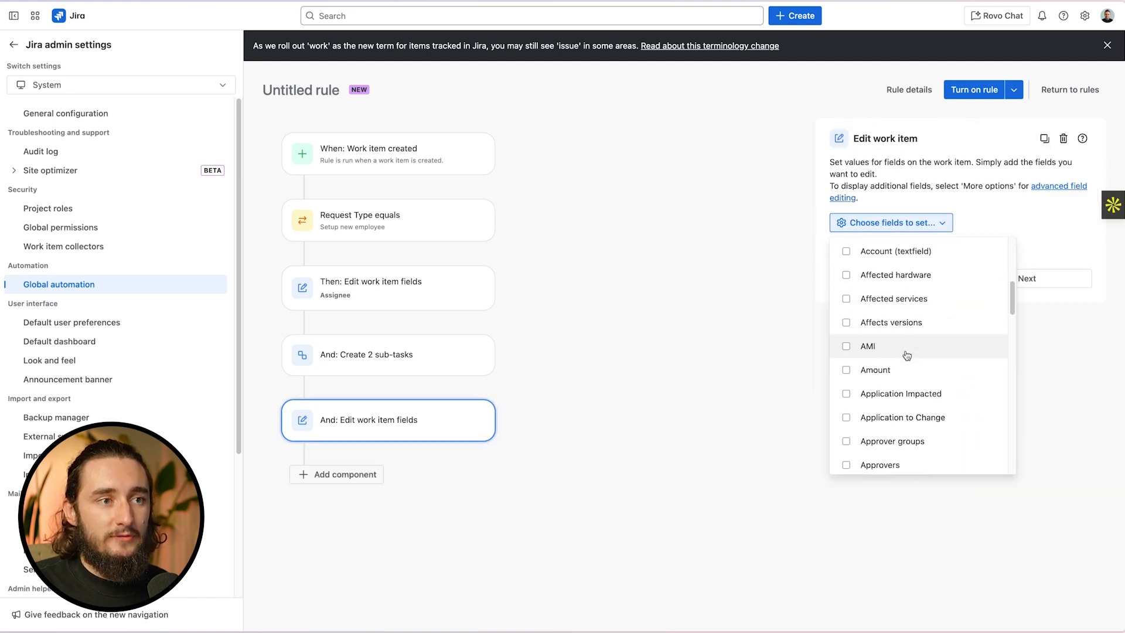
scroll(907, 355, down, 4)
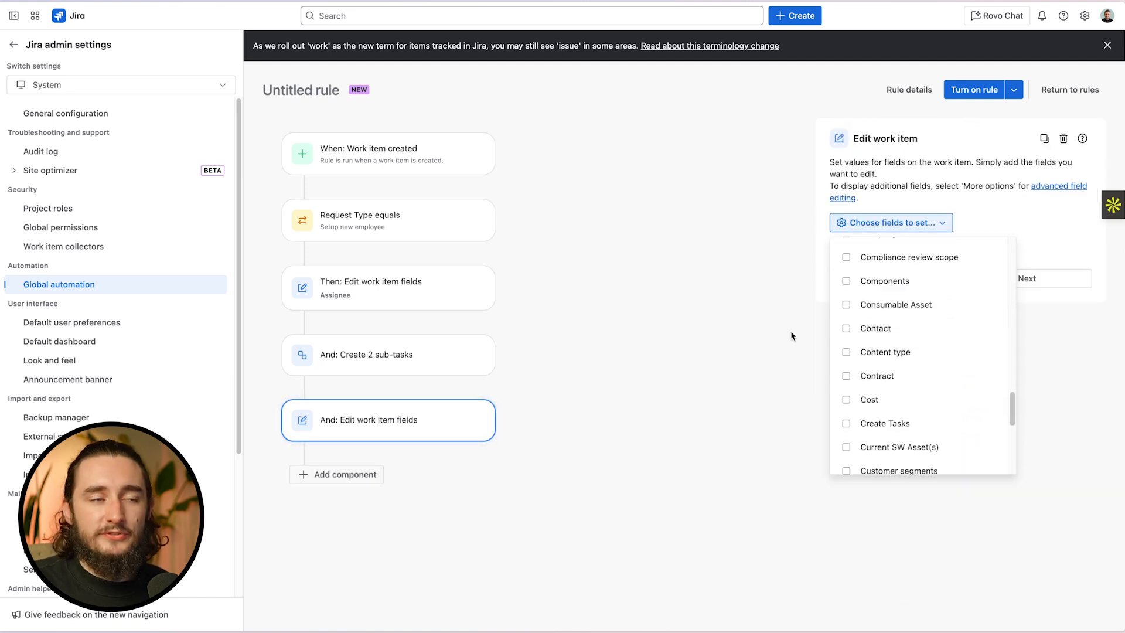
click(759, 327)
click(1063, 138)
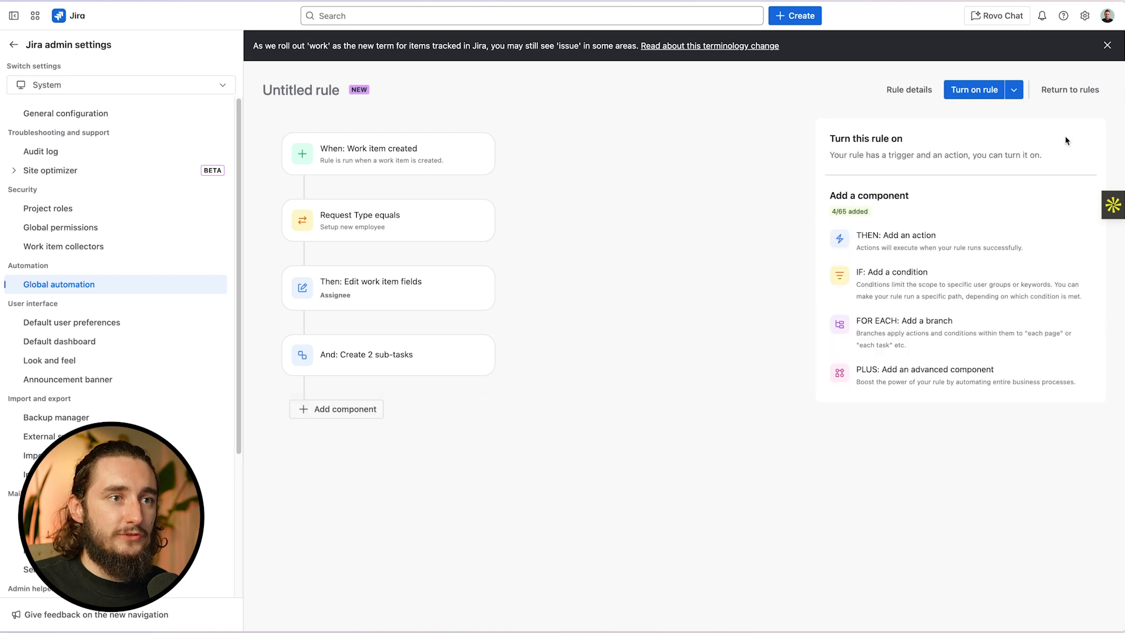
- Add an action placeholder below the sub-tasks action and examine the available work item, notification and Jira Service Management actions
click(926, 250)
scroll(949, 351, down, 5)
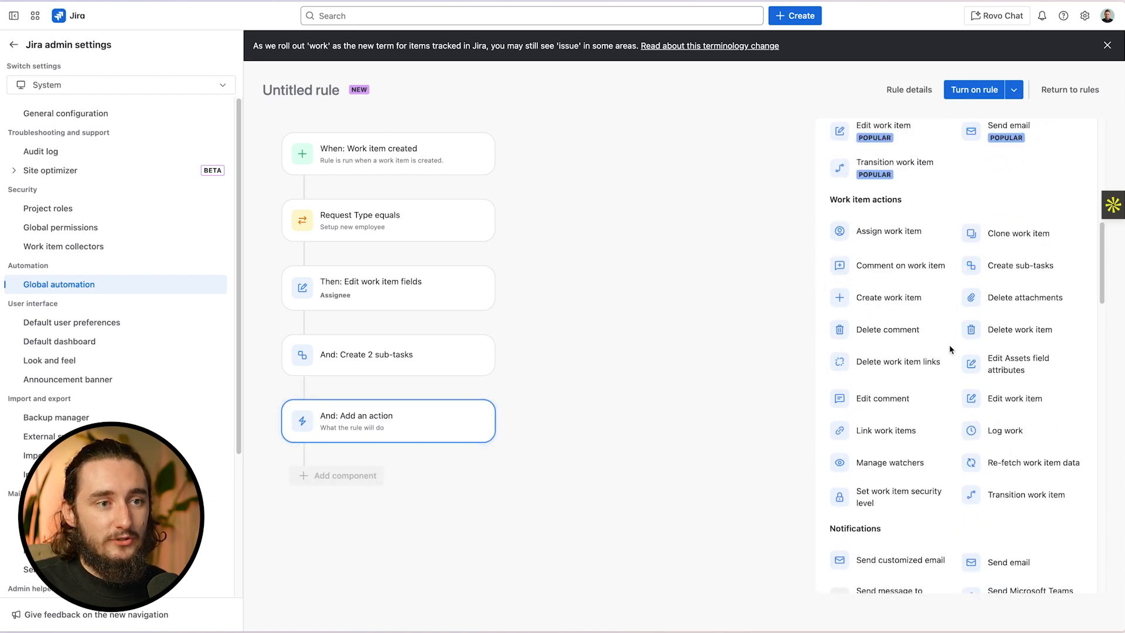
scroll(950, 349, down, 2)
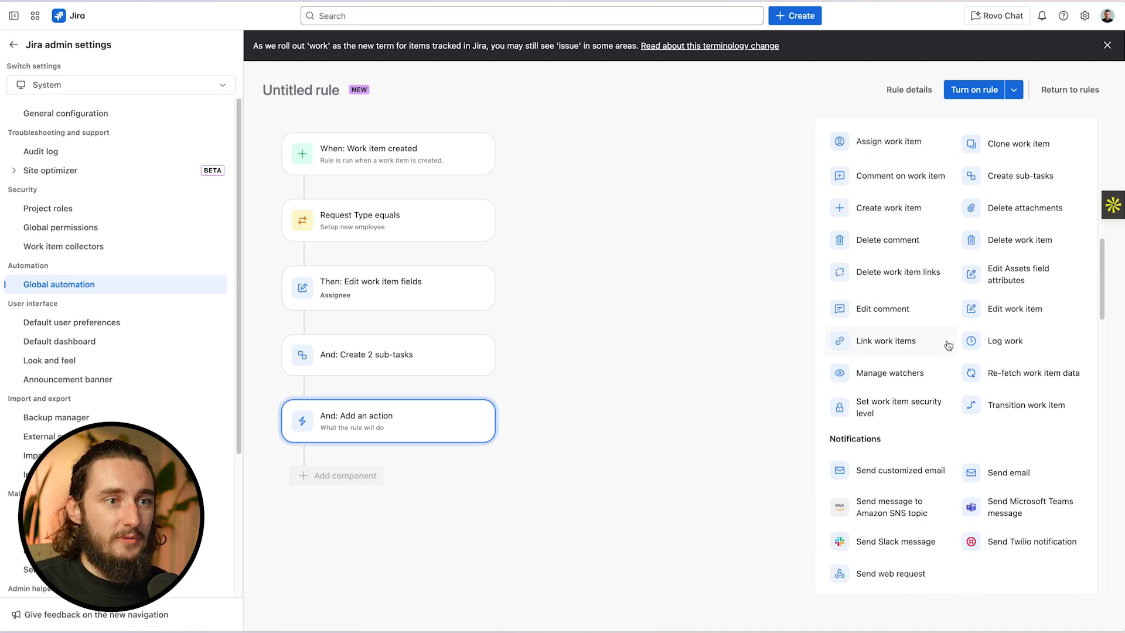
scroll(949, 345, down, 4)
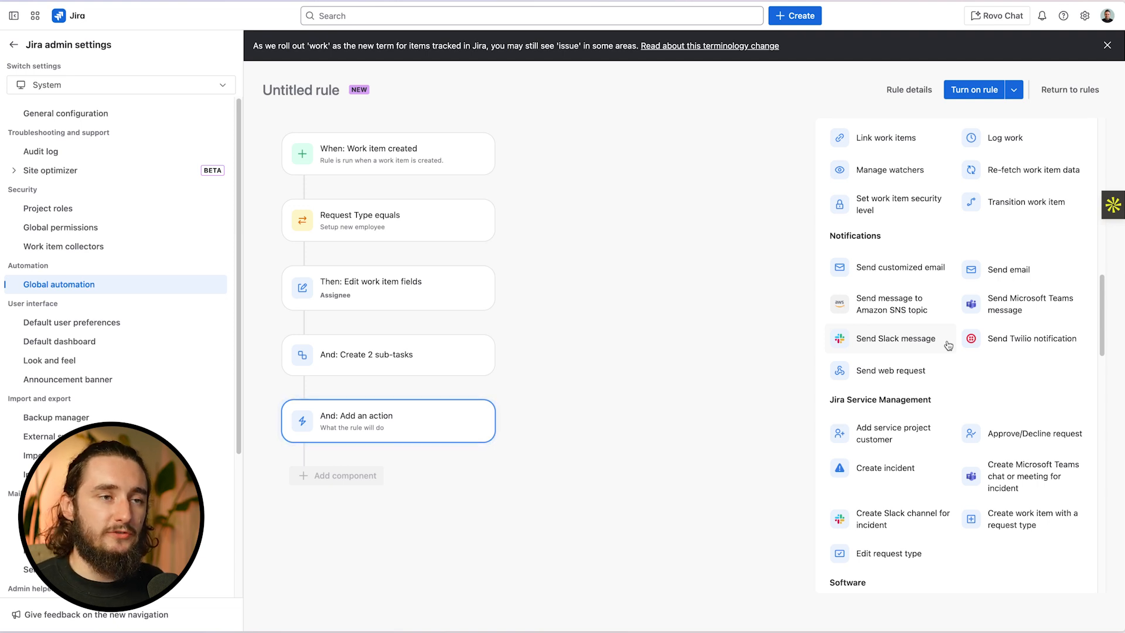
scroll(948, 345, up, 10)
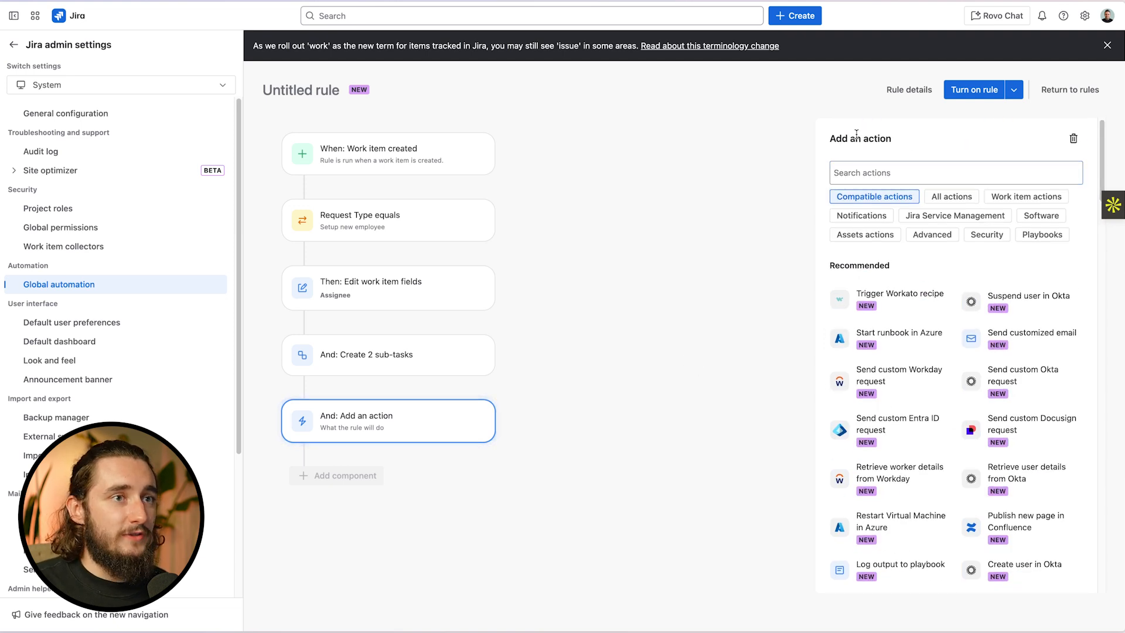
- Start turning on the rule and name it "Onboarding Created -> Assign and Create Subtasks"
click(960, 94)
click(869, 191)
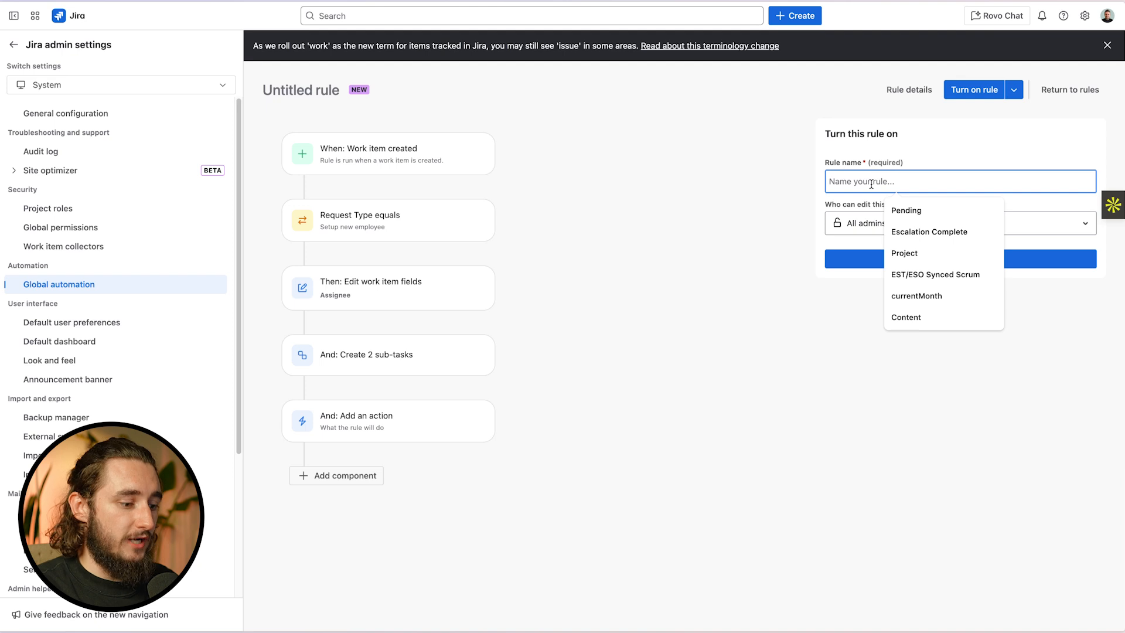
text(Wrok)
key(BackSpace)
key(BackSpace)
key(BackSpace)
text(ork Item)
key(ctrl+a)
text(Onboarding C)
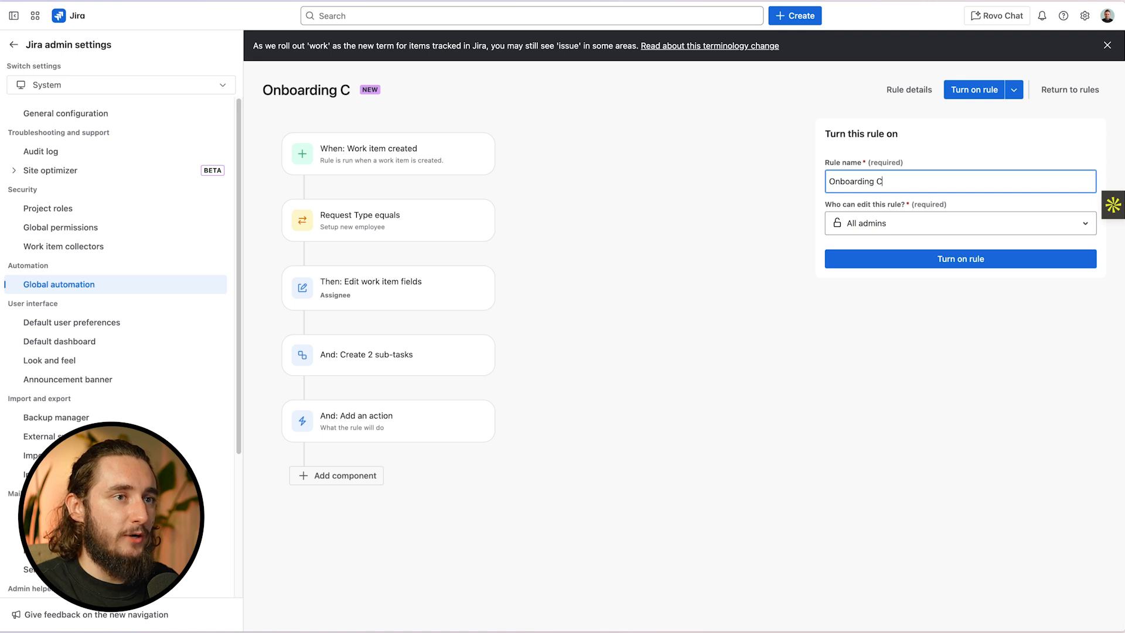
text(reated ->)
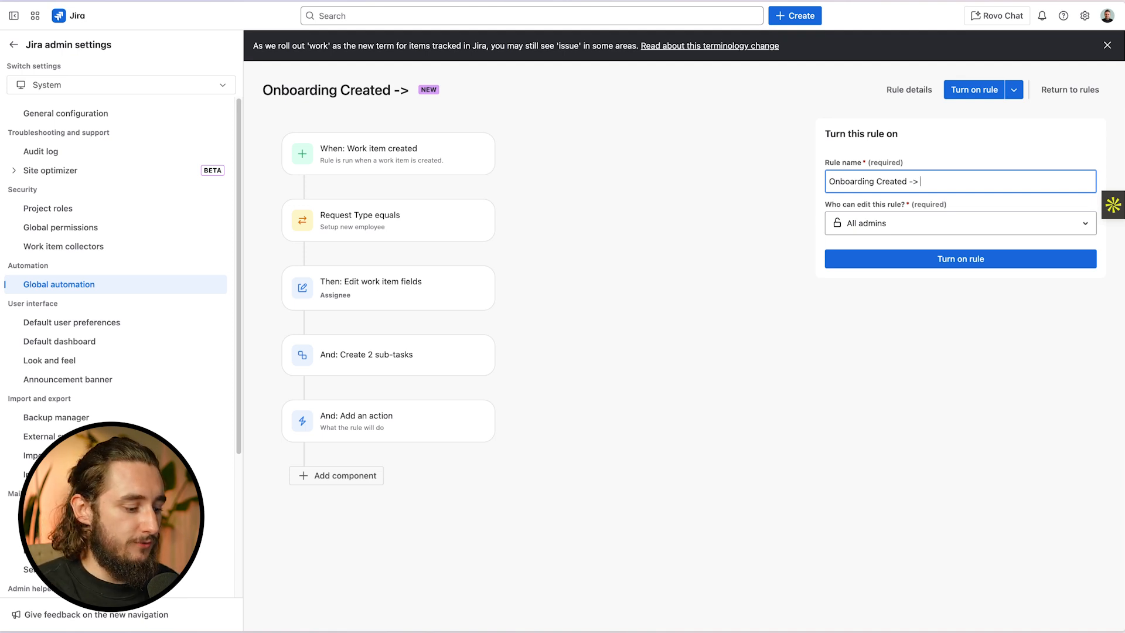
text(Assign,)
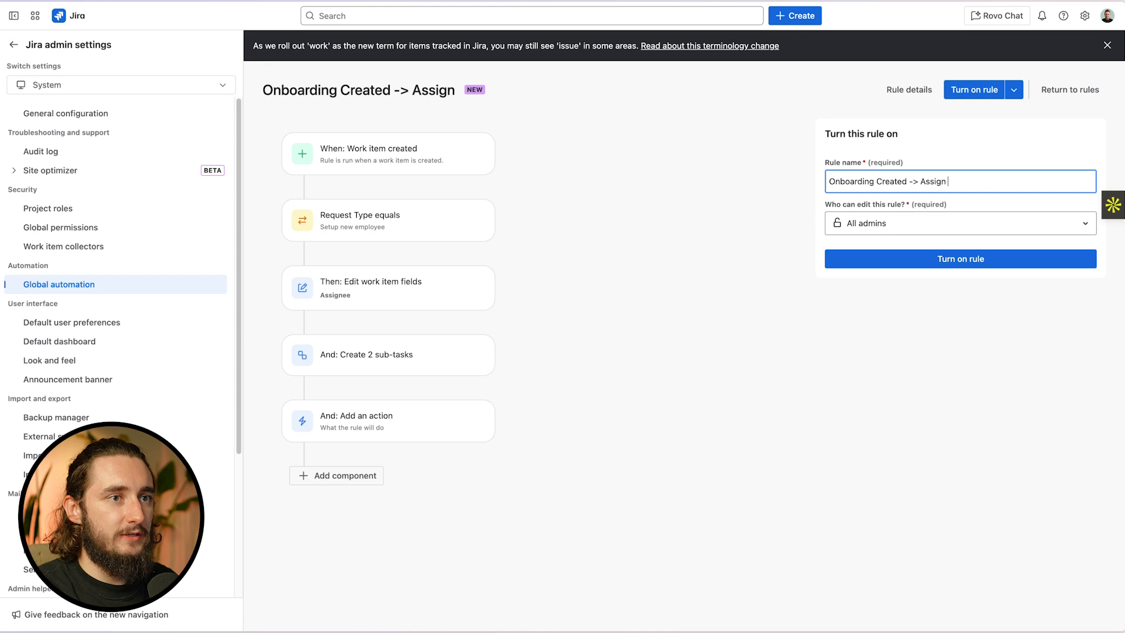
key(BackSpace)
key(BackSpace)
text(ad)
key(BackSpace)
text(nd C)
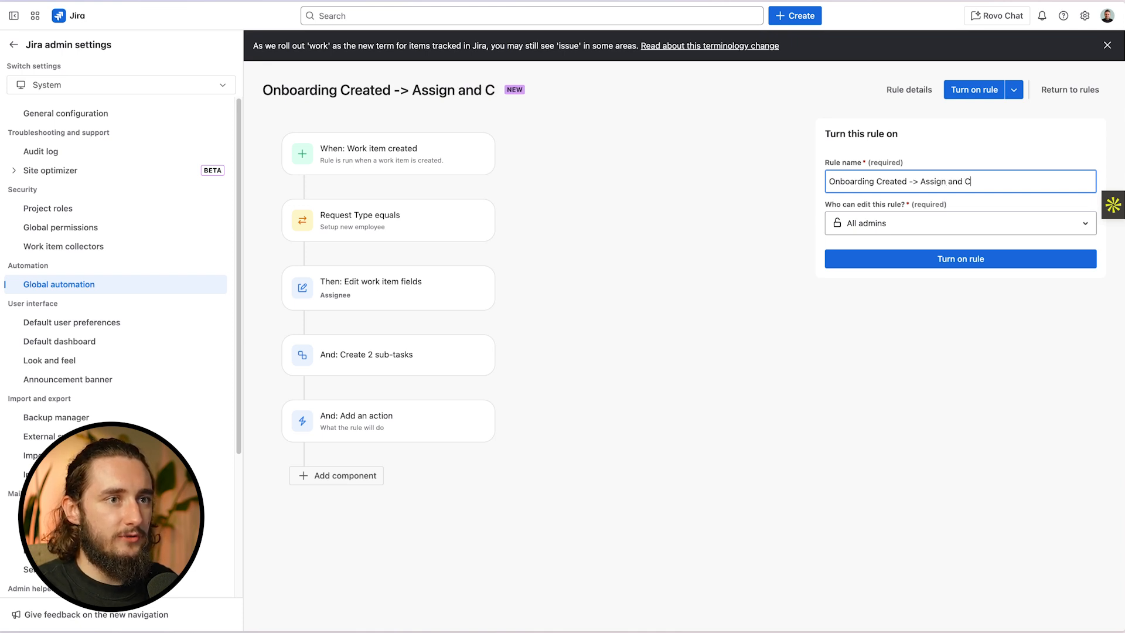
text(reate Subtasks)
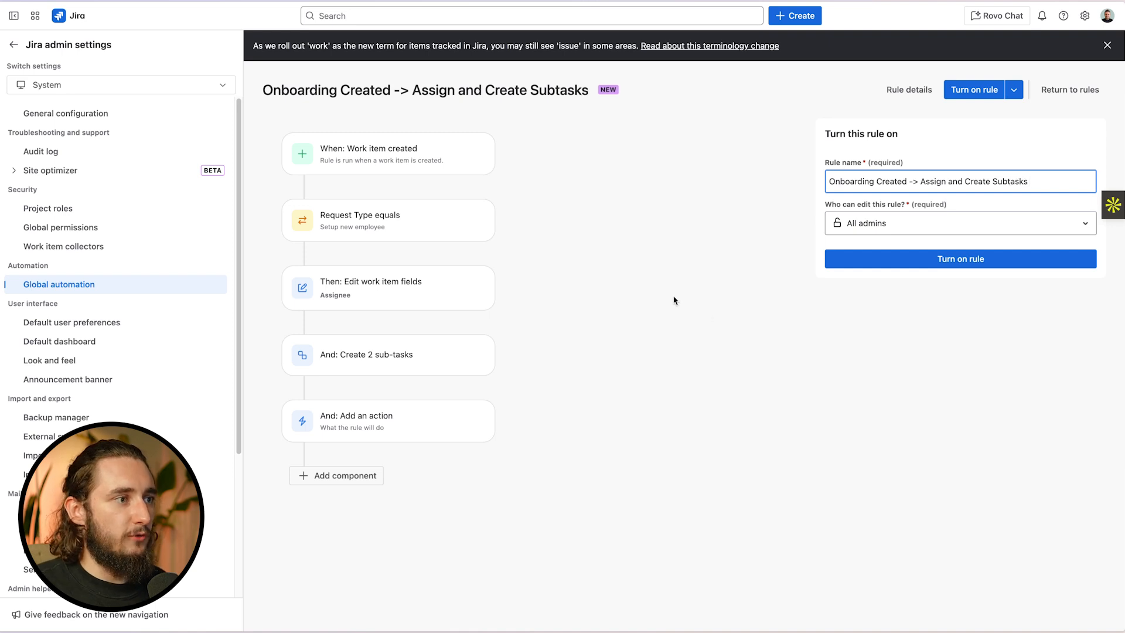
- Remove the empty action placeholder below the sub-tasks action and open the rule details to review the rule name
click(407, 421)
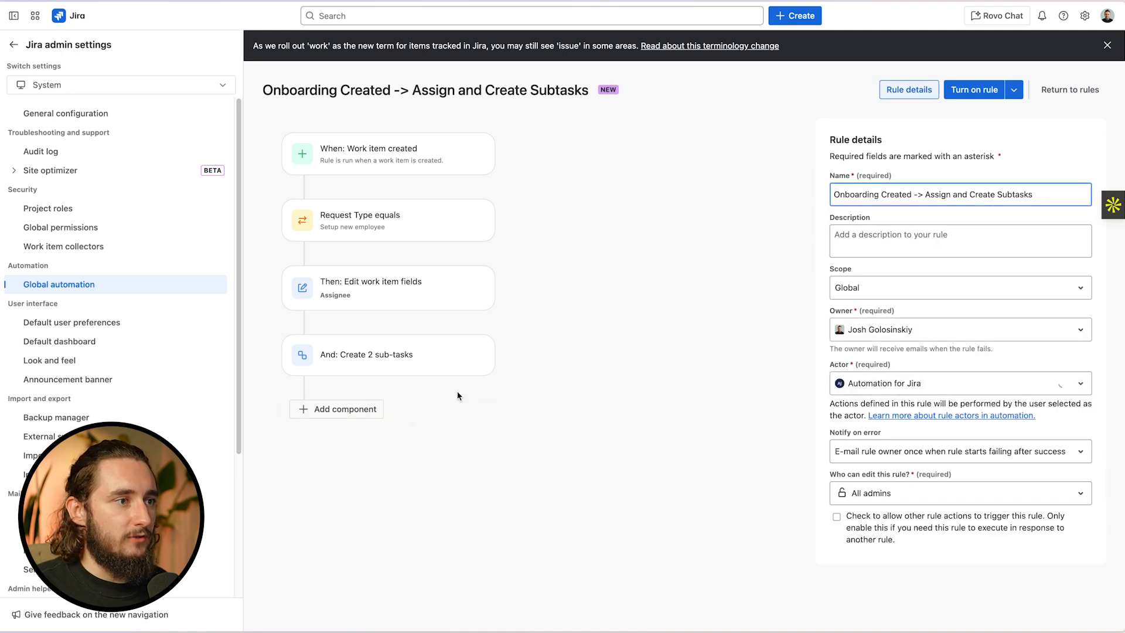
click(920, 89)
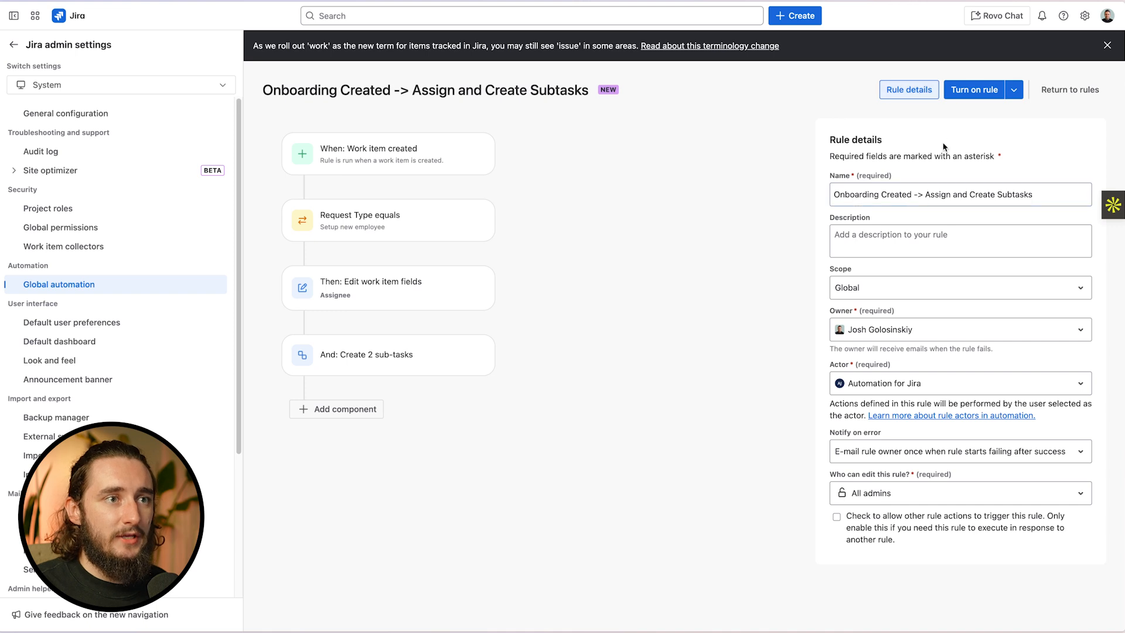
drag(1062, 193, 827, 197)
click(744, 255)
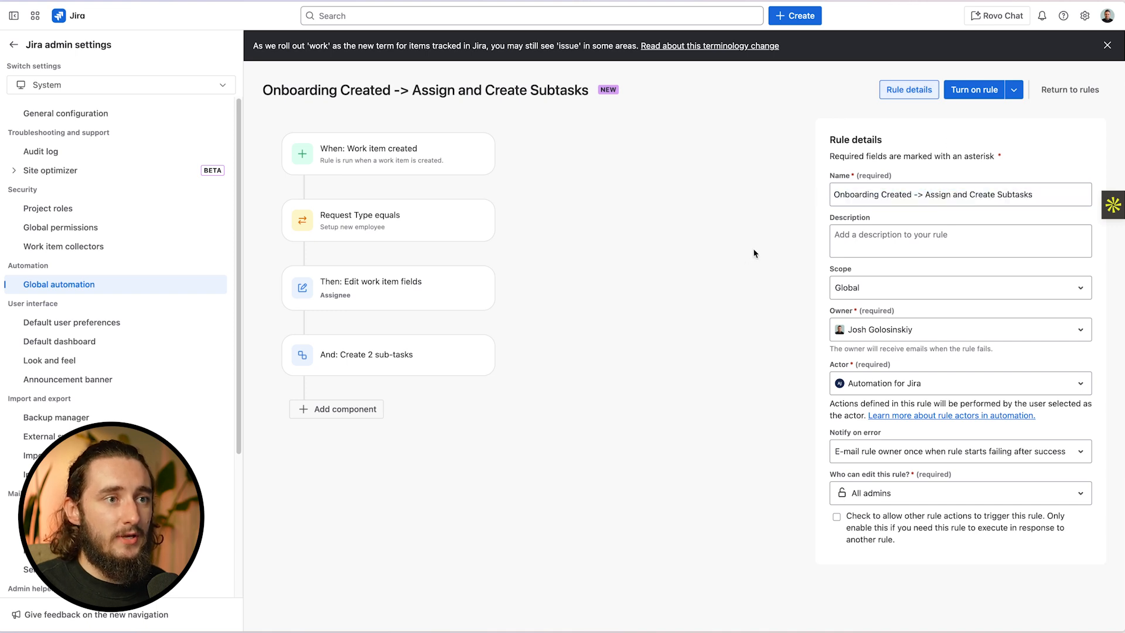
- Examine the available scope and actor options in the rule details
click(896, 287)
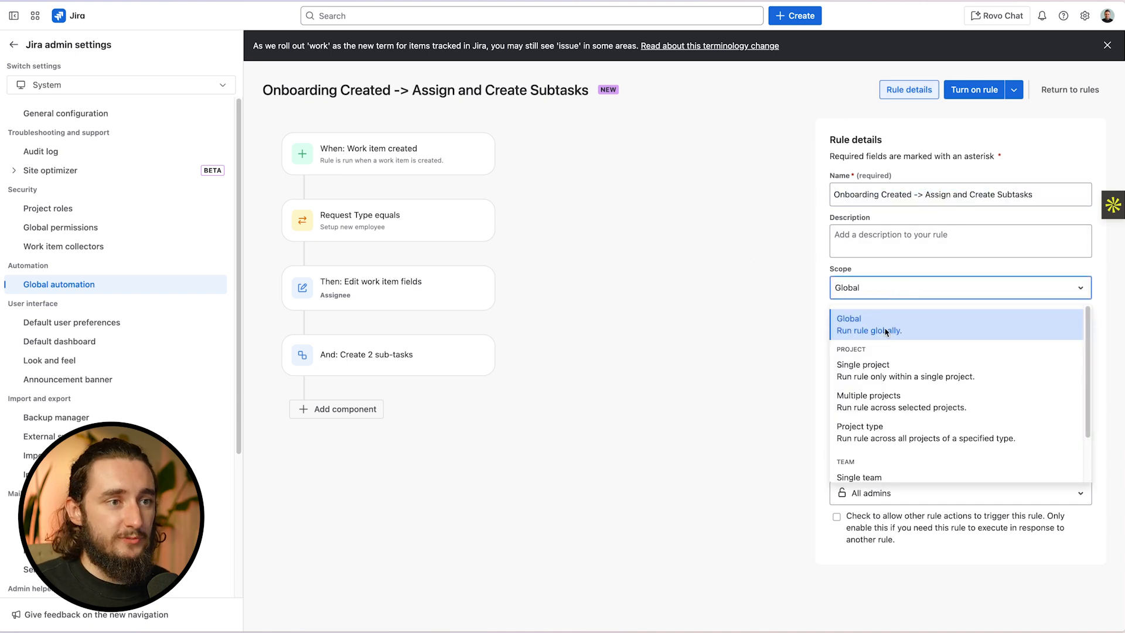
scroll(895, 379, down, 1)
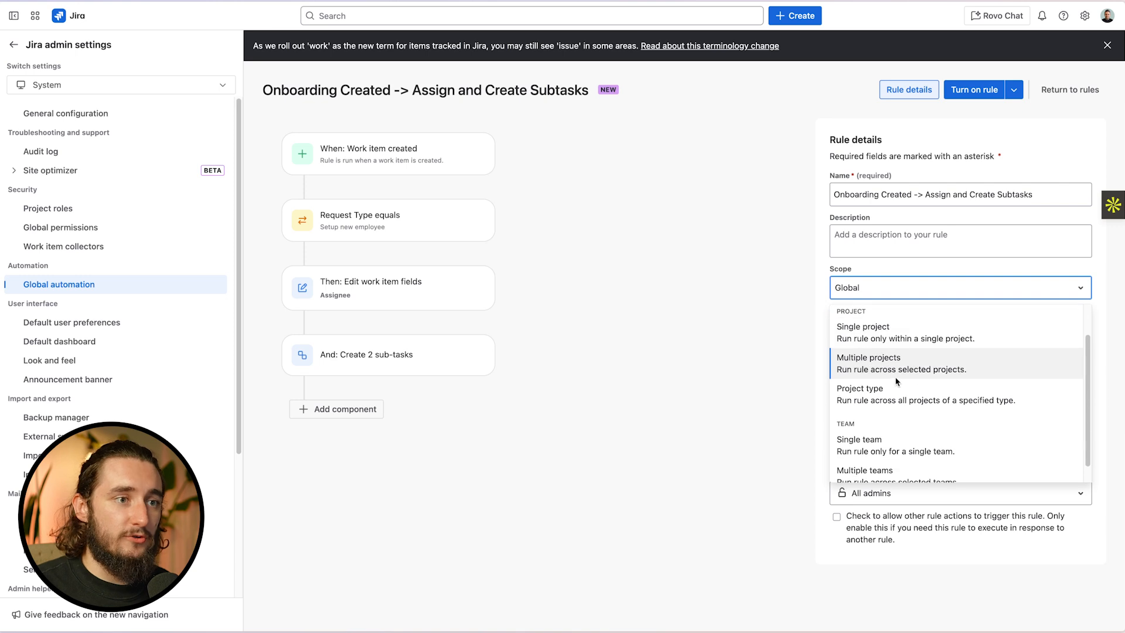
click(736, 381)
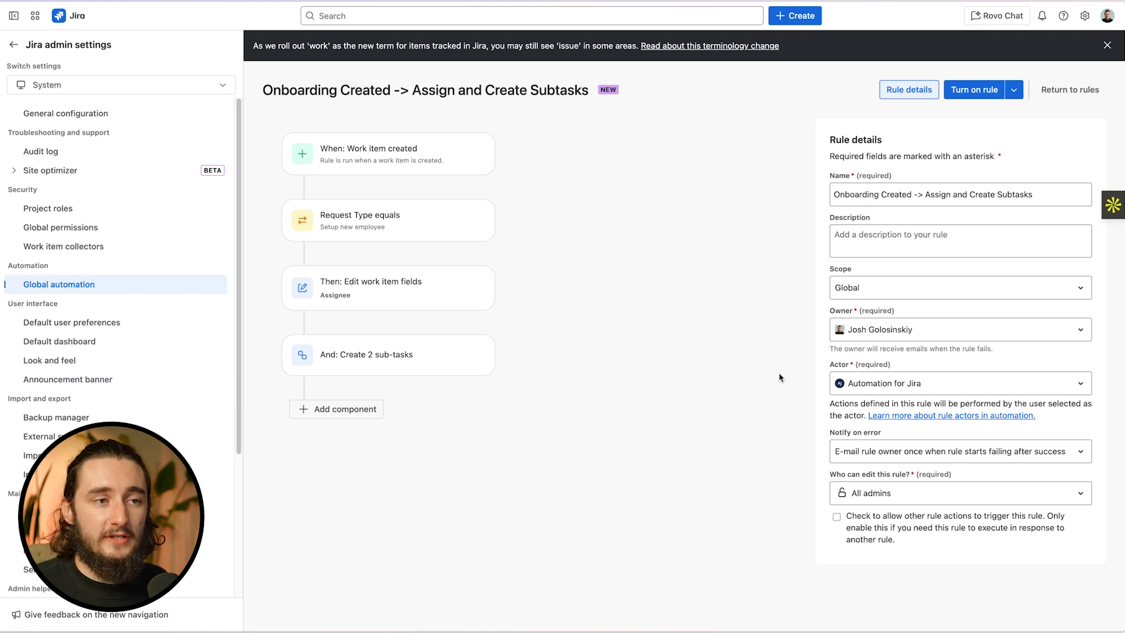
click(872, 390)
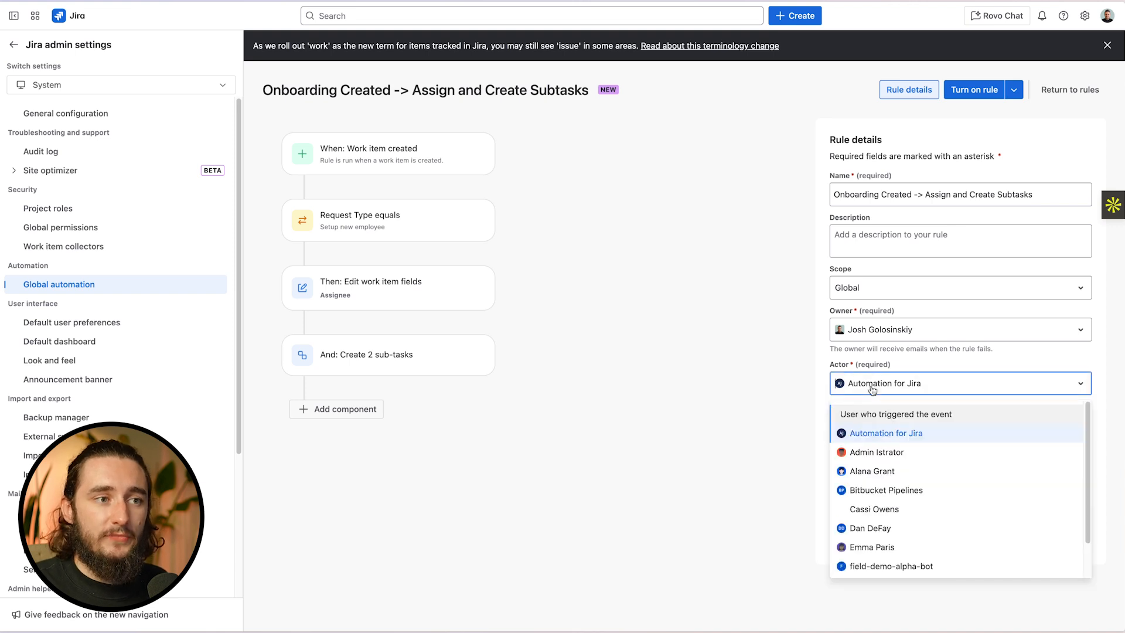
click(652, 472)
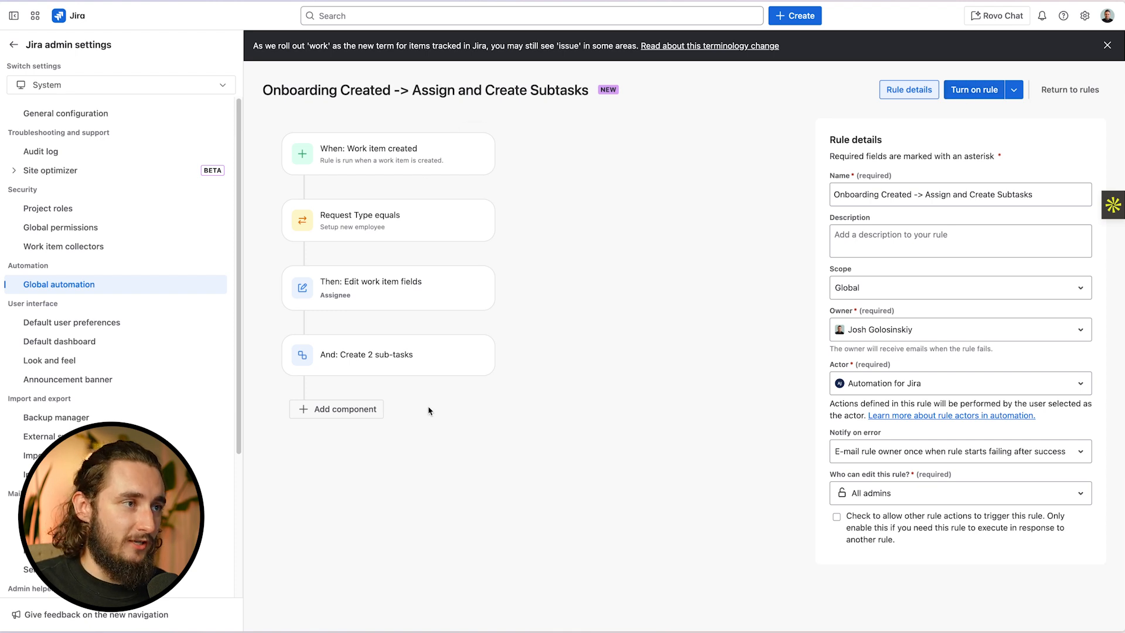
- Turn on the rule, and delete its trigger and replace it with a fresh Work item created trigger
click(968, 89)
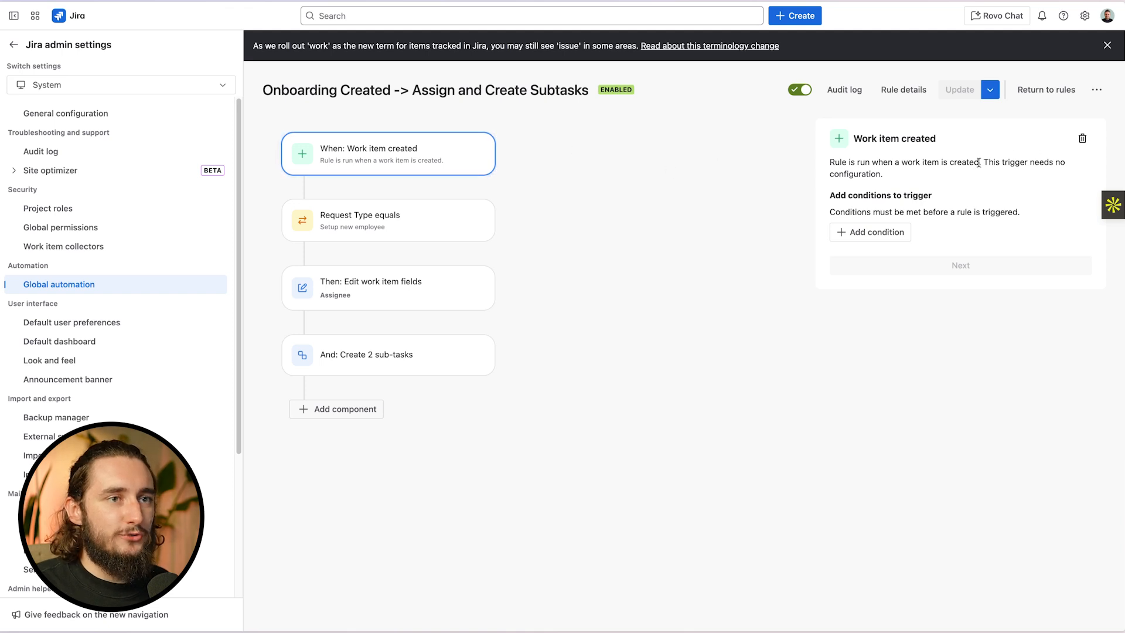
click(1082, 139)
text(crea)
click(894, 287)
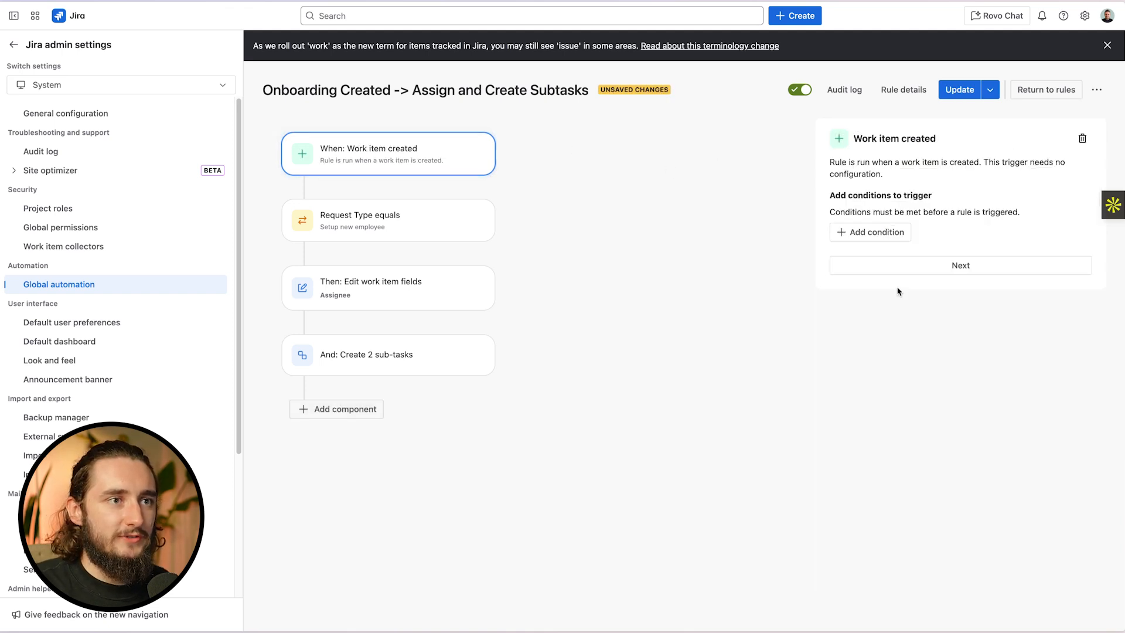
- Delete the Request Type equals Setup new employee condition and update the rule
click(378, 229)
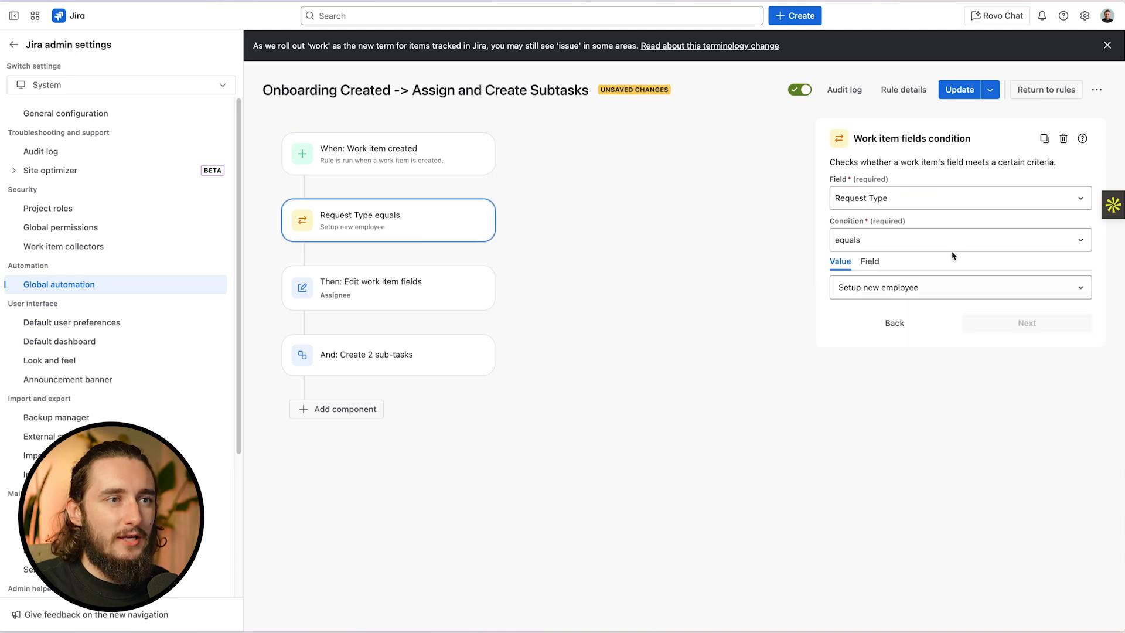
click(936, 287)
click(778, 356)
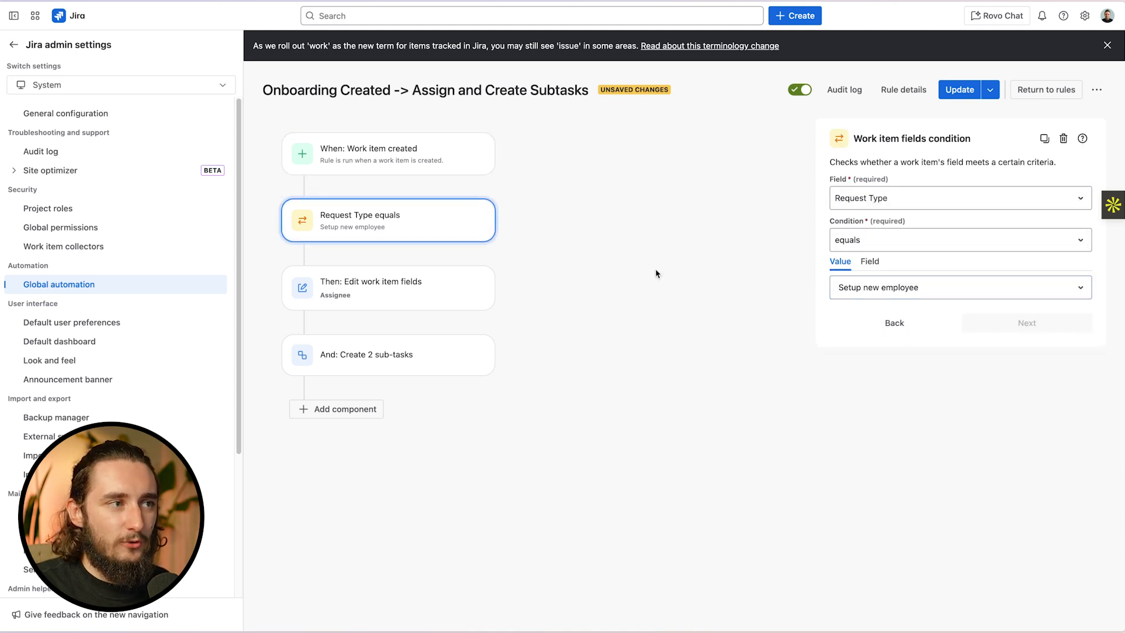
click(474, 202)
click(955, 94)
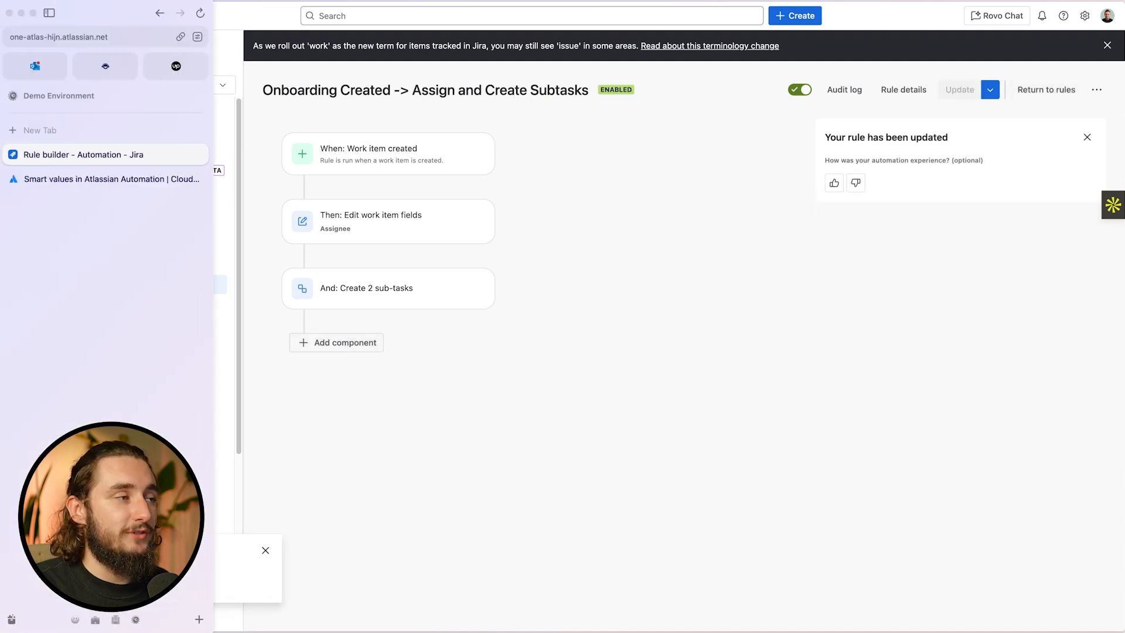
- Leave the admin settings and open the list of all Jira projects
click(13, 44)
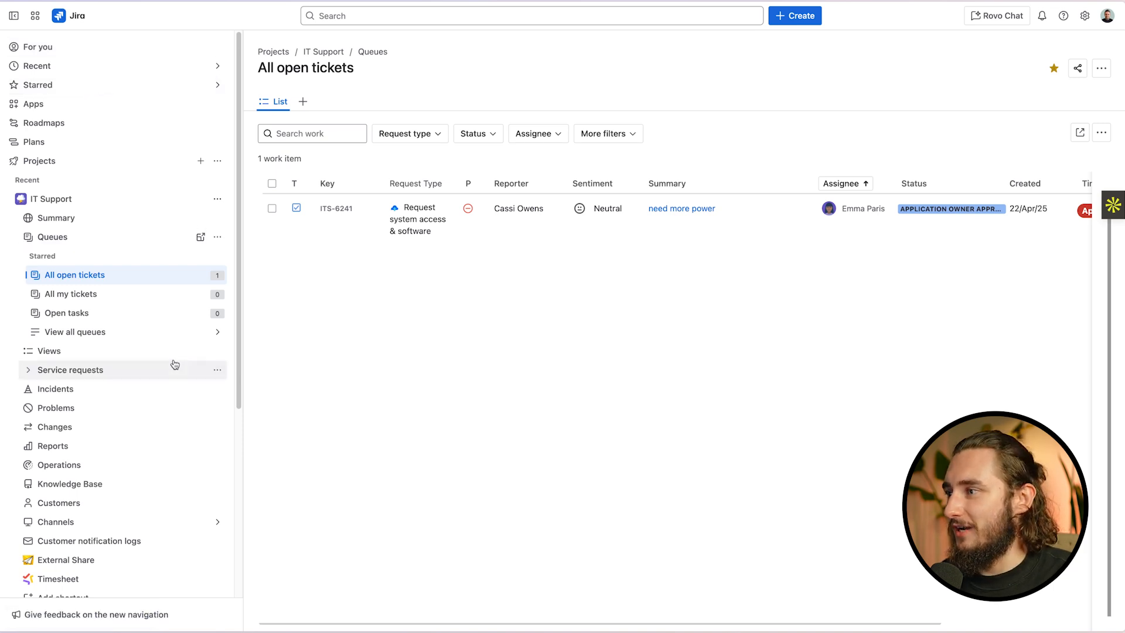
scroll(171, 399, down, 5)
scroll(127, 387, up, 5)
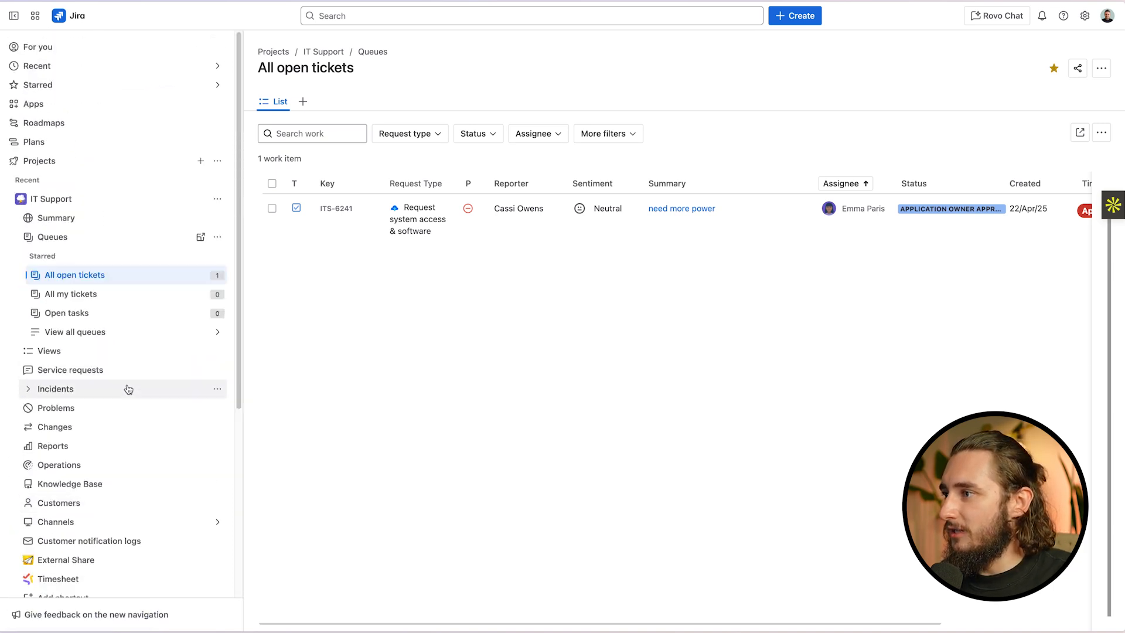
scroll(146, 422, down, 5)
click(136, 440)
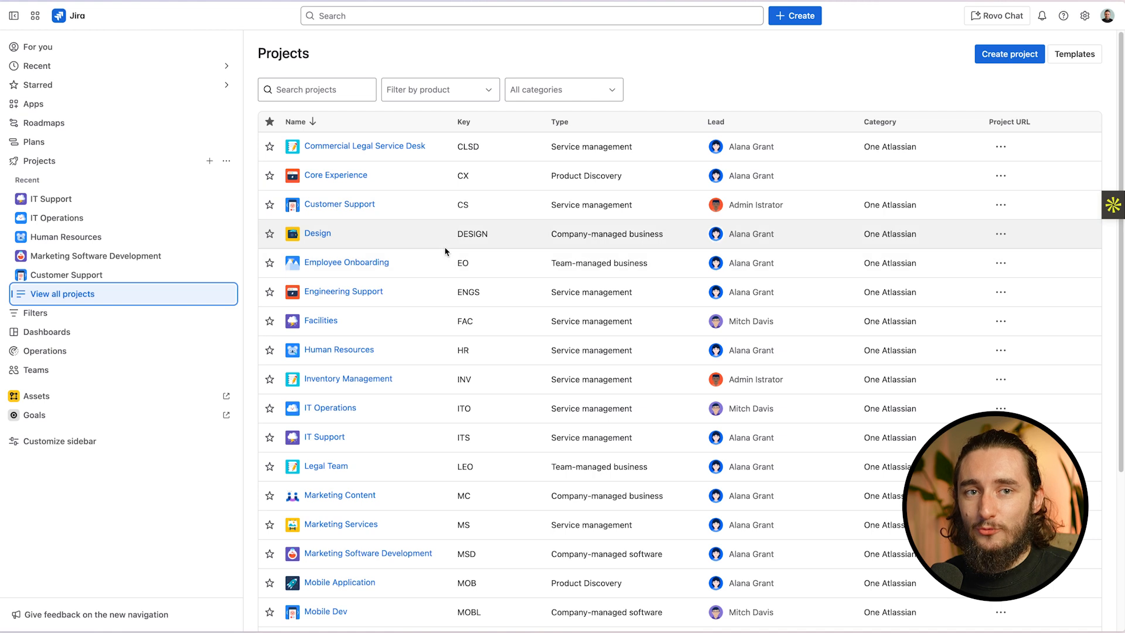
- Filter the projects to Jira business projects and open the board of the Marketing Content project
click(444, 90)
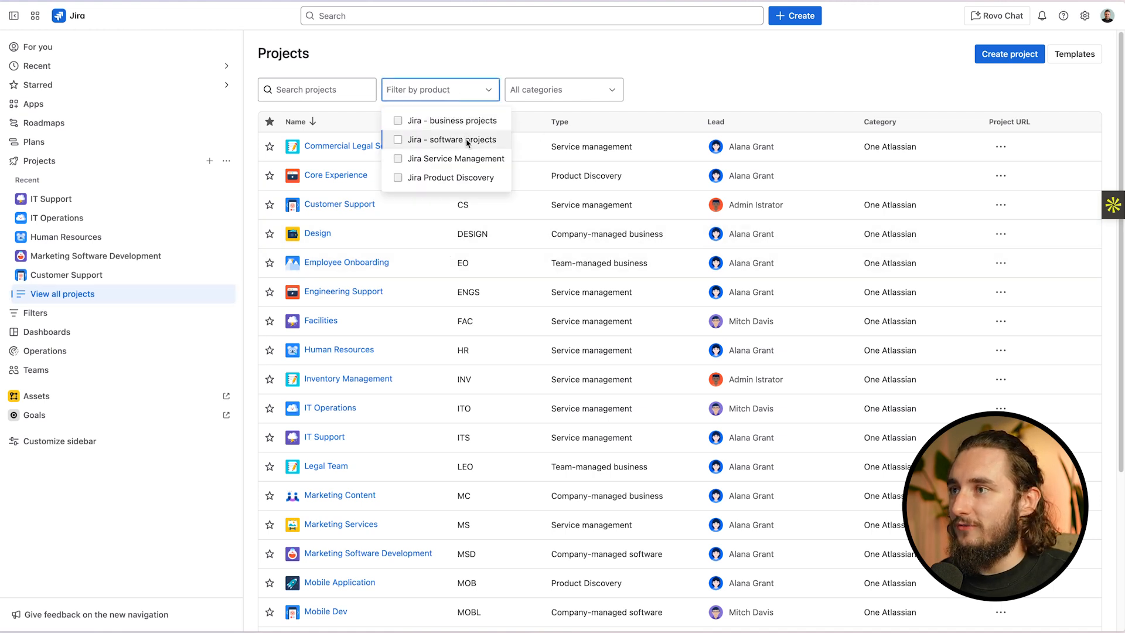
click(448, 140)
click(439, 120)
click(433, 139)
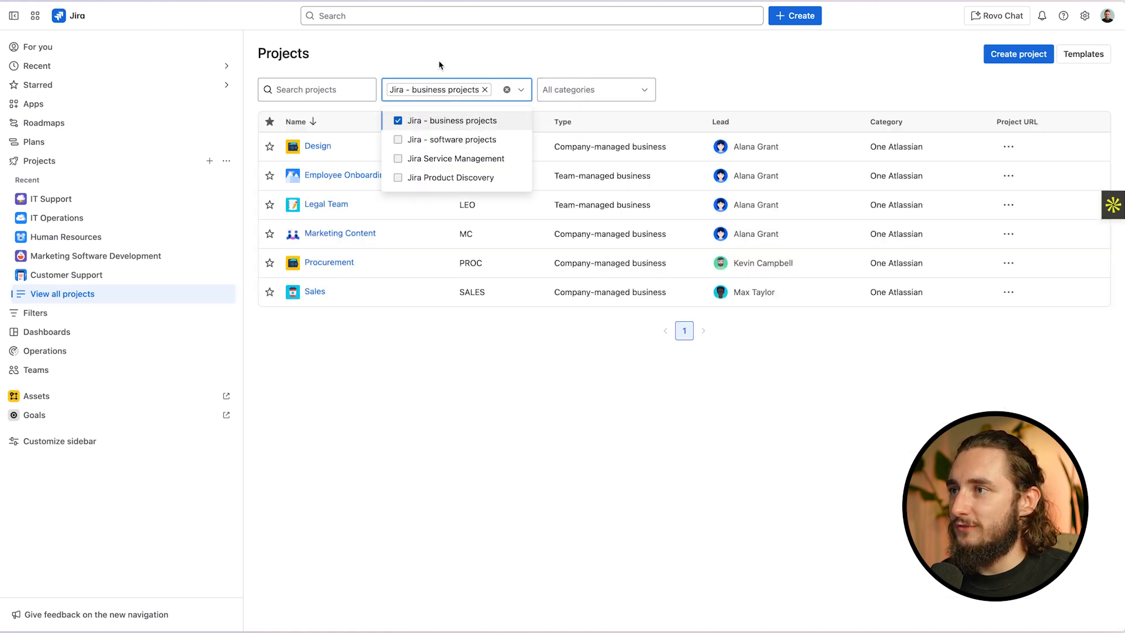
click(440, 68)
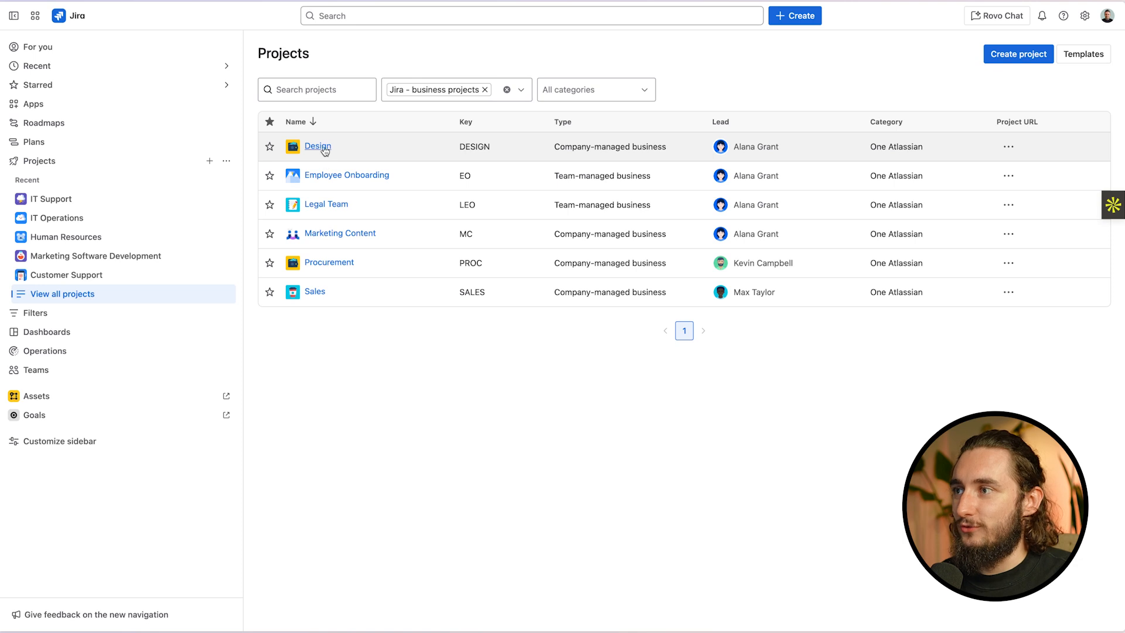
click(347, 233)
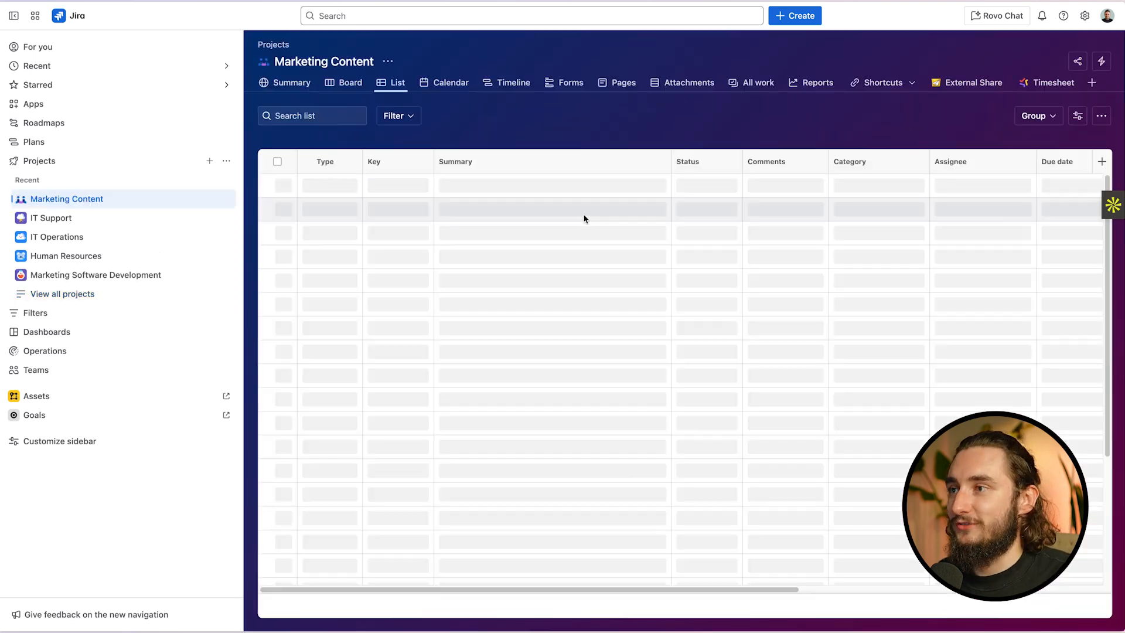
click(350, 82)
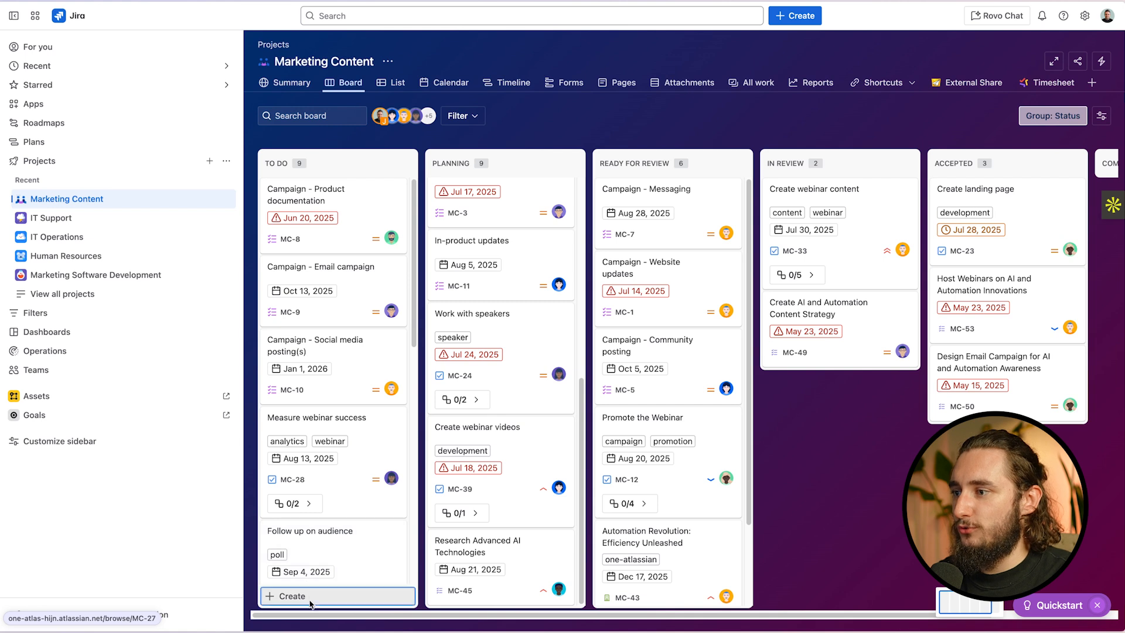
- Create a task named "Test Automation" in the To Do column of the Marketing Content board
click(288, 596)
text(Test Automation)
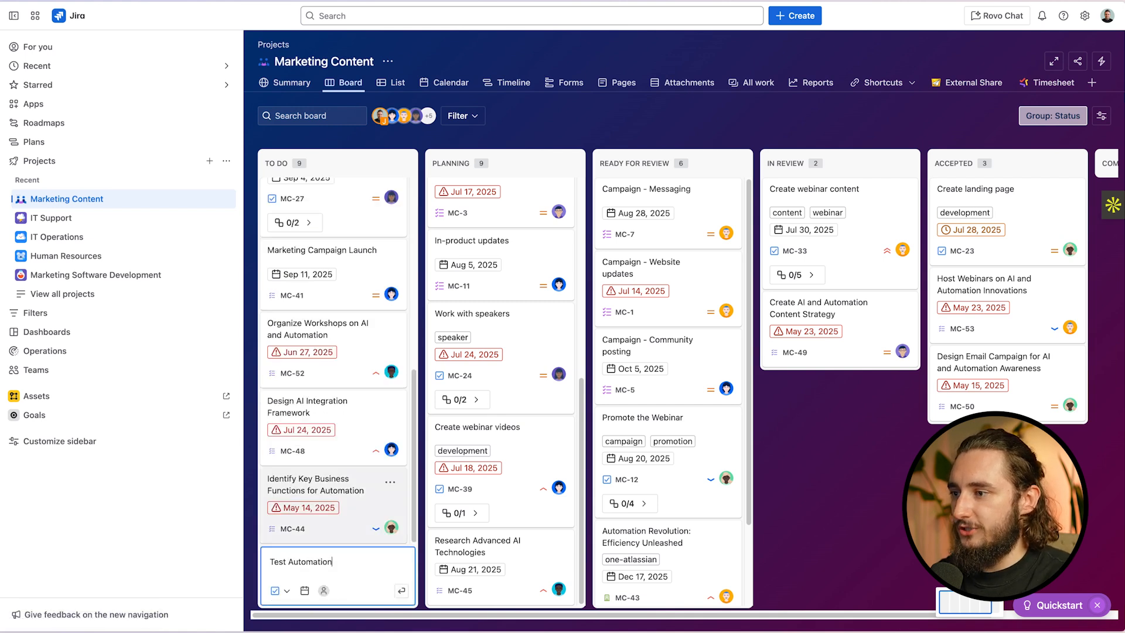
key(Return)
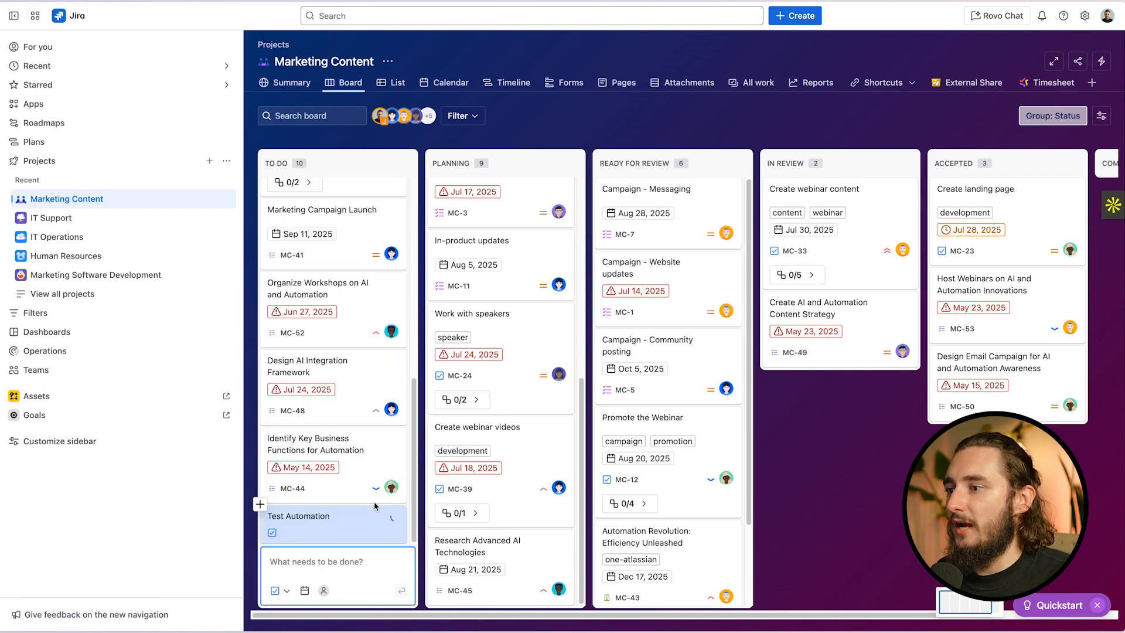
- Open the Test Automation task, reload it to check for the automatically created sub-tasks, and close it
click(348, 528)
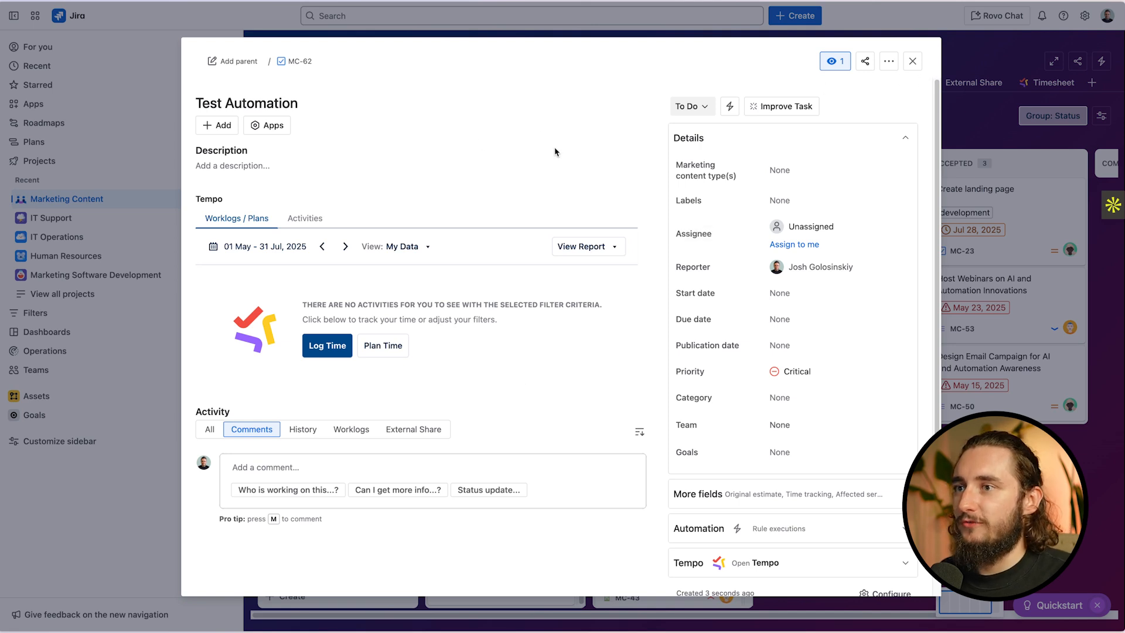
key(super+r)
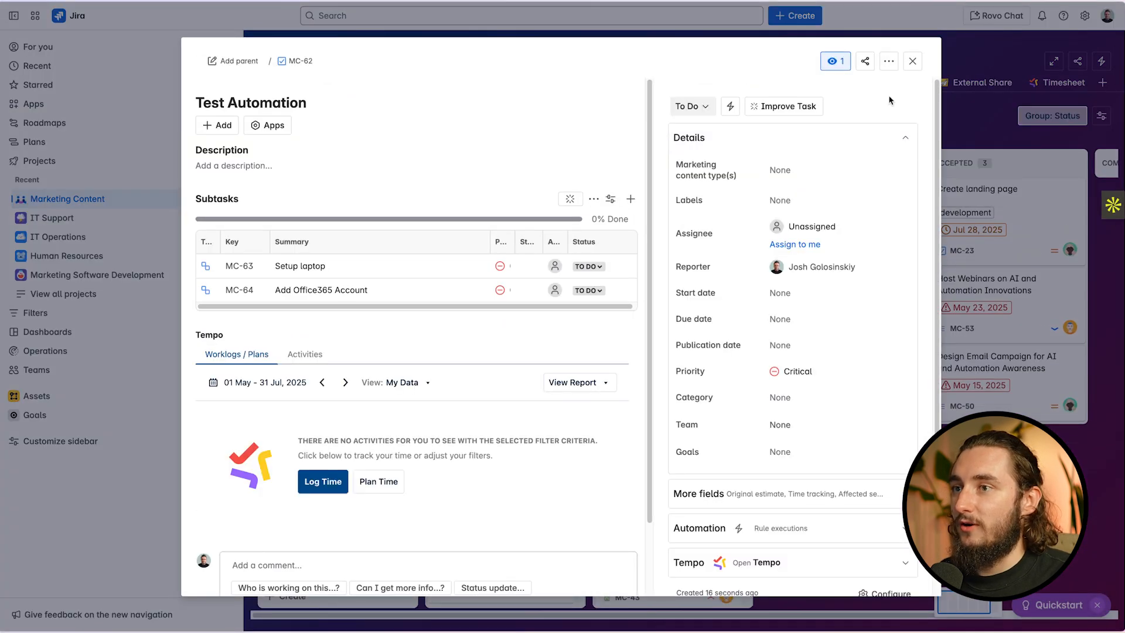
click(912, 60)
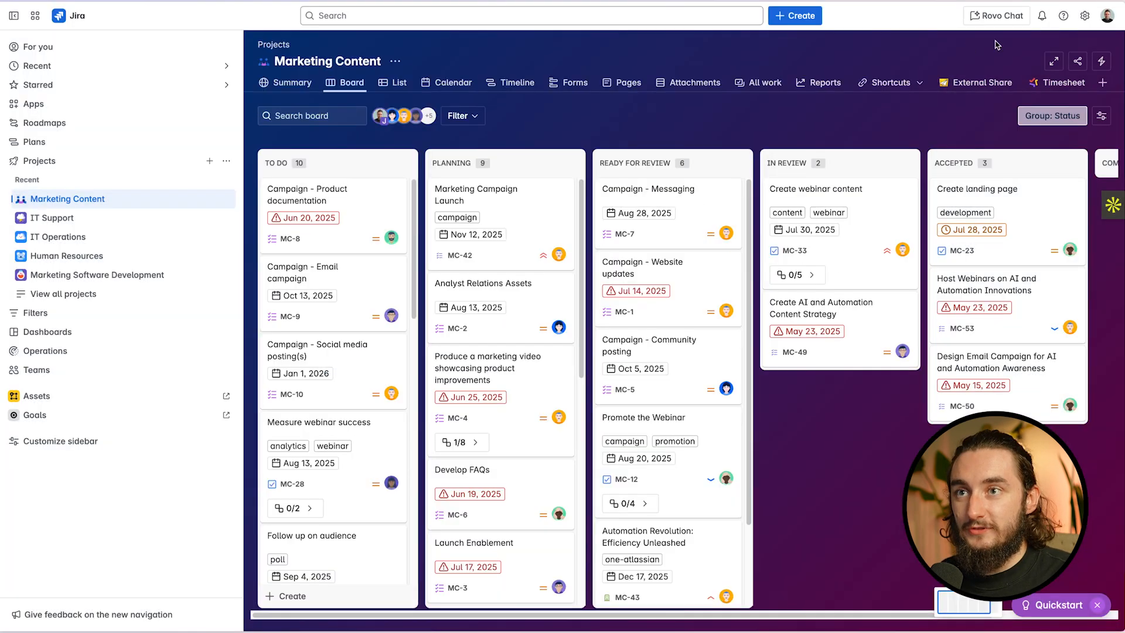
- Open the Jira system settings in a new browser tab and go to Global automation
click(1084, 16)
super+click(836, 136)
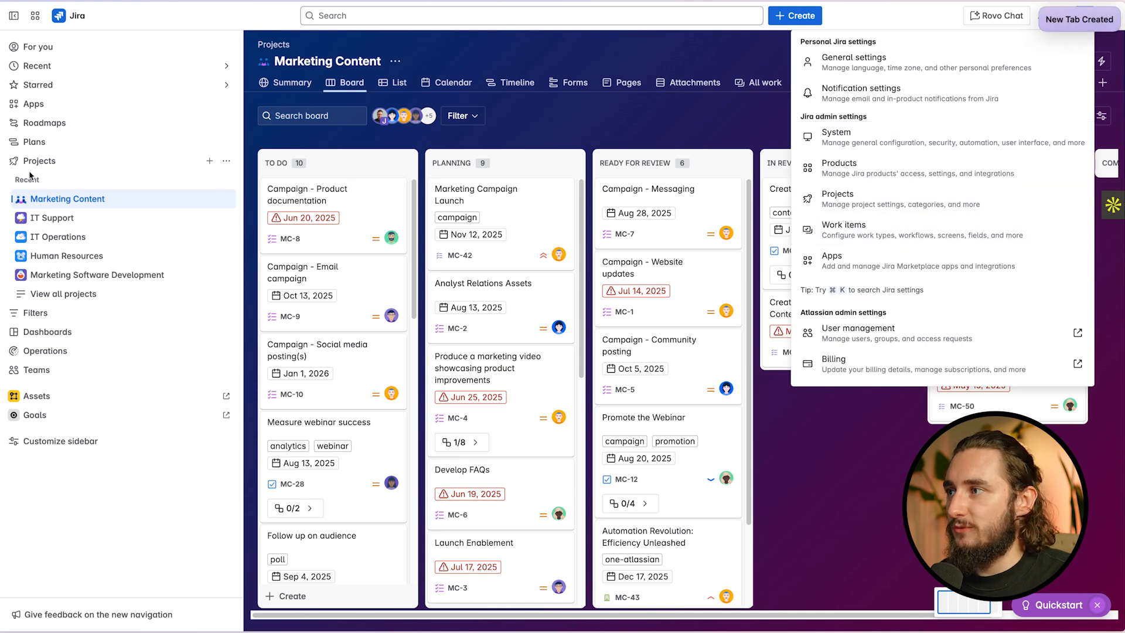
key(super+s)
click(55, 175)
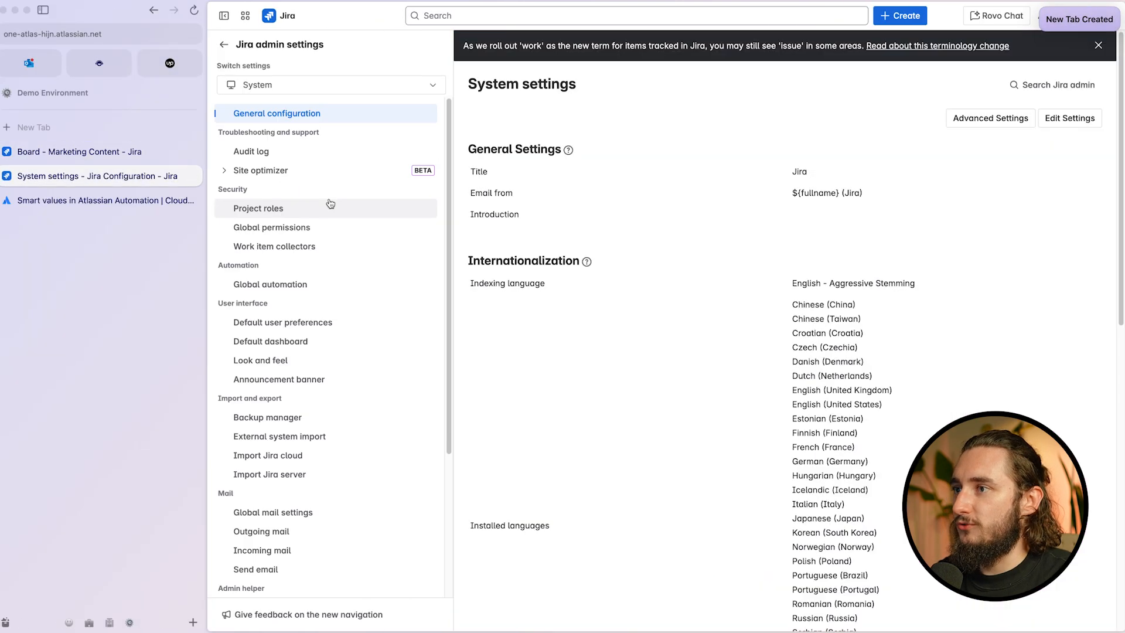
click(312, 283)
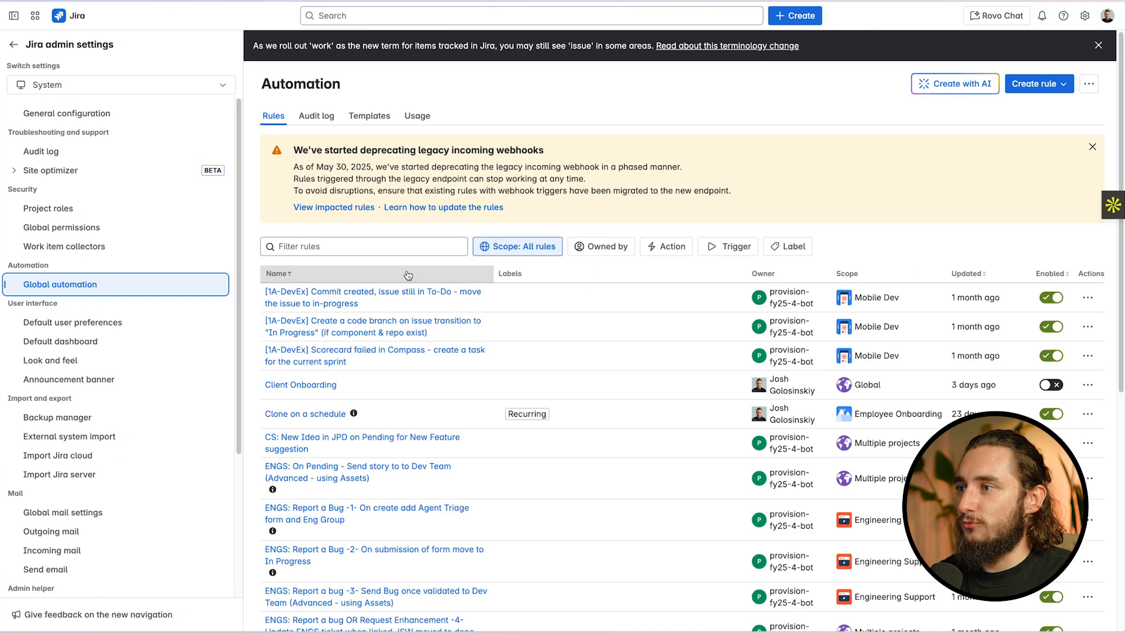
- Sort the automation rules by most recent update and open the Onboarding Created rule
click(963, 274)
click(964, 275)
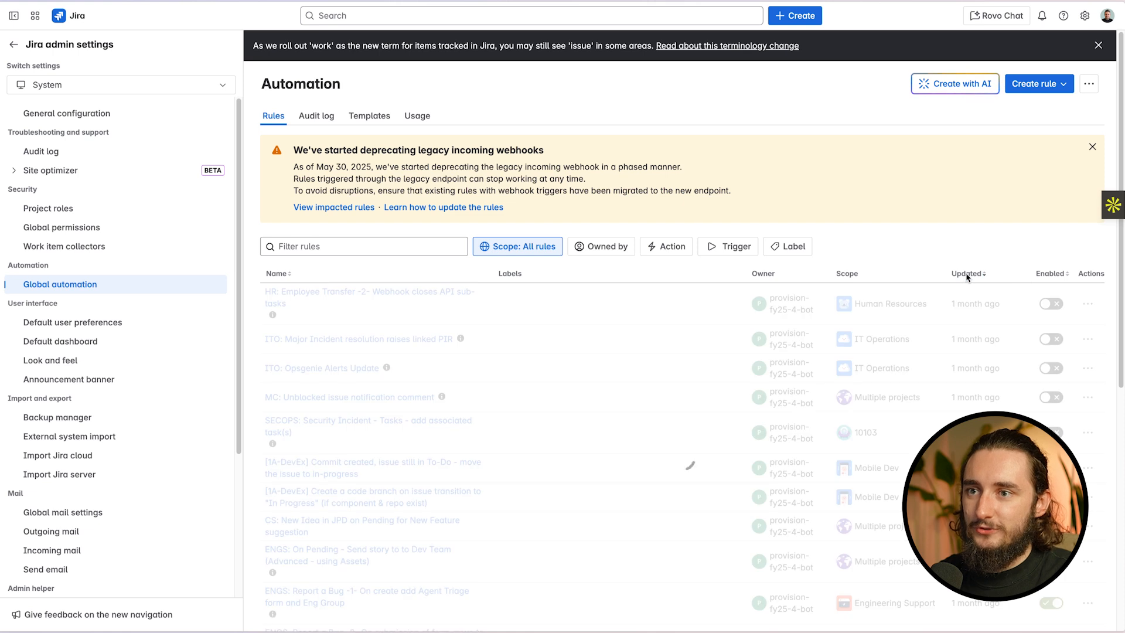
click(442, 298)
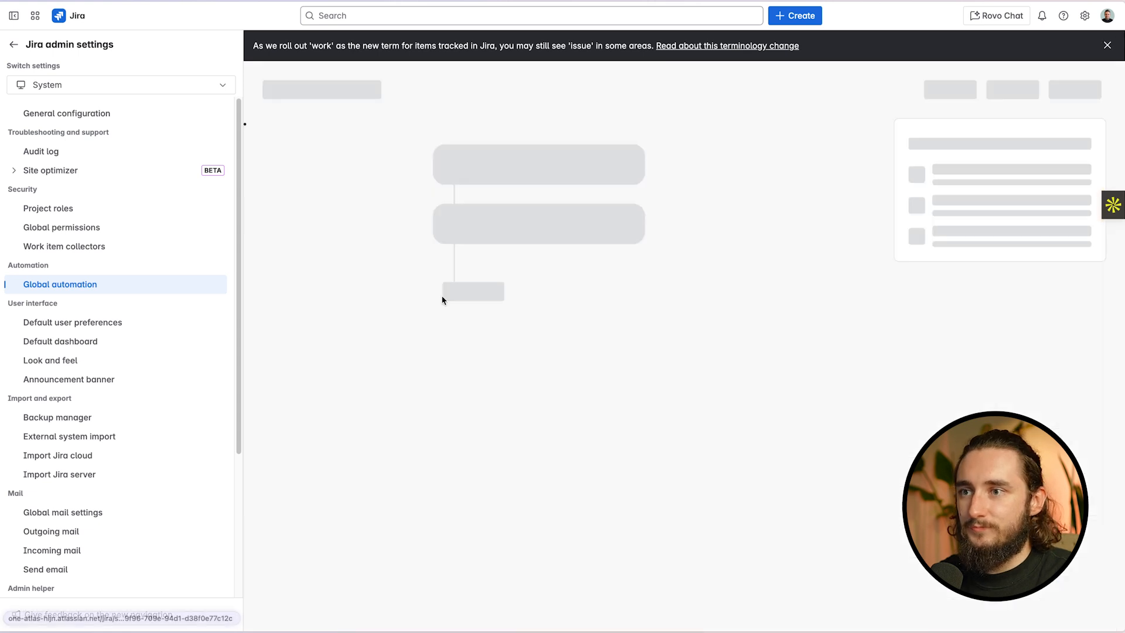
- Examine the successful run in the rule's audit log, and the audit log covering all automation rules
click(842, 89)
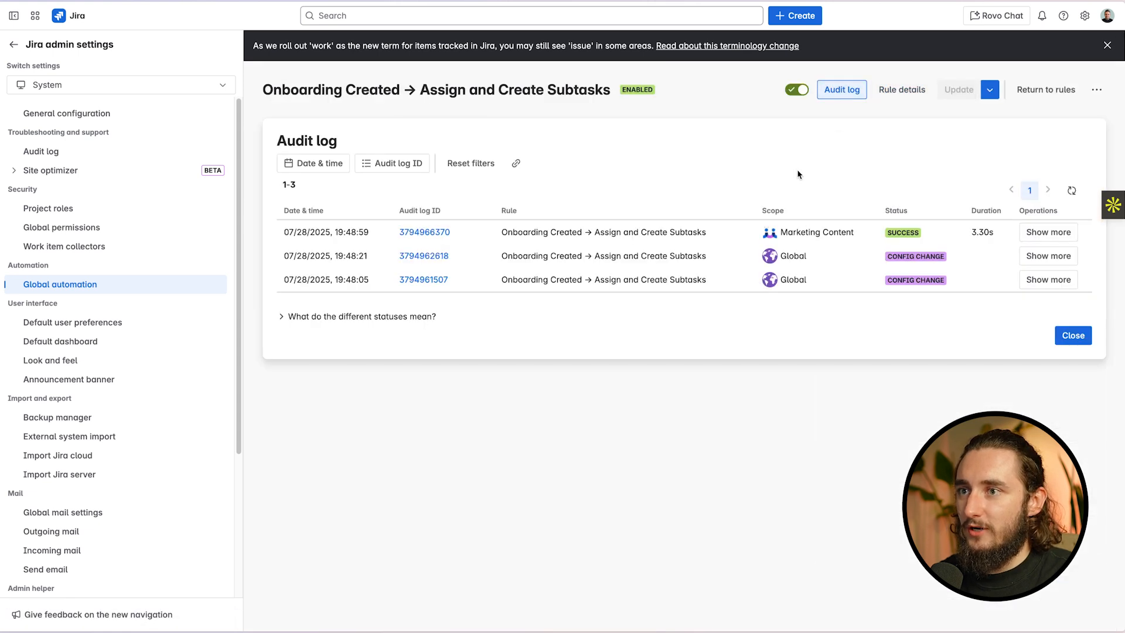
click(1046, 232)
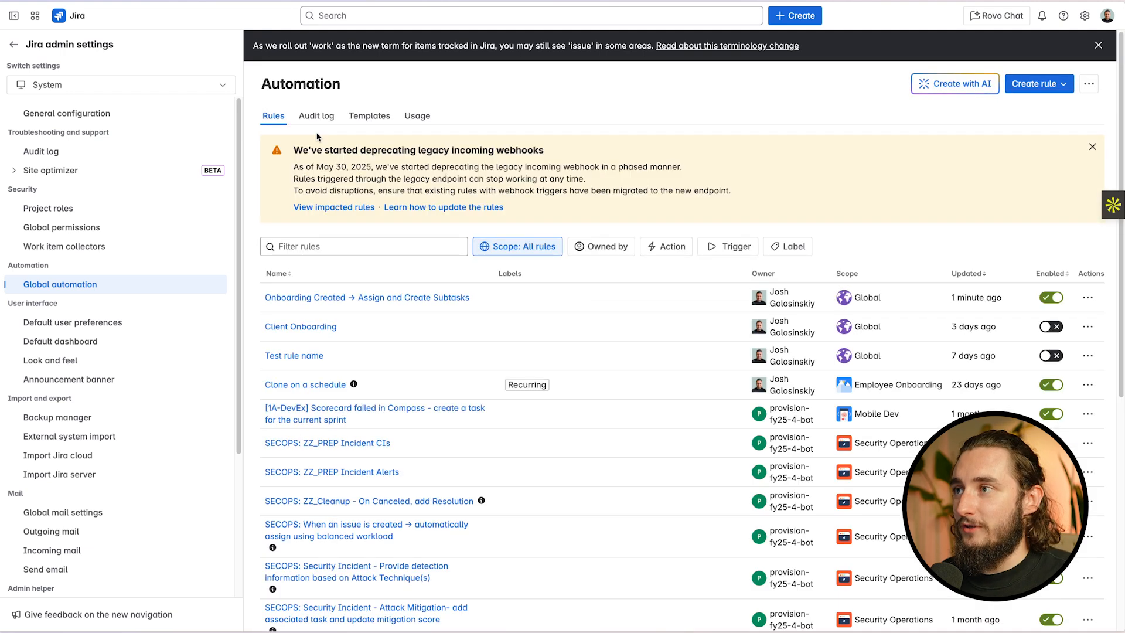
click(316, 116)
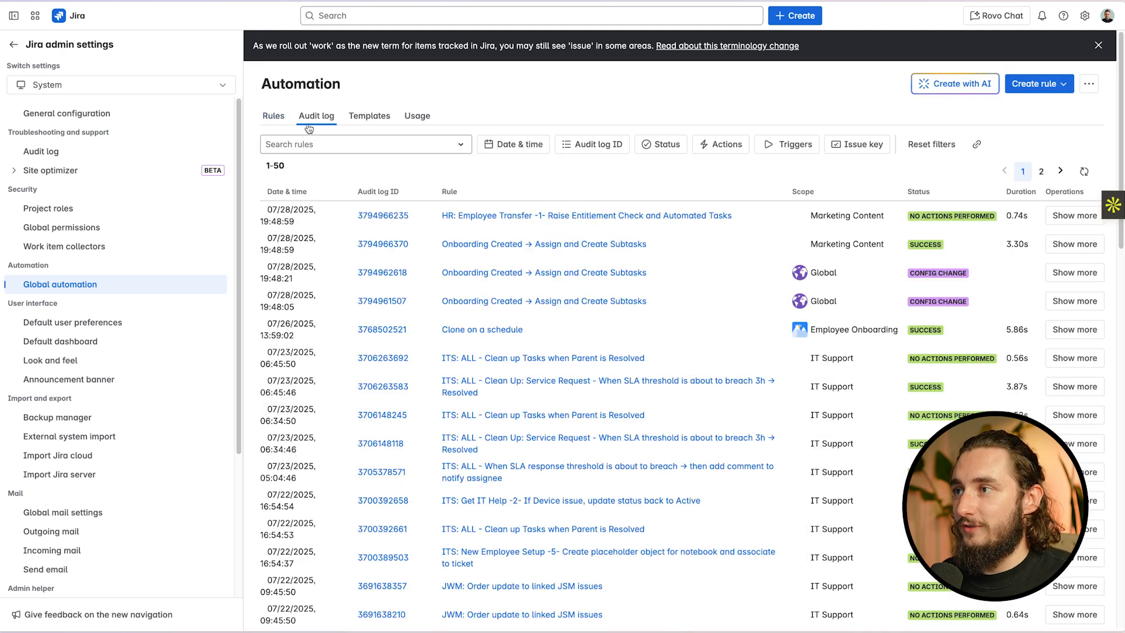
scroll(533, 303, down, 1)
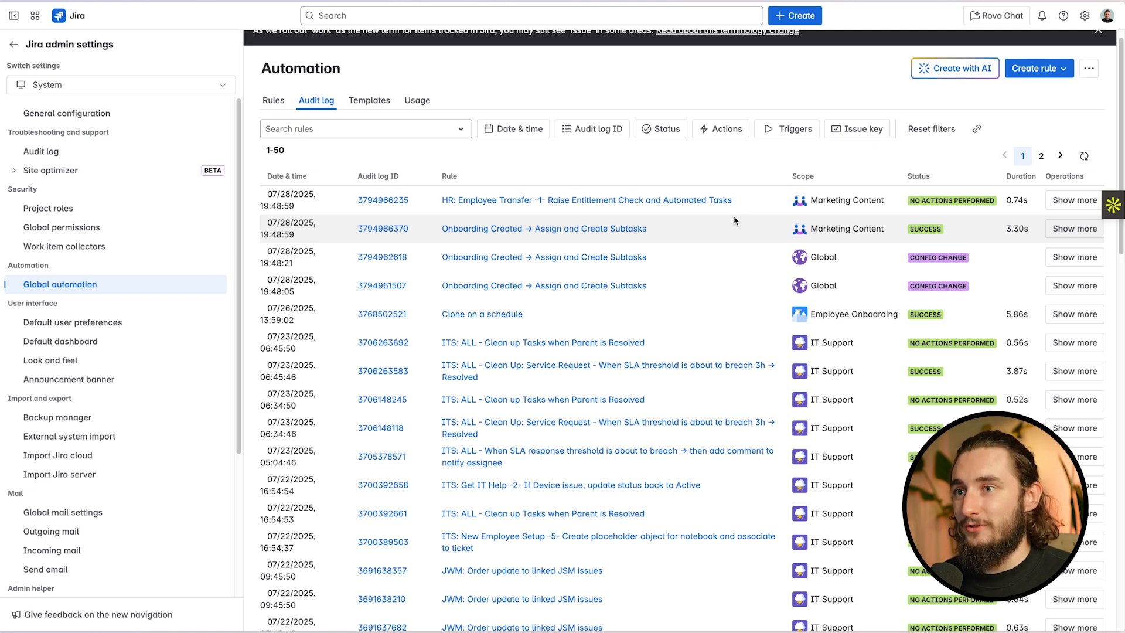
- Return to the automation rules, open the Onboarding Created rule's audit log, and expand its successful run
key(alt+Left)
click(409, 298)
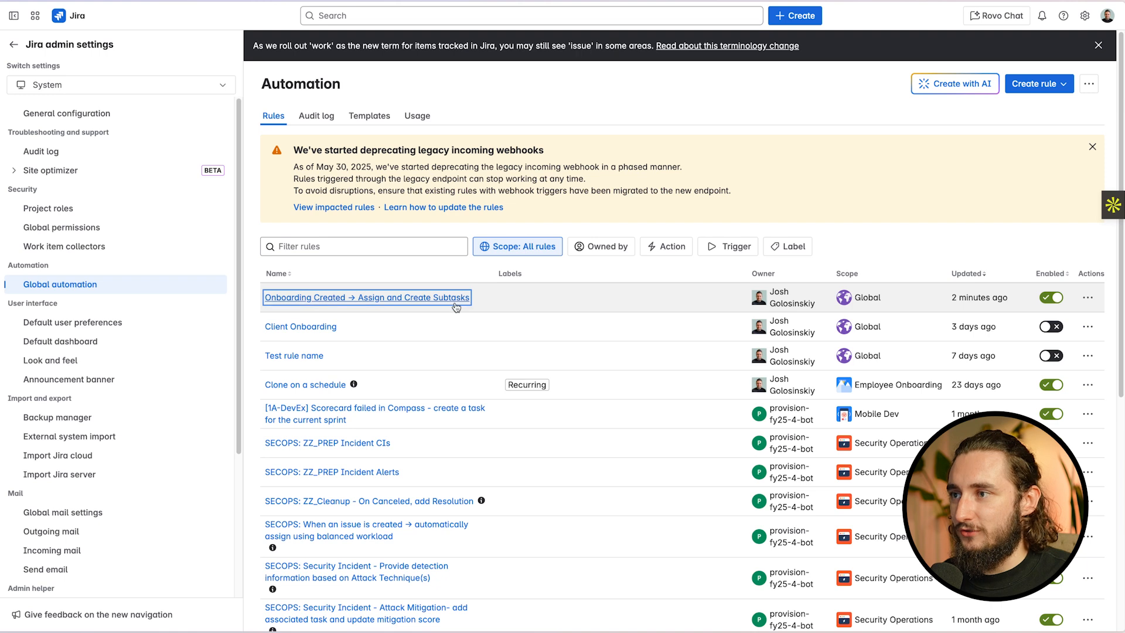
click(833, 94)
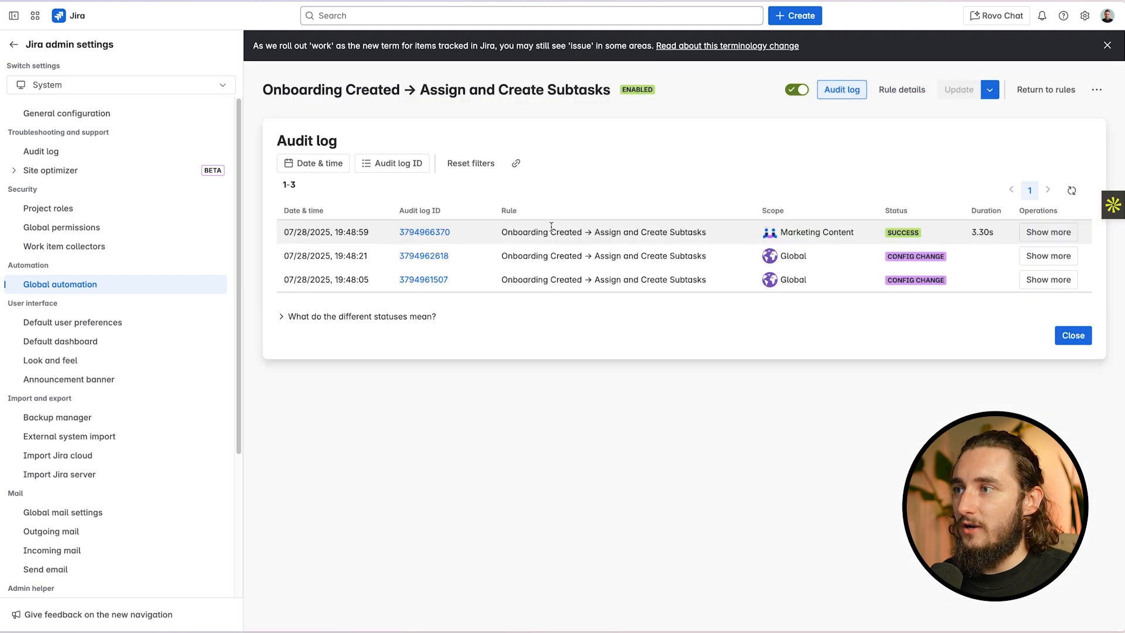
click(1046, 232)
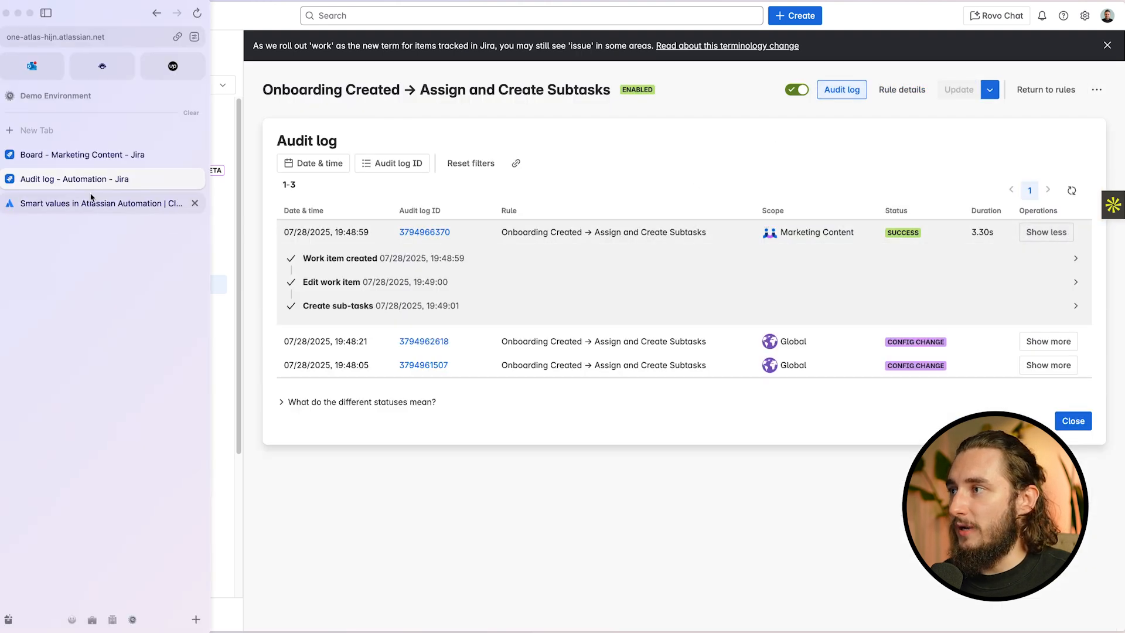
- Switch to the Marketing Content board and open the Test Automation task to check its sub-tasks and assignee
click(99, 156)
scroll(501, 410, down, 6)
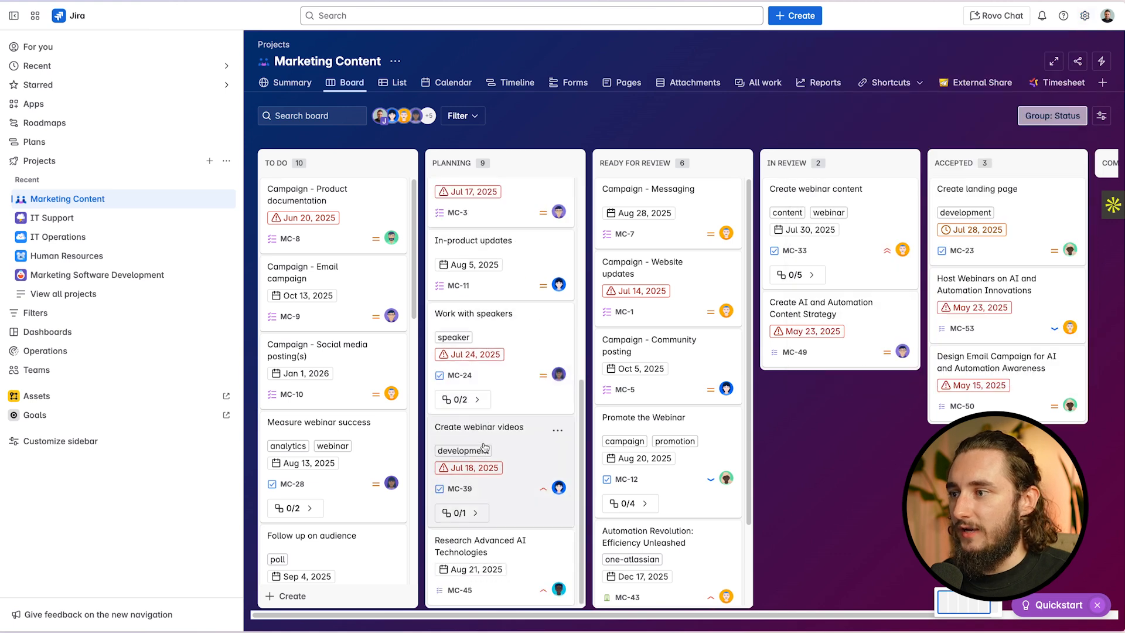
scroll(331, 468, down, 5)
click(327, 525)
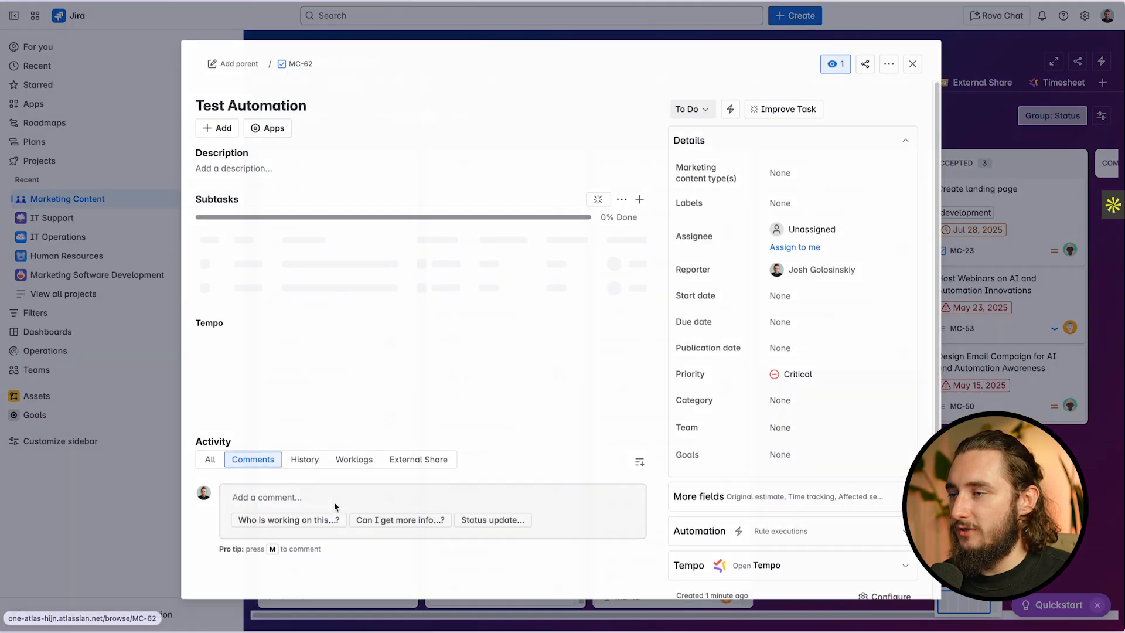
scroll(460, 381, down, 2)
scroll(460, 381, up, 2)
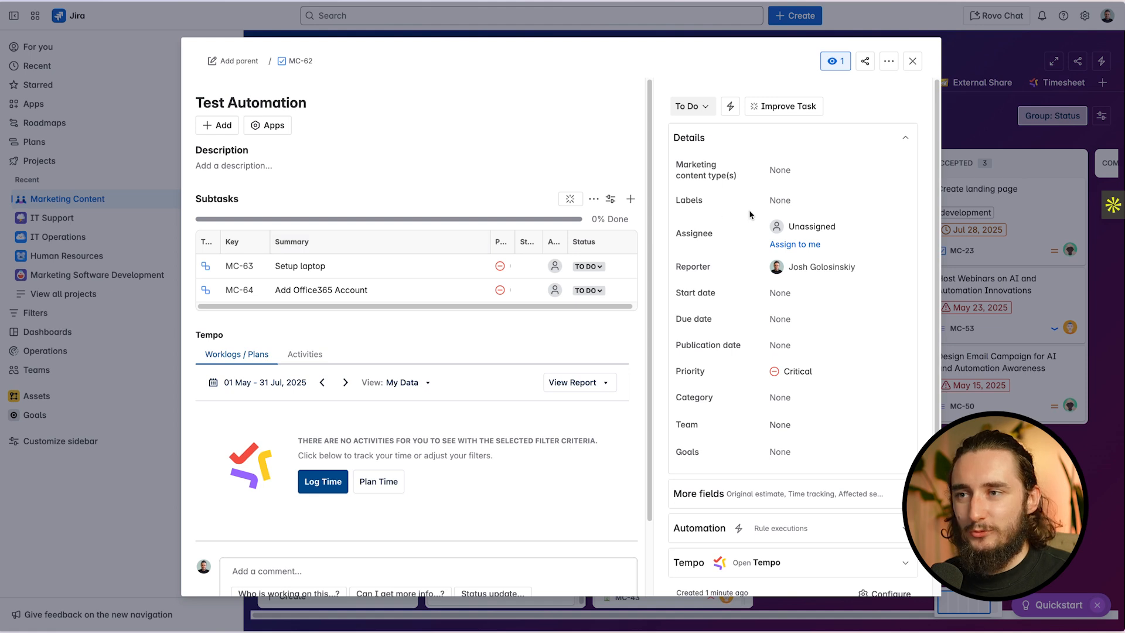
- Examine the Edit work item and Create sub-tasks entries in the rule's audit log, and the rule's Edit work item fields action
click(79, 177)
mouse_move(2, 176)
click(99, 177)
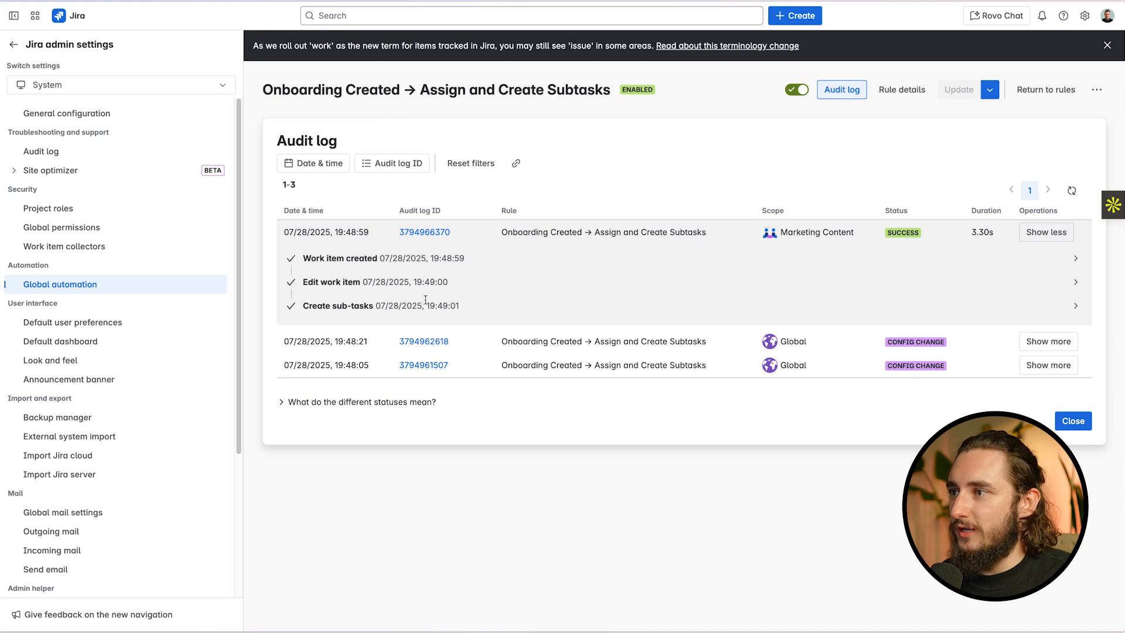
click(1075, 281)
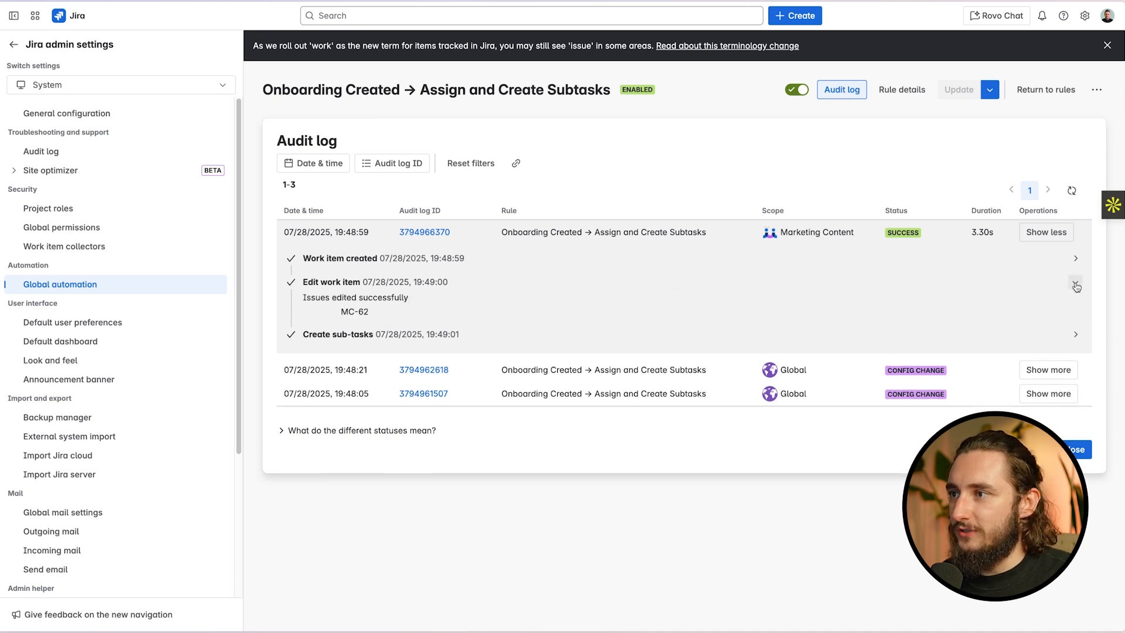
click(1076, 334)
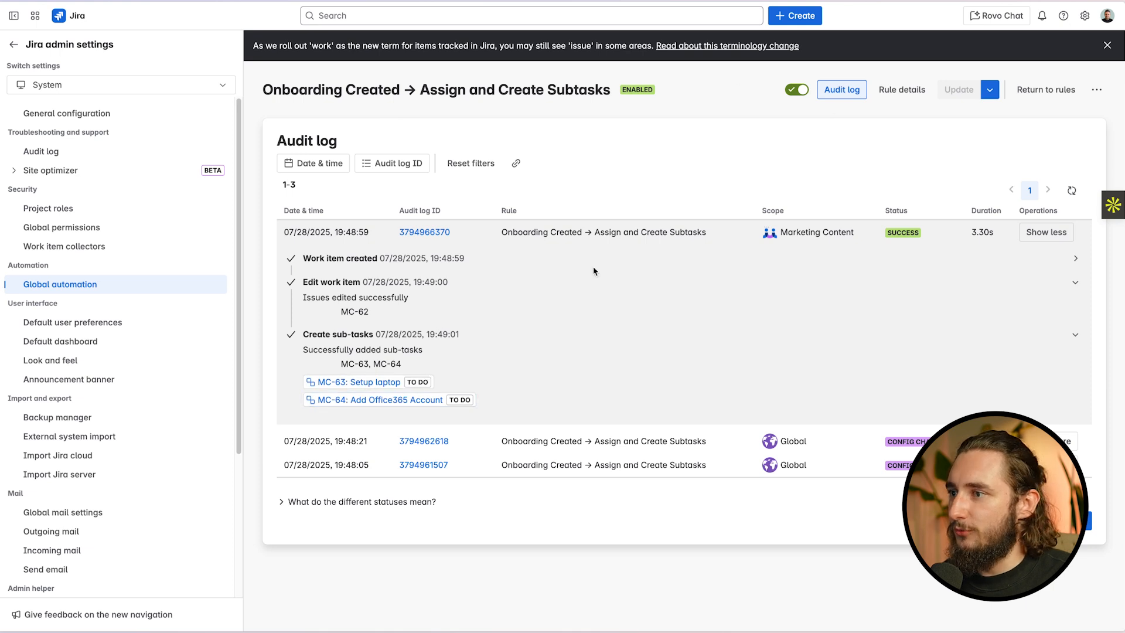
click(896, 92)
click(340, 232)
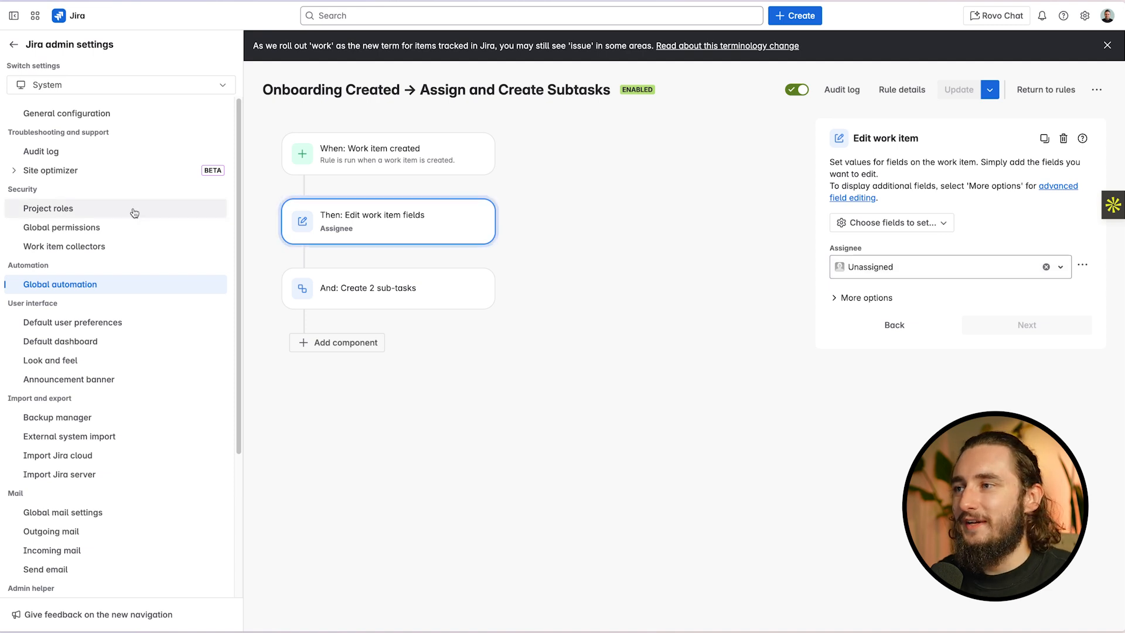
- Switch back to the Marketing Content board, open the Test Automation task, and show its activity history
mouse_move(59, 203)
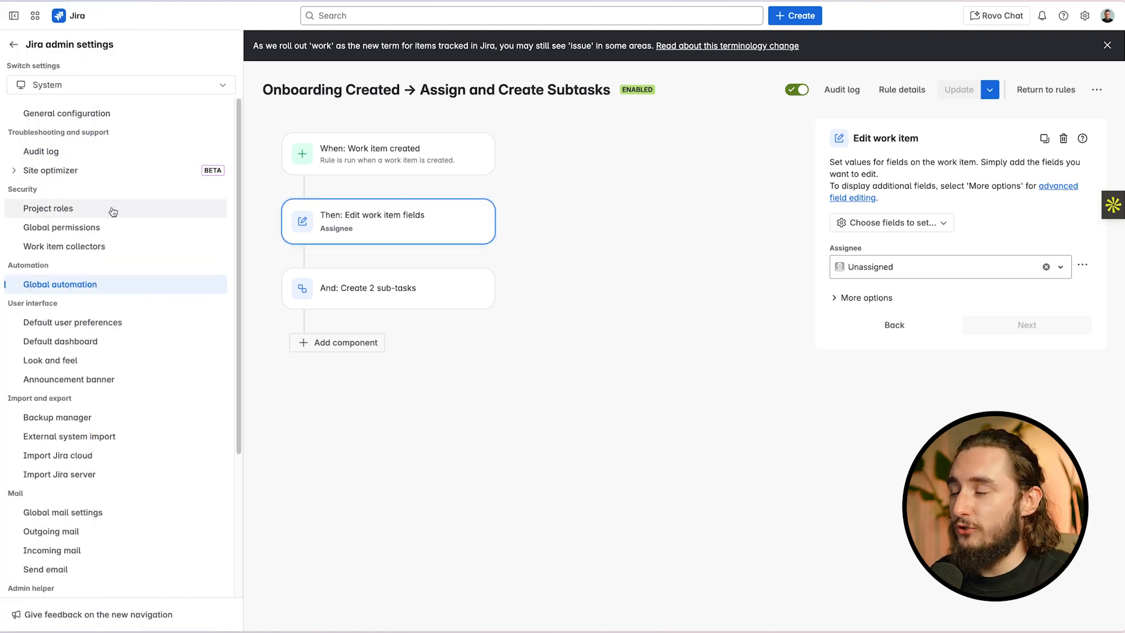
click(70, 155)
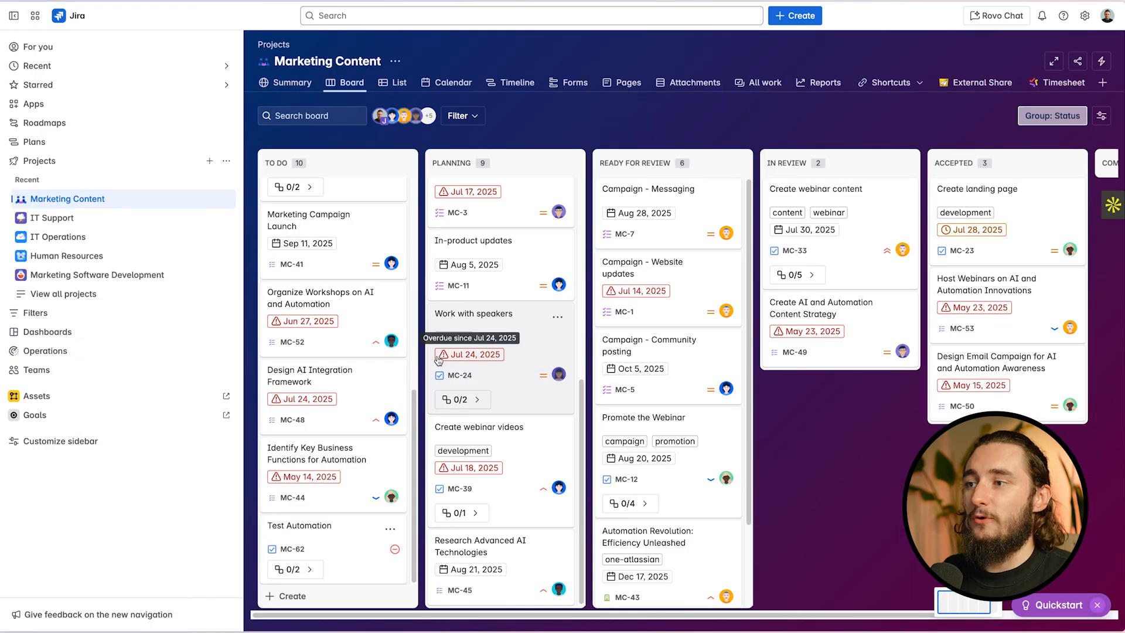
click(318, 530)
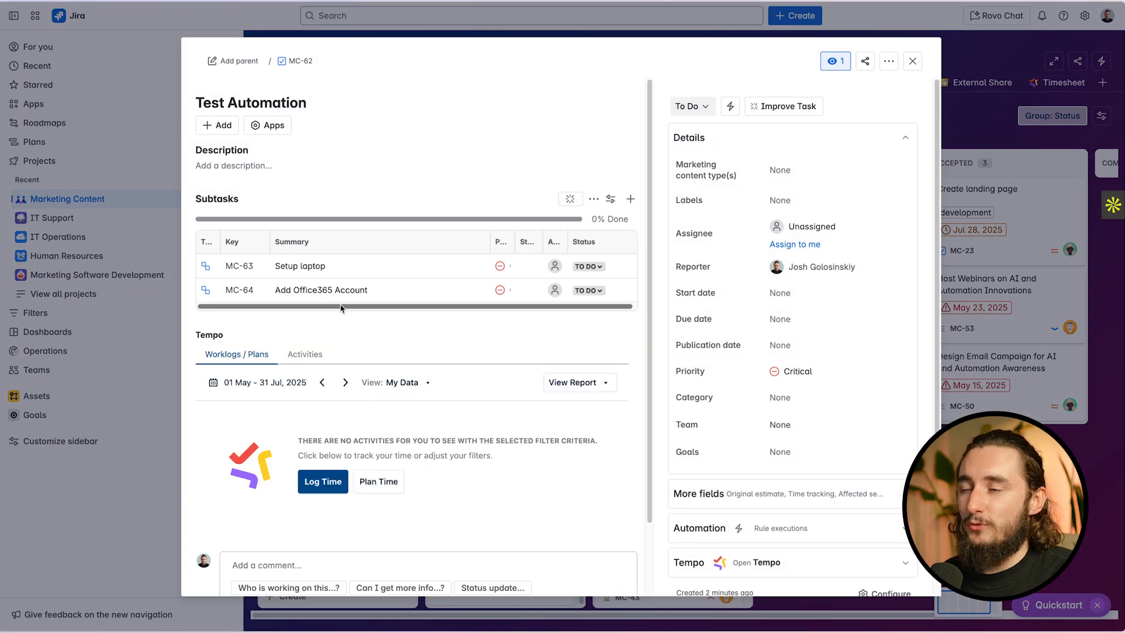
scroll(329, 336, down, 3)
click(305, 477)
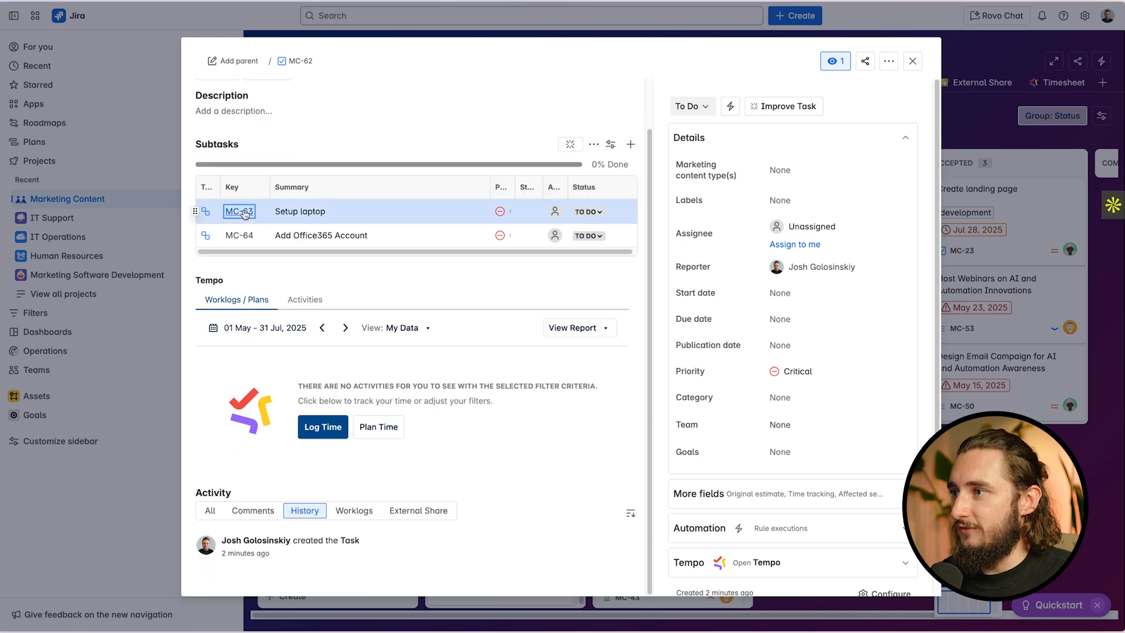
- Open the Setup laptop sub-task, check in its history who created it, and close it
click(240, 211)
click(306, 429)
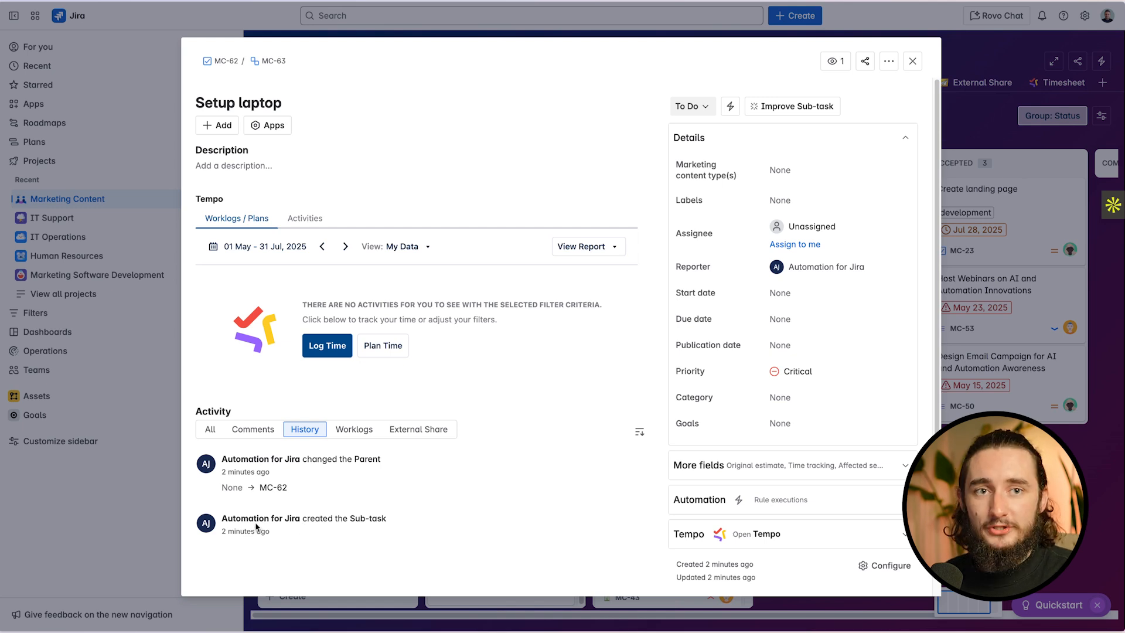
drag(224, 518, 302, 517)
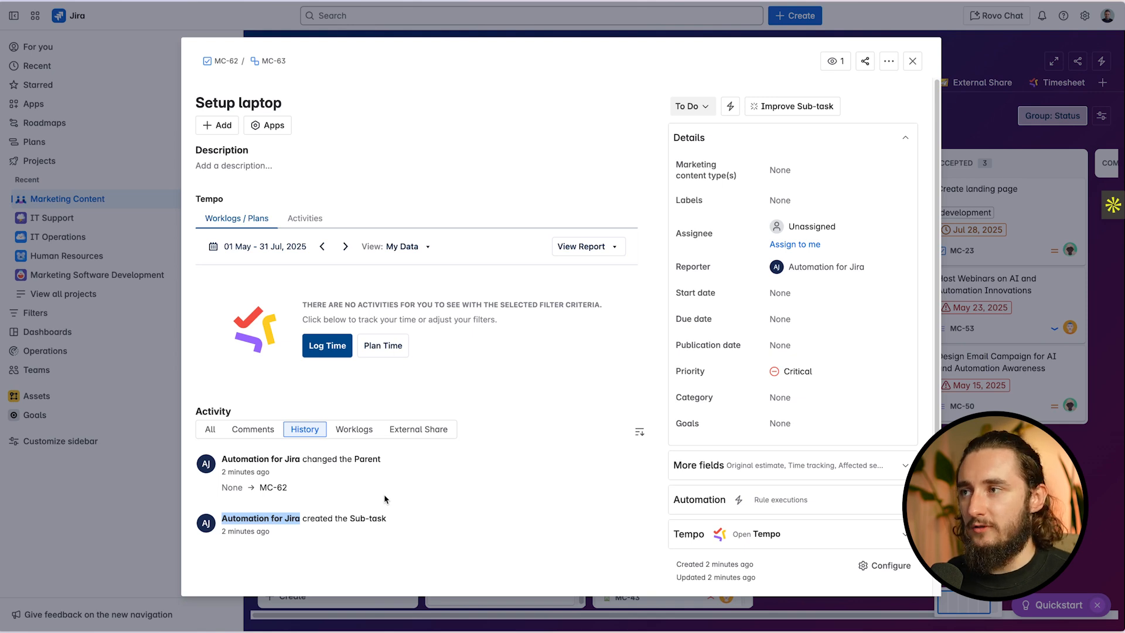
key(Escape)
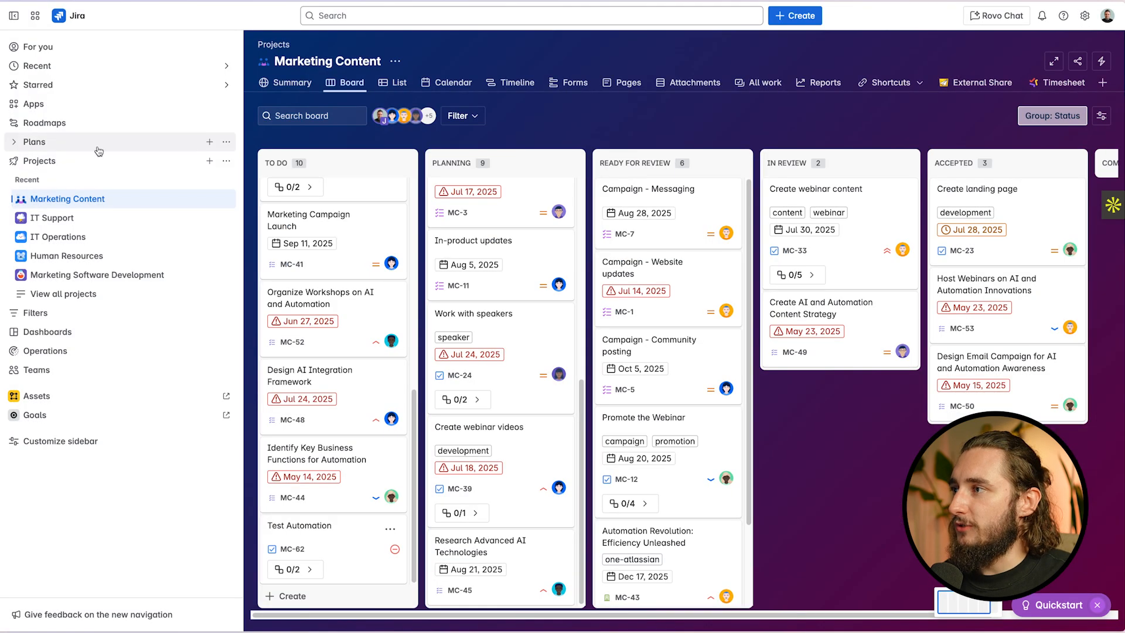
- Return to the Onboarding Created rule, delete its Work item created trigger, and try to update the rule without one
mouse_move(3, 146)
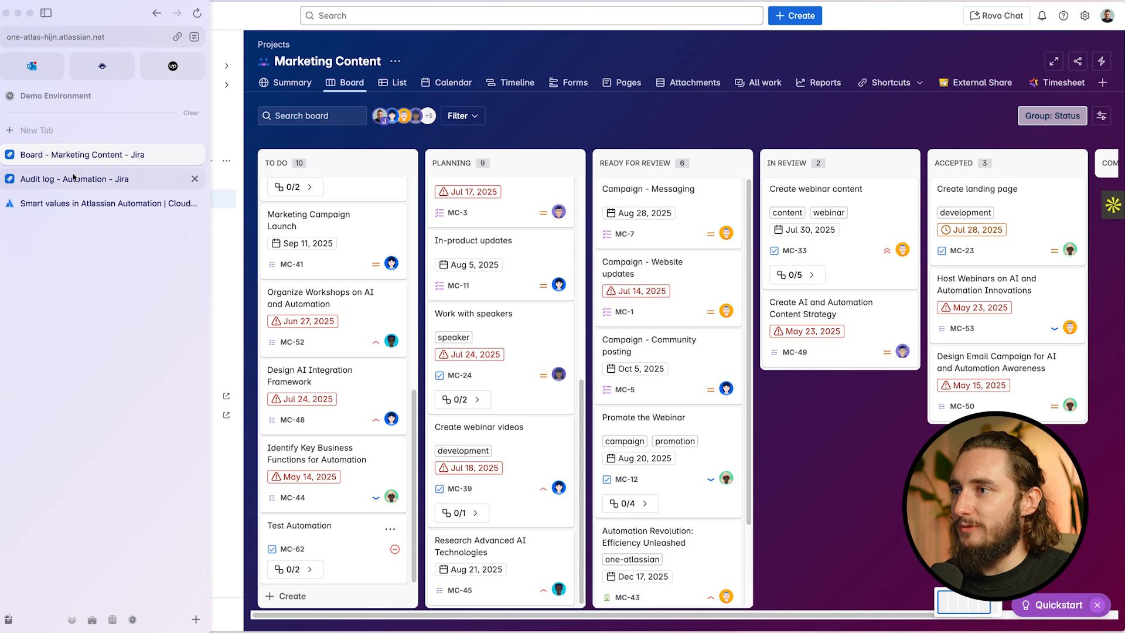
click(140, 178)
click(379, 157)
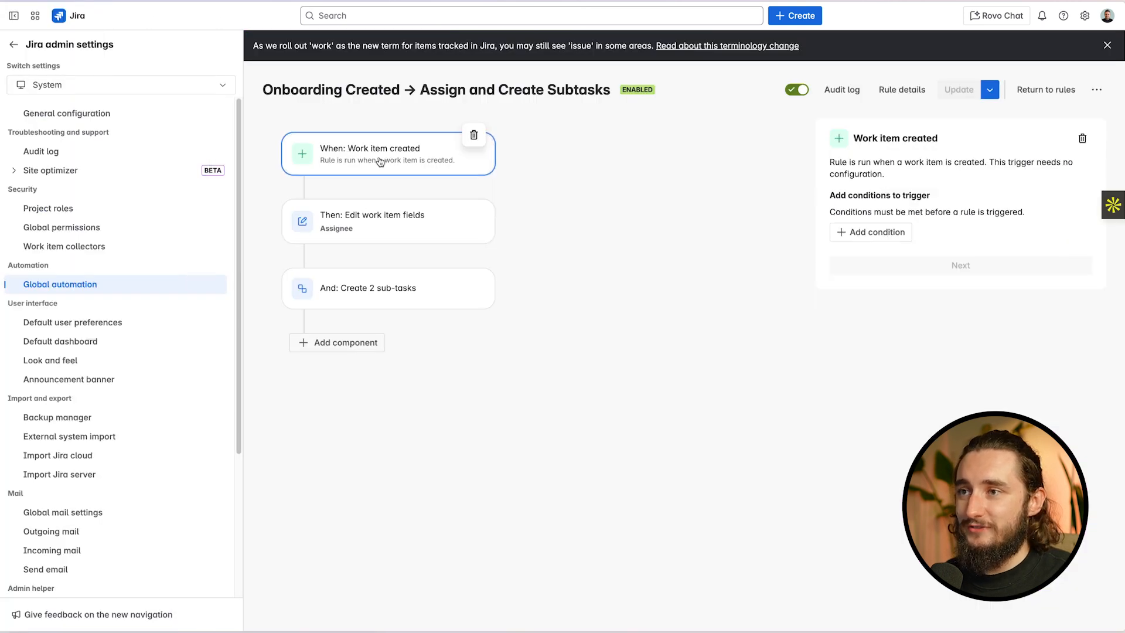
click(481, 141)
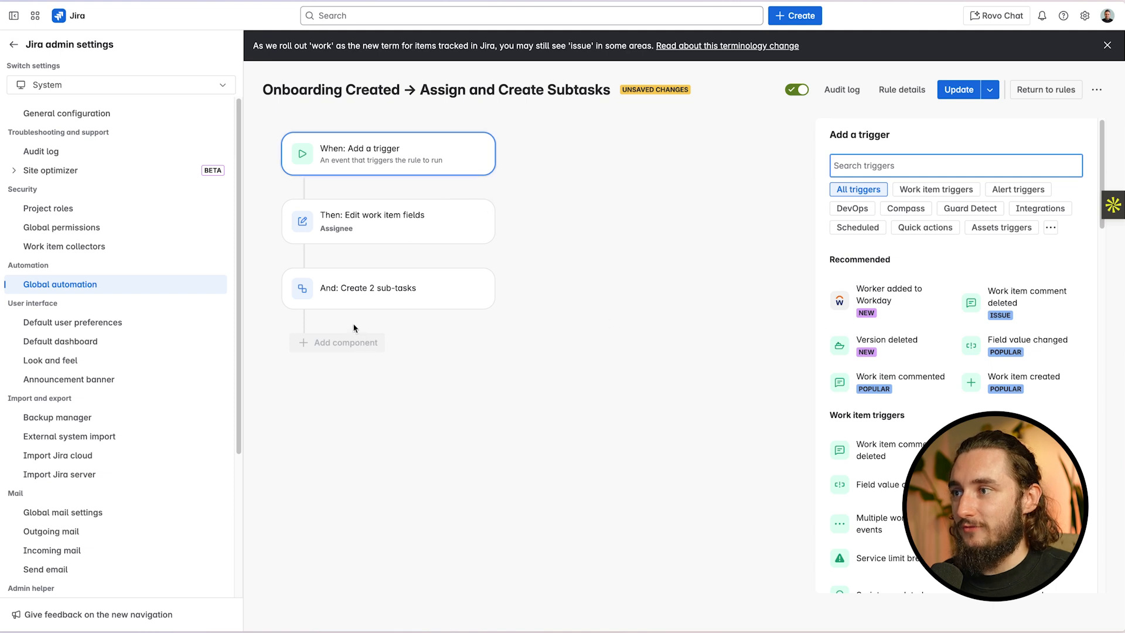
click(357, 296)
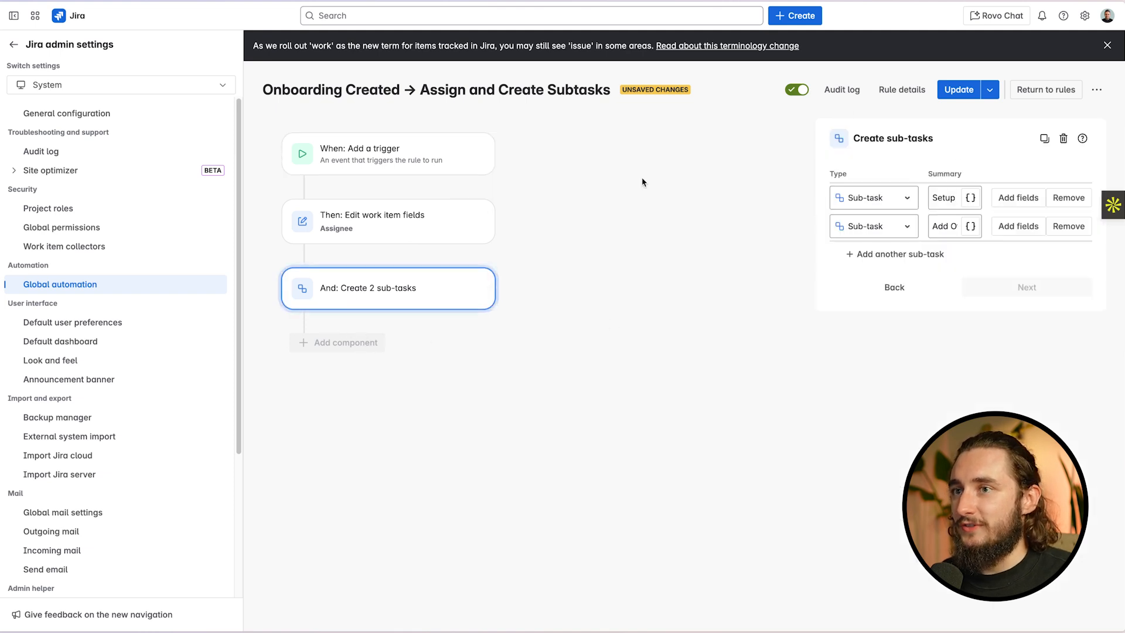
click(941, 94)
- Search the triggers for "crea", add the Work item created trigger back, and start adding a new component
click(878, 215)
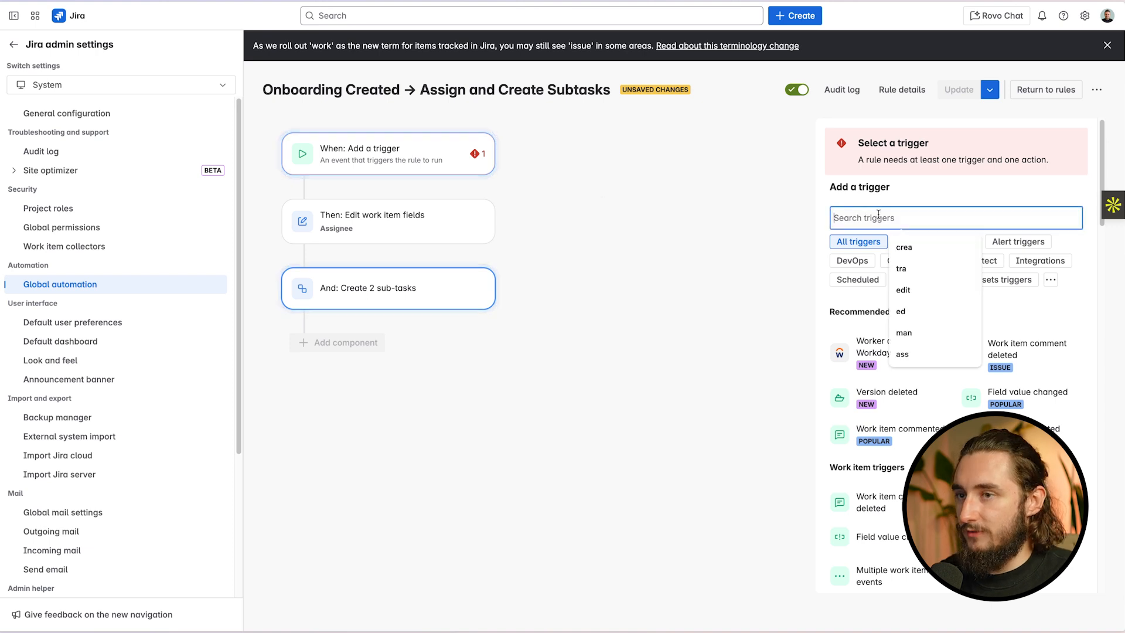
click(902, 246)
click(893, 344)
click(343, 343)
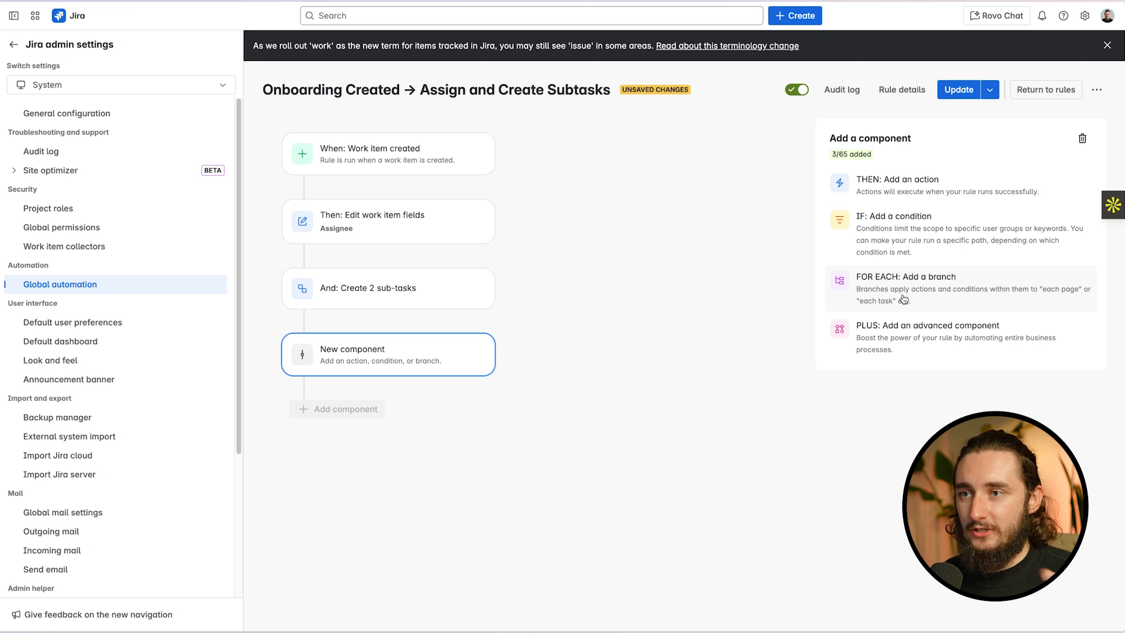
- Replace the rule's trigger with Multiple work item events and view the events it offers
click(369, 174)
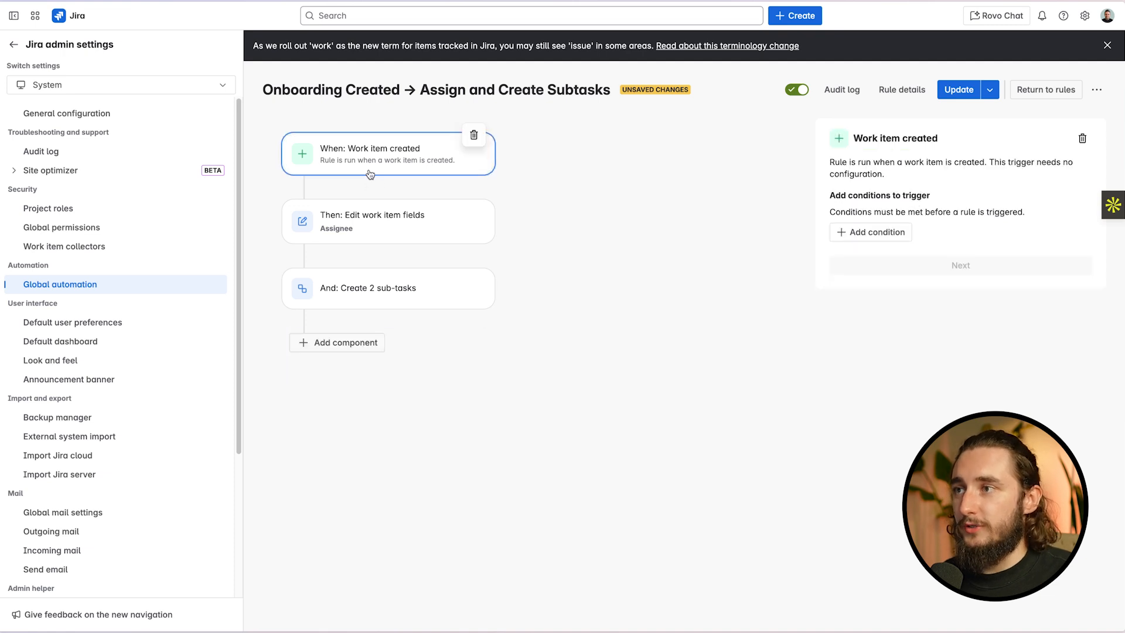
click(473, 135)
text(mult)
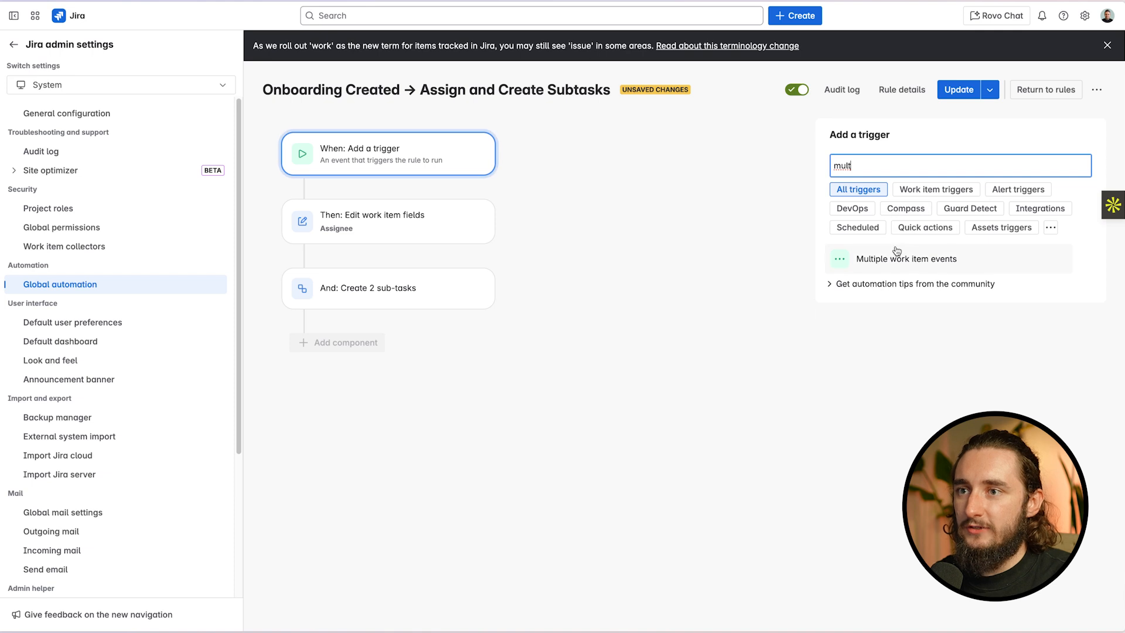
click(843, 259)
click(867, 215)
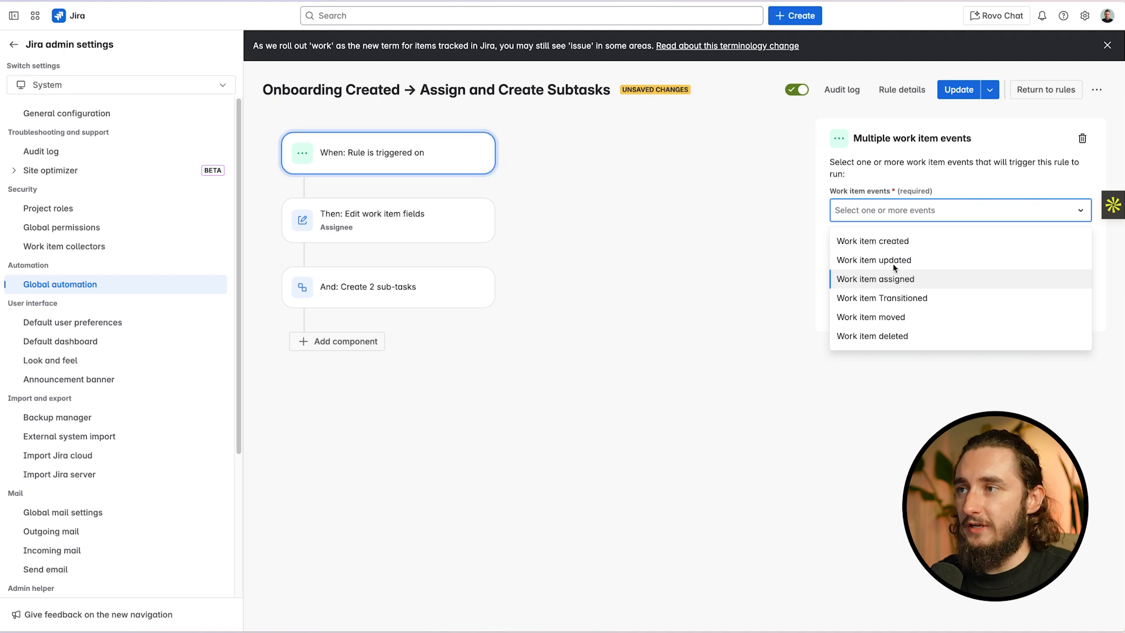
click(640, 305)
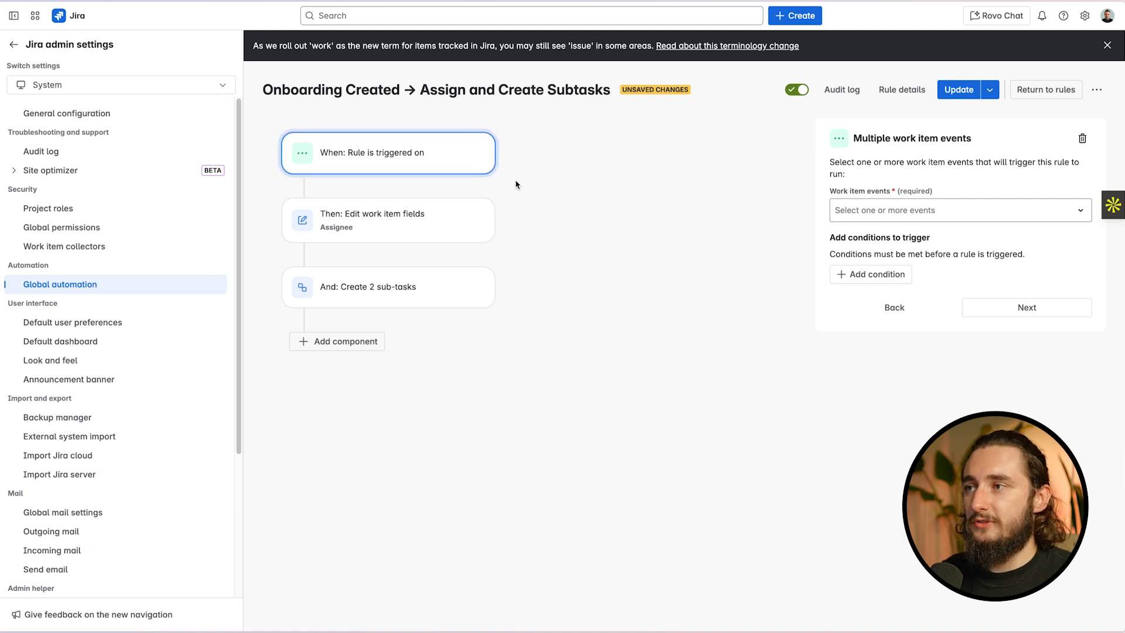
- Delete the Multiple work item events trigger and add the Work item created trigger in its place
mouse_move(468, 151)
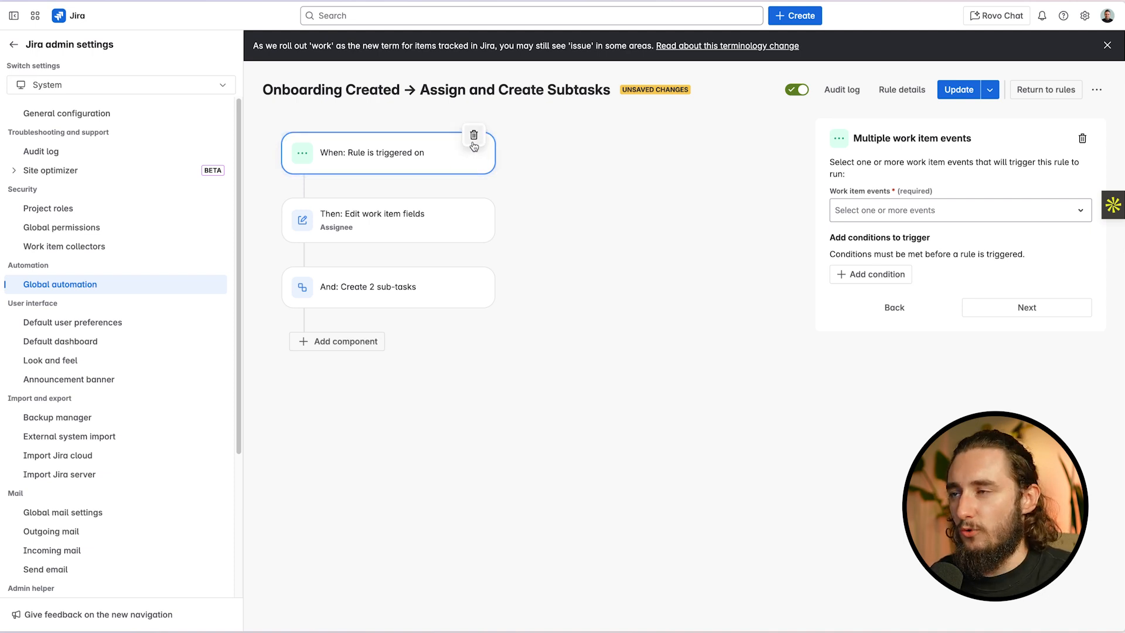
click(473, 136)
text(created)
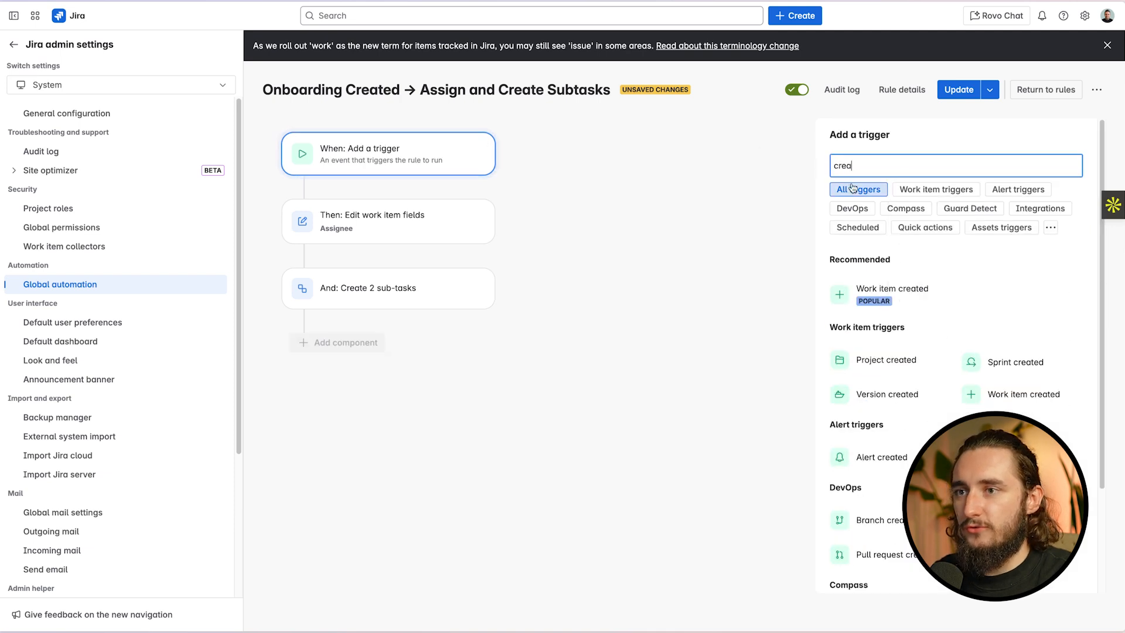
click(913, 288)
- Add a Branch rule / related work items component for the current work item after the sub-tasks action
click(344, 343)
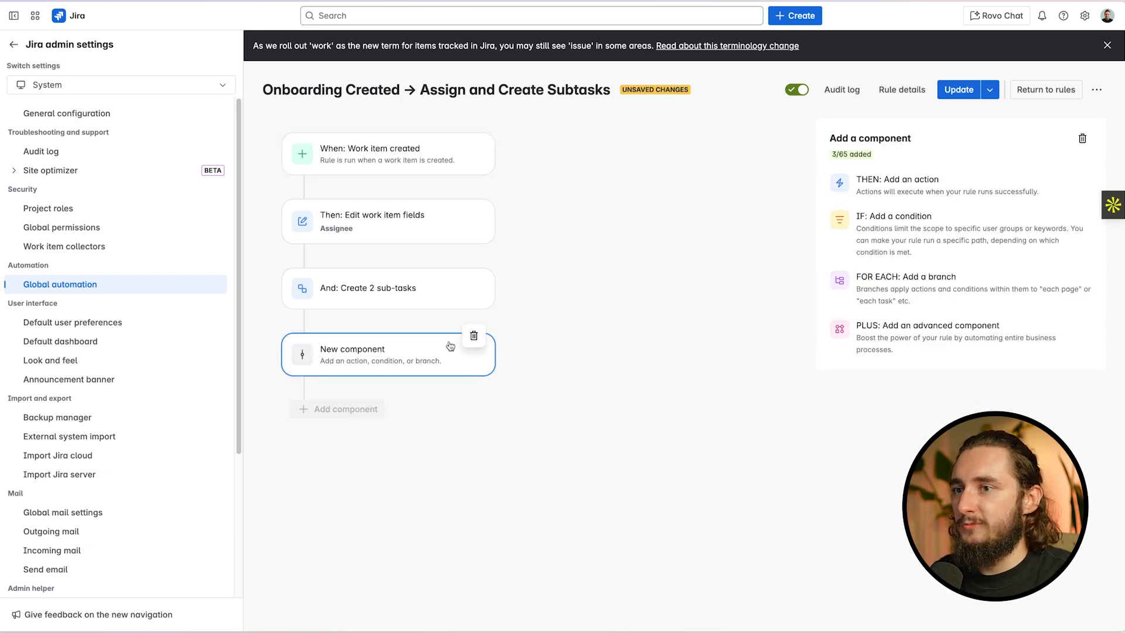
click(977, 284)
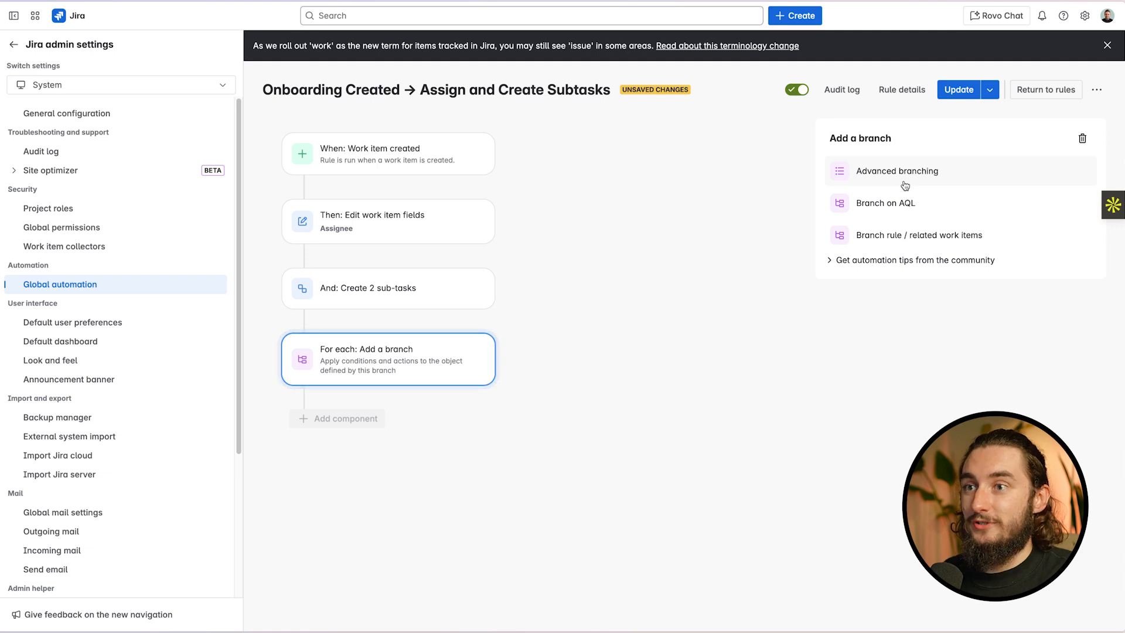
click(901, 236)
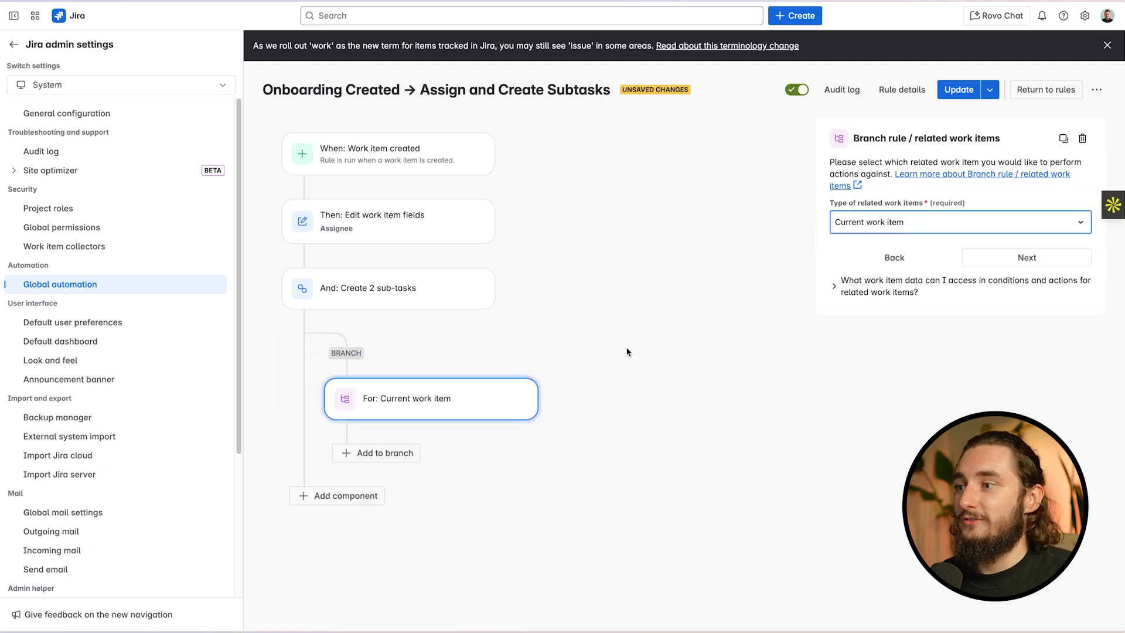
- Add a User condition inside the branch for the current work item
mouse_move(506, 410)
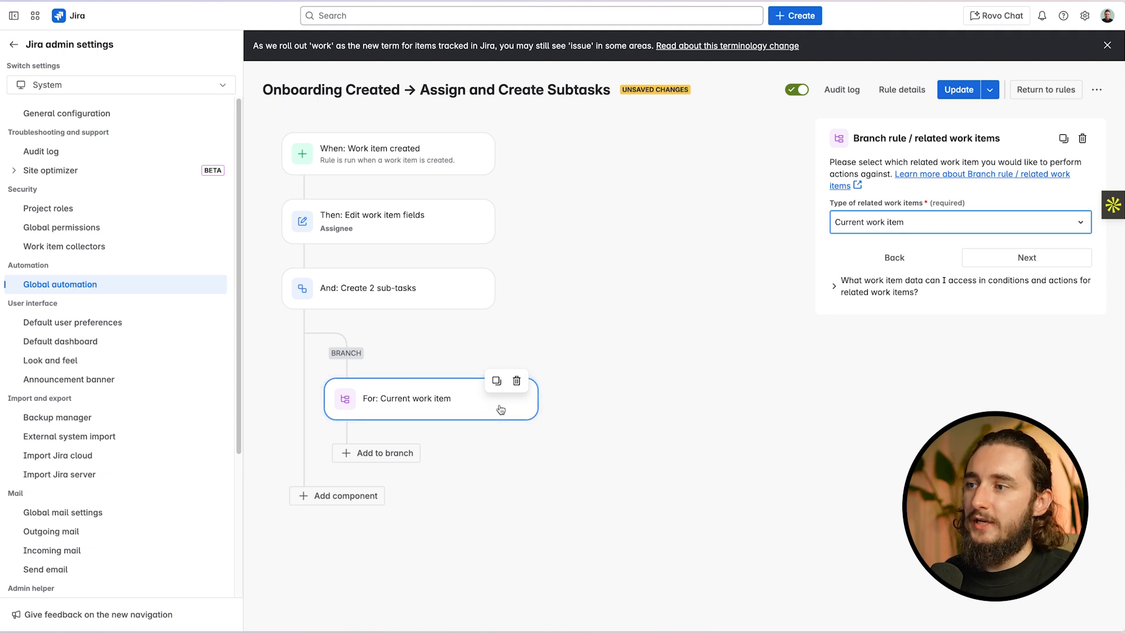
click(409, 454)
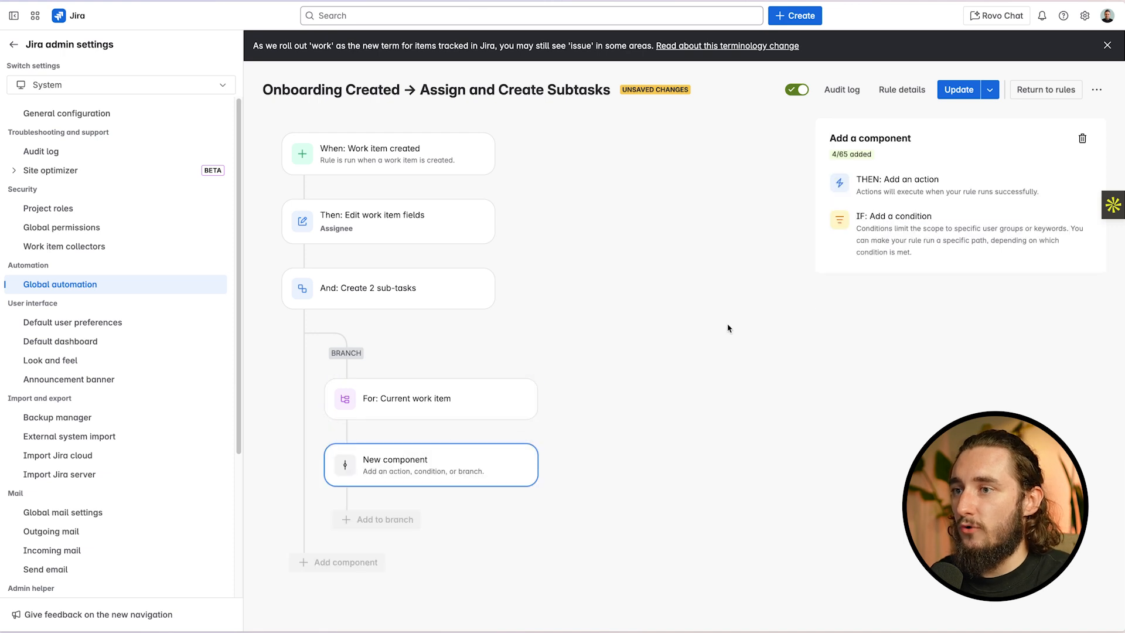
click(912, 246)
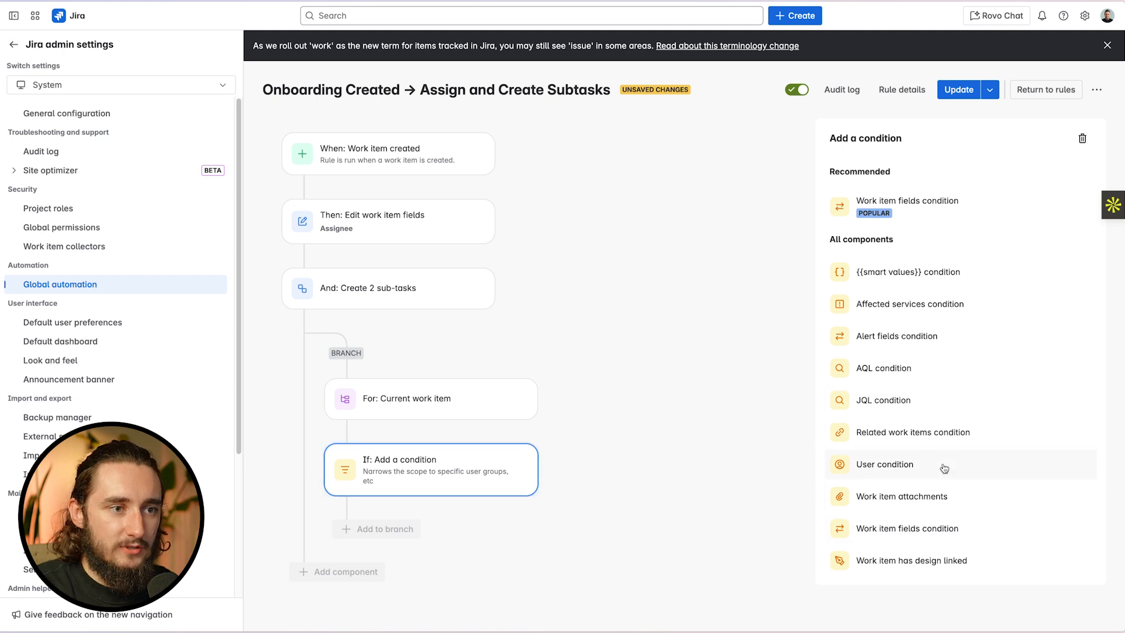
click(879, 463)
- Add a Create work item action after the Reporter condition in the branch, found by searching the actions for "create"
click(387, 520)
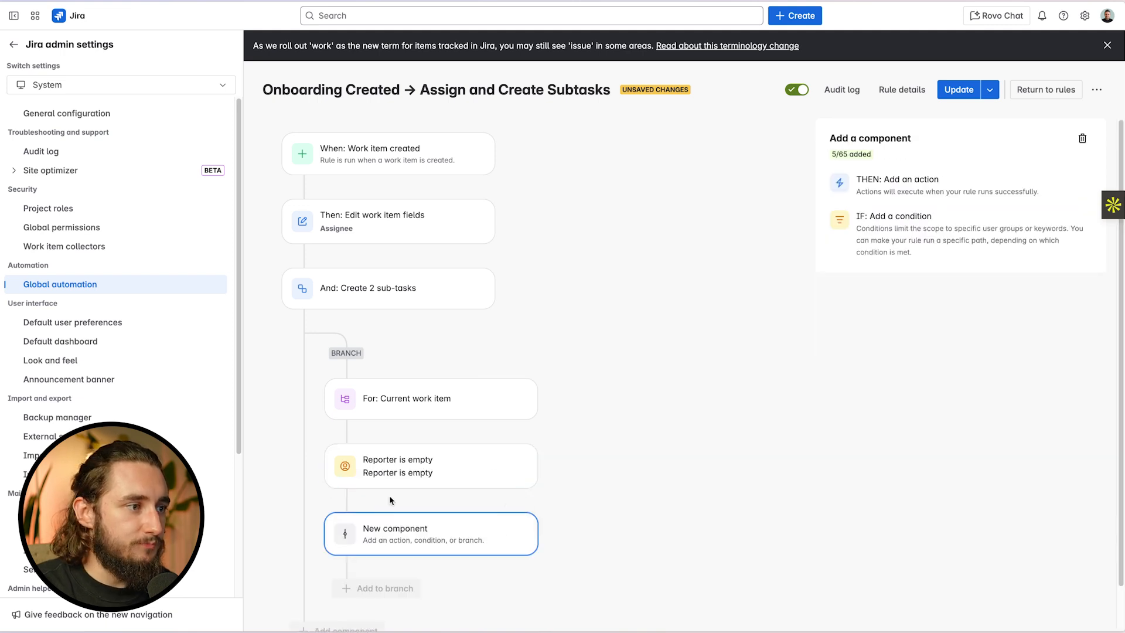
click(867, 175)
text(create)
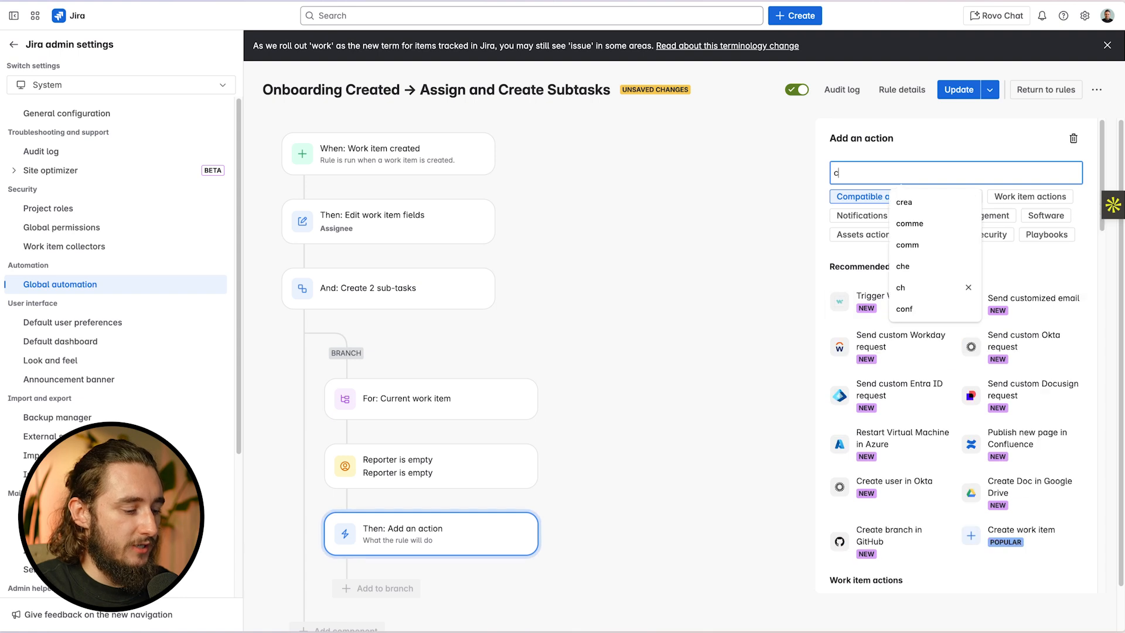
click(905, 397)
scroll(615, 414, down, 2)
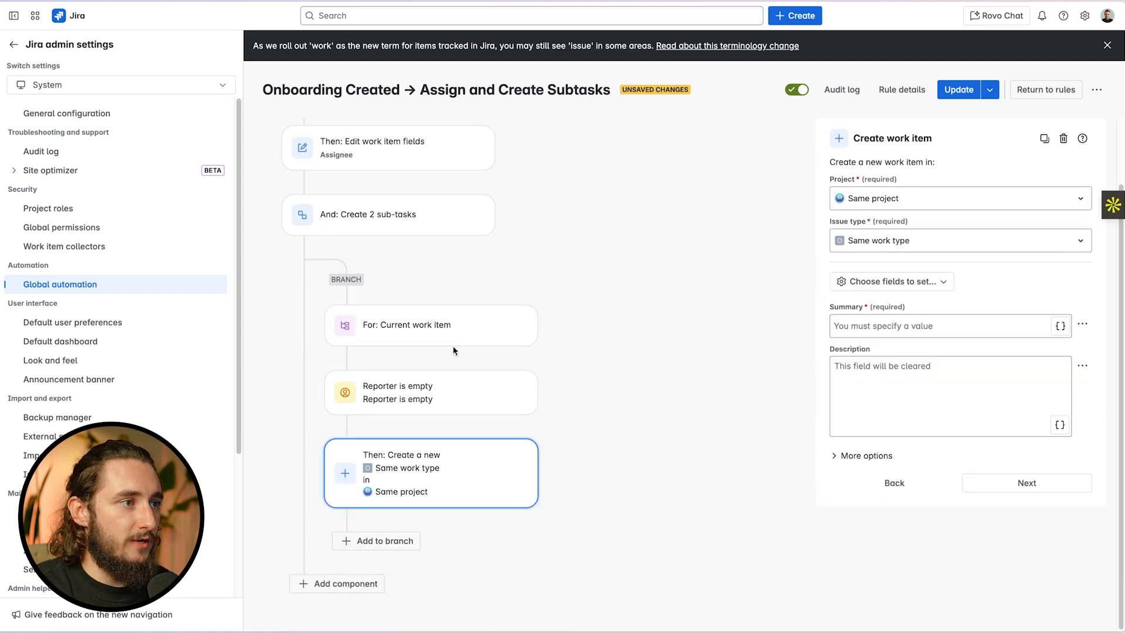
- Duplicate the current work item branch and set the user condition in the copy to check the Assignee
click(493, 306)
scroll(489, 304, up, 5)
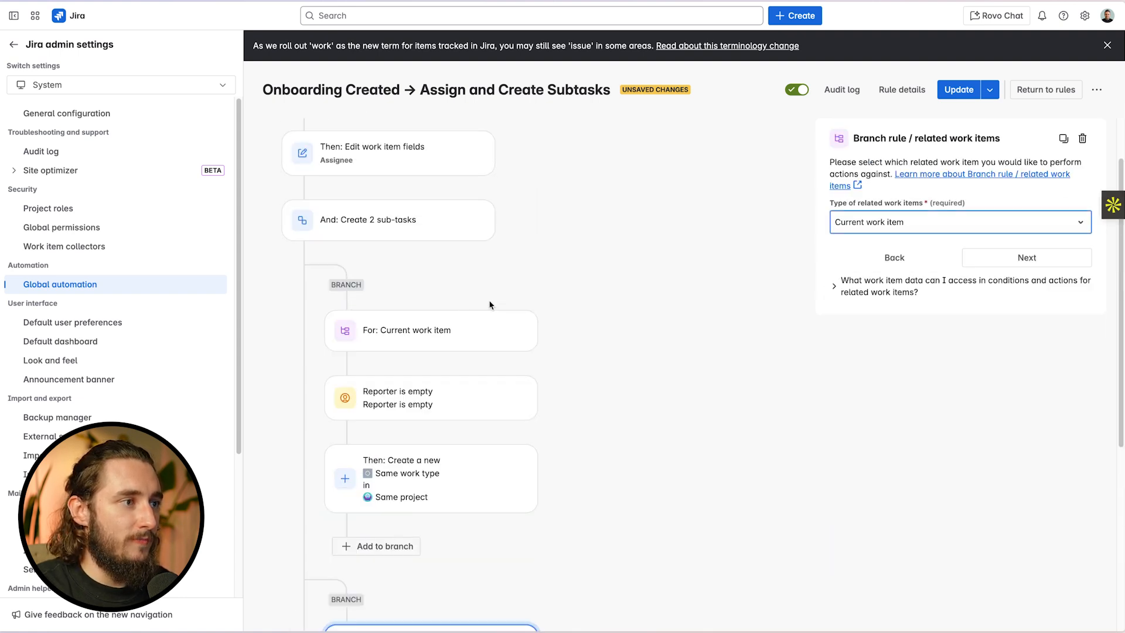
scroll(420, 403, down, 3)
click(437, 528)
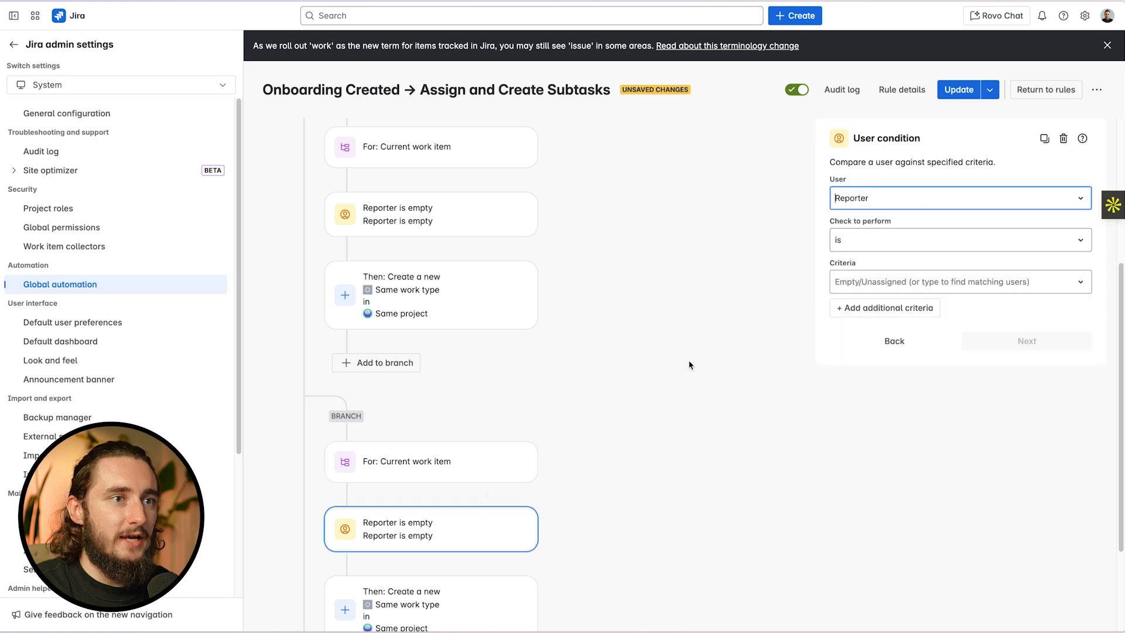
click(883, 210)
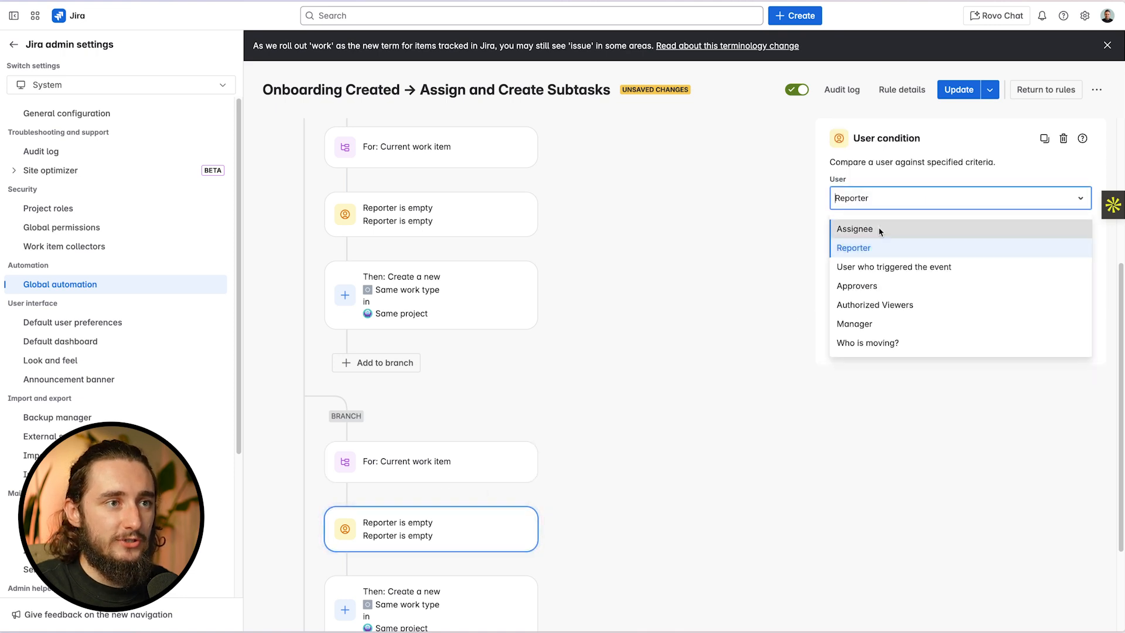
click(877, 228)
- Move the Reporter condition and the Create work item action out of the first branch to directly after the sub-tasks action
scroll(393, 494, up, 2)
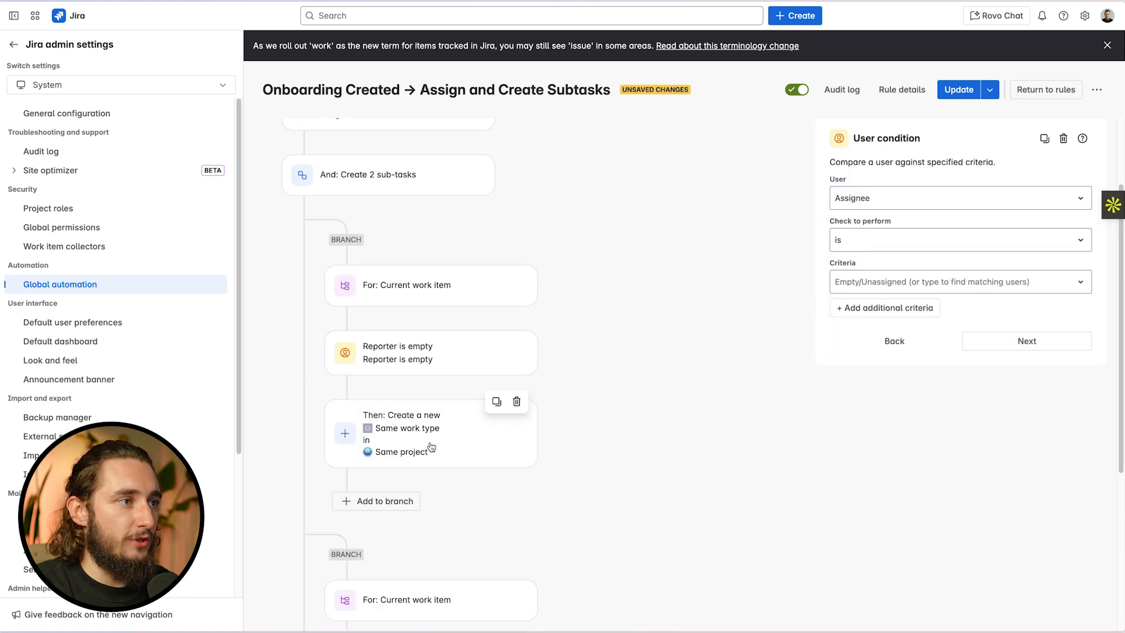
scroll(456, 477, down, 4)
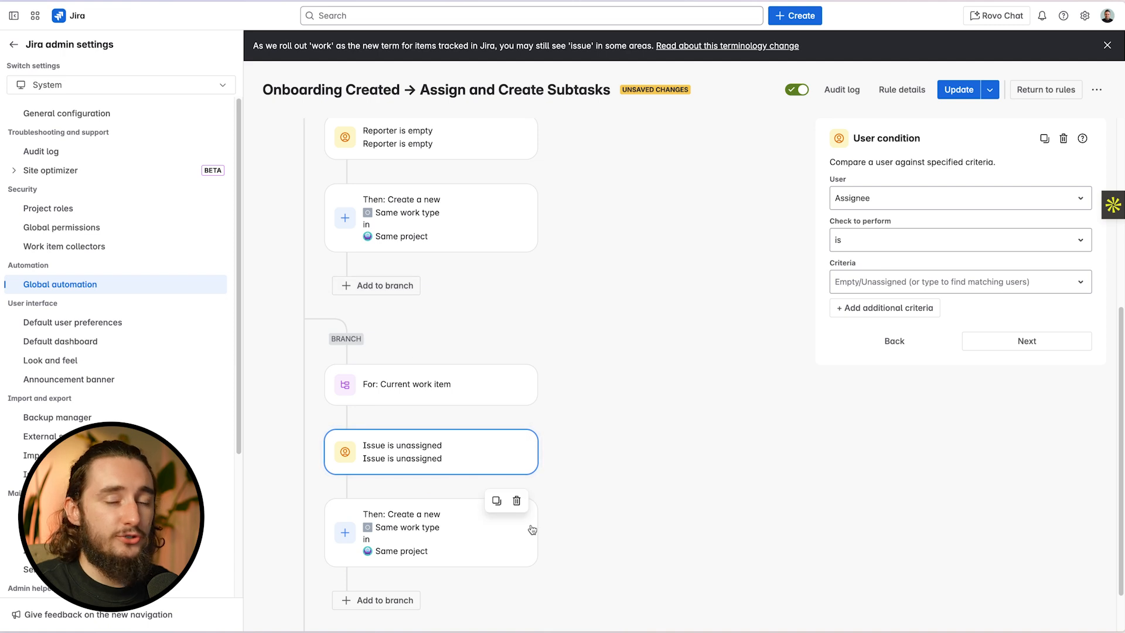
scroll(551, 486, down, 2)
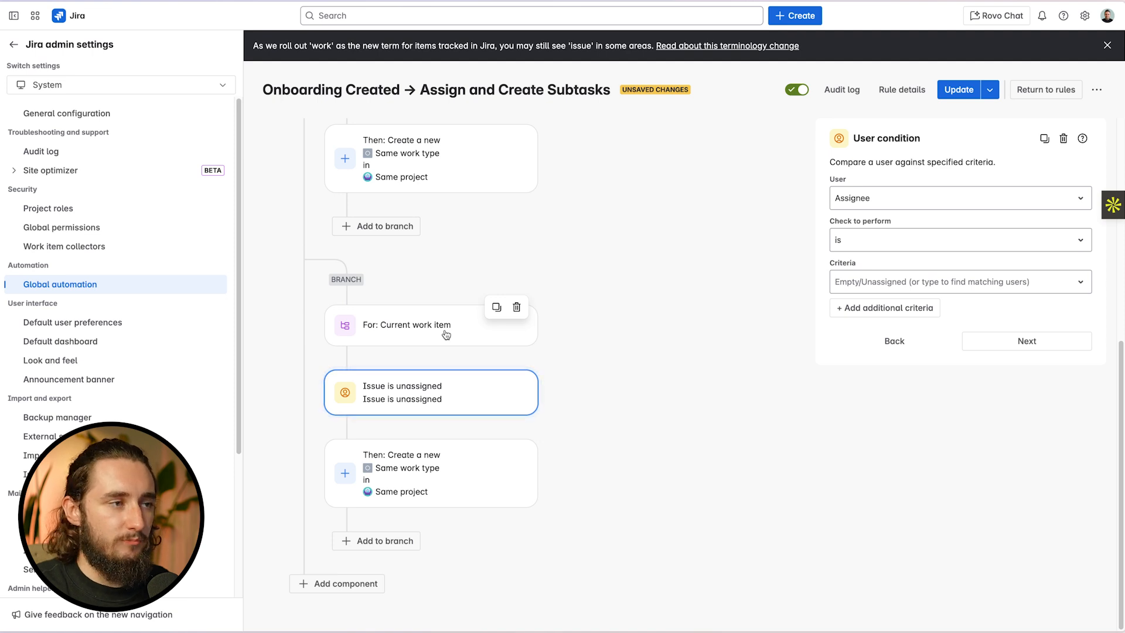
scroll(445, 335, up, 5)
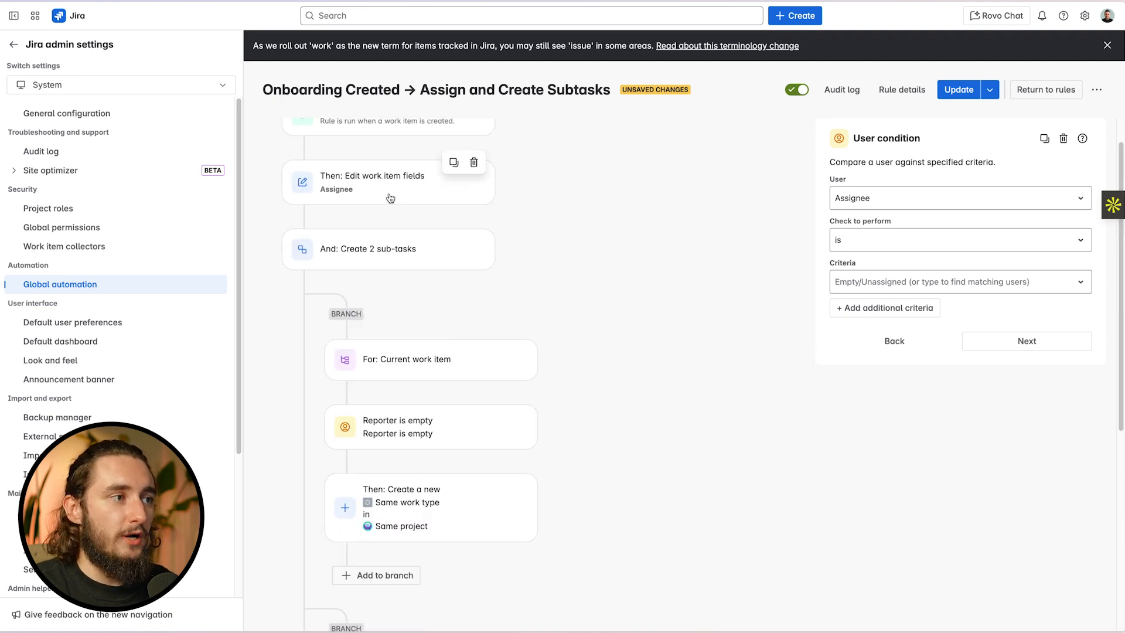
scroll(314, 494, up, 1)
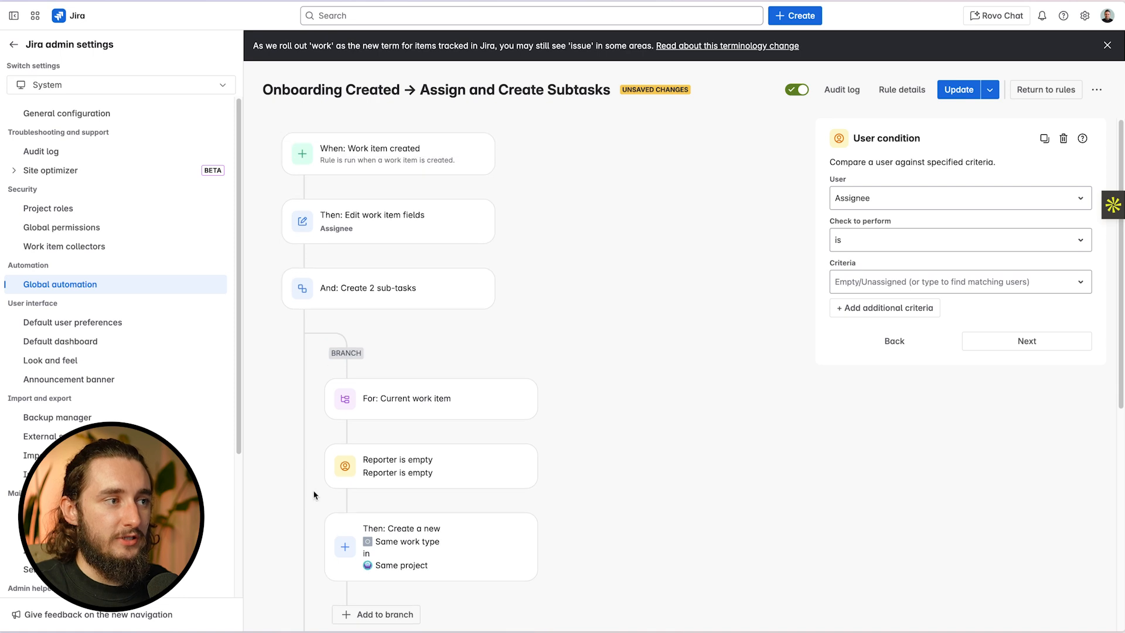
drag(423, 466, 390, 322)
drag(404, 540, 397, 408)
scroll(395, 398, down, 6)
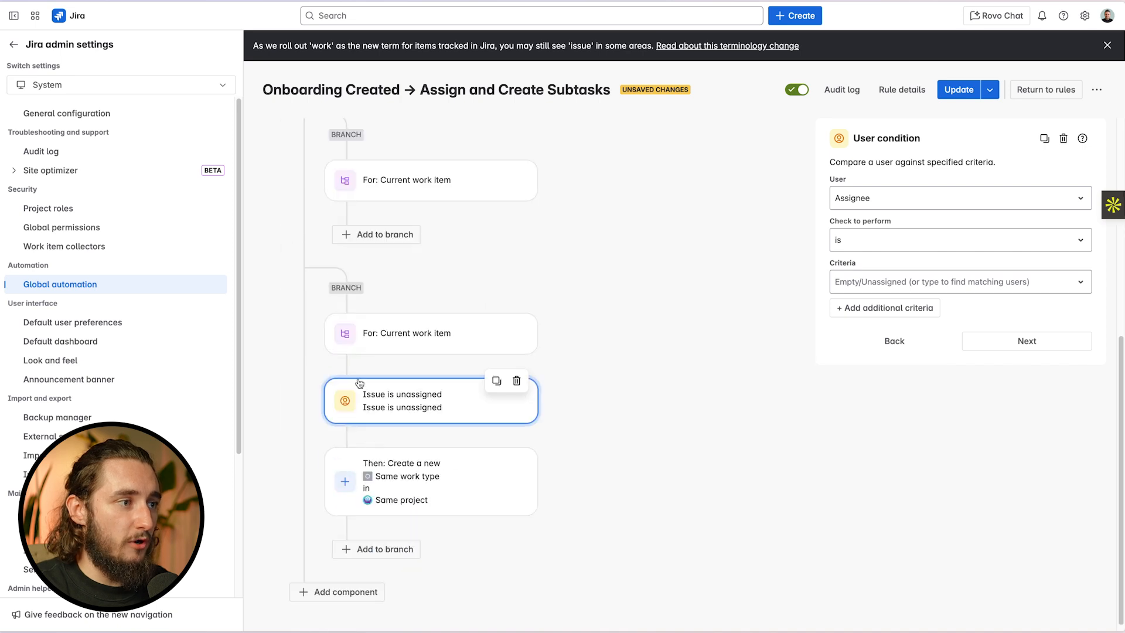
mouse_move(370, 293)
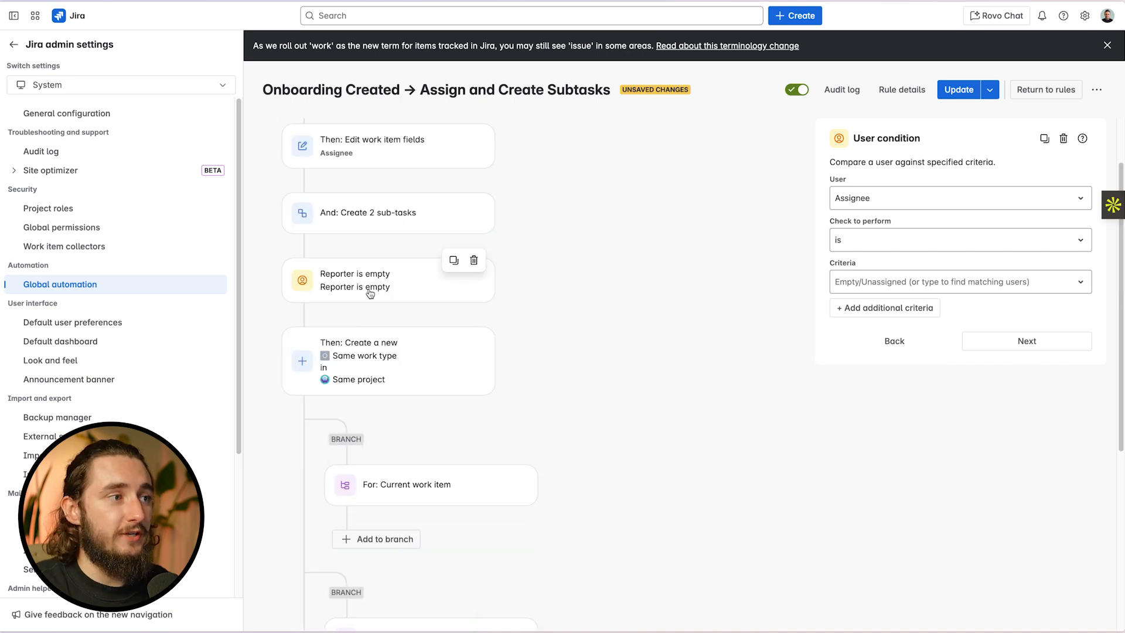
- Move the Reporter condition and the Create work item action back into the first branch
click(378, 280)
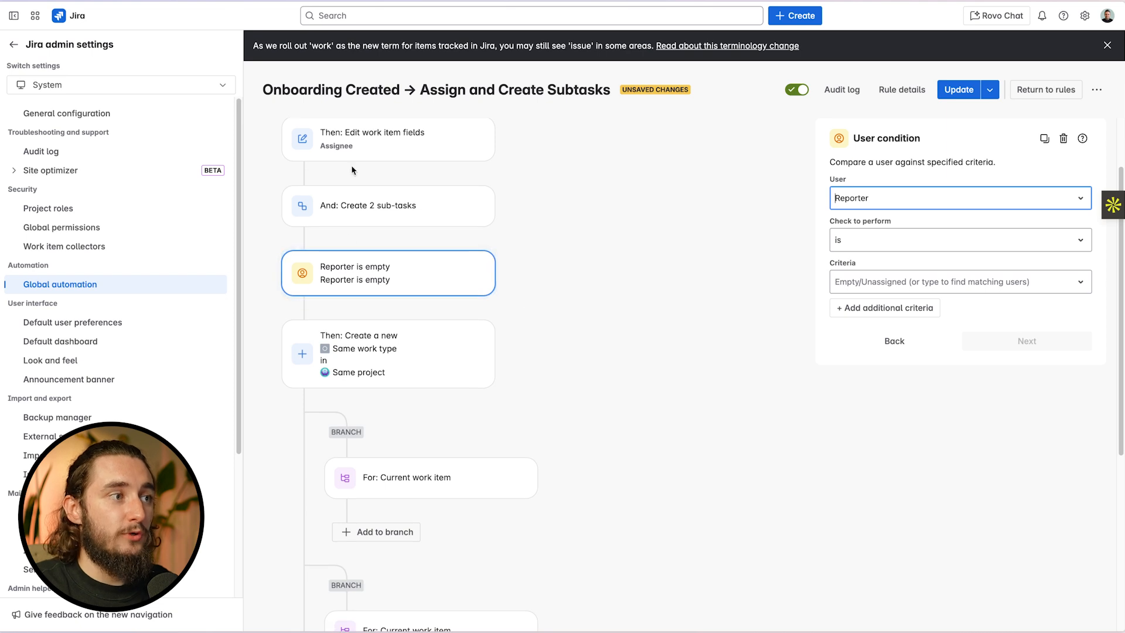
scroll(377, 280, down, 2)
drag(387, 167, 433, 405)
drag(374, 197, 419, 431)
scroll(329, 300, up, 4)
scroll(325, 328, down, 8)
scroll(322, 364, up, 6)
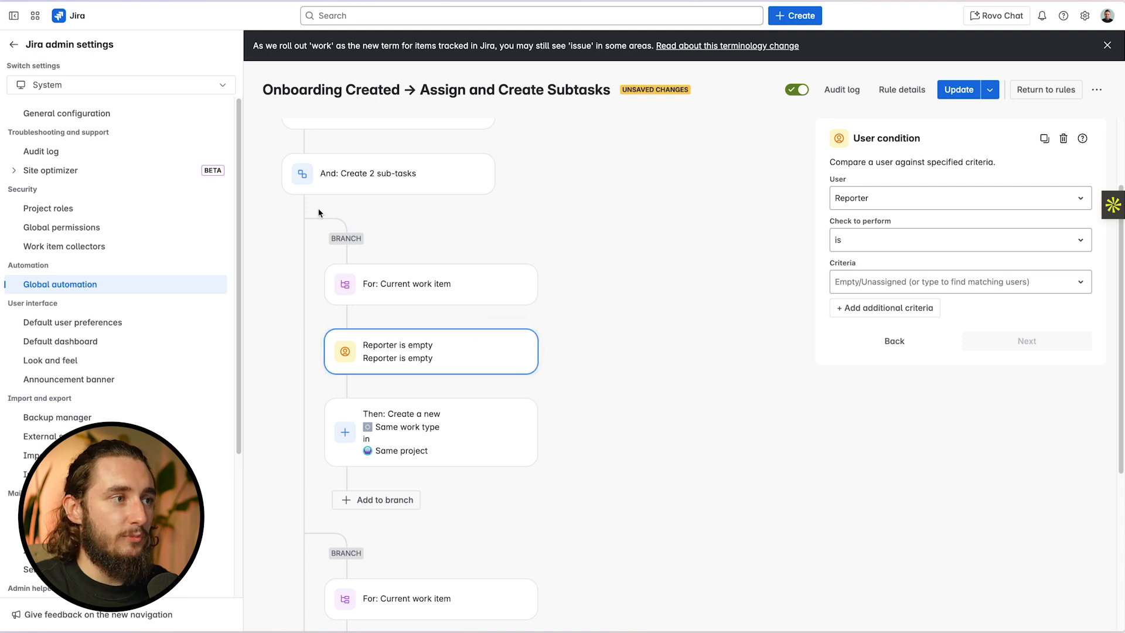
scroll(301, 339, down, 5)
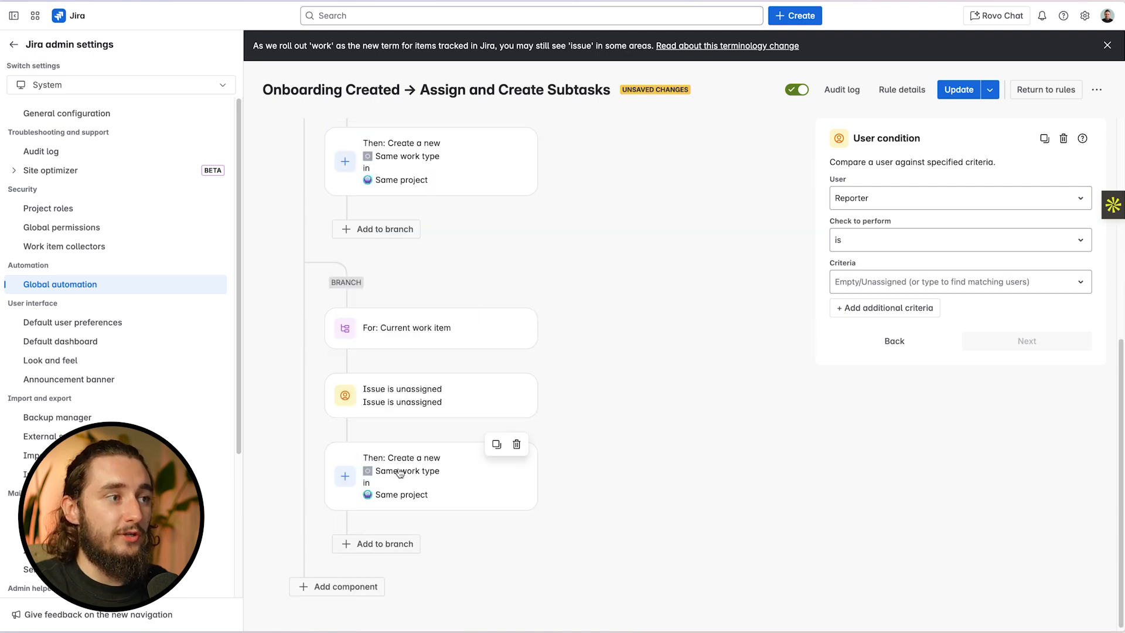
click(337, 586)
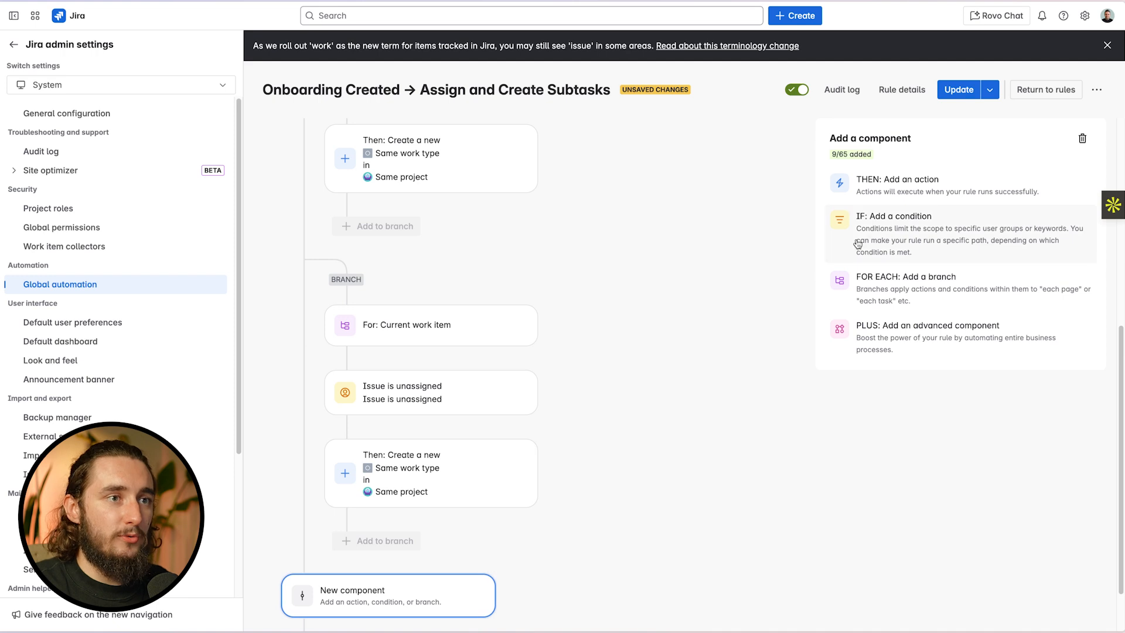
click(881, 202)
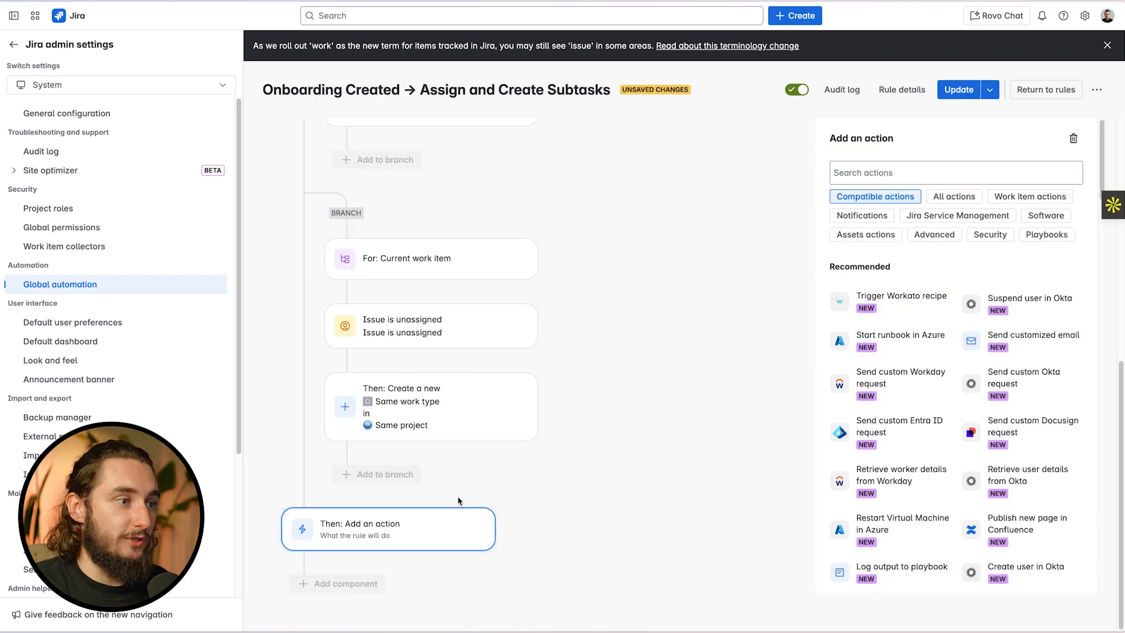
click(475, 509)
- Delete both current work item branches together with their conditions and actions
scroll(459, 411, up, 1)
click(516, 381)
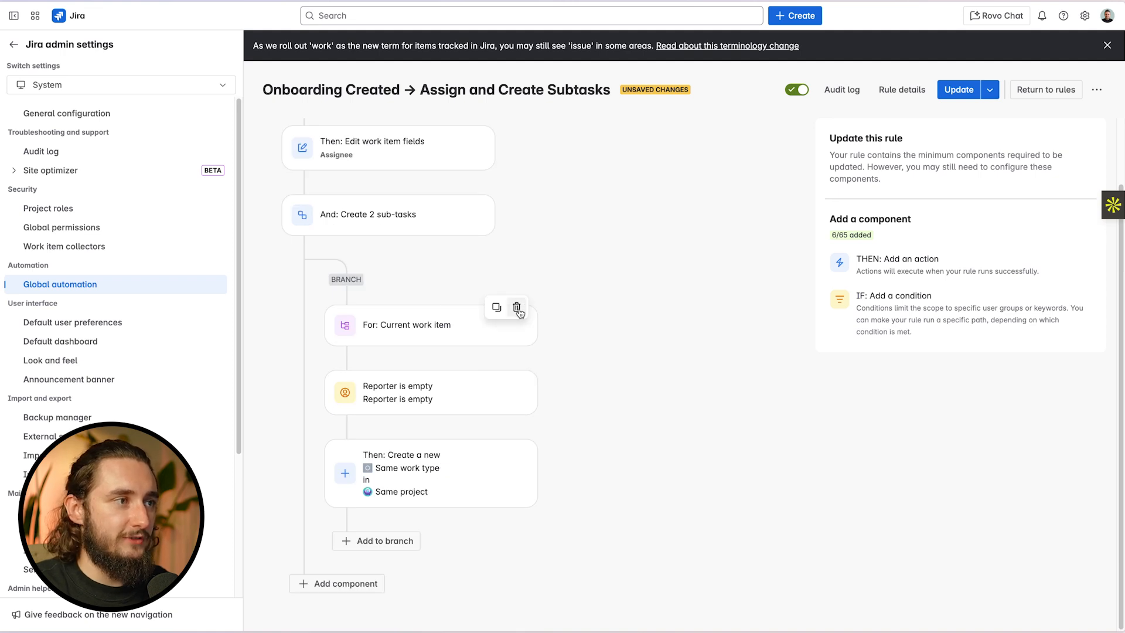
click(517, 309)
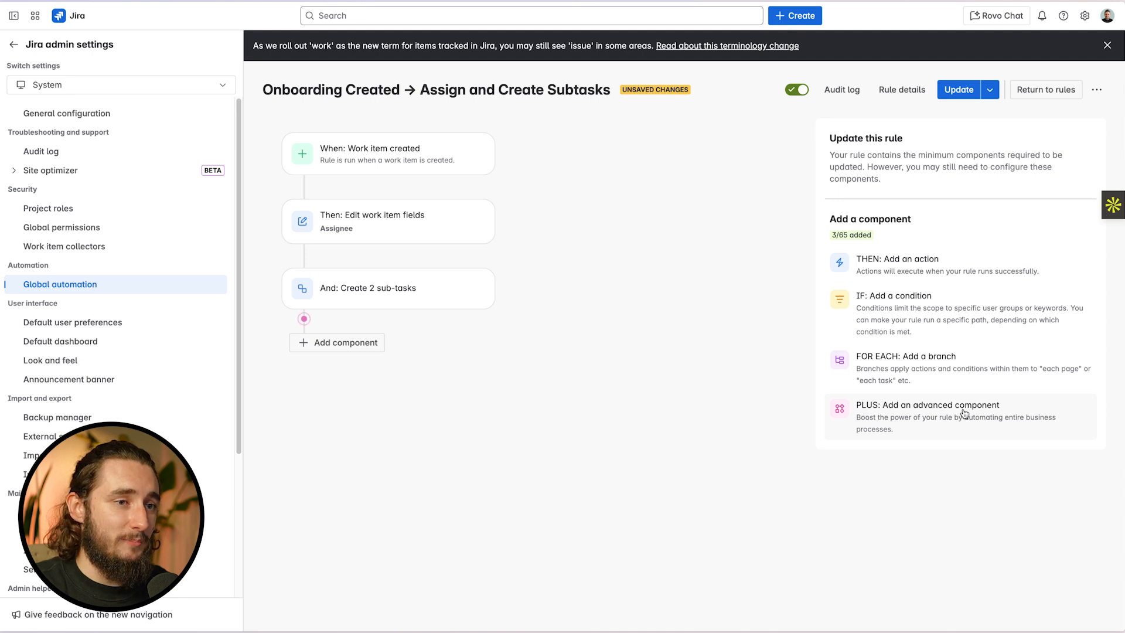
- Add the Branch at the same time advanced component after the sub-tasks action and give it a third branch
click(897, 428)
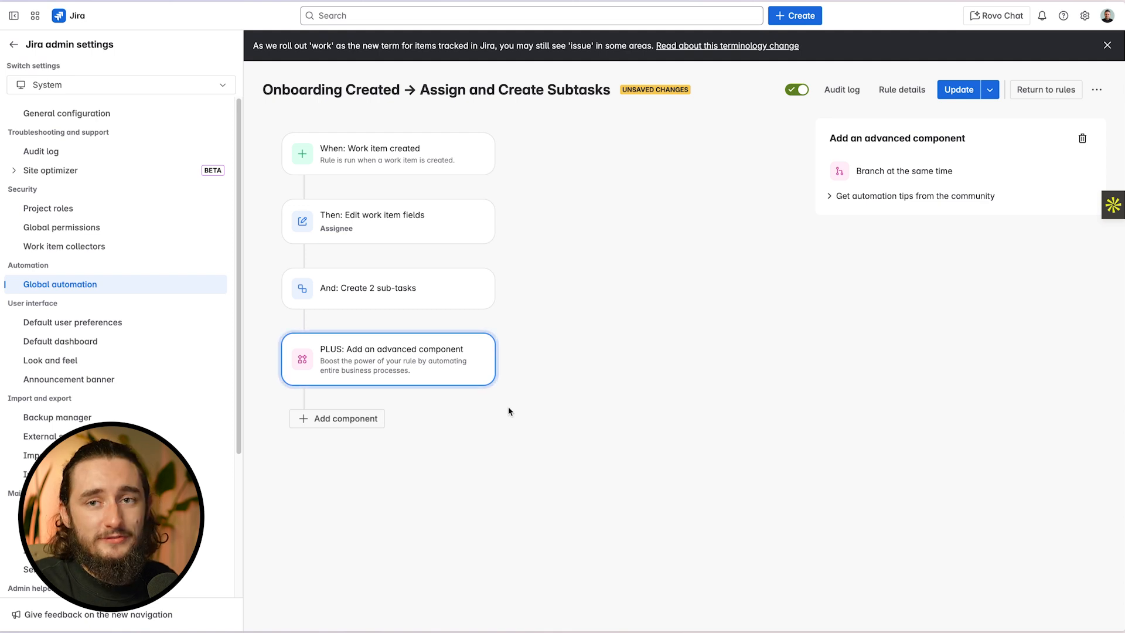
click(940, 171)
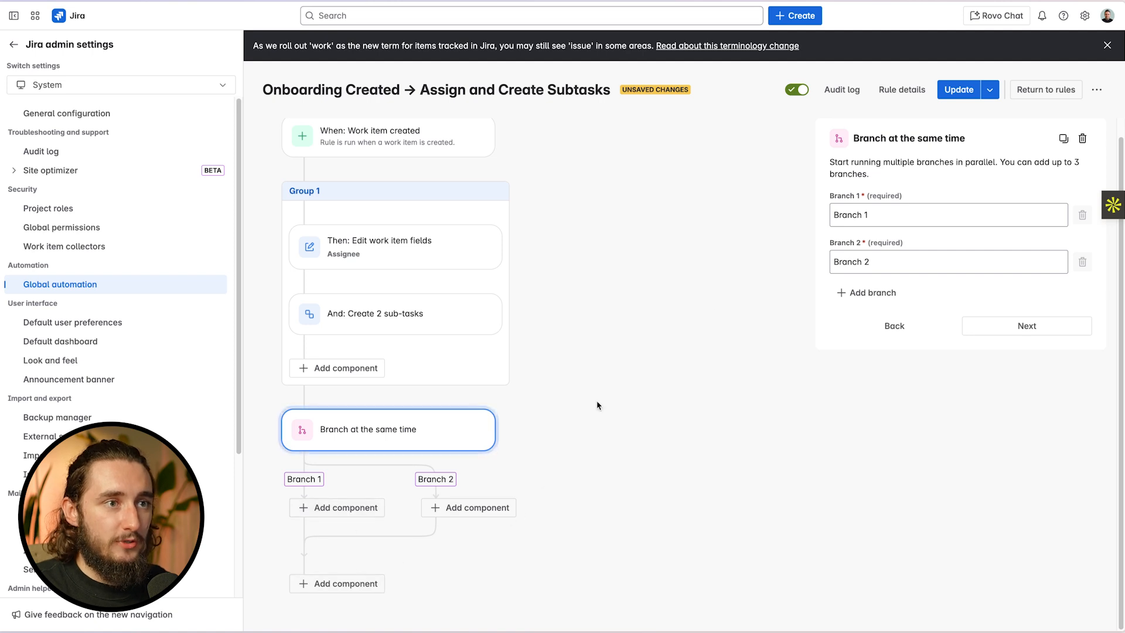
click(865, 292)
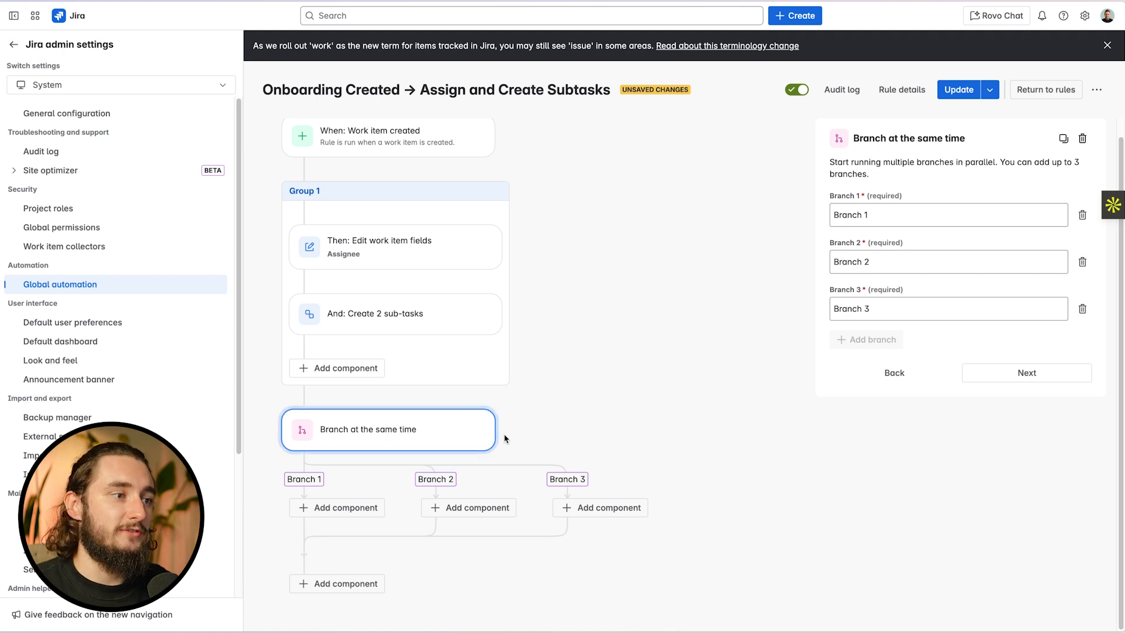
- Delete the Branch at the same time component along with all of its branches
mouse_move(481, 421)
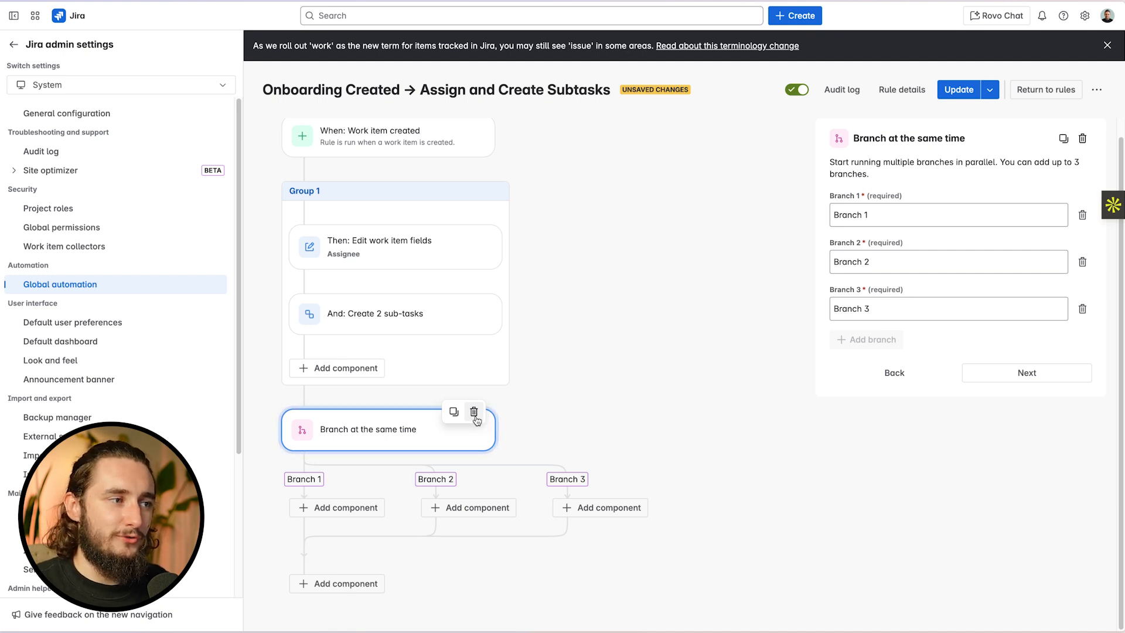
click(474, 411)
key(Return)
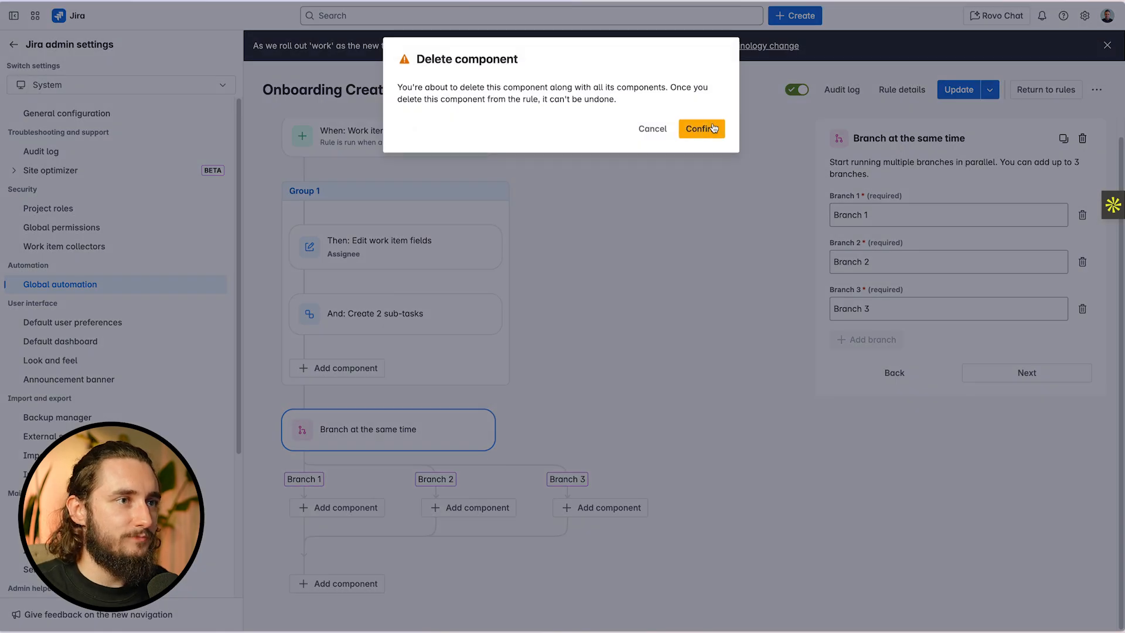
- Delete the Work item created trigger and browse the full list of available triggers, including integrations, scheduled and quick actions
click(385, 170)
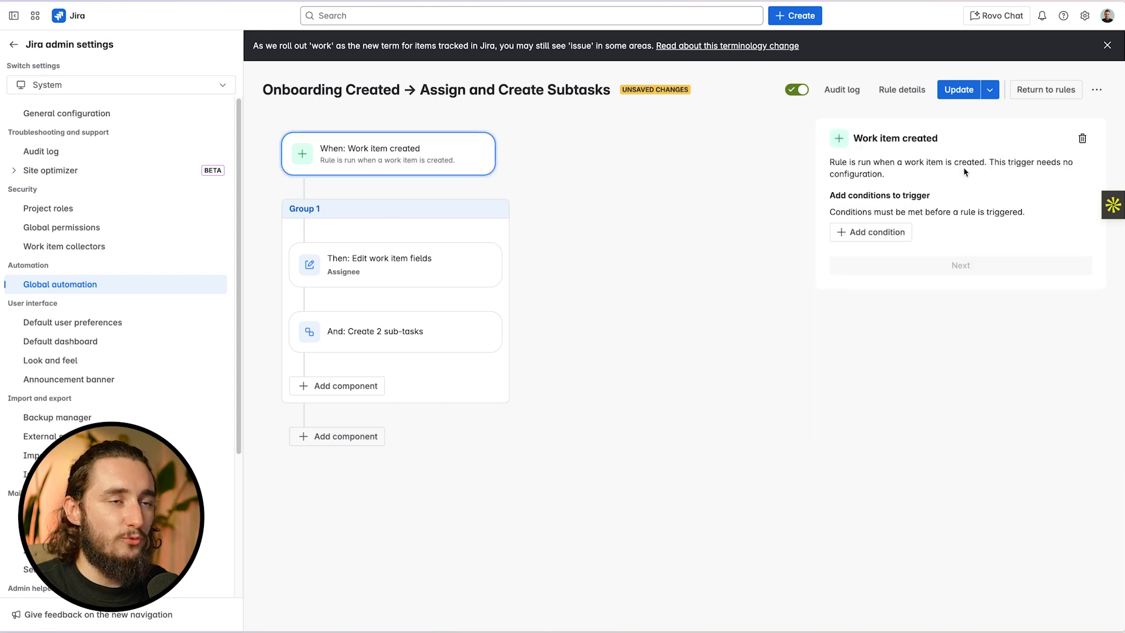
click(1082, 138)
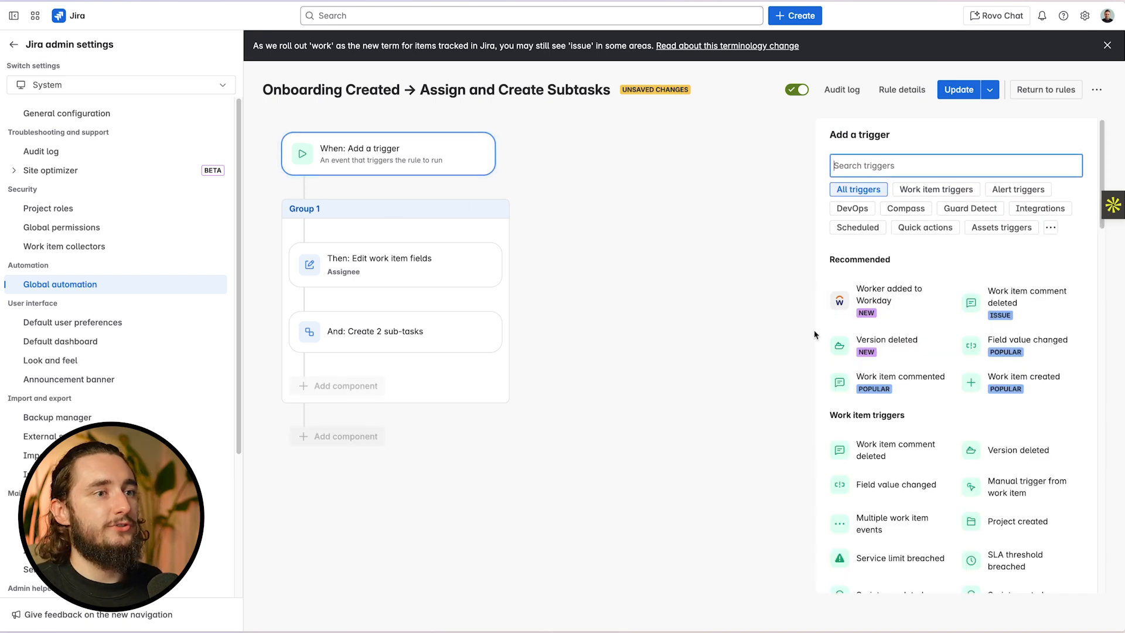
scroll(912, 272, down, 3)
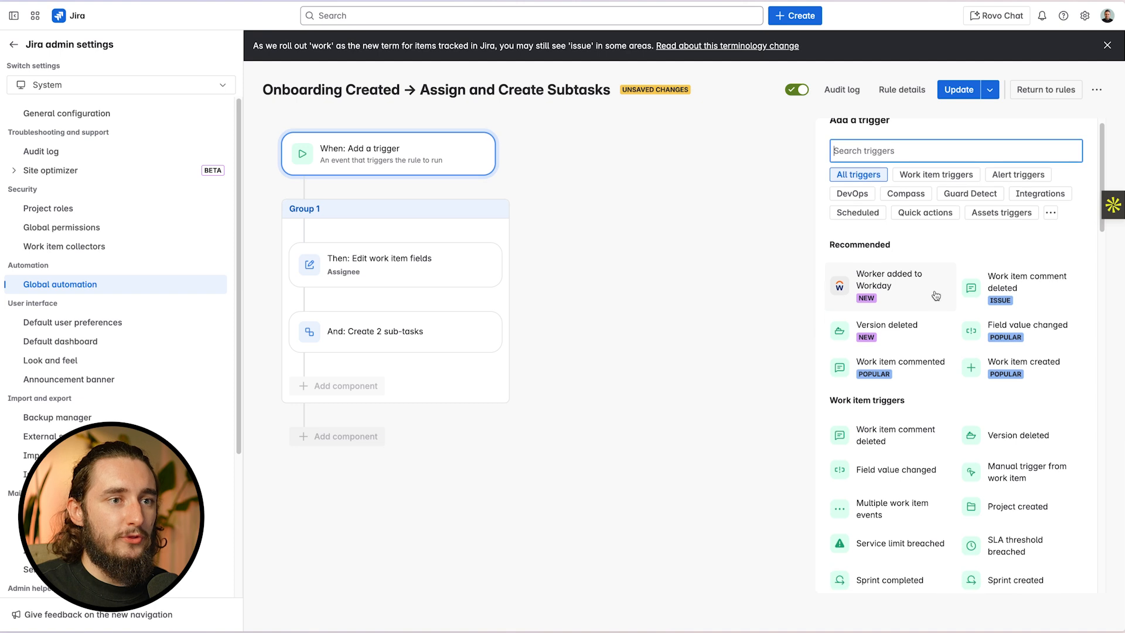
scroll(935, 296, down, 1)
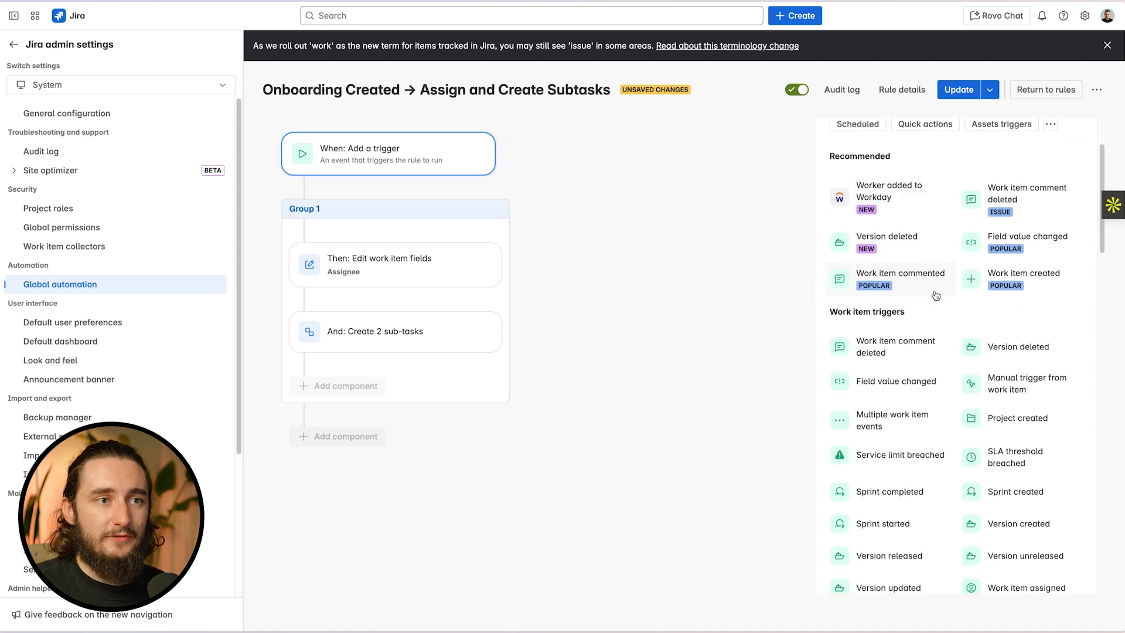
scroll(935, 296, up, 3)
scroll(922, 299, down, 20)
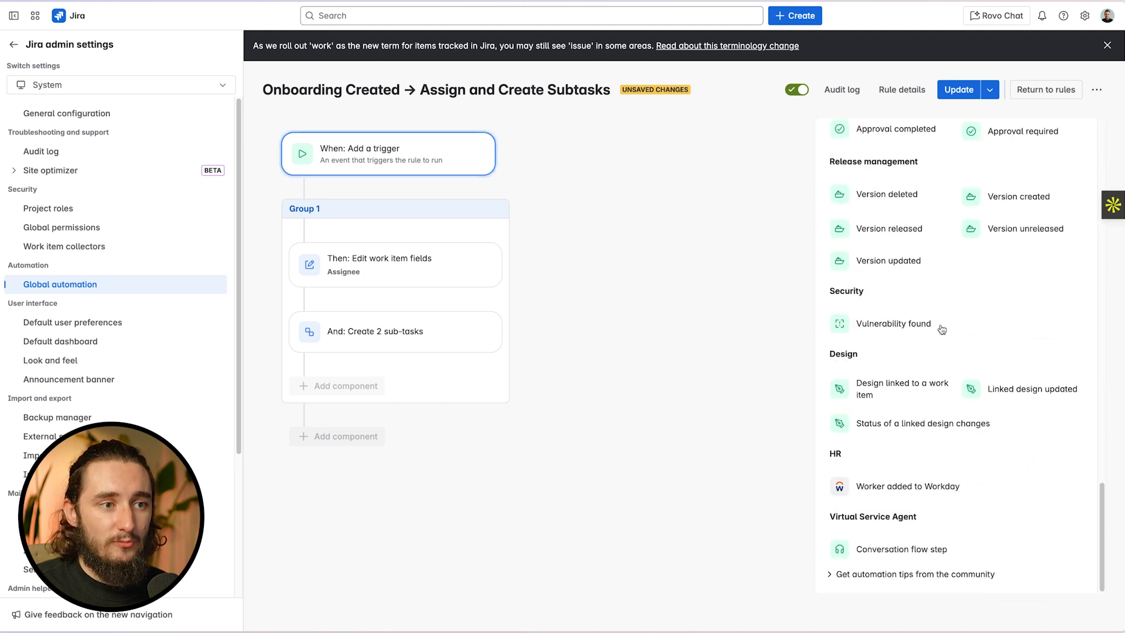
scroll(937, 323, up, 10)
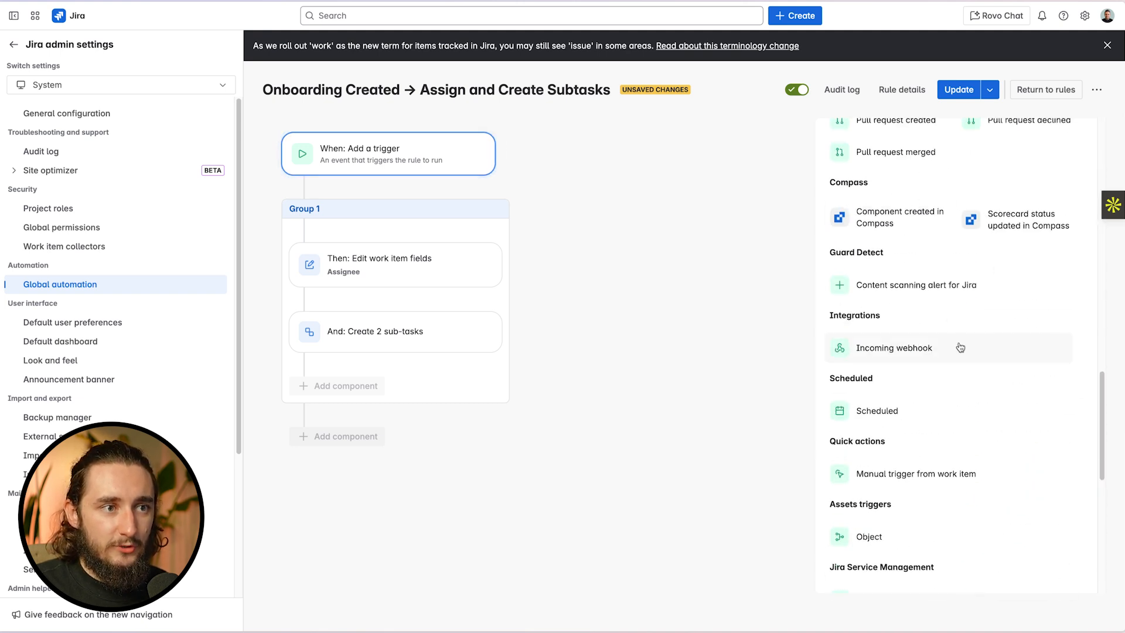
scroll(952, 352, down, 1)
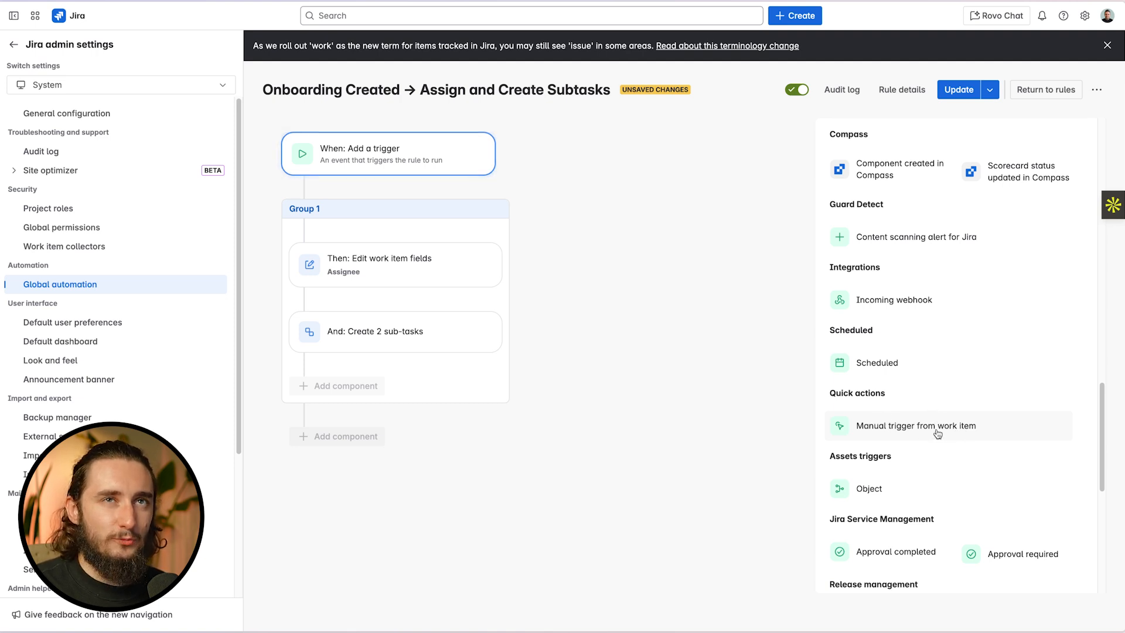
- Look back over the recommended triggers and the work item triggers in the trigger list
scroll(923, 436, up, 5)
scroll(923, 436, up, 7)
scroll(934, 346, up, 4)
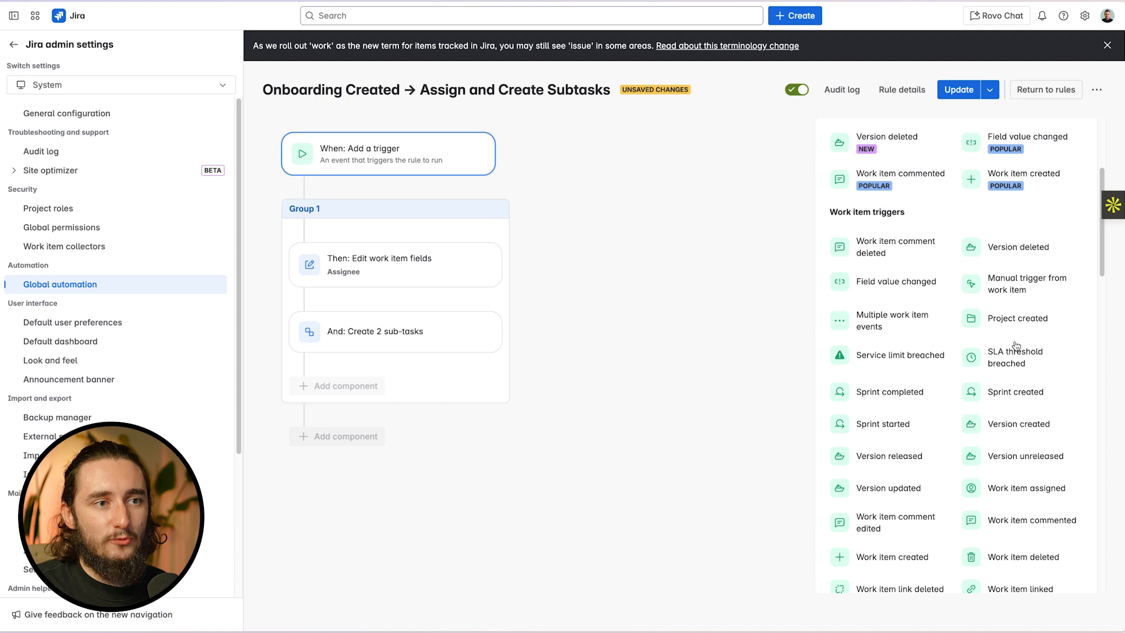
scroll(1016, 345, down, 3)
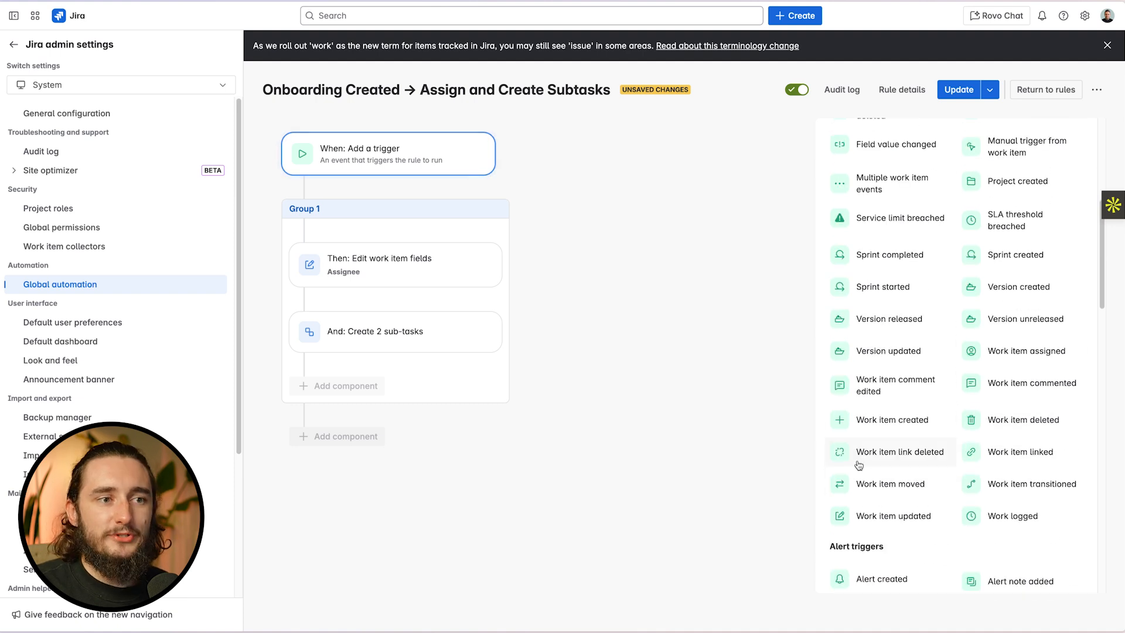
scroll(858, 465, up, 7)
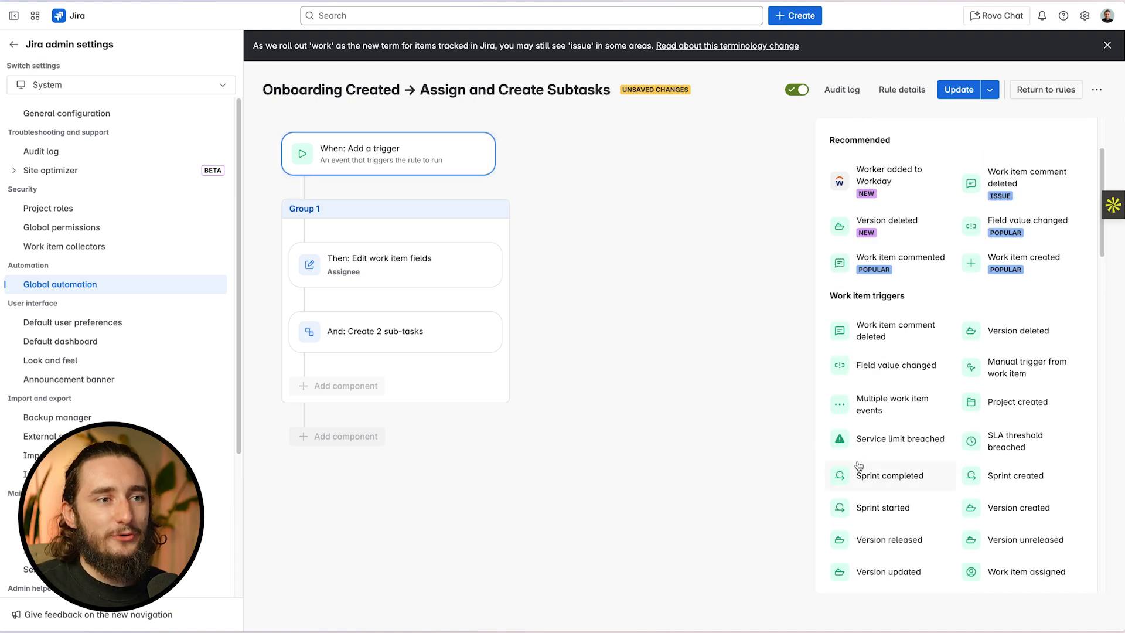
- Delete Group 1 together with its edit-fields and sub-task actions
click(574, 441)
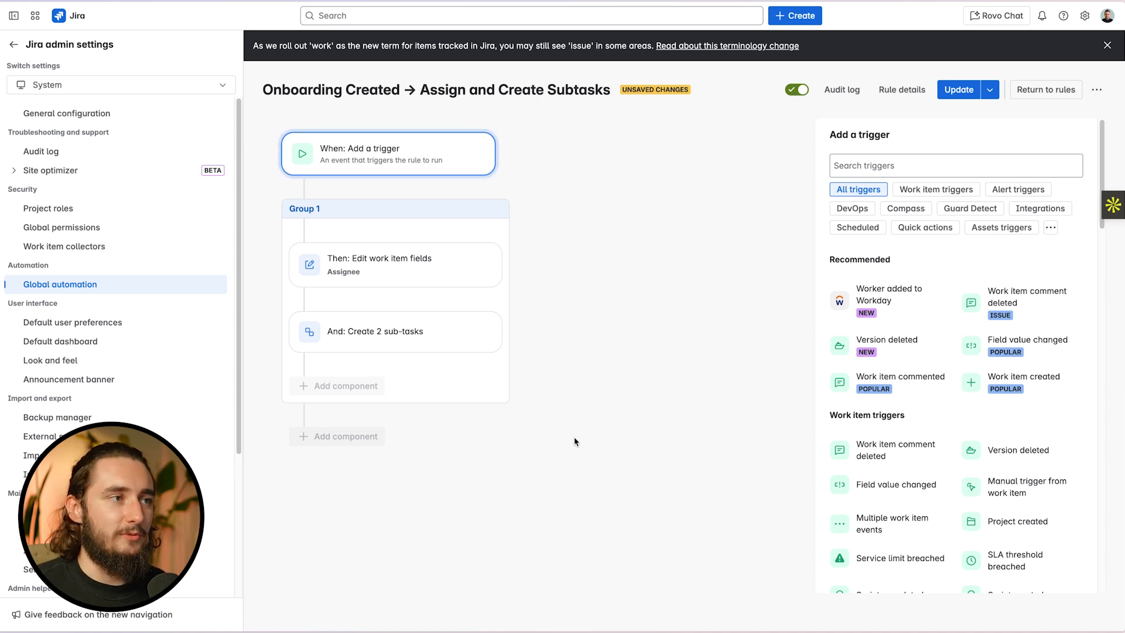
click(438, 221)
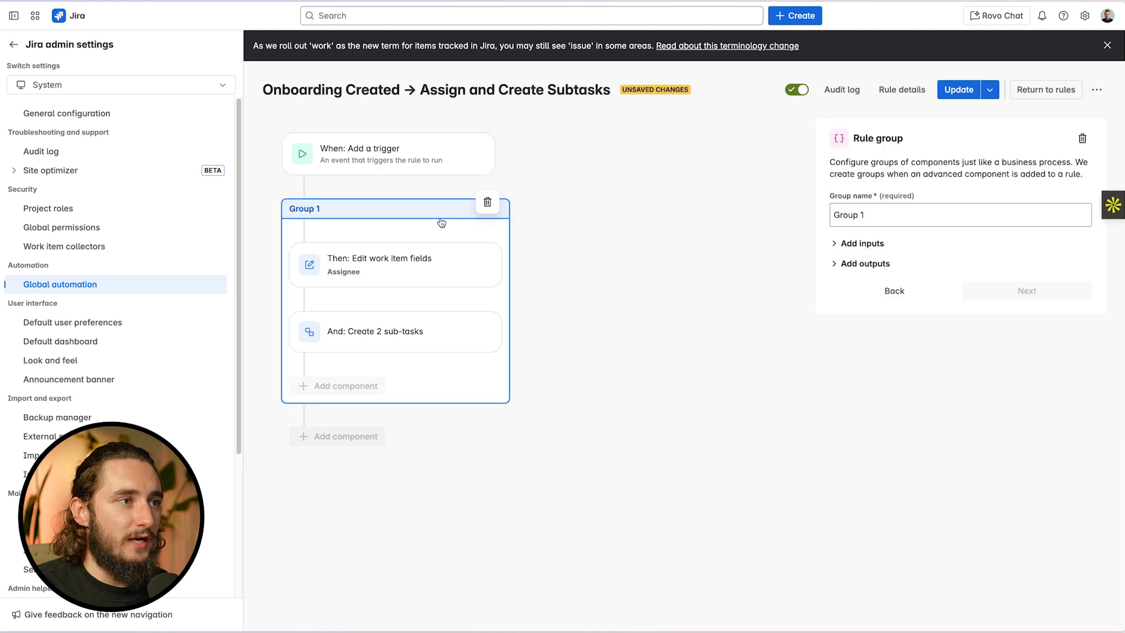
click(483, 208)
click(701, 131)
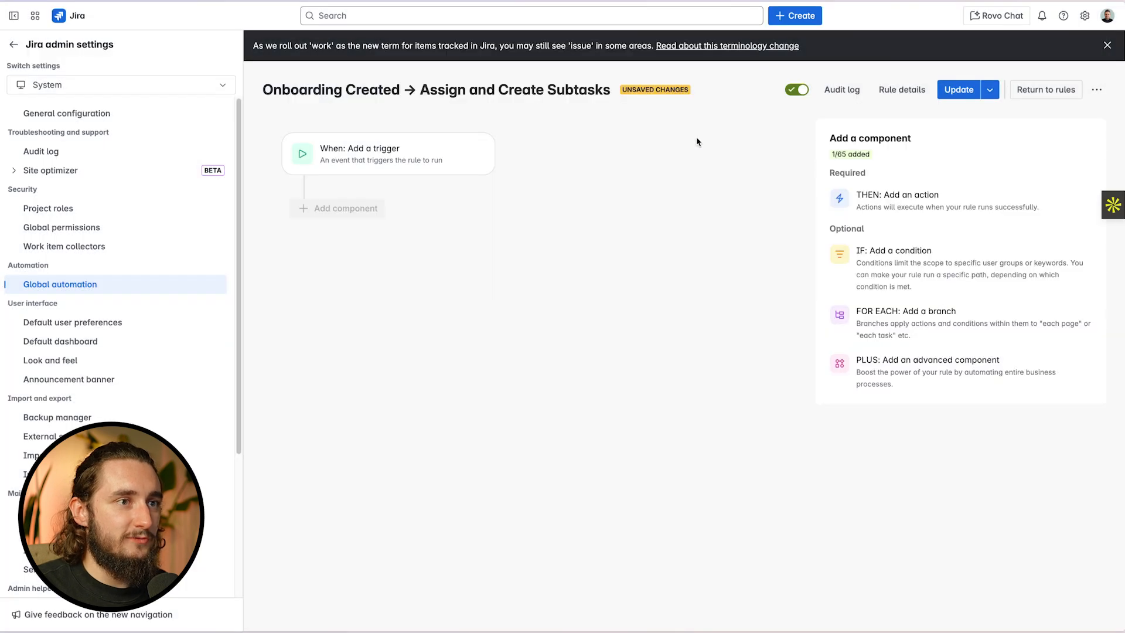
- Add a condition after the empty trigger and review the available condition types
click(914, 258)
scroll(912, 340, down, 1)
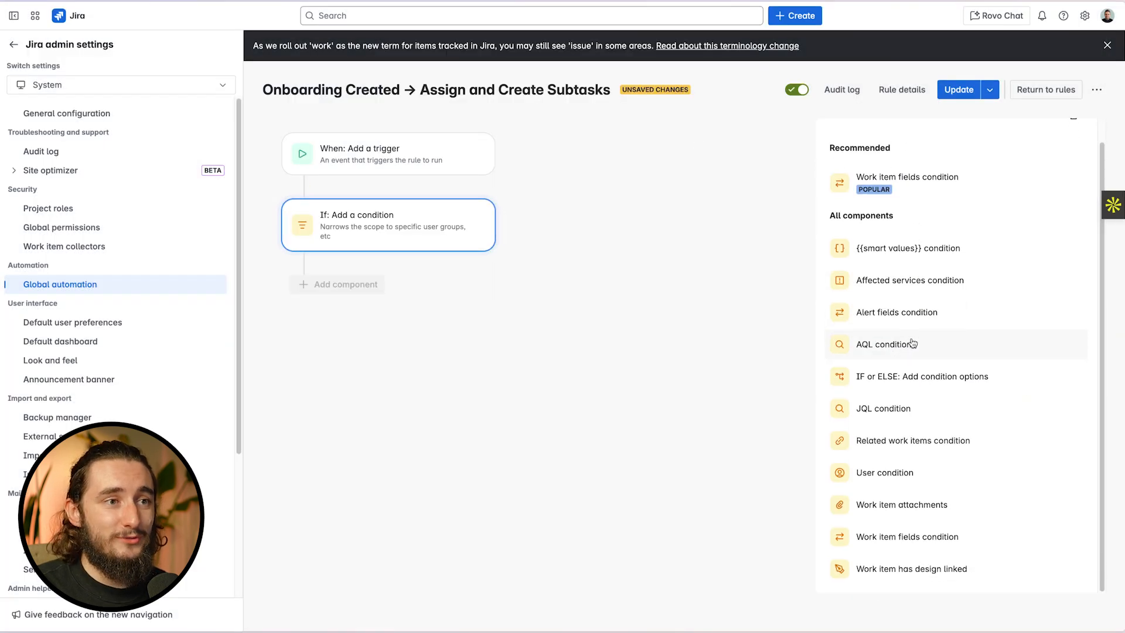
scroll(913, 343, up, 1)
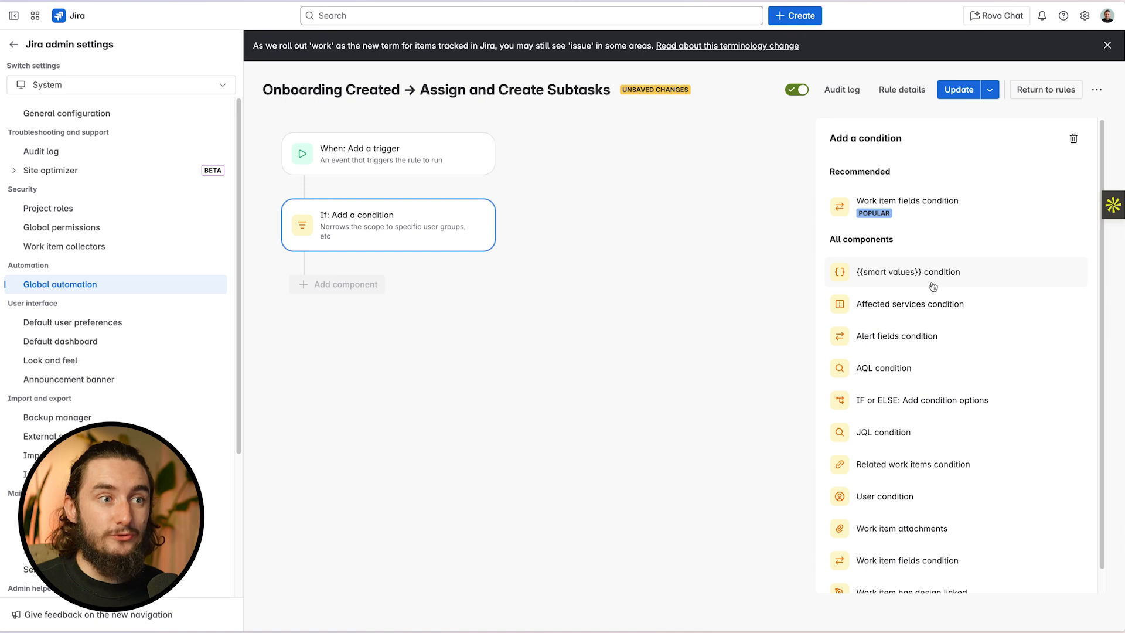
scroll(932, 286, down, 1)
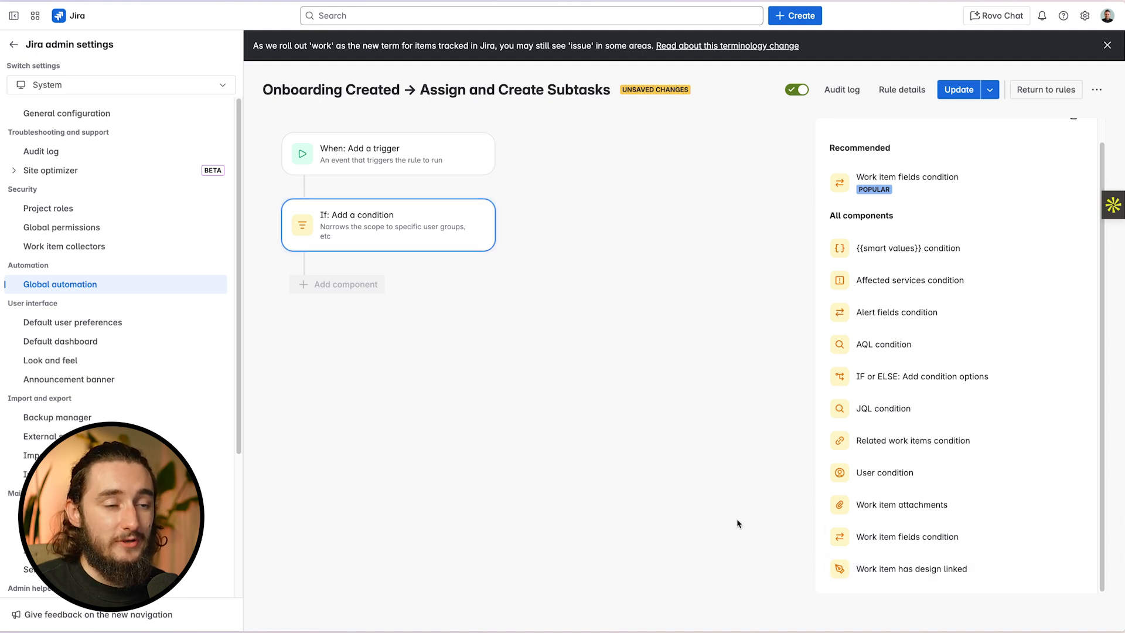
scroll(861, 525, up, 1)
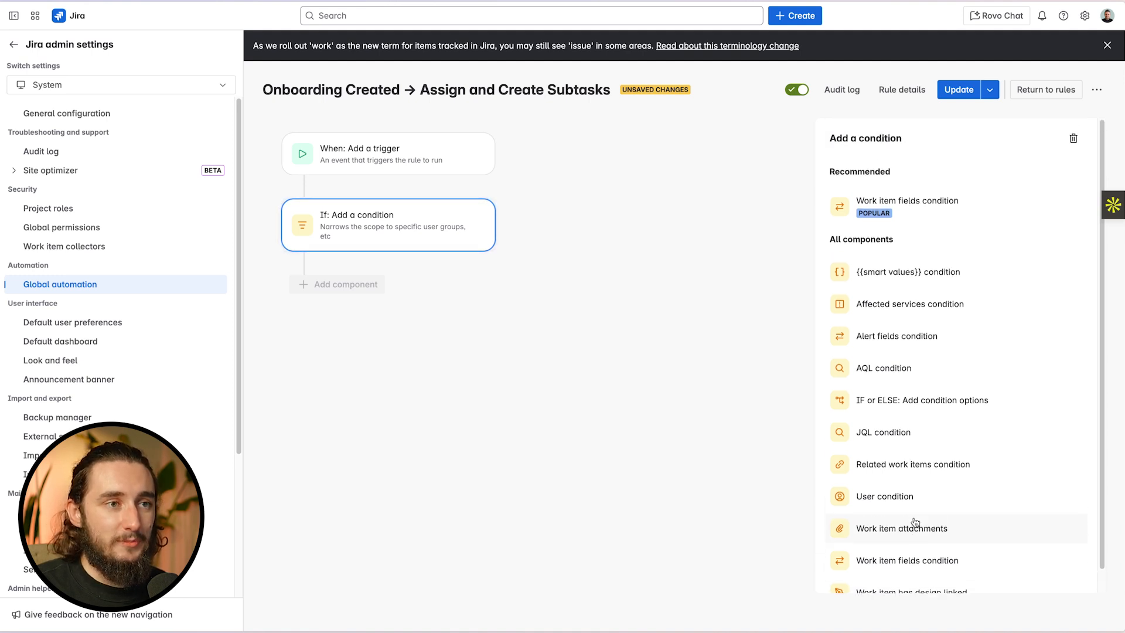
- Make the condition an IF or ELSE block with a work item fields condition where Status is one of Draft
click(930, 408)
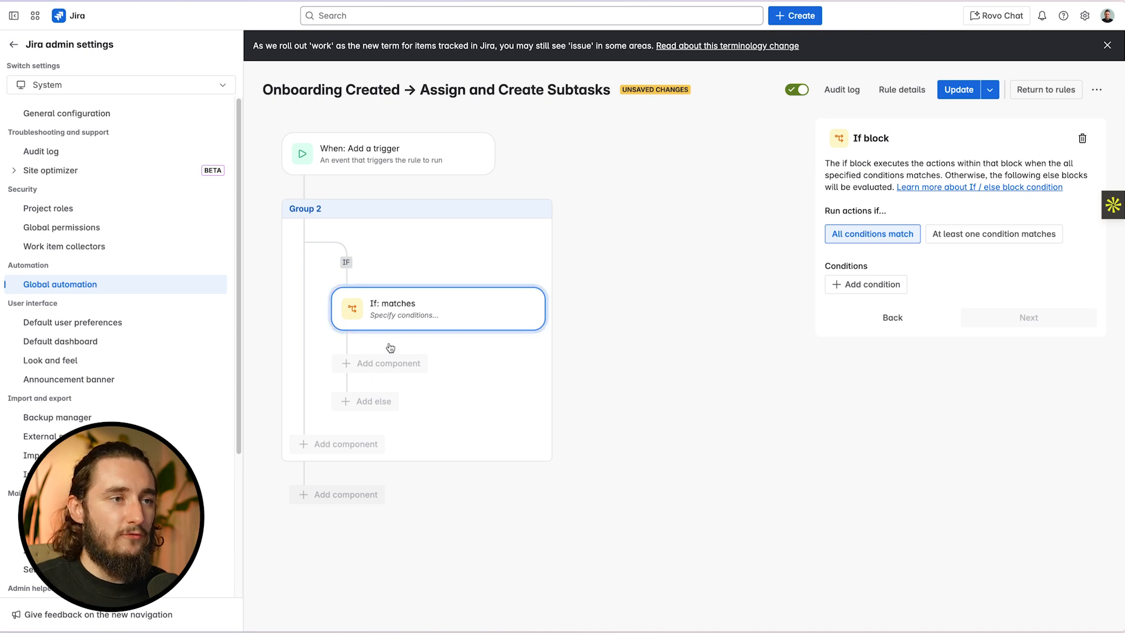
click(877, 291)
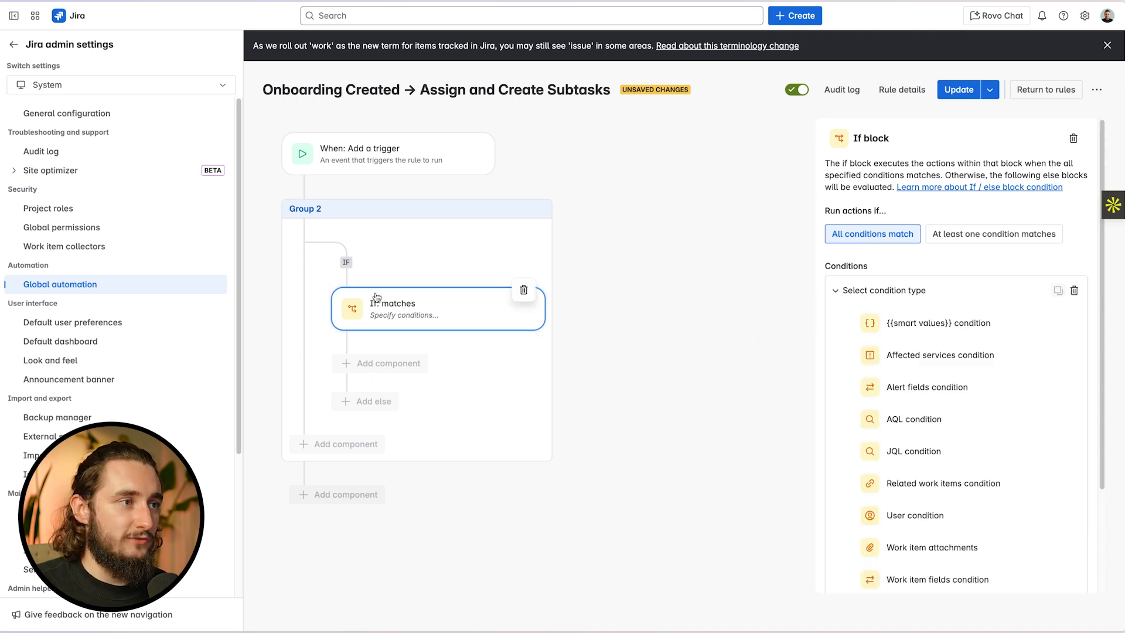
scroll(957, 378, down, 1)
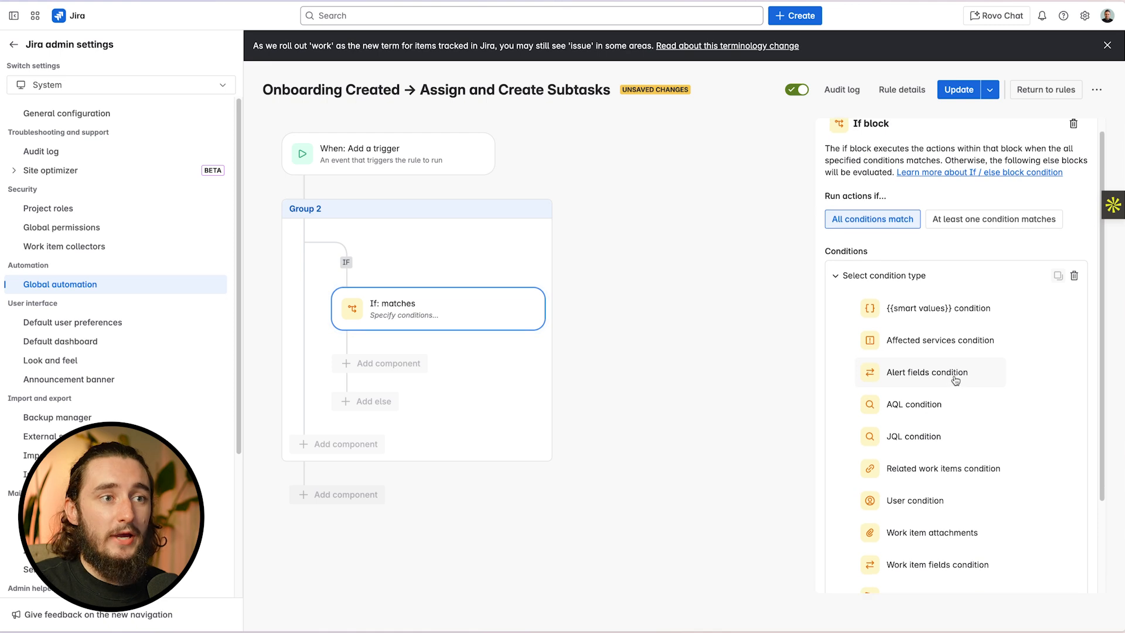
scroll(955, 375, down, 2)
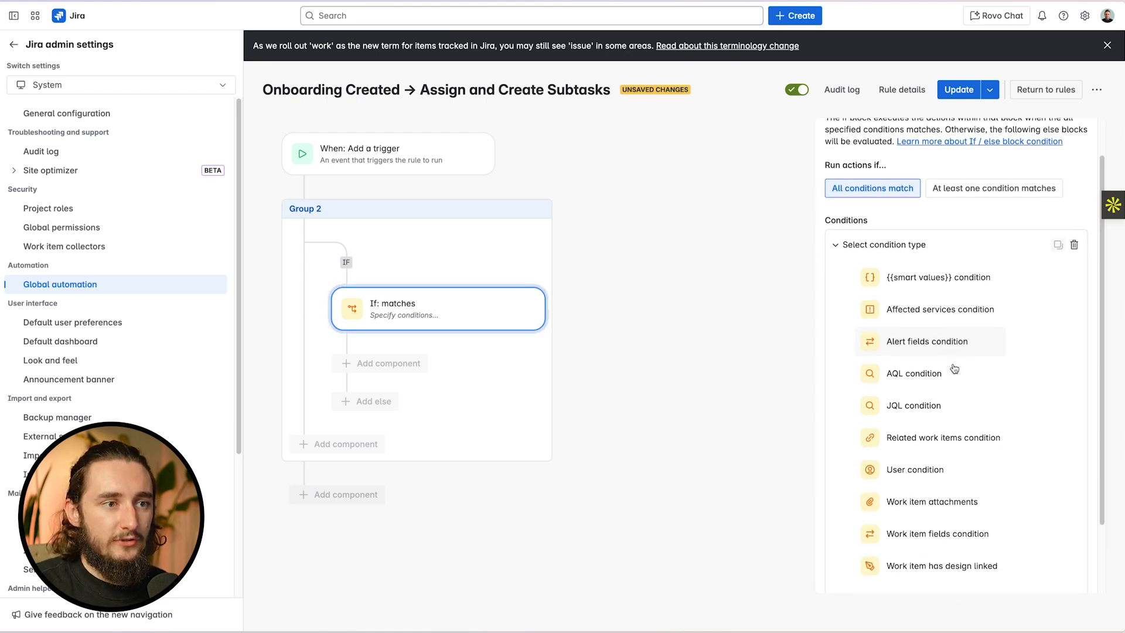
scroll(960, 481, up, 2)
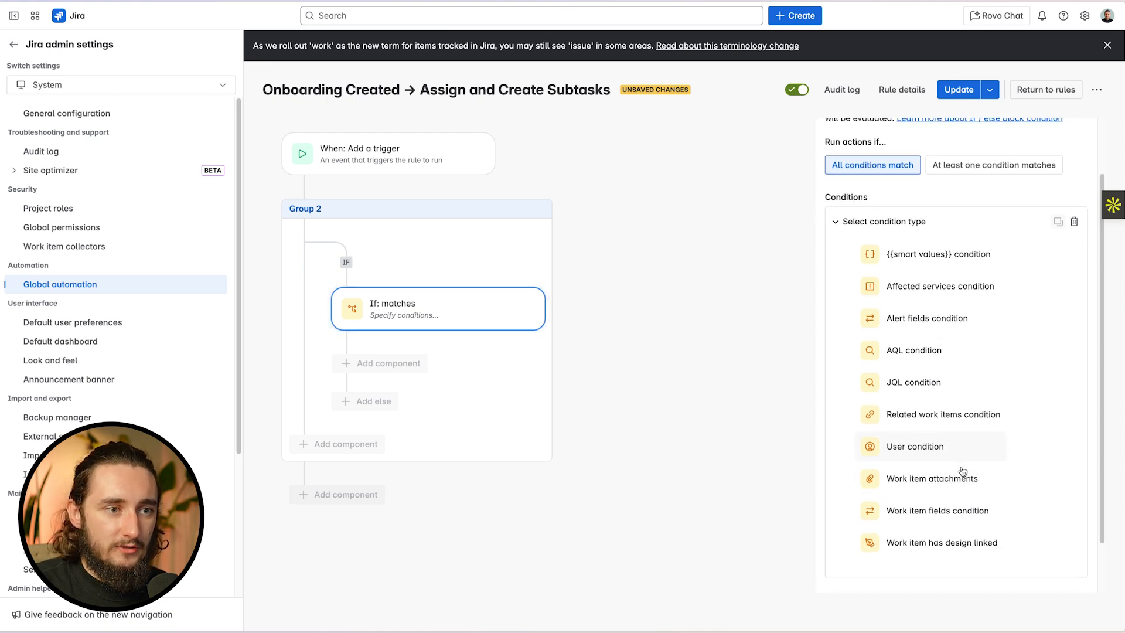
click(938, 574)
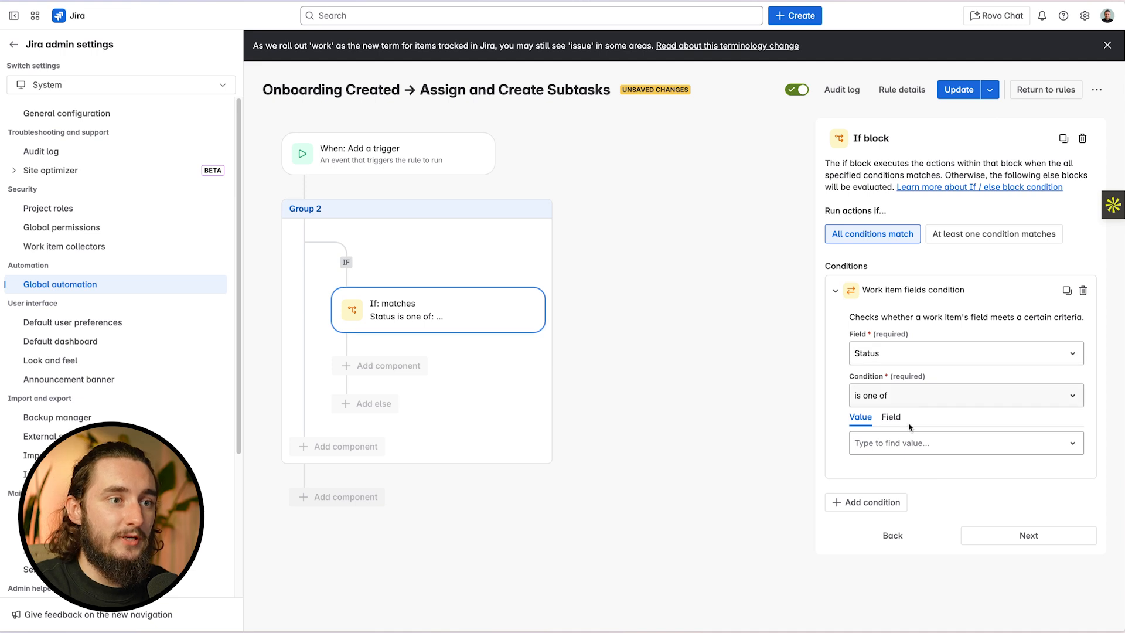
click(917, 444)
click(961, 475)
click(745, 456)
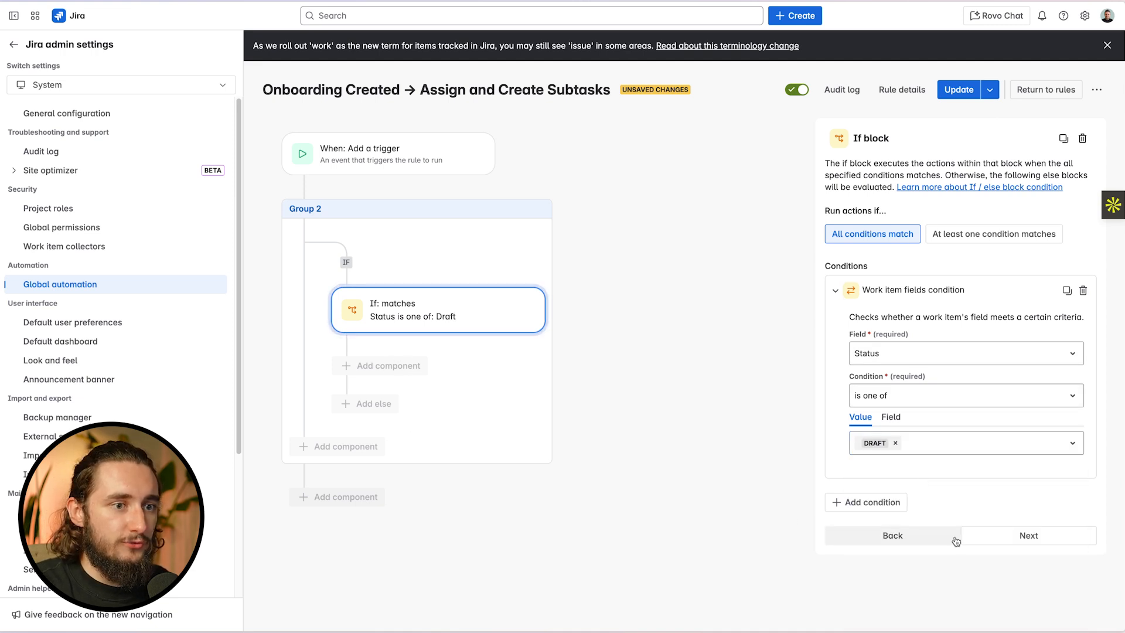
- Add a Create work item action inside the if block with the summary "Test", keeping the same project and work type
click(988, 533)
click(843, 196)
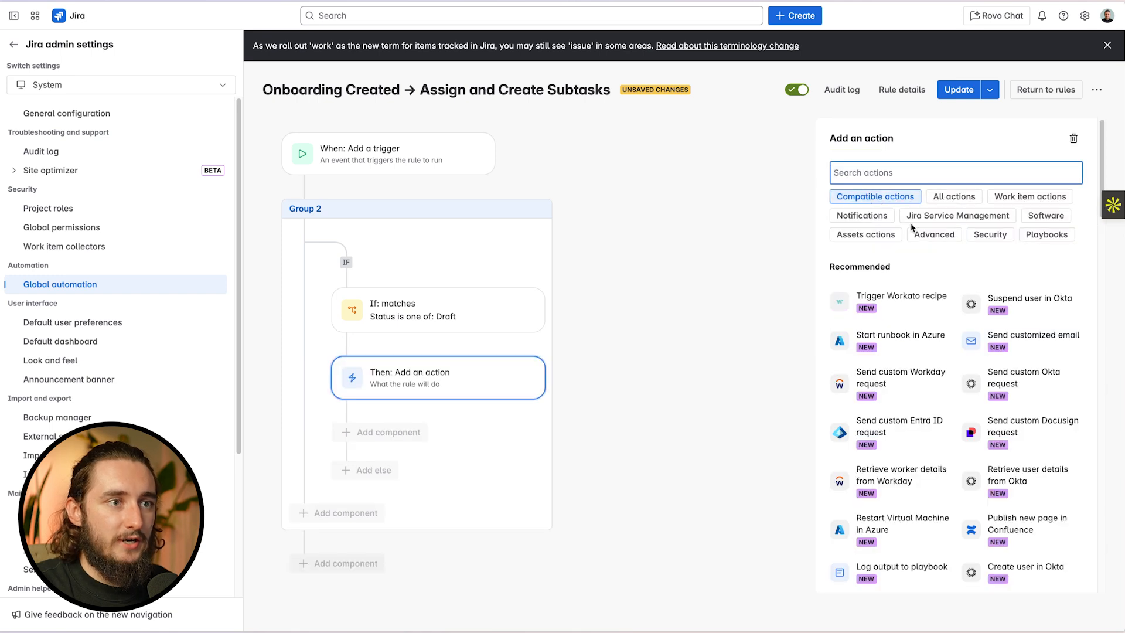
text(crea)
click(879, 533)
scroll(625, 360, down, 1)
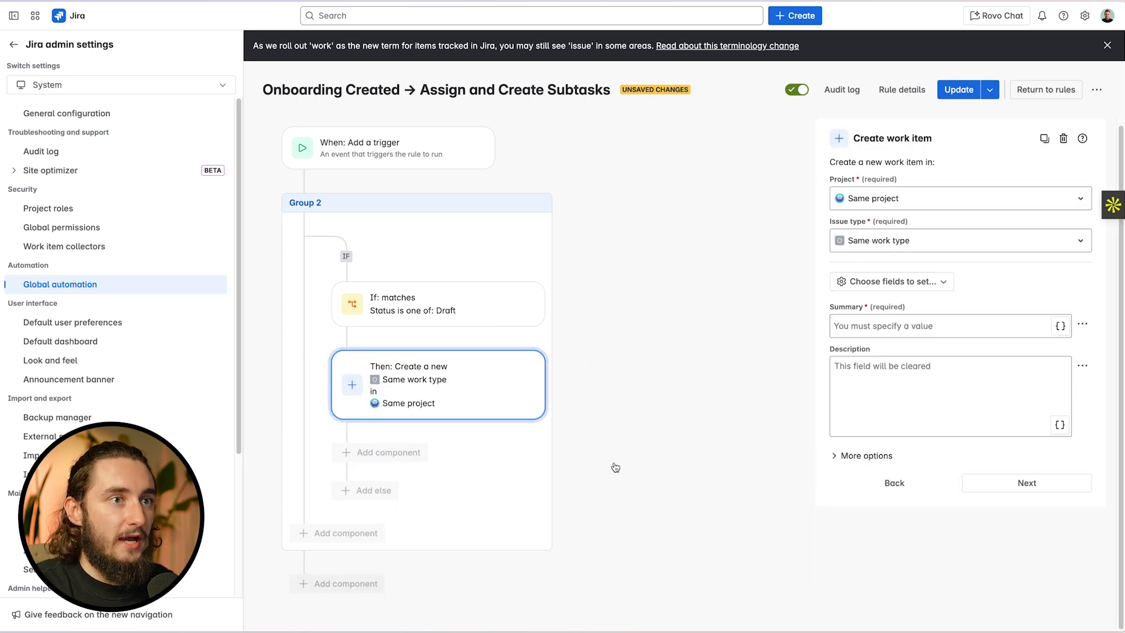
click(847, 328)
text(Test)
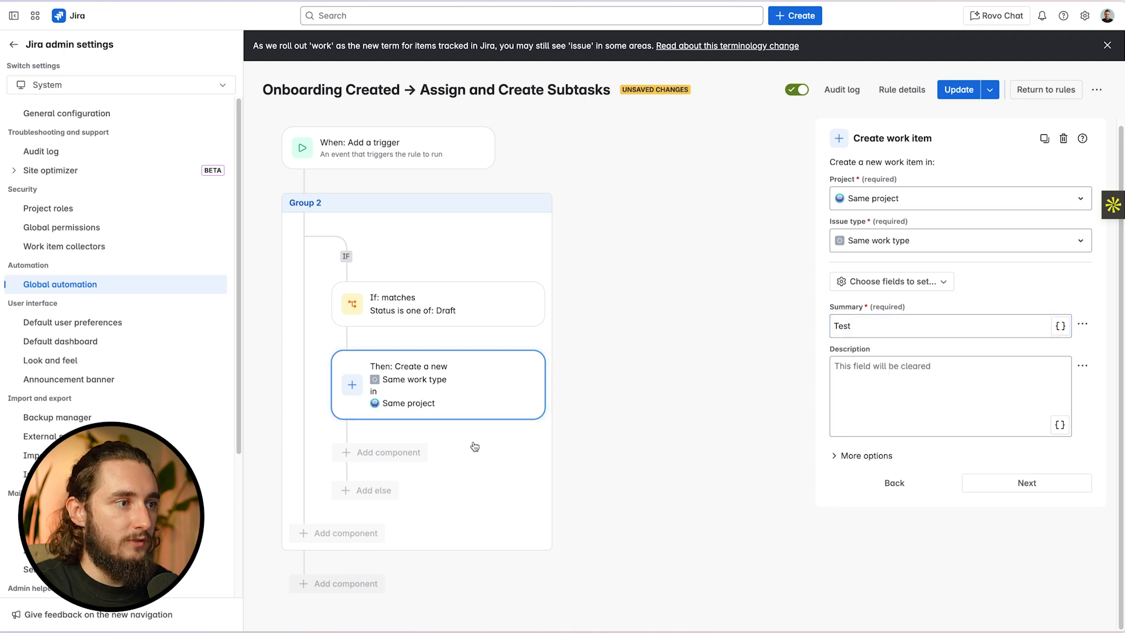
click(1017, 481)
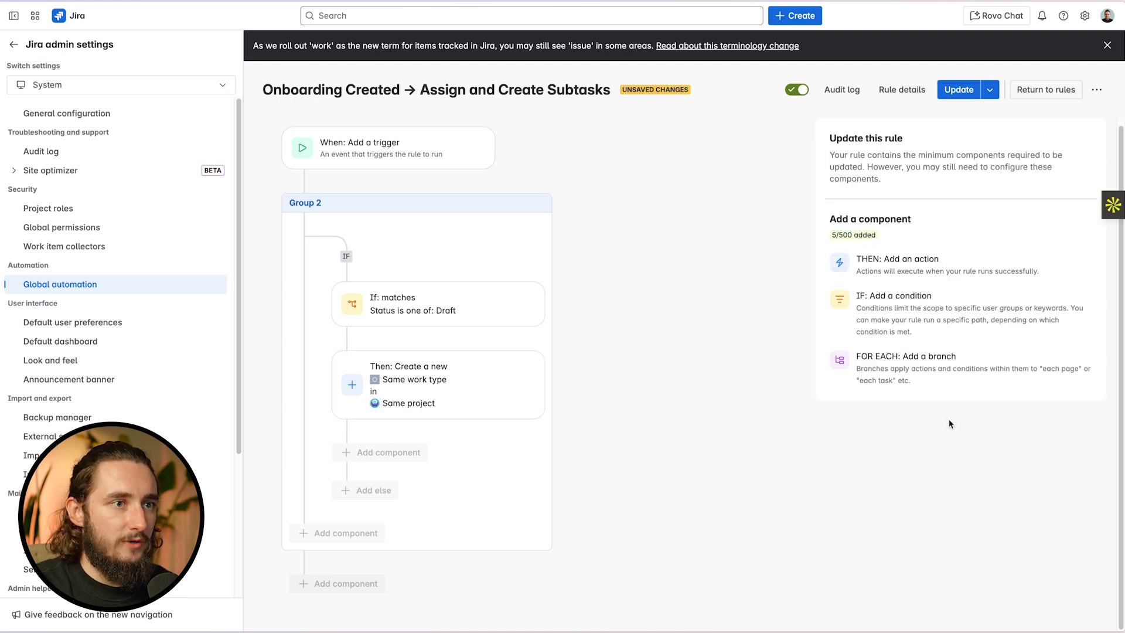
- Delete Group 2 together with its if block and create action
scroll(398, 301, up, 1)
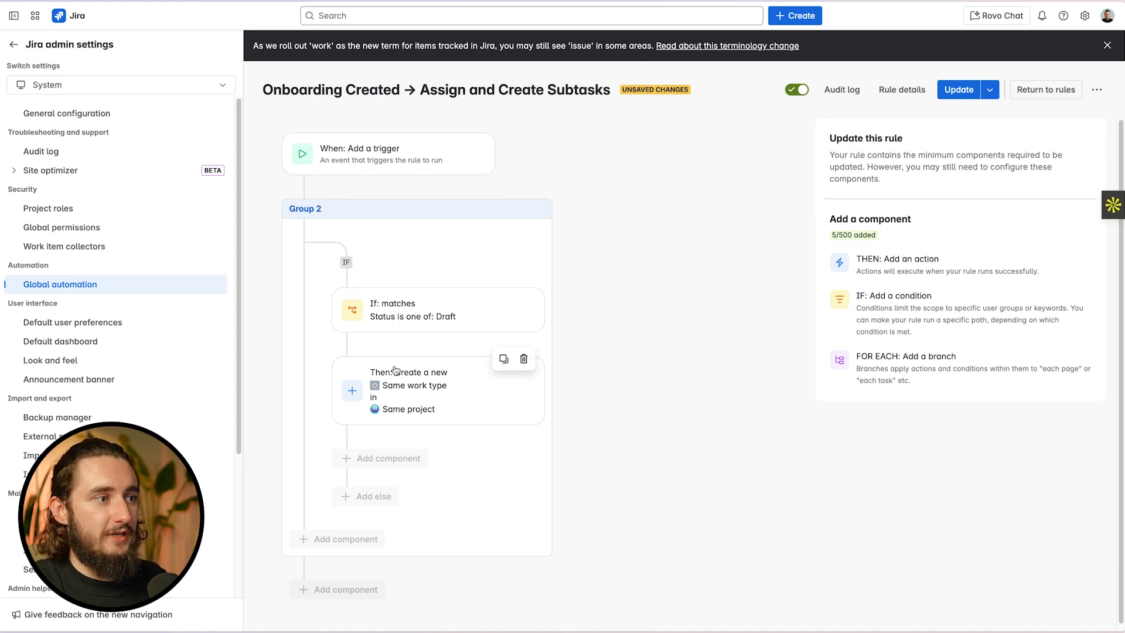
scroll(394, 378, down, 1)
click(403, 311)
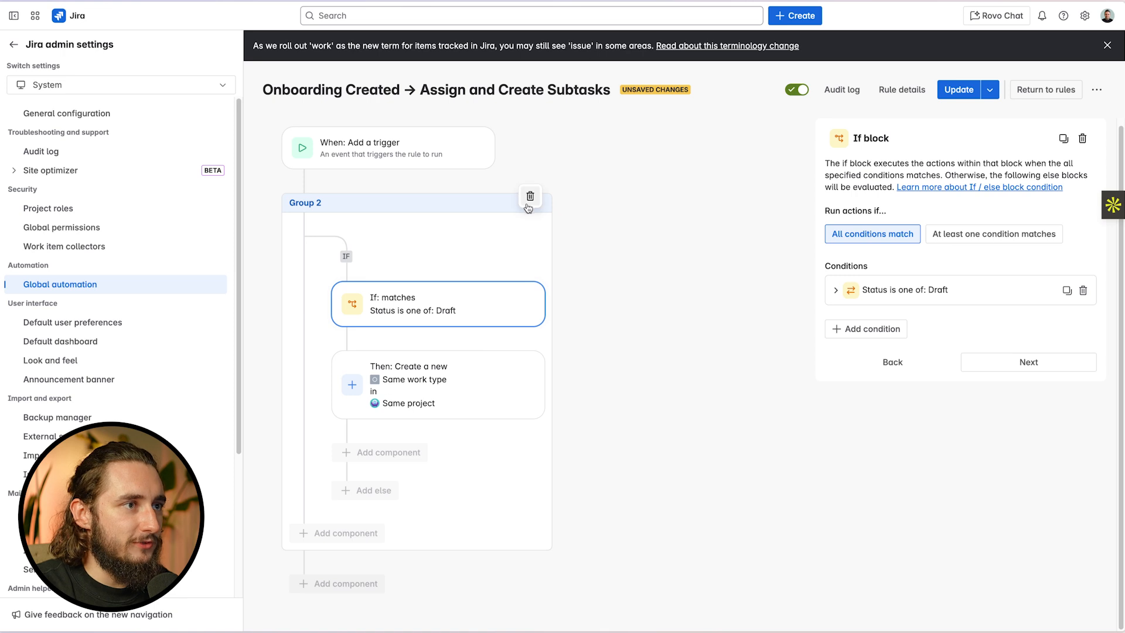
click(530, 203)
click(701, 130)
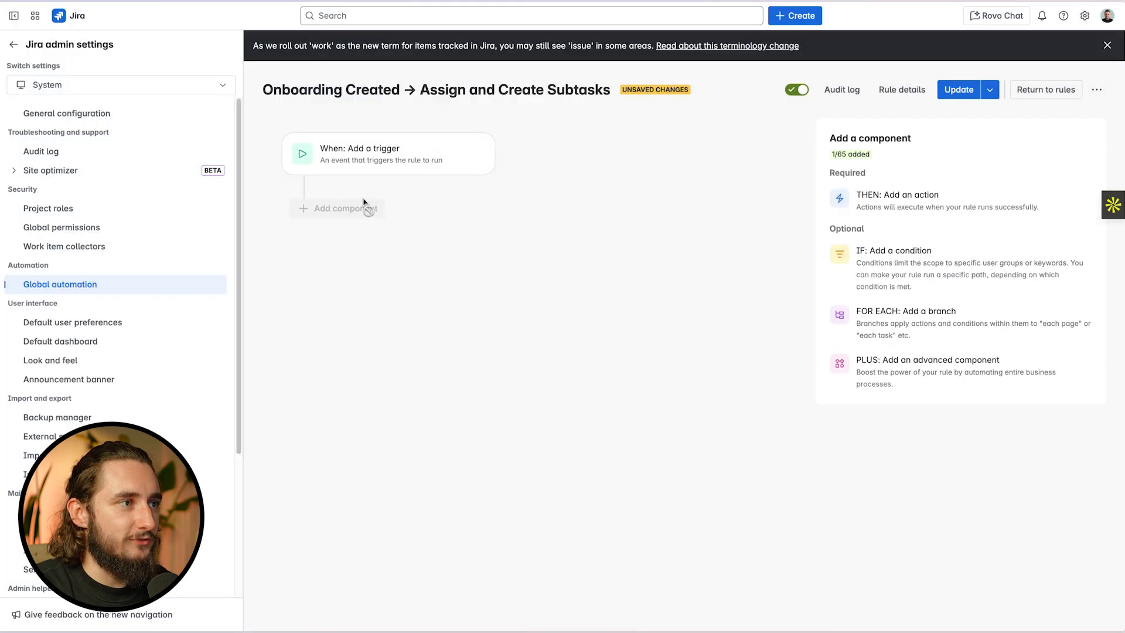
- Add a new IF or ELSE condition after the trigger that checks whether the work item's Status is one of Draft
click(944, 269)
click(915, 406)
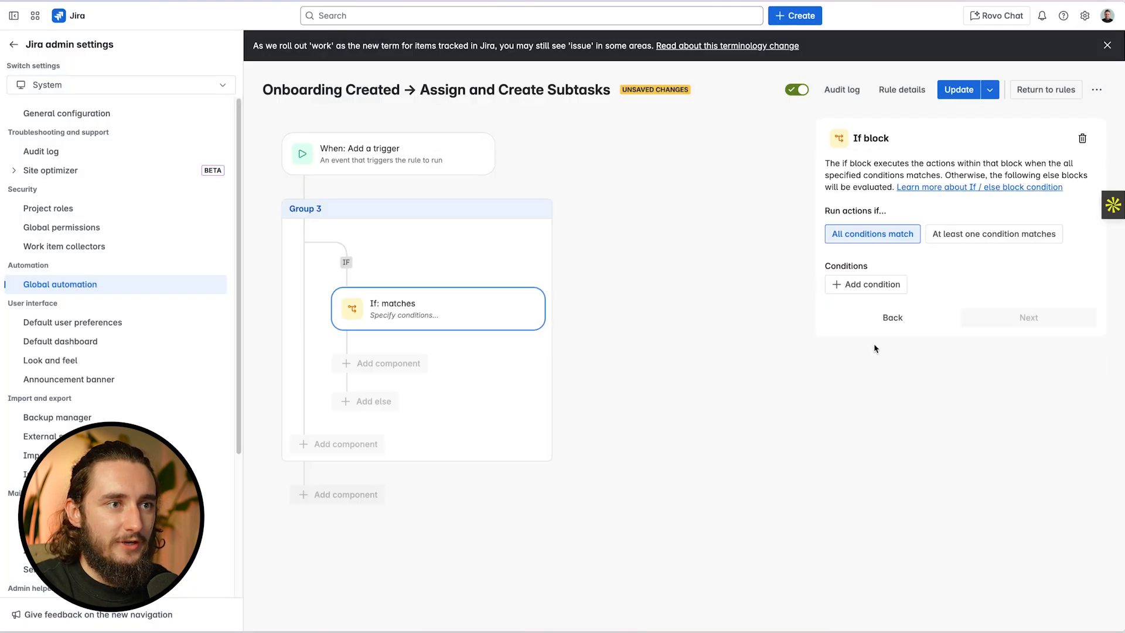
click(867, 285)
scroll(954, 434, down, 2)
scroll(957, 434, up, 1)
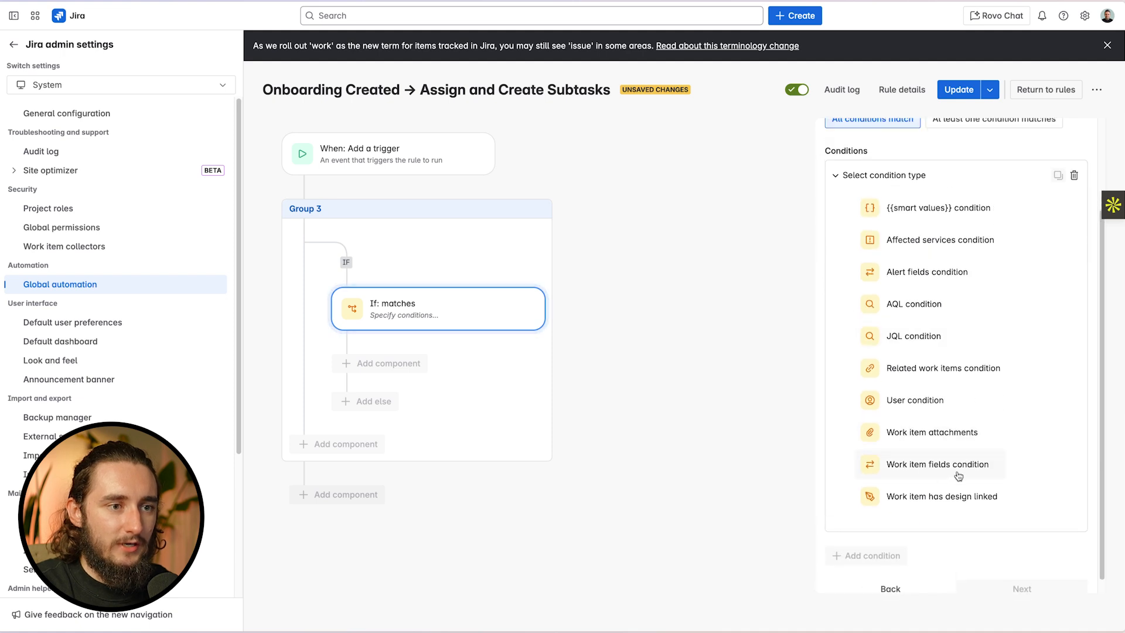
click(929, 467)
click(916, 360)
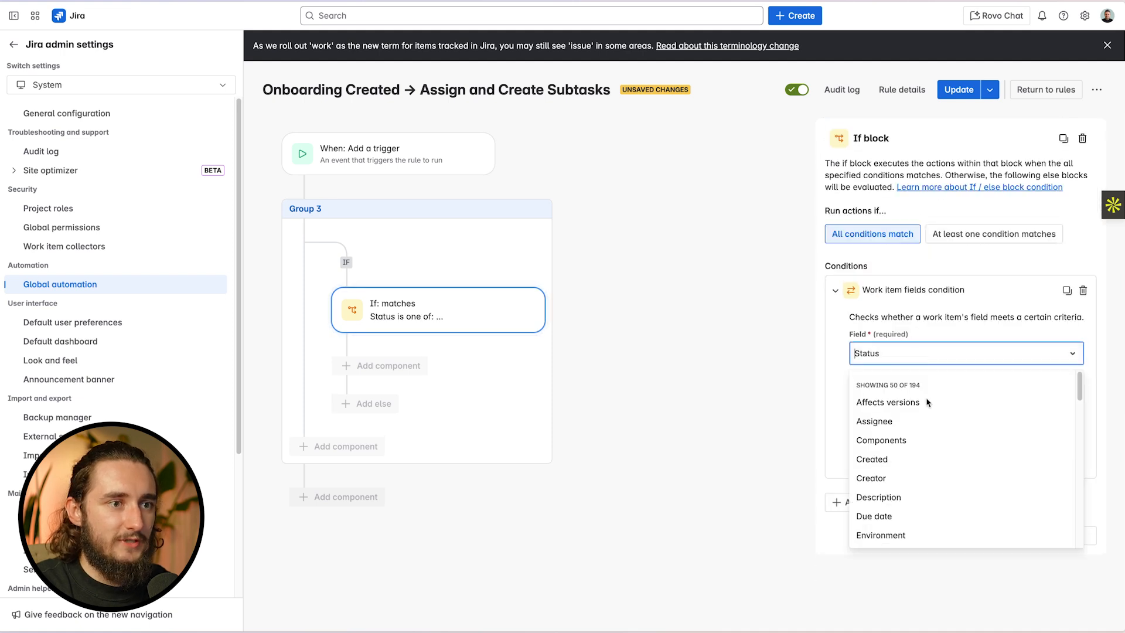
click(809, 389)
click(912, 443)
click(904, 479)
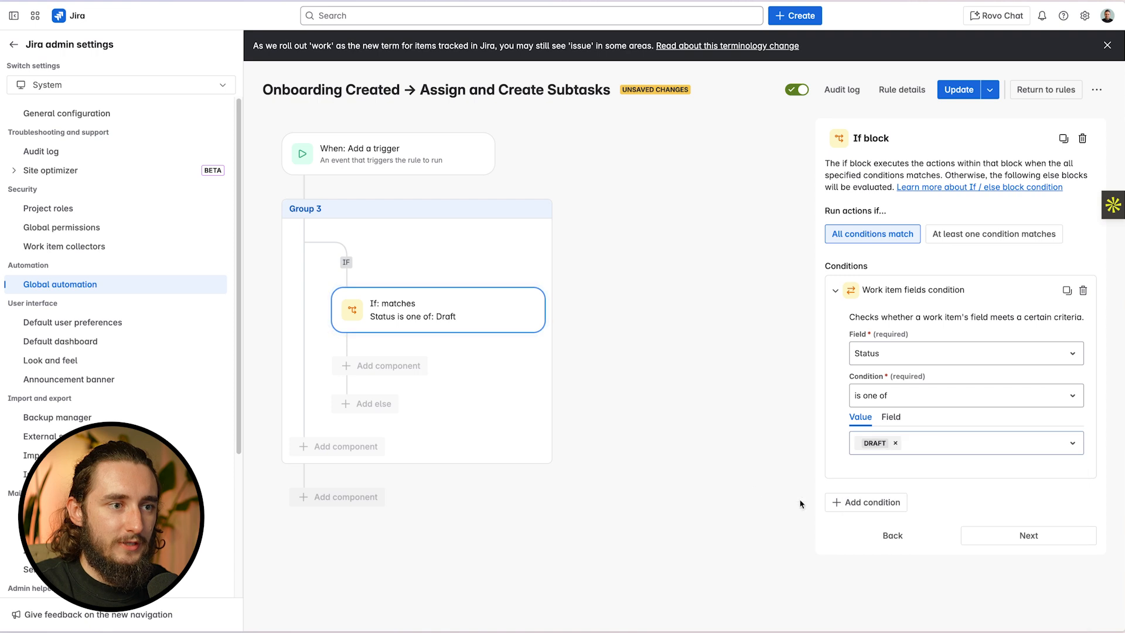
- Add an action inside the if block and search the available actions for "crea" and "subta"
click(1029, 536)
click(878, 217)
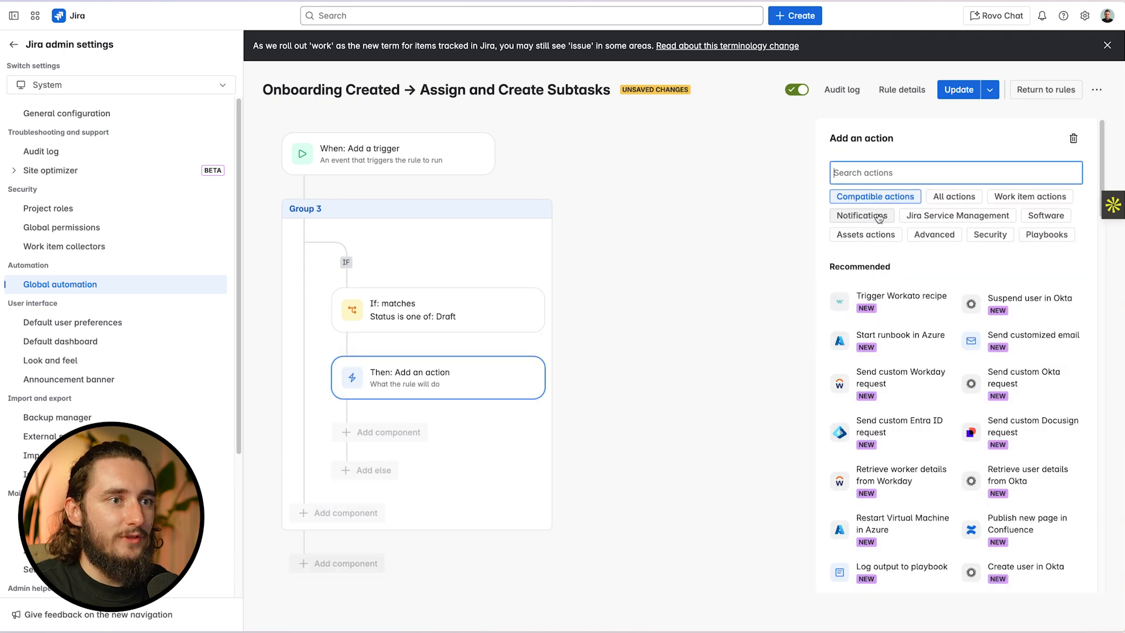
text(crea)
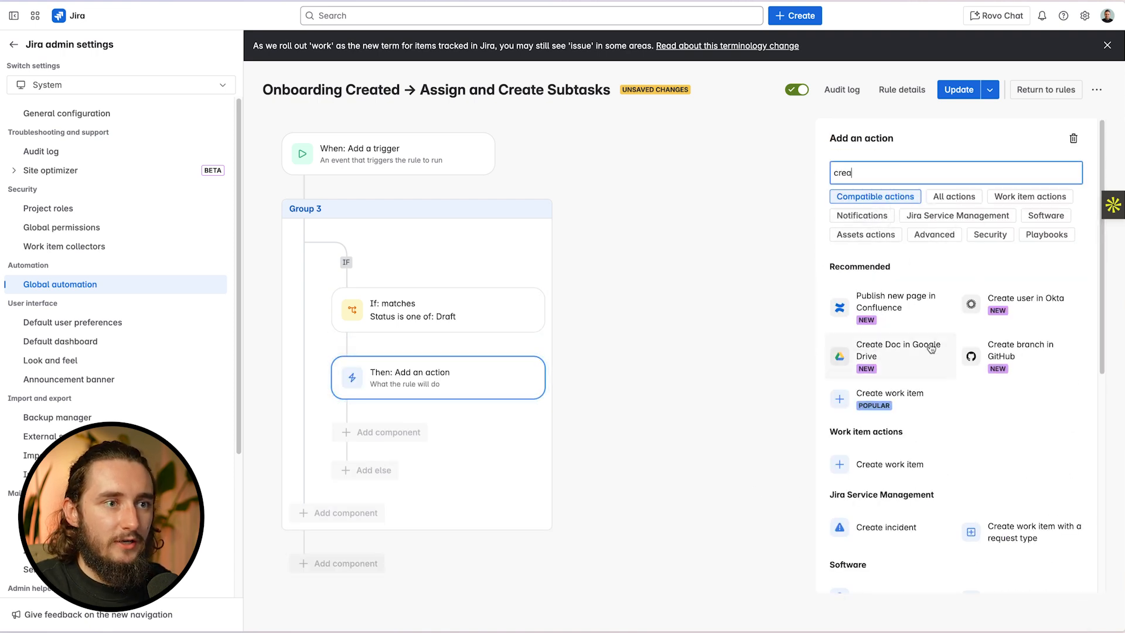
key(ctrl+a)
text(sub)
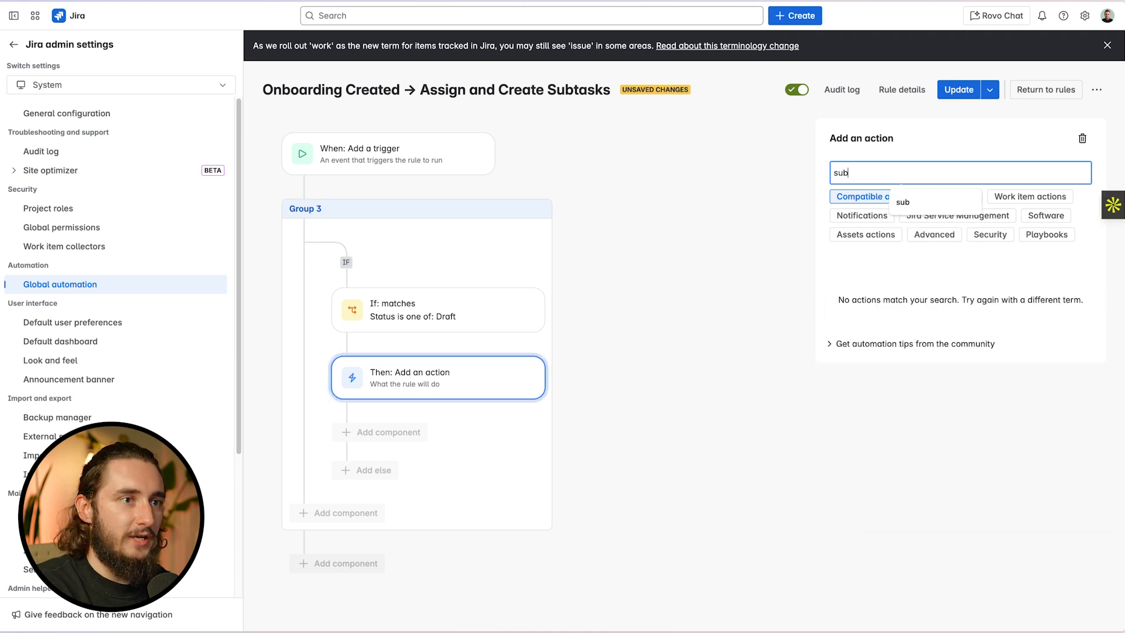
text(ta)
key(BackSpace)
key(BackSpace)
key(BackSpace)
key(BackSpace)
key(BackSpace)
- Add a Create work item action to the if block for project Customer Support (CS) with issue type New Feature
text(crea)
click(937, 394)
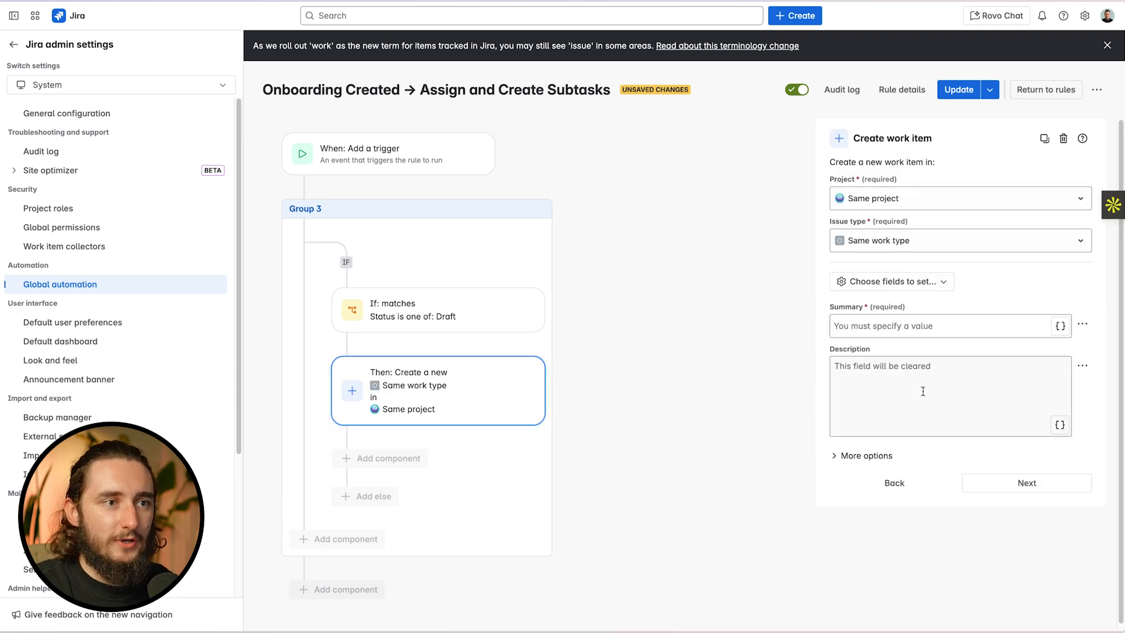
click(919, 329)
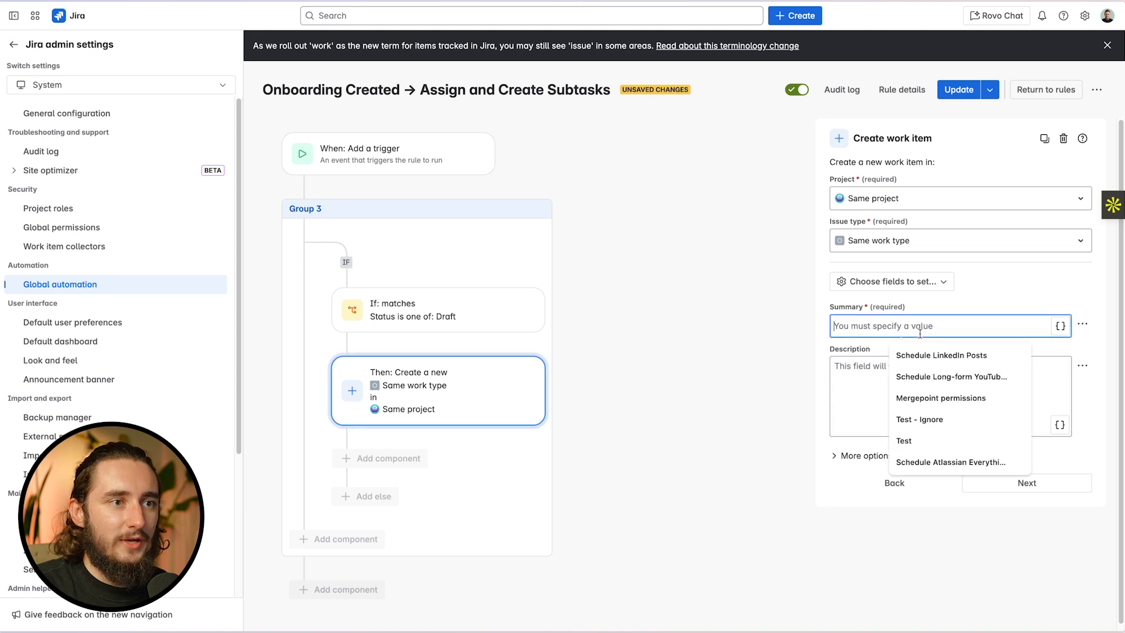
click(899, 199)
click(896, 286)
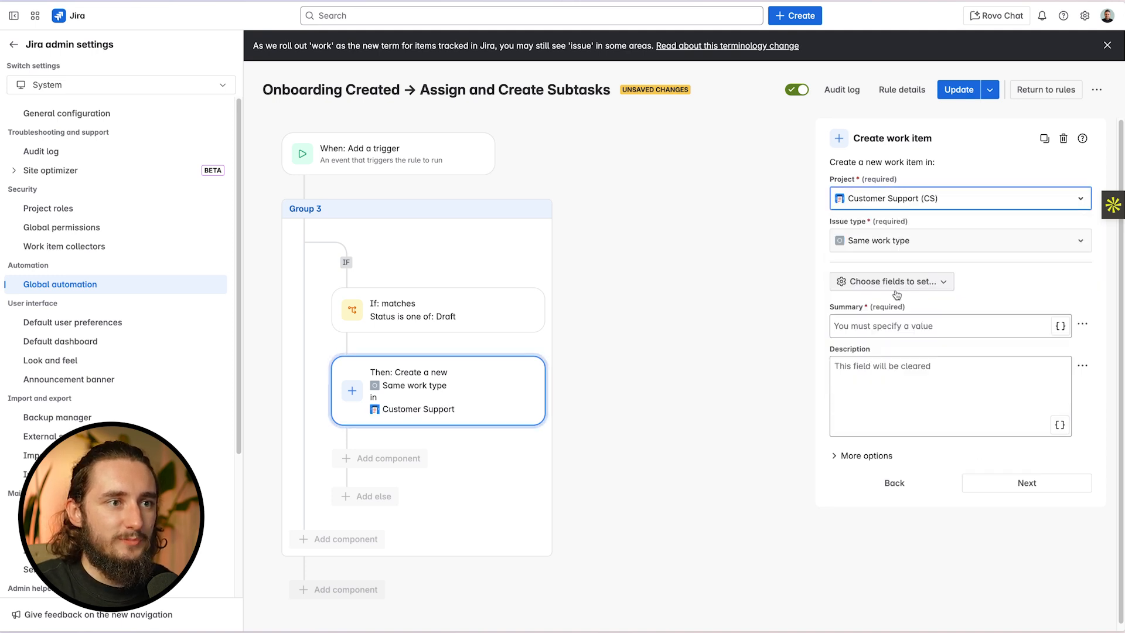
click(891, 241)
click(893, 315)
- Set the new work item's summary to "Test Issue" and accept the create action
click(867, 327)
text(RwarTest )
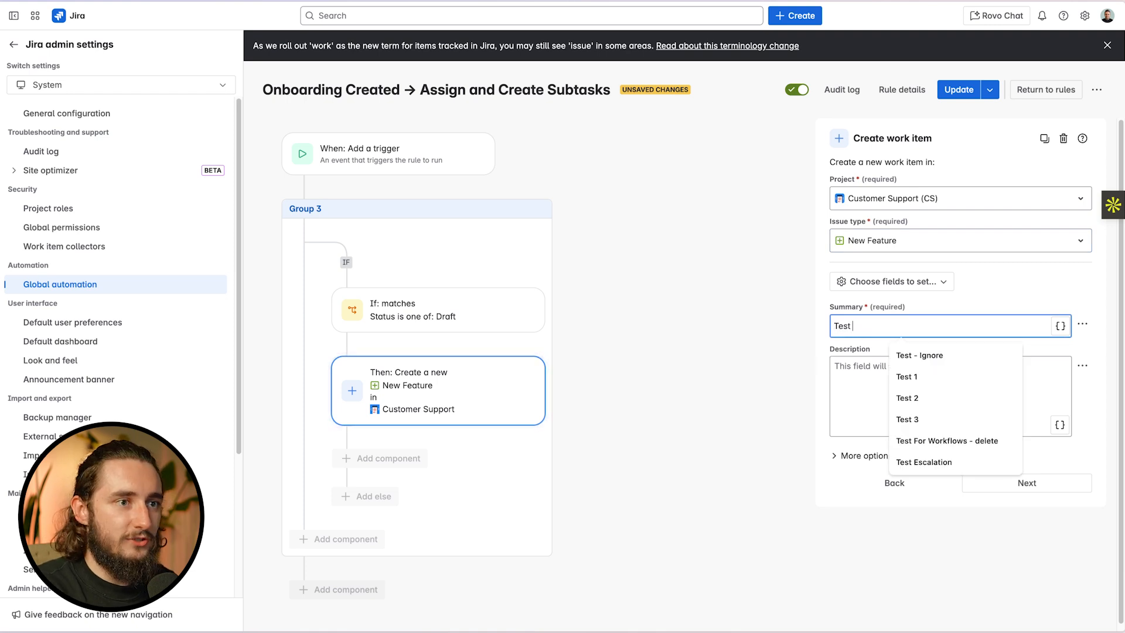
text(Isue)
key(BackSpace)
key(BackSpace)
text(se)
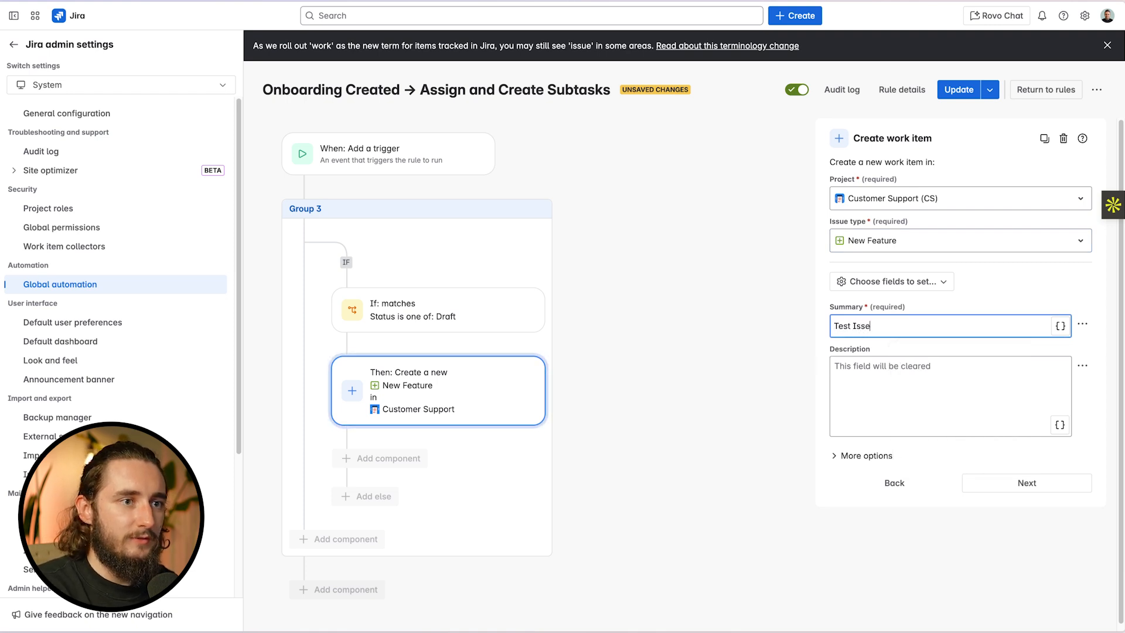
text(e)
click(989, 488)
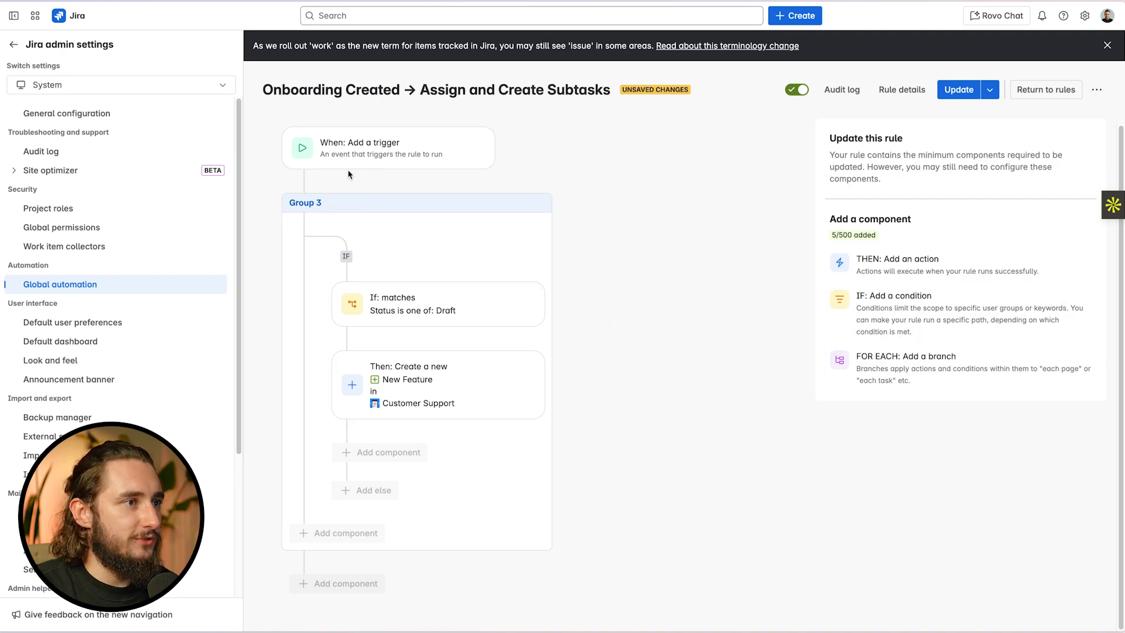
- Search the triggers for "crea" and set the rule's trigger to Work item created
click(372, 154)
text(crea)
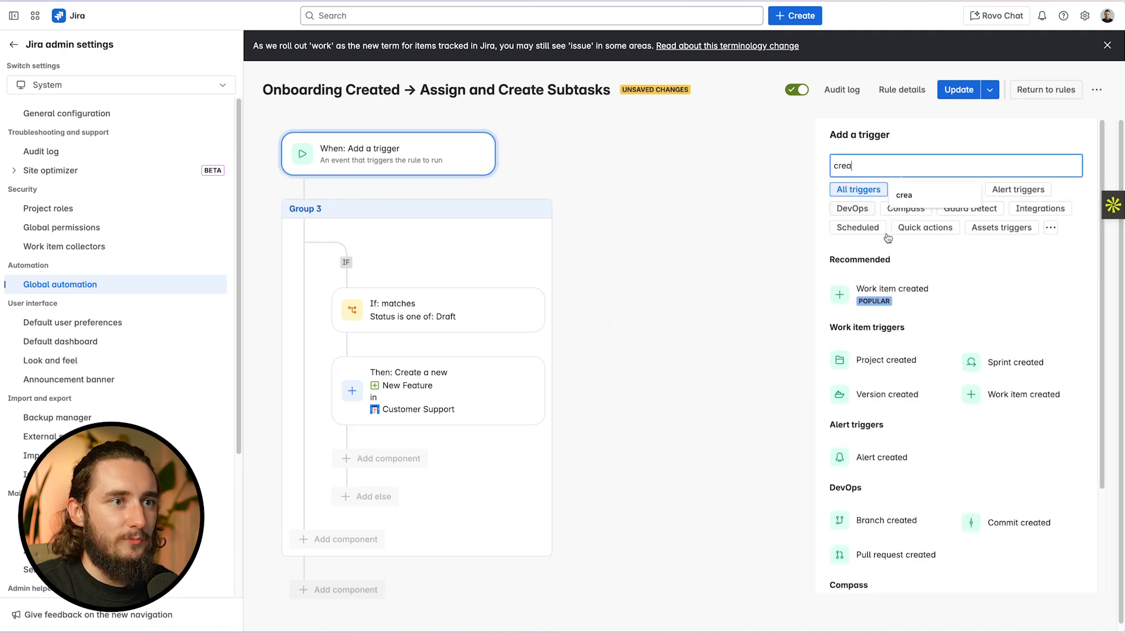
click(880, 305)
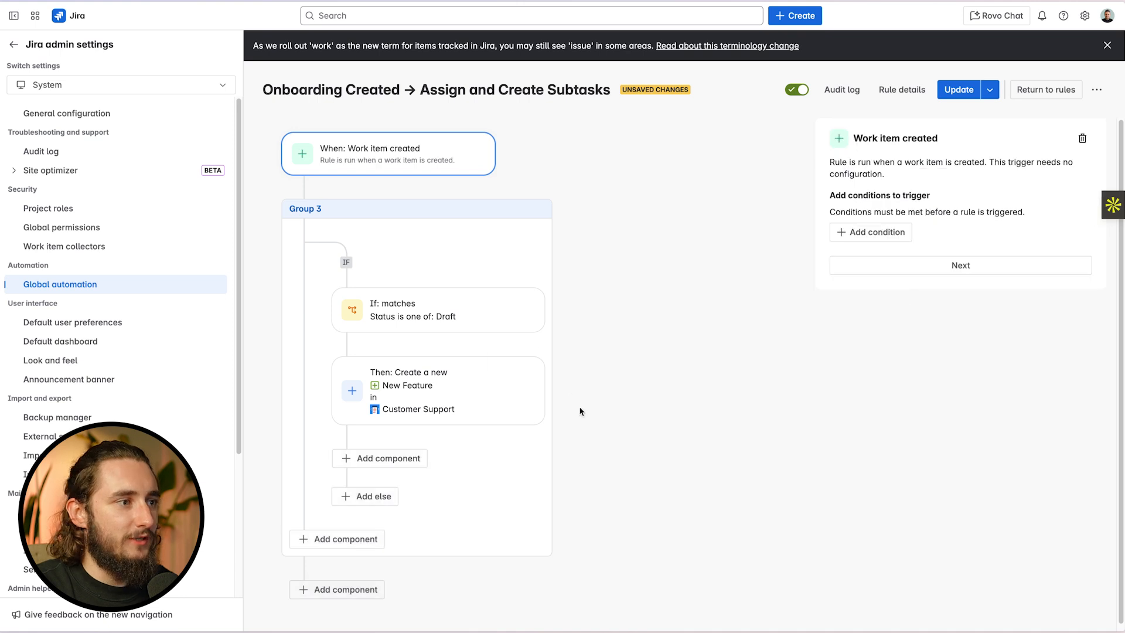
- Review the if block's Status condition and its create action, and add an else block without conditions below them
click(486, 309)
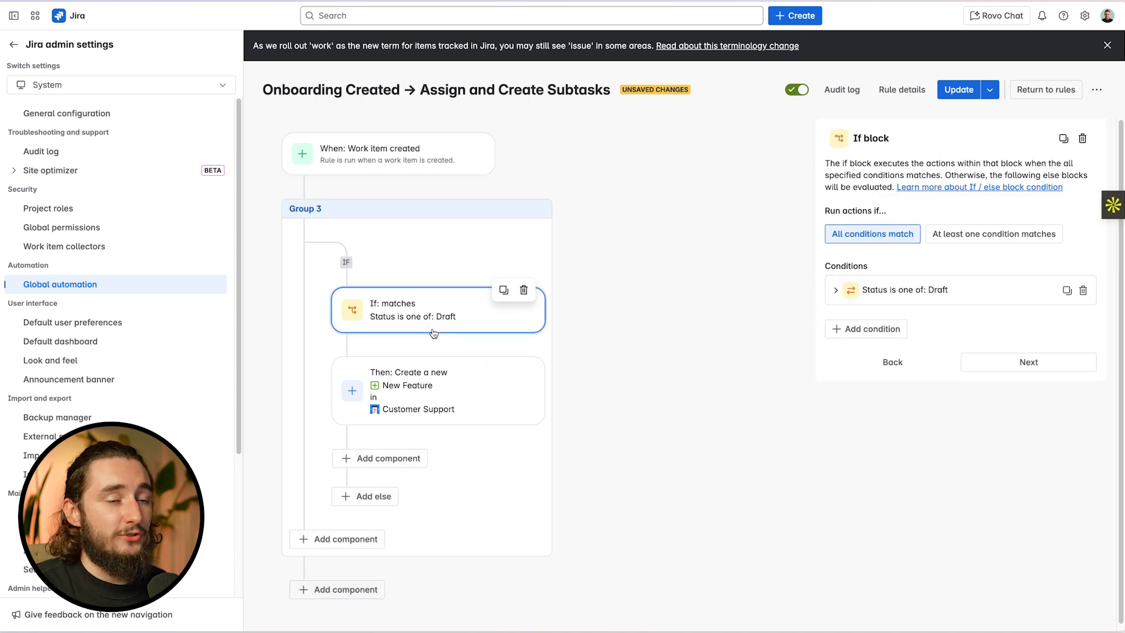
click(919, 301)
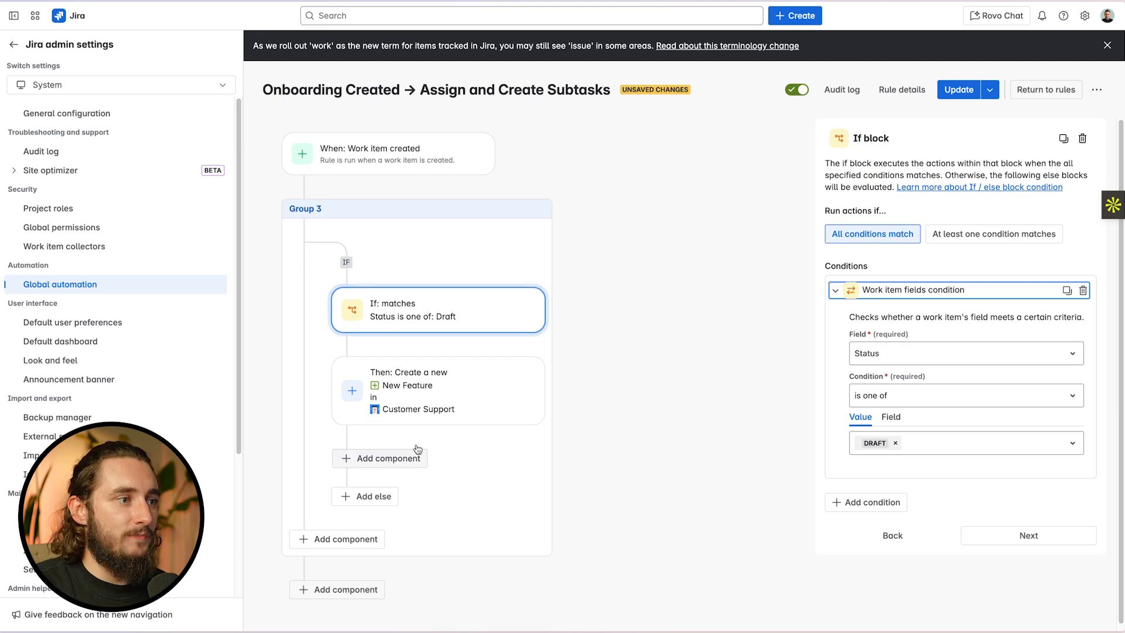
click(450, 391)
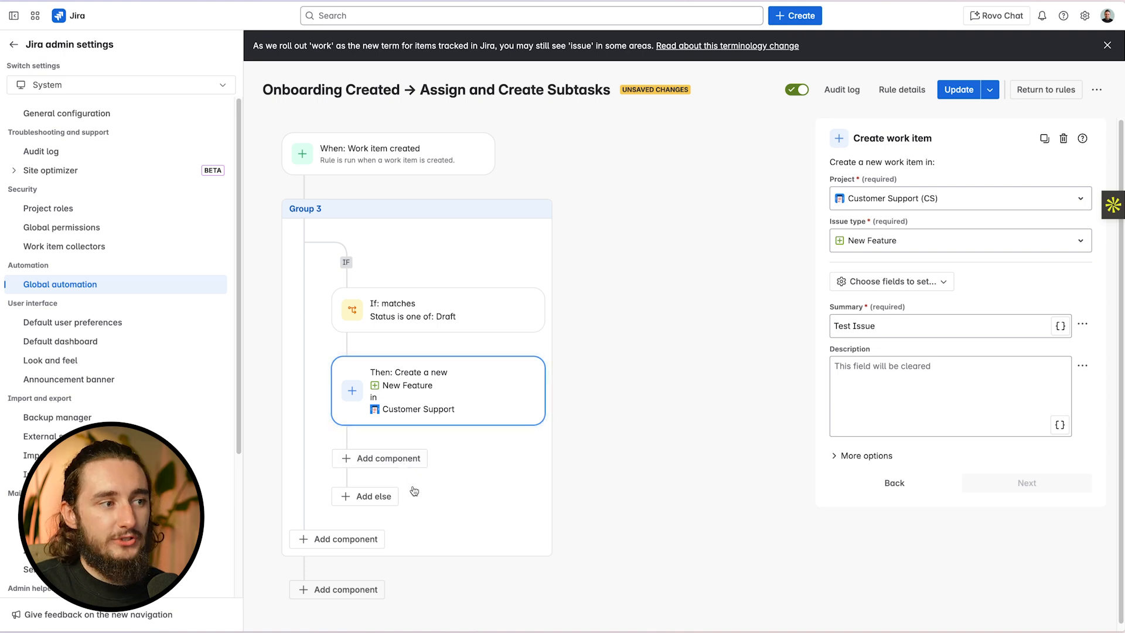
click(386, 501)
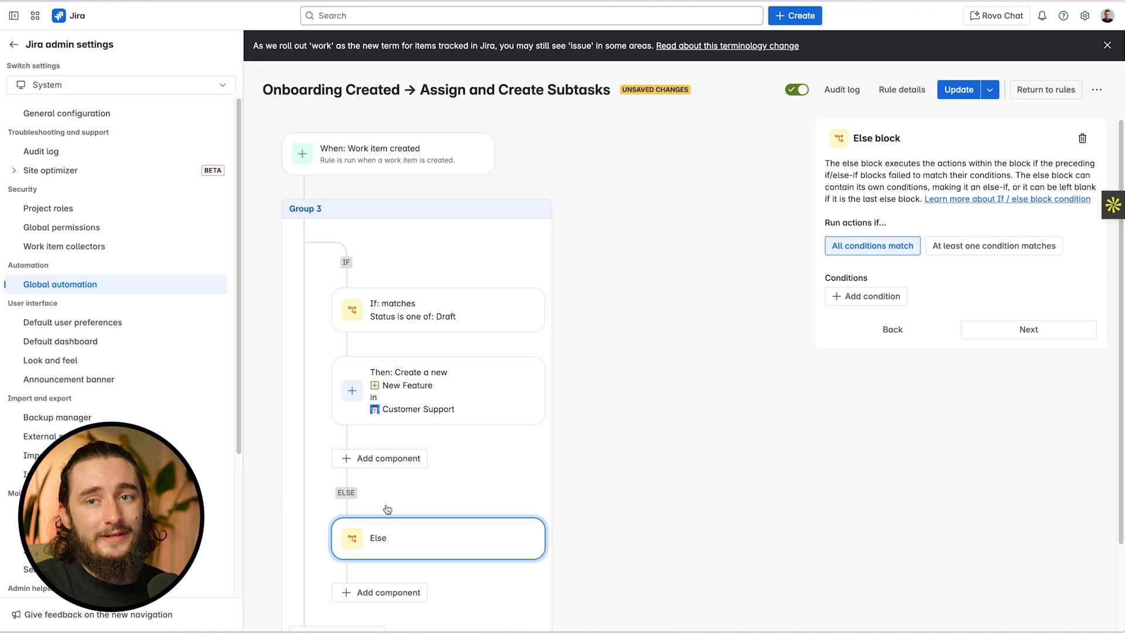
- Duplicate the New Feature create action, move the copy under the Else block, and open its summary for editing
scroll(390, 506, down, 2)
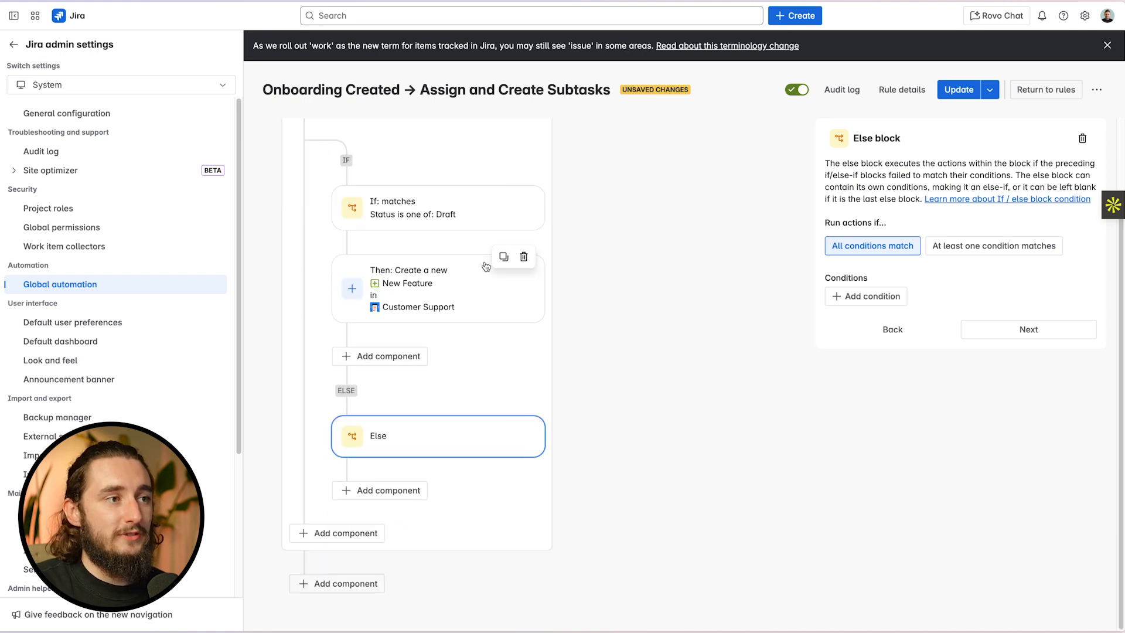
click(502, 257)
drag(440, 375, 445, 524)
click(915, 328)
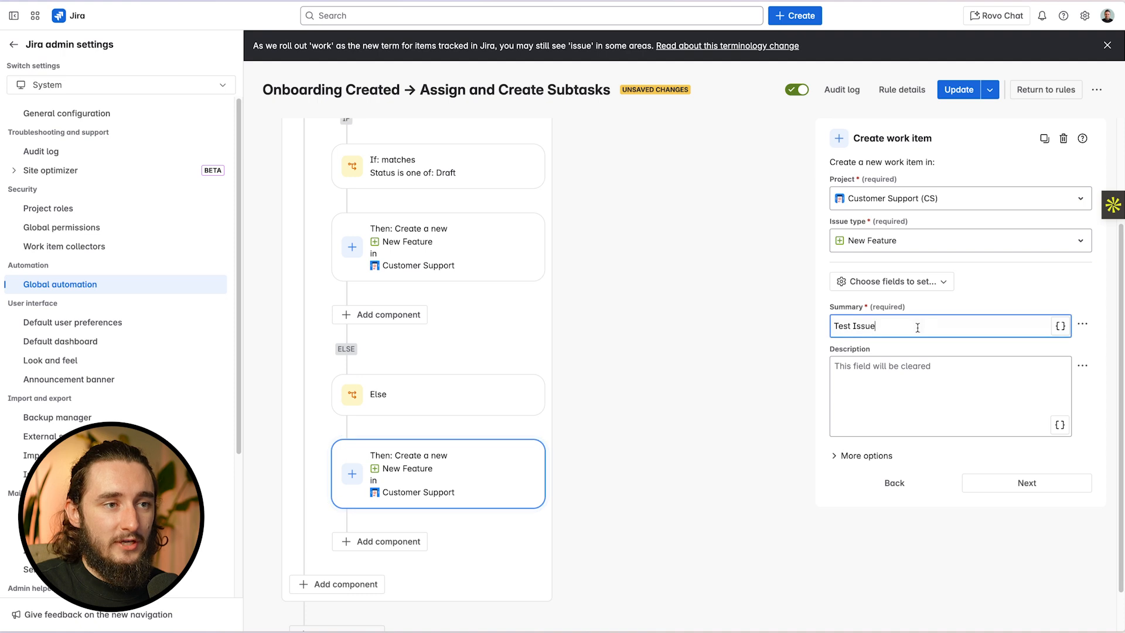
- Review the create-work-item actions in the If and Else branches and the settings of the Else block
scroll(439, 246, up, 1)
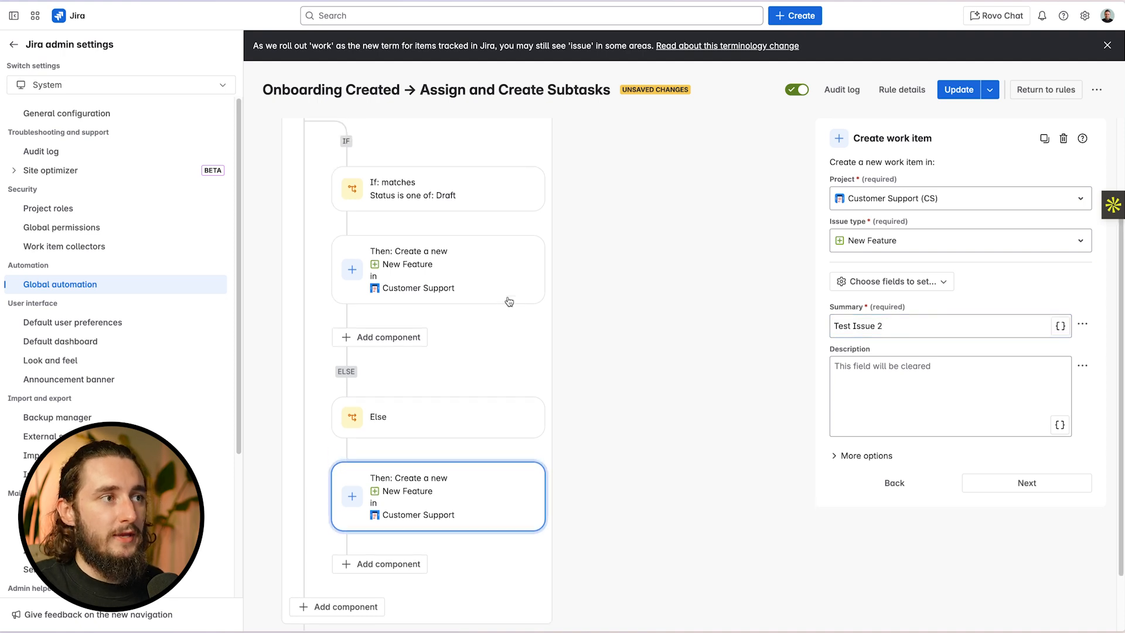
click(442, 199)
click(445, 271)
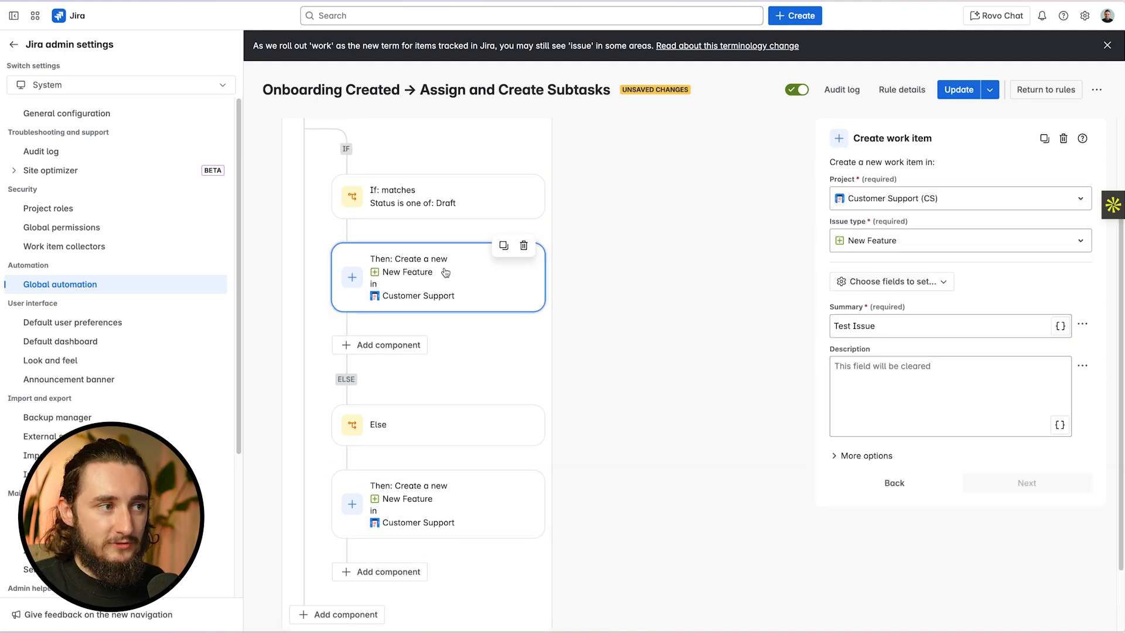
click(469, 437)
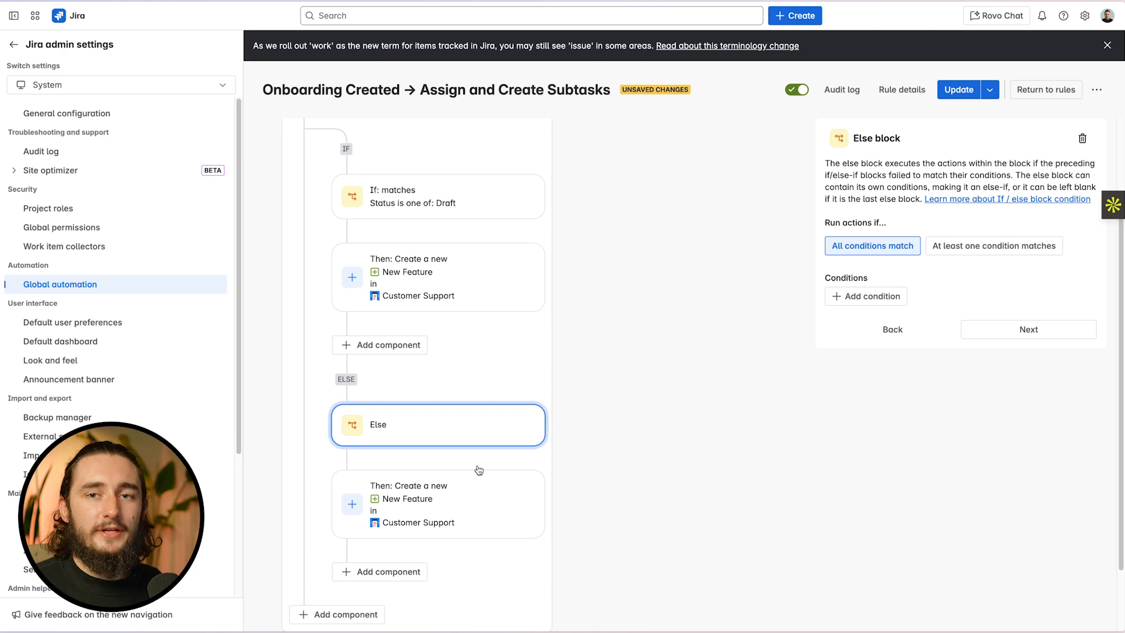
click(463, 495)
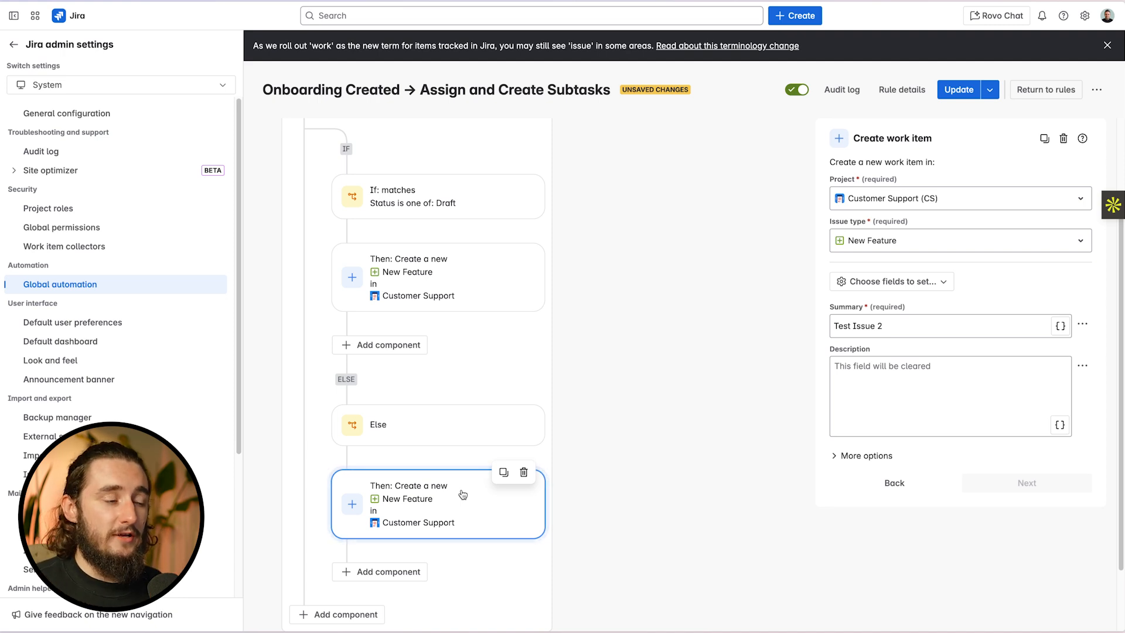
- Insert a new blank component at the end of the If/Else group, below the Else branch
scroll(410, 527, down, 2)
click(367, 541)
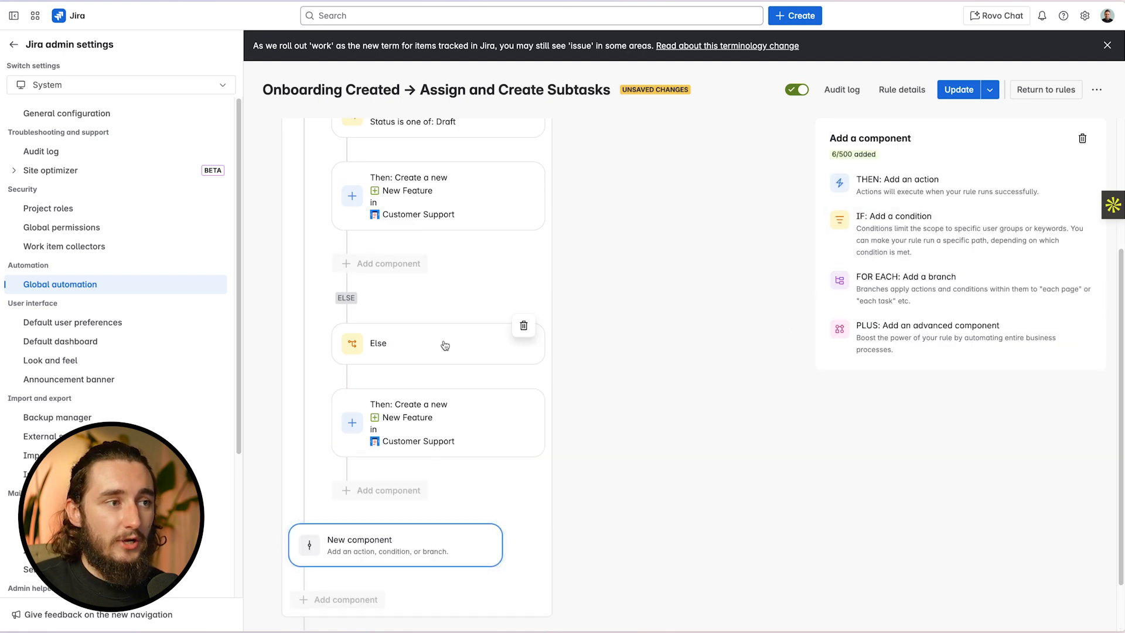
- Delete the whole If/Else group from the rule and start a new action directly after the Work item created trigger
scroll(423, 375, up, 2)
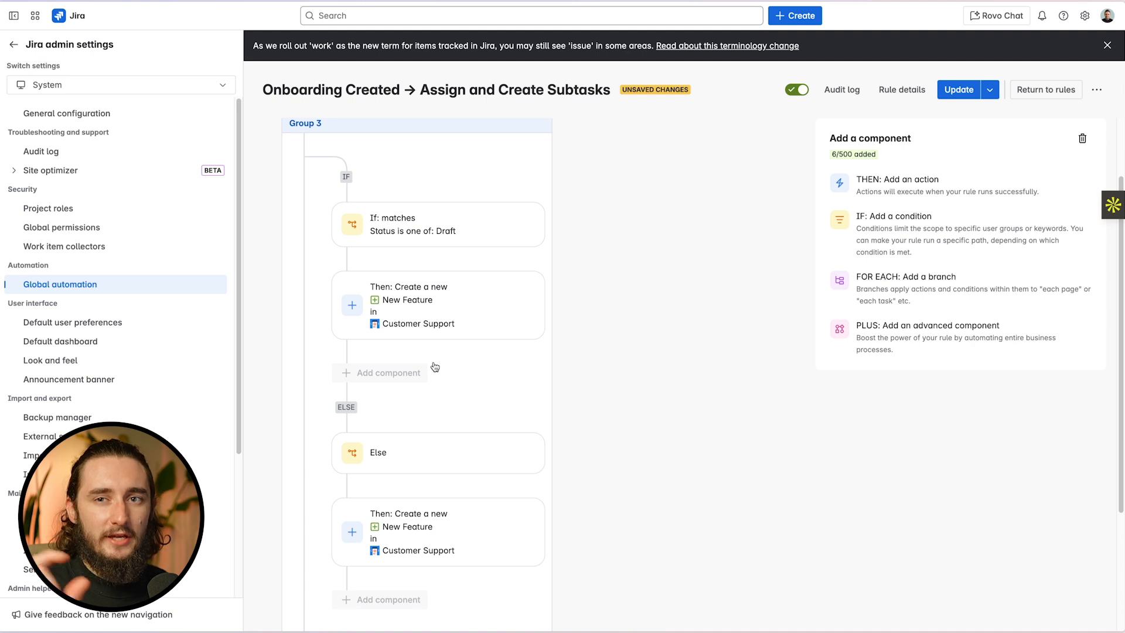
scroll(439, 293, up, 2)
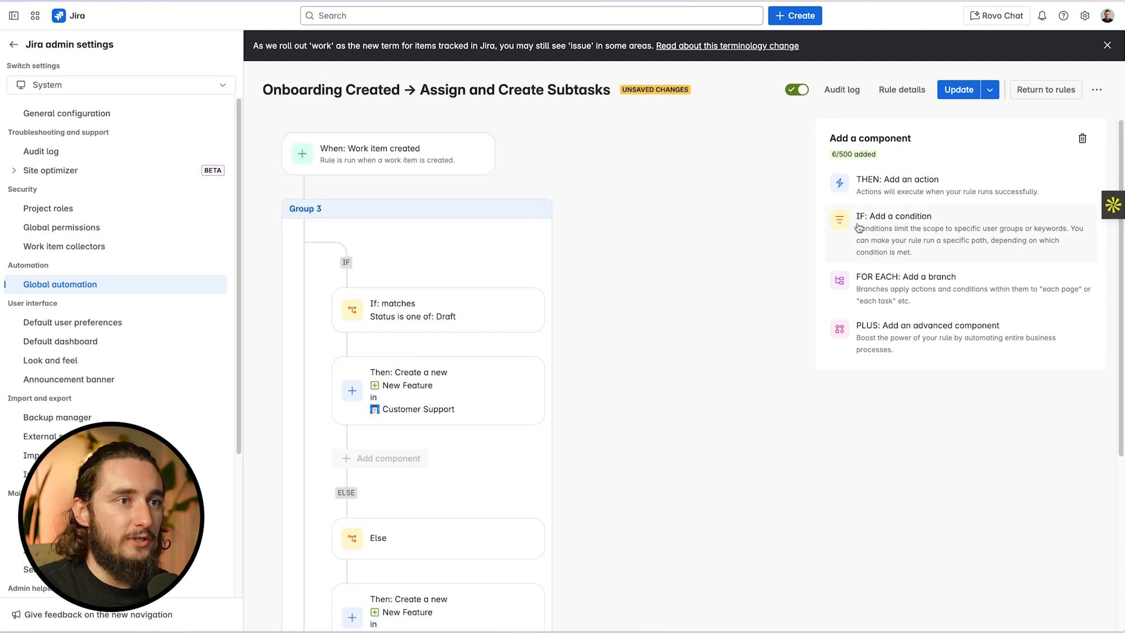
click(538, 205)
click(702, 129)
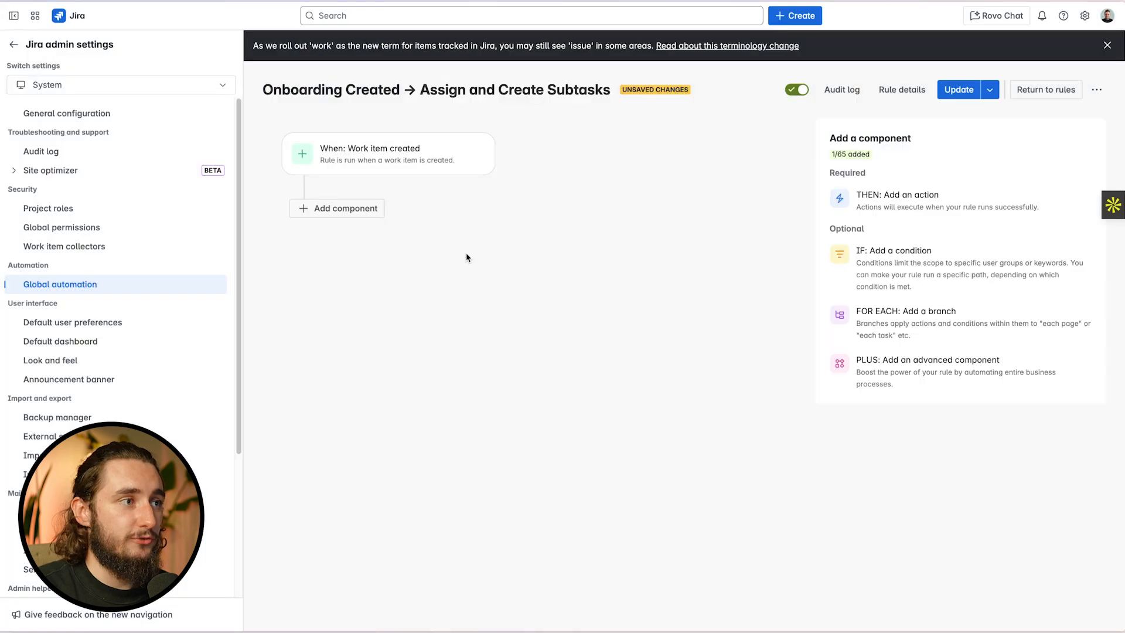
click(339, 209)
click(875, 199)
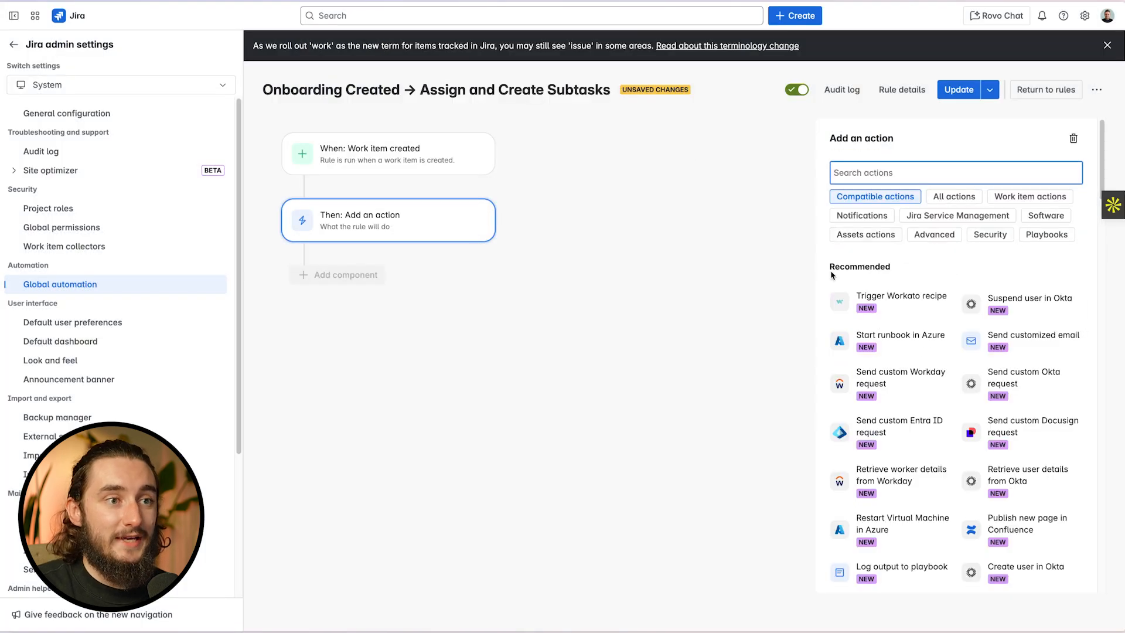
- Examine the catalogue of available actions, from work item actions and notifications through to the advanced and miscellaneous integrations
scroll(934, 342, down, 10)
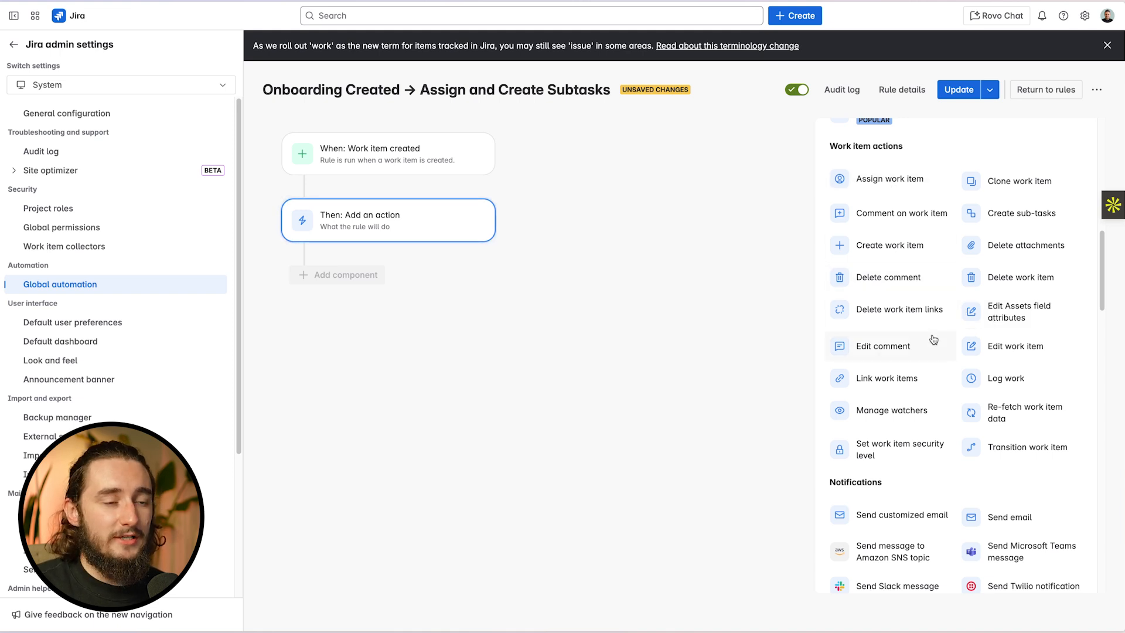
scroll(933, 341, down, 1)
scroll(990, 375, down, 1)
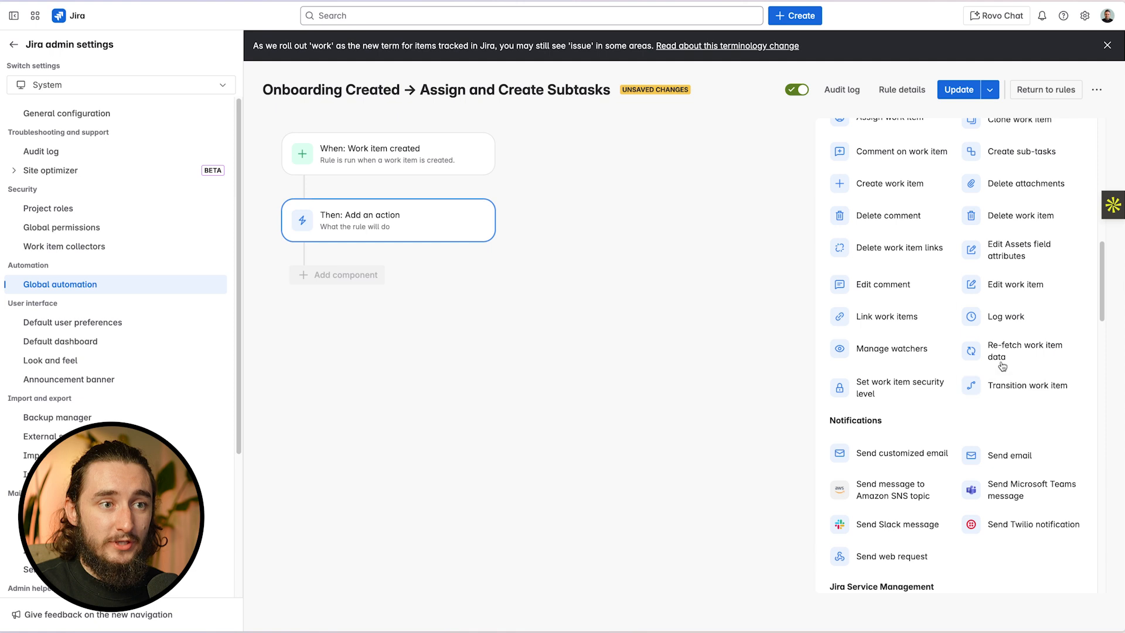
scroll(1026, 387, down, 1)
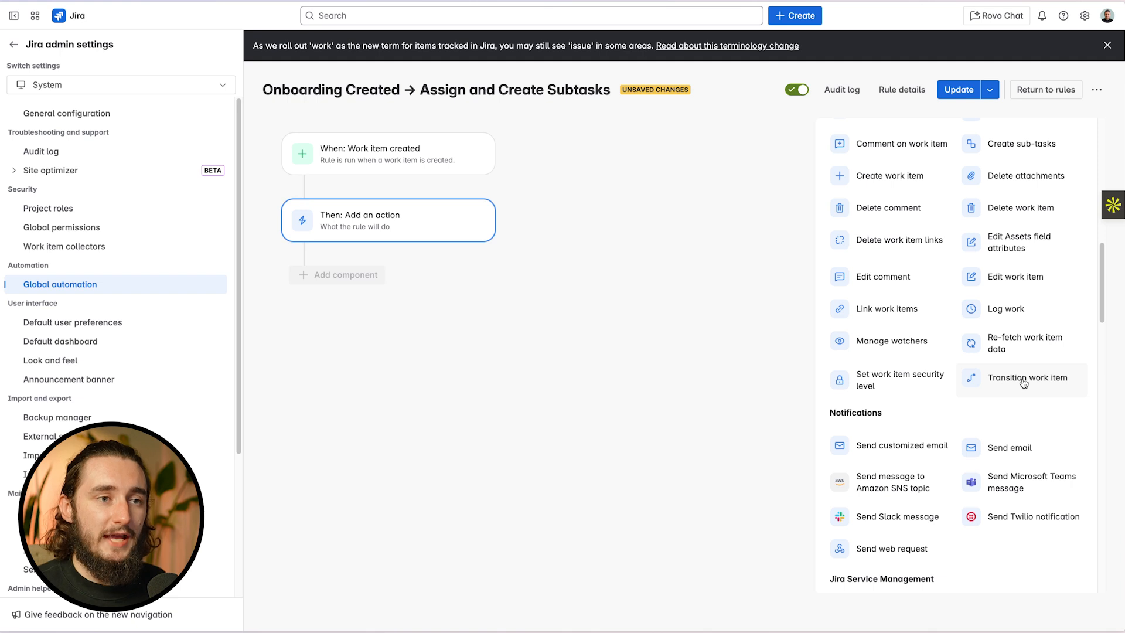
scroll(1008, 383, down, 2)
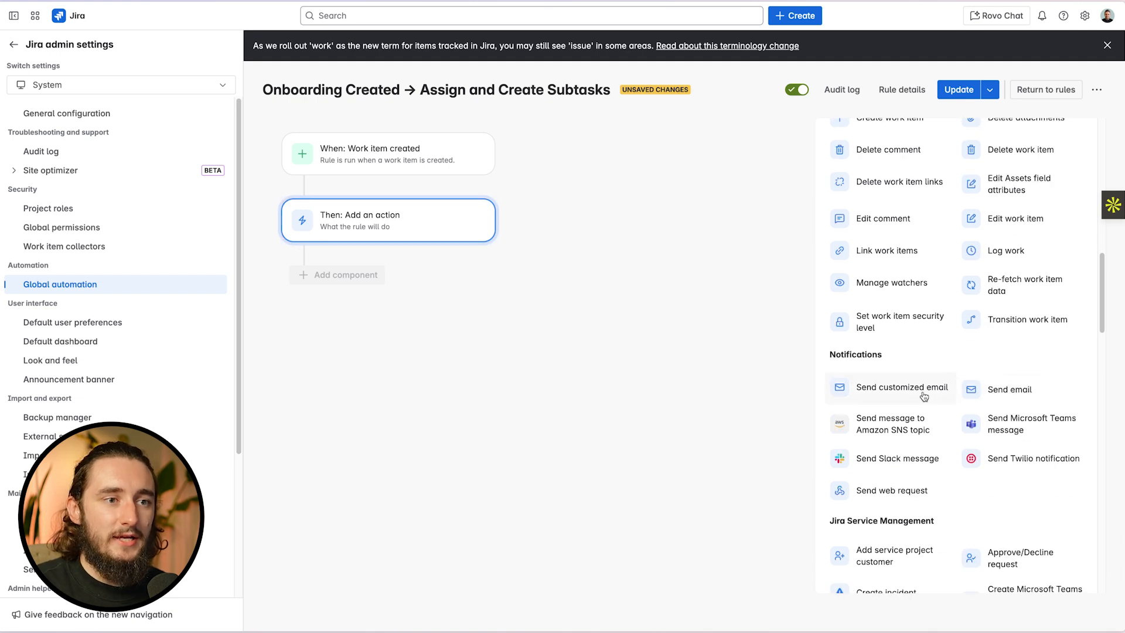
scroll(923, 398, down, 4)
scroll(909, 436, down, 15)
scroll(910, 436, down, 2)
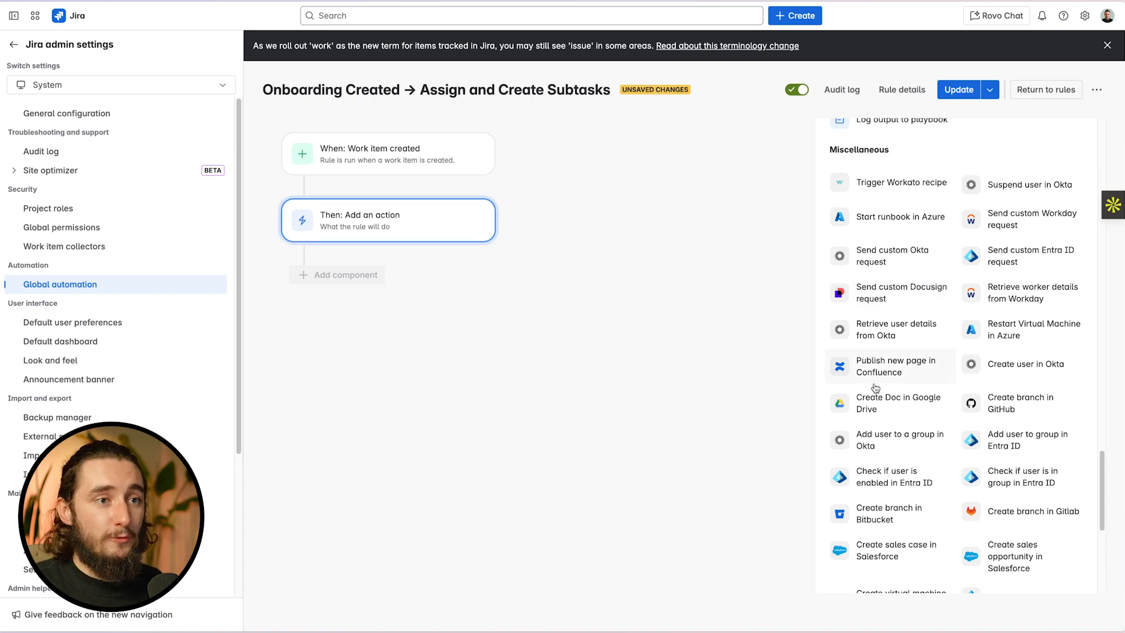
scroll(866, 408, down, 6)
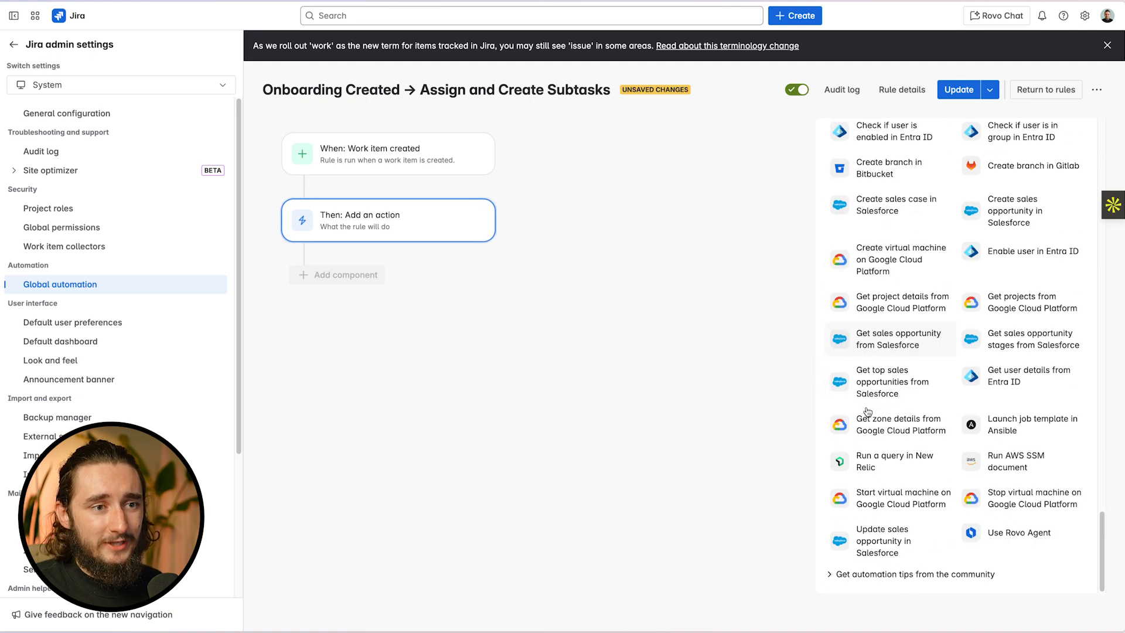
scroll(866, 411, up, 8)
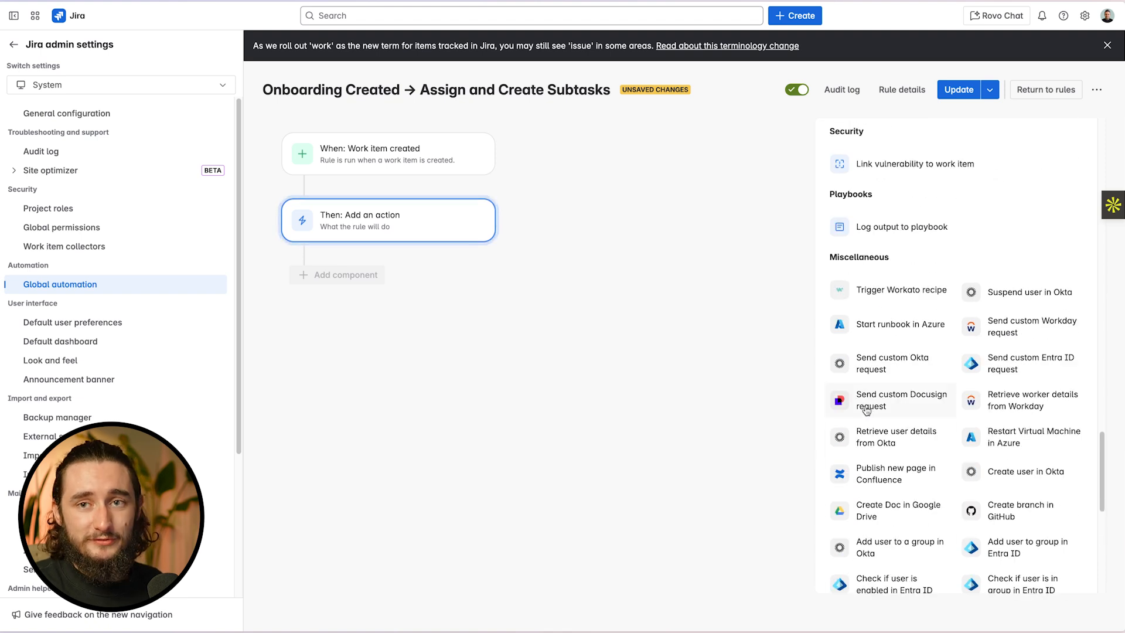
scroll(866, 408, down, 2)
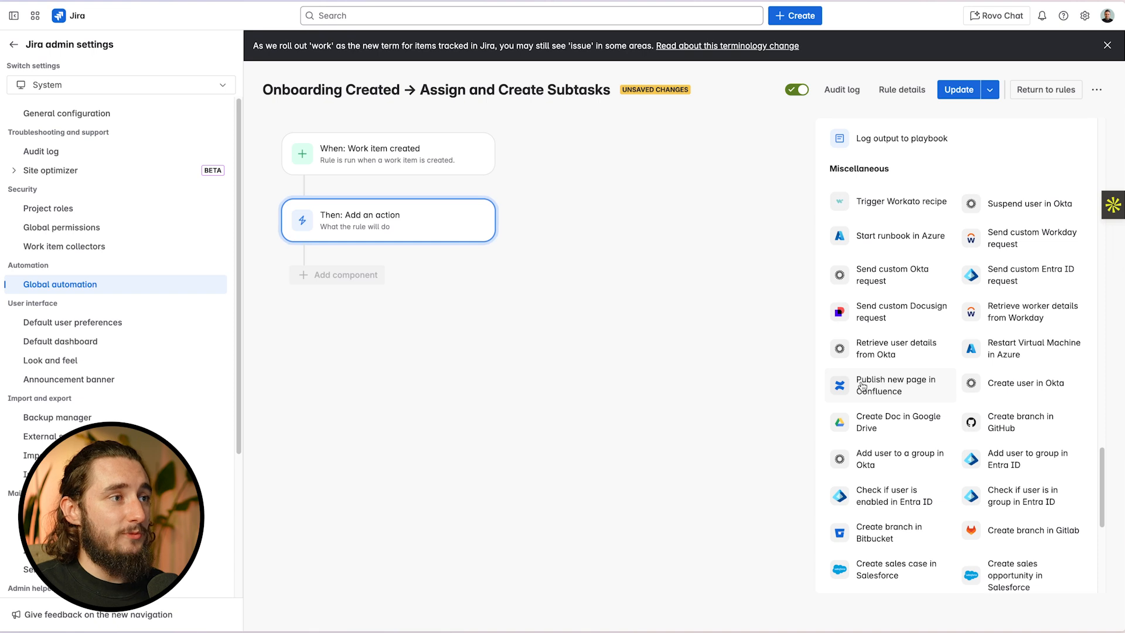
scroll(901, 429, up, 6)
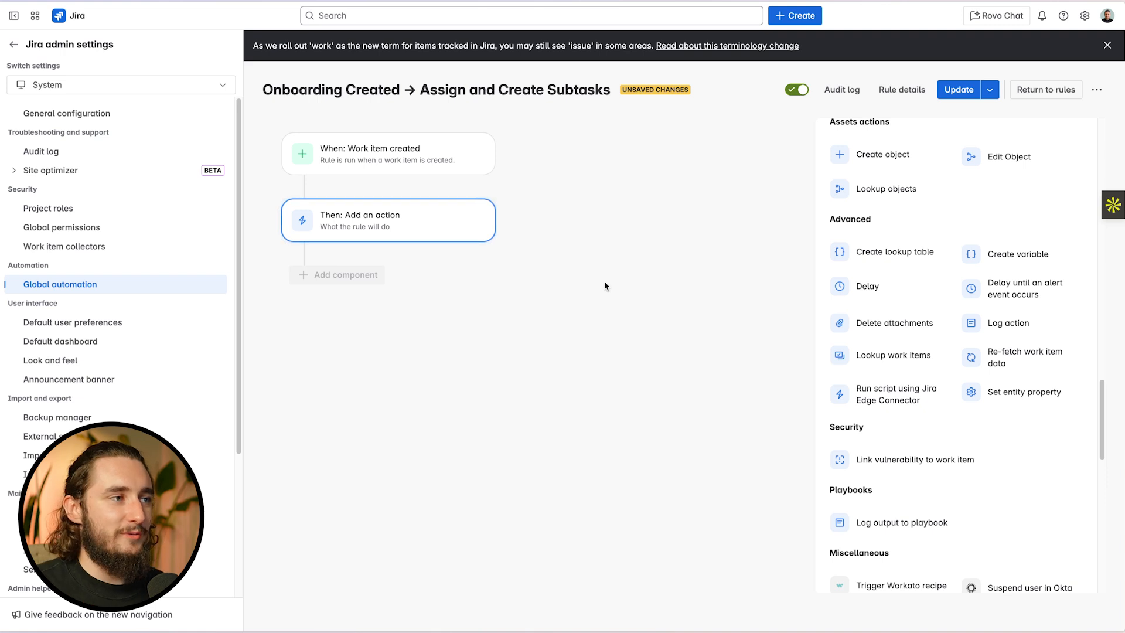
- Switch to the Cloud automation Support documentation and examine the issue properties and custom field entries in its issues smart values topic
click(95, 205)
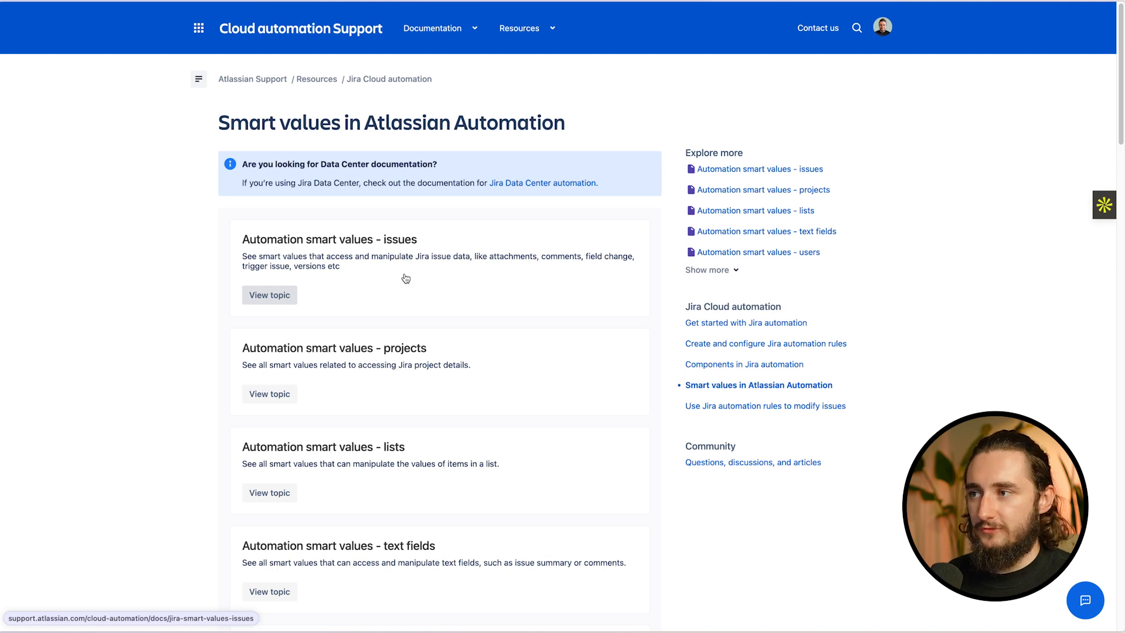
click(279, 300)
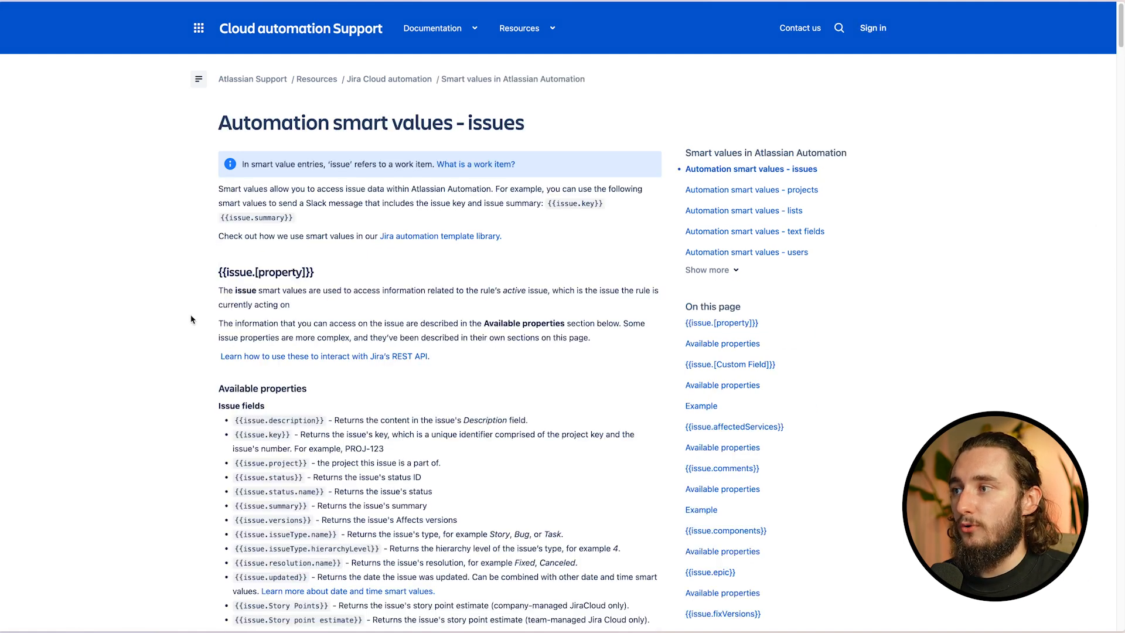
scroll(193, 319, down, 3)
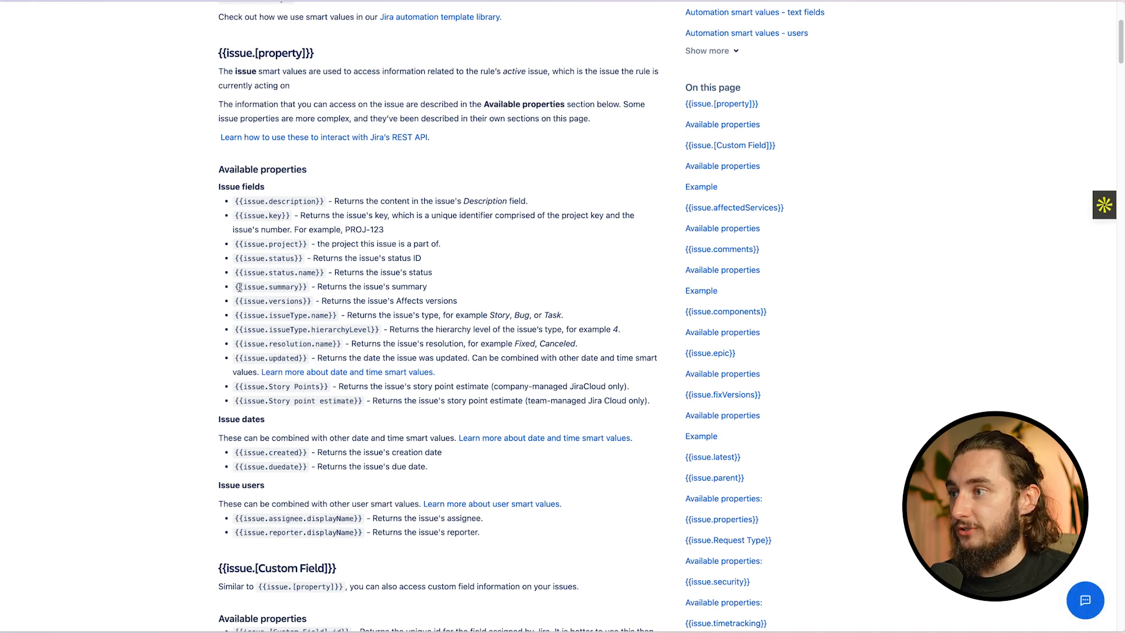
scroll(301, 293, down, 1)
scroll(266, 349, down, 3)
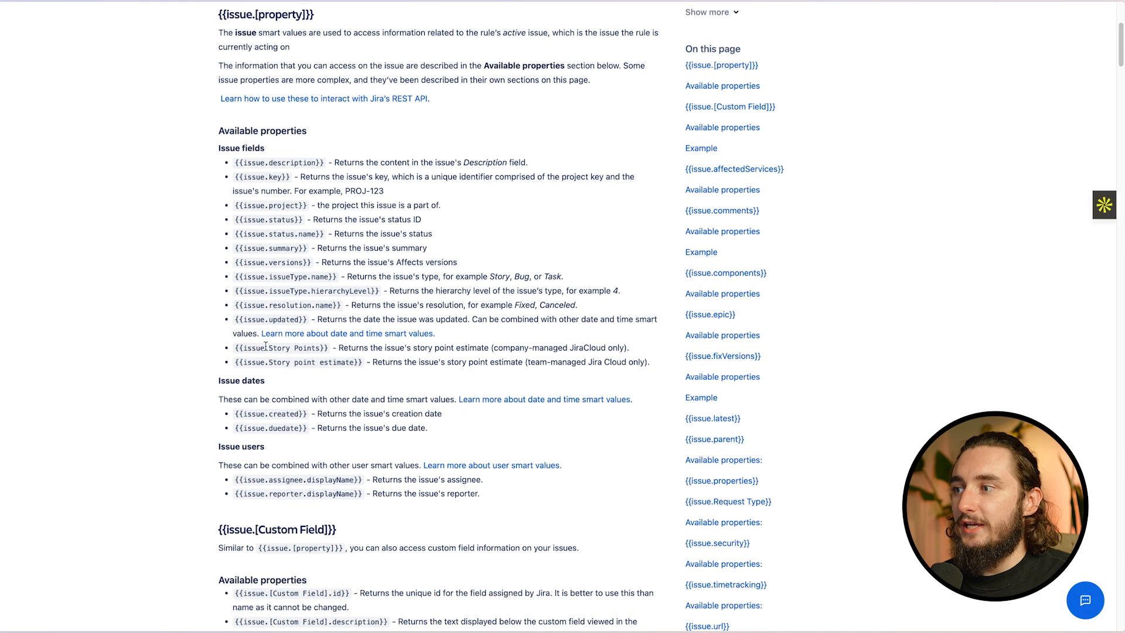
scroll(263, 349, down, 3)
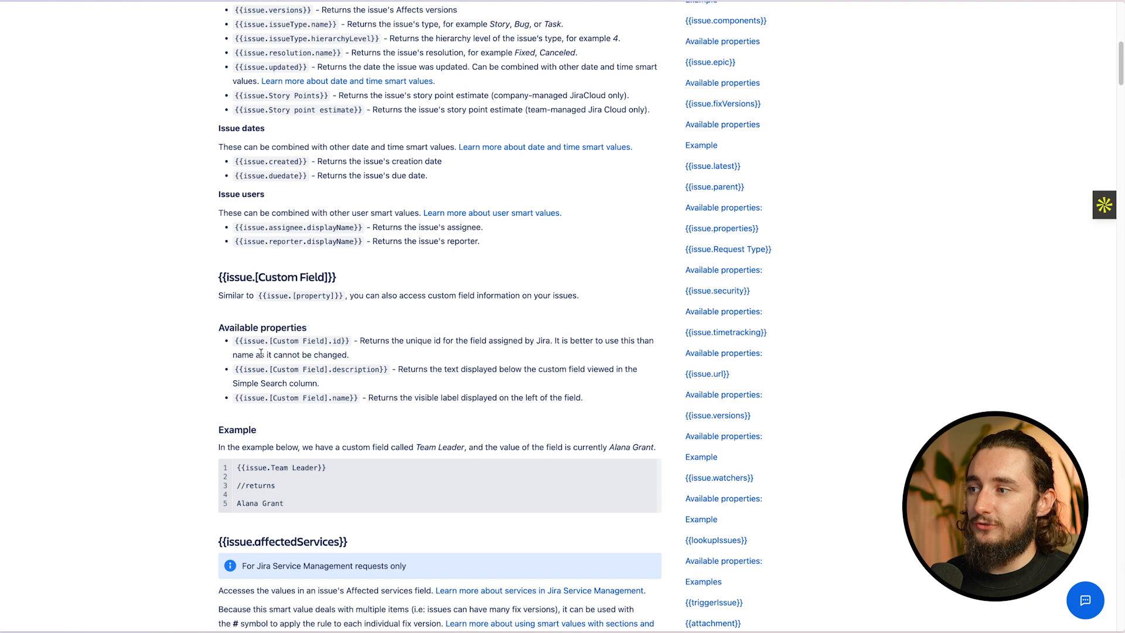
scroll(261, 351, down, 1)
drag(236, 333, 352, 338)
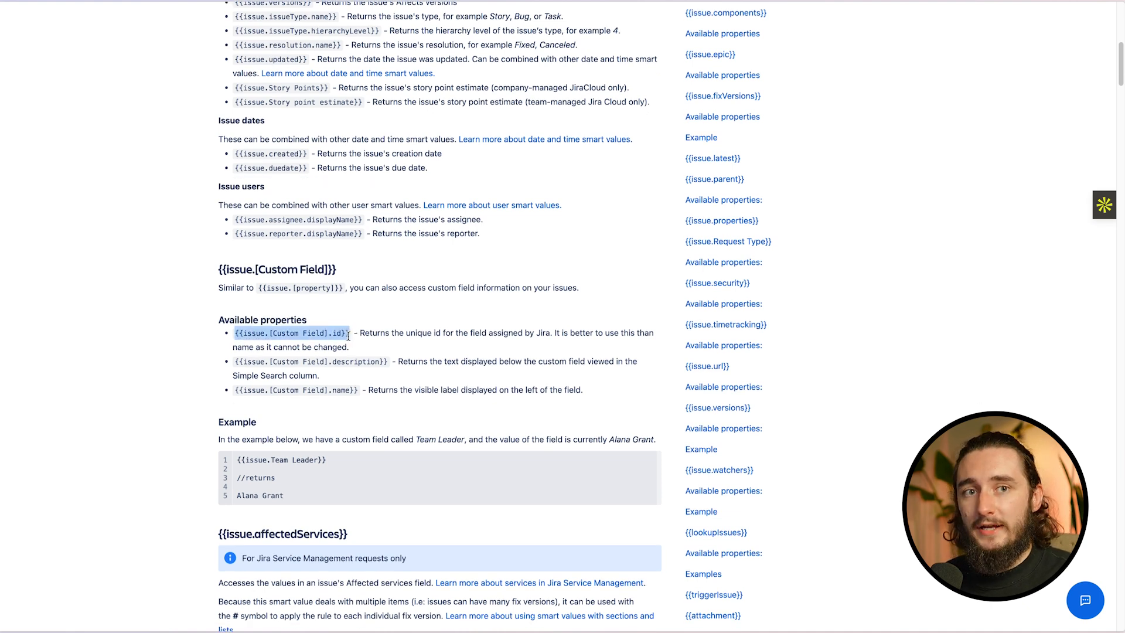
scroll(209, 375, up, 4)
click(208, 375)
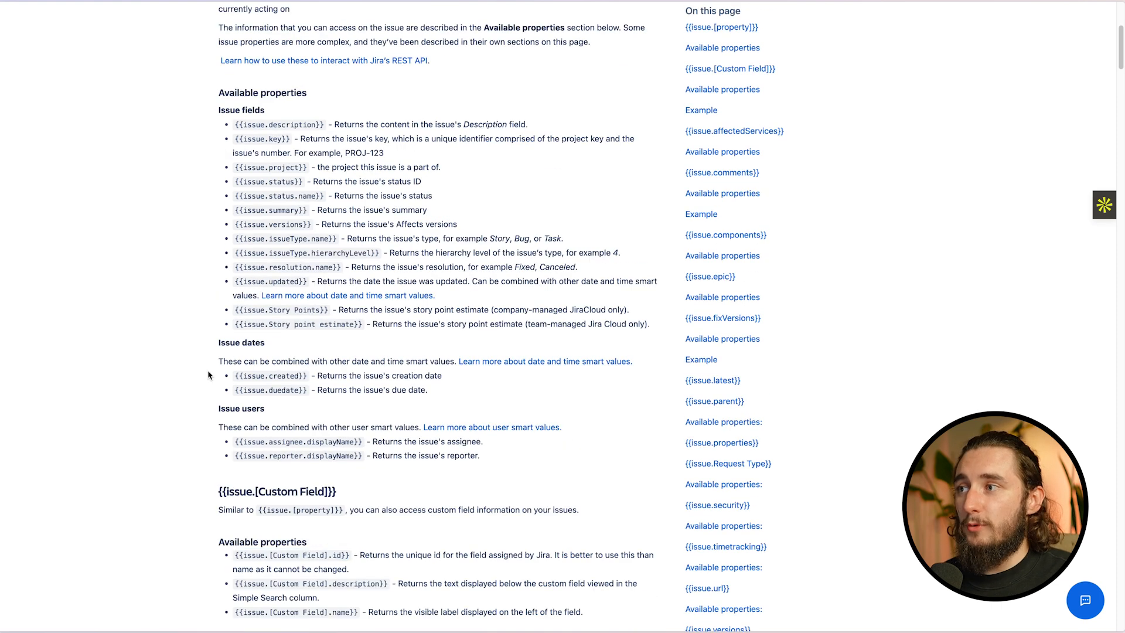
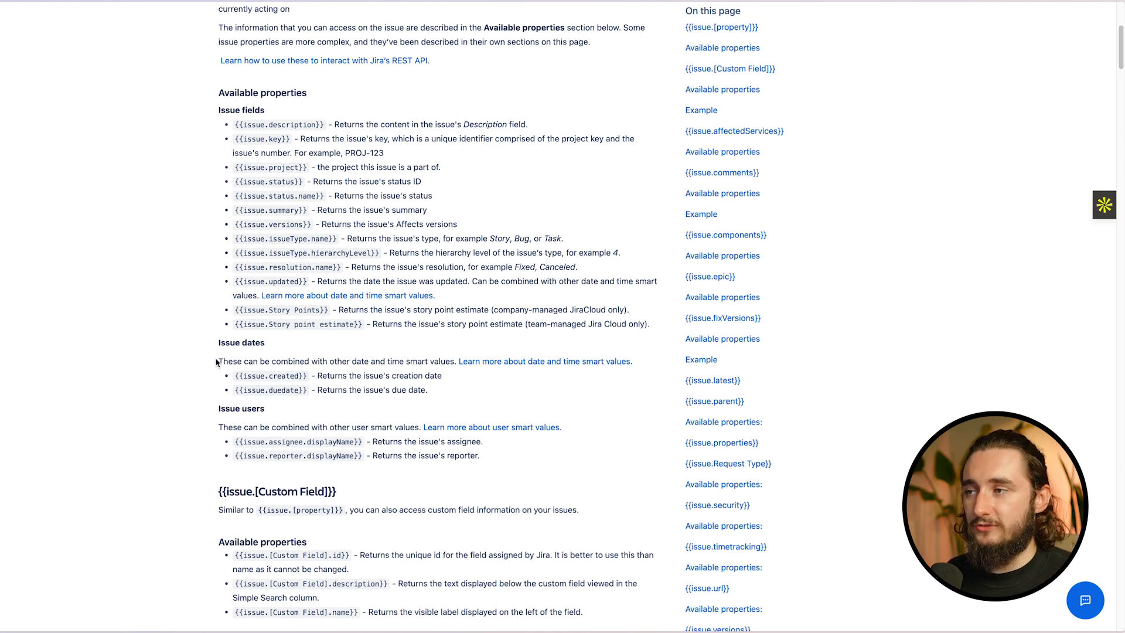
scroll(218, 363, down, 1)
scroll(202, 274, down, 6)
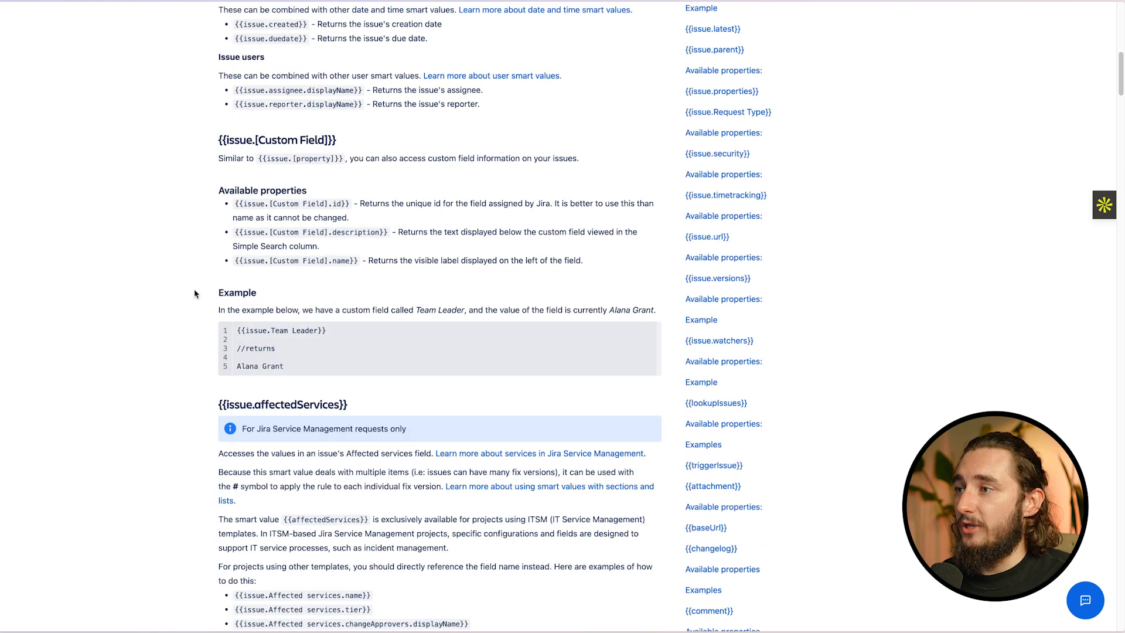
- Return to the smart values overview and look through the other topics, such as lists, conditional logic, and date and time
key(super+bracketleft)
scroll(234, 380, down, 2)
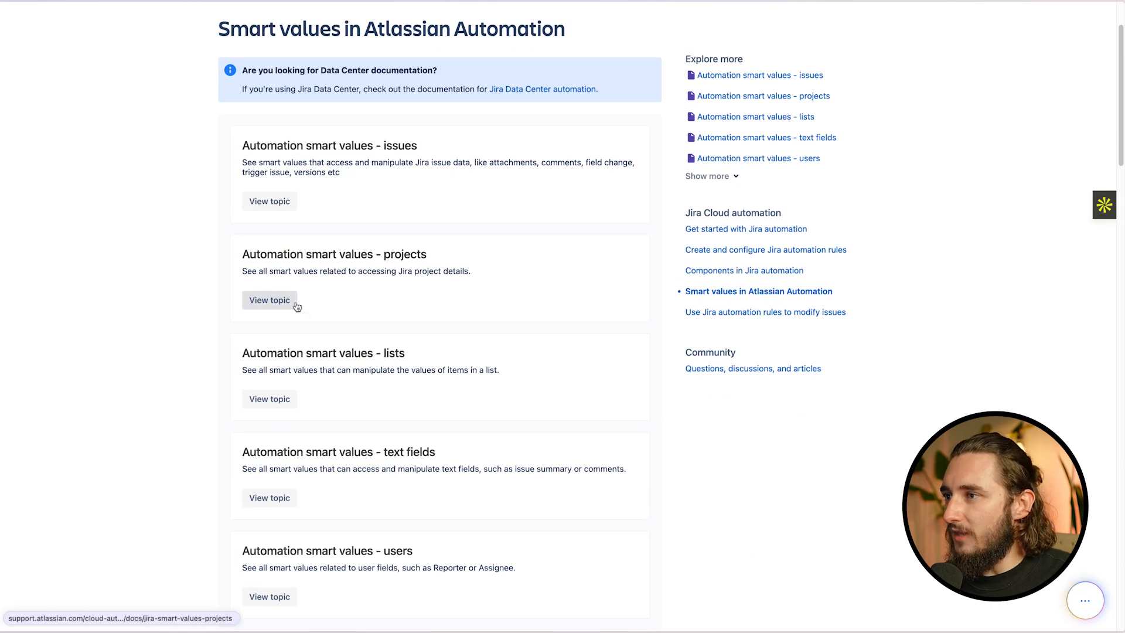
scroll(294, 304, down, 1)
scroll(451, 243, down, 5)
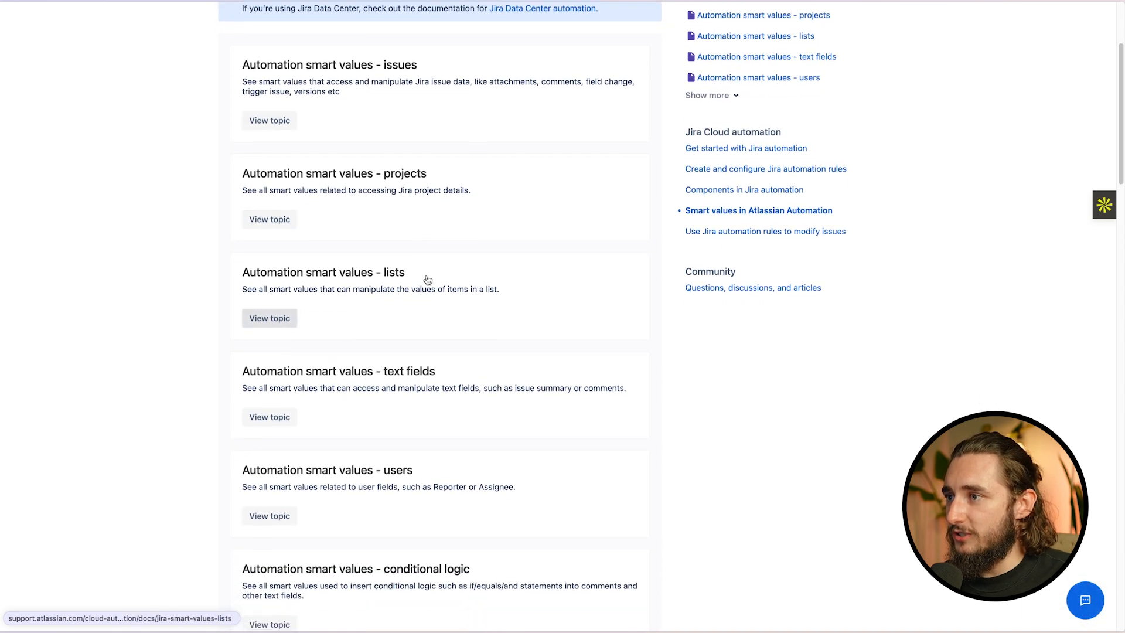
scroll(541, 351, down, 6)
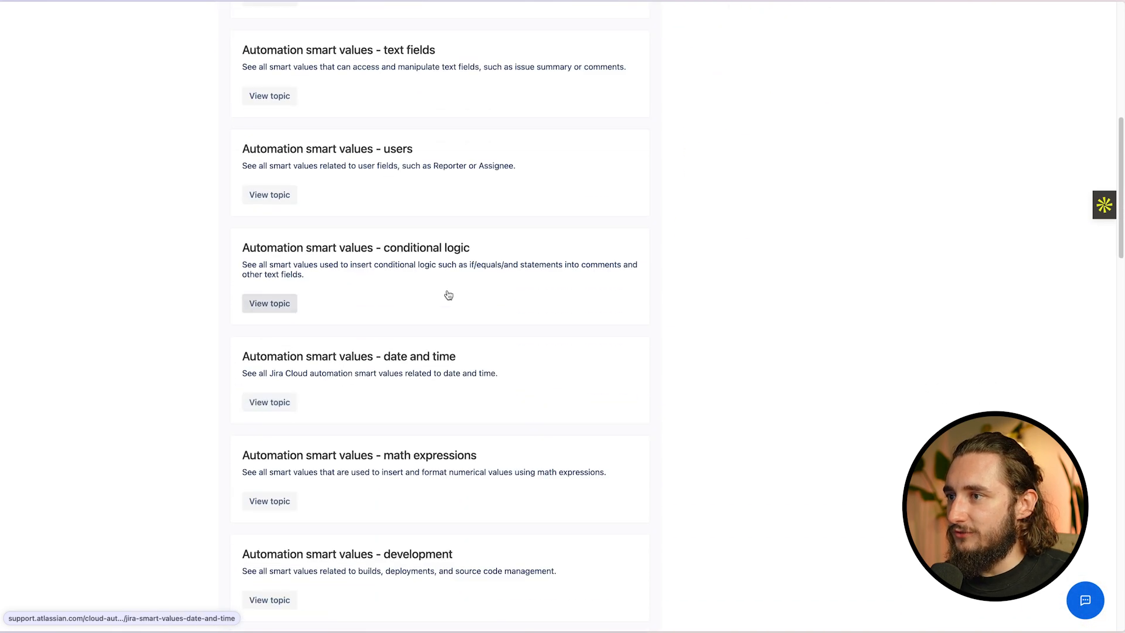
scroll(480, 363, down, 2)
- Examine the current date and date format sections of the date and time smart values topic, and return to the overview
click(289, 352)
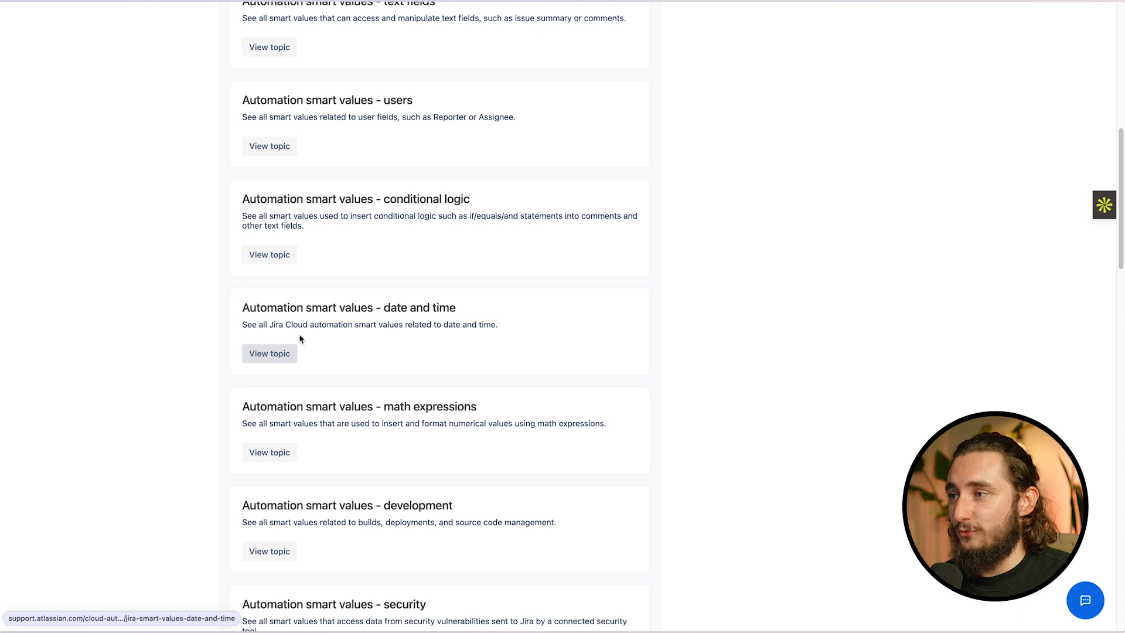
scroll(82, 453, down, 6)
scroll(81, 453, up, 4)
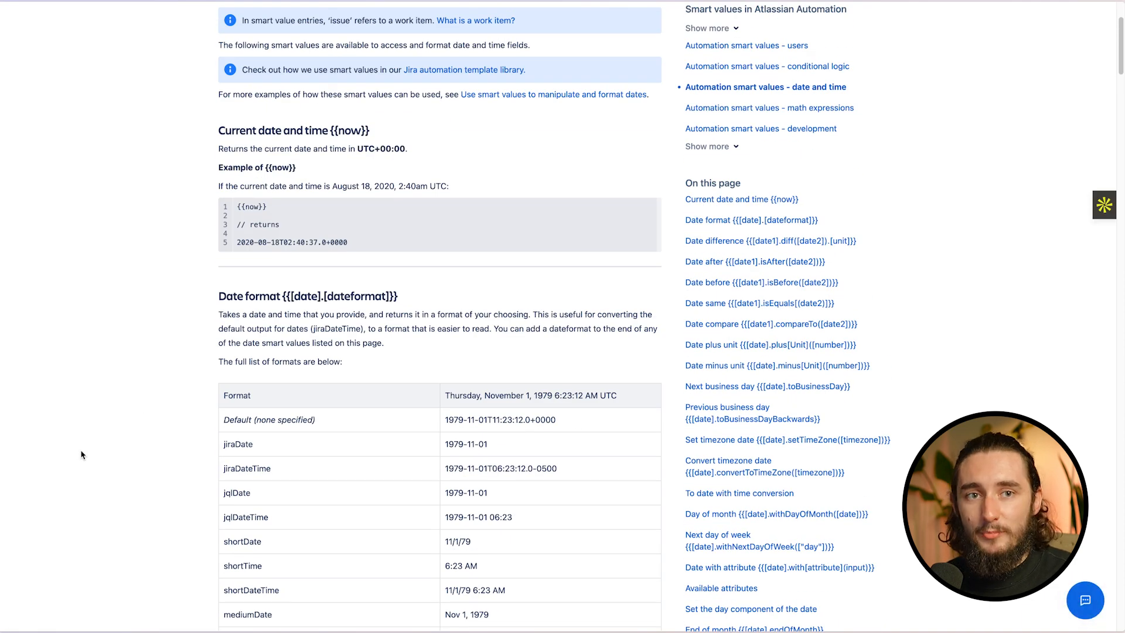
scroll(164, 437, down, 6)
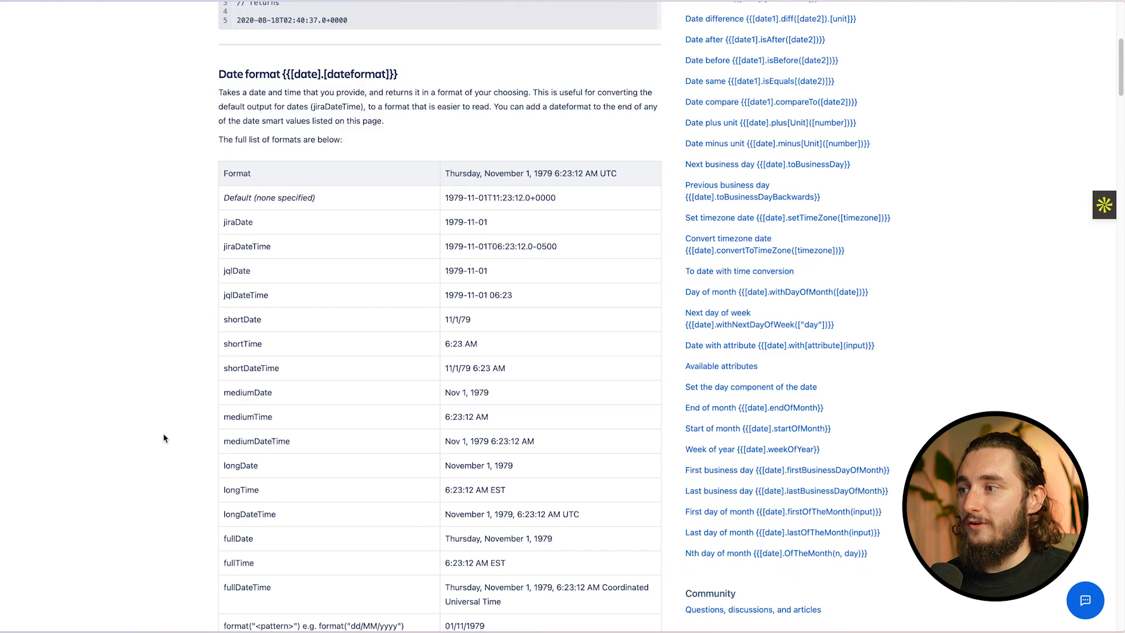
scroll(164, 437, up, 8)
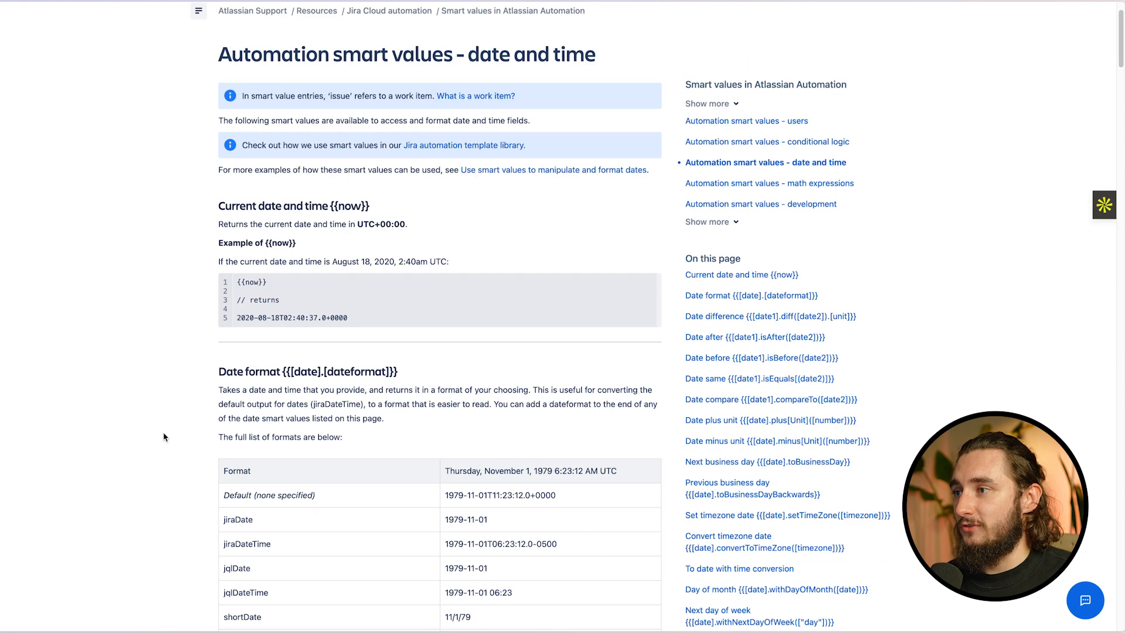
key(alt+Left)
scroll(188, 386, up, 9)
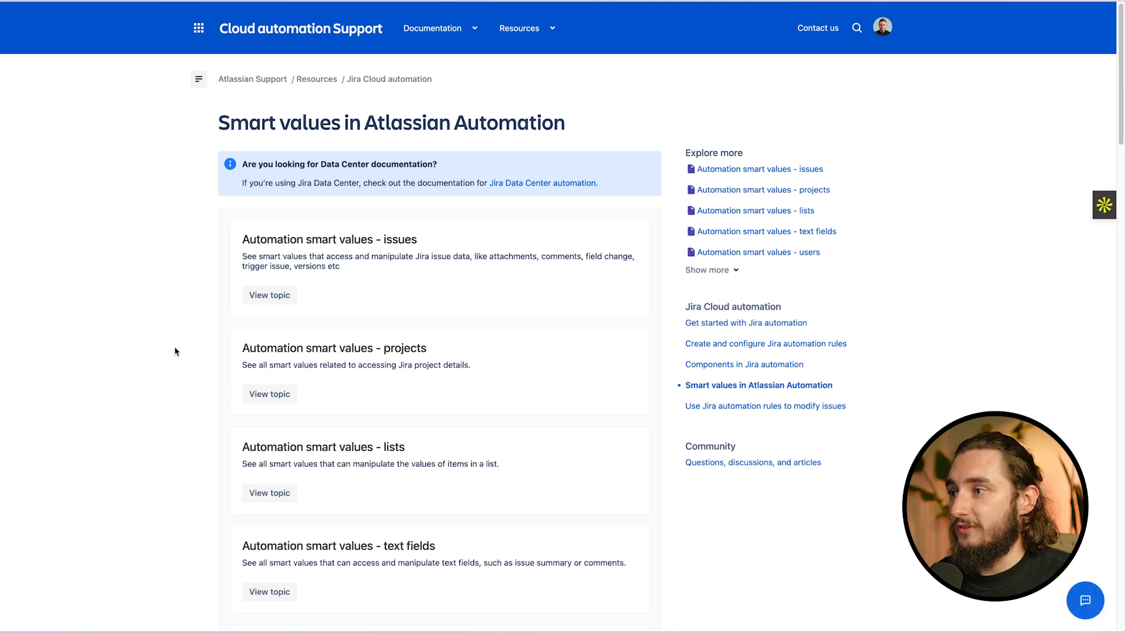
- Open ChatGPT in a new tab, ask "what is the jira smart value for current month text output", and examine the full month name answer
key(super+t)
text(chatgpt.com)
key(Return)
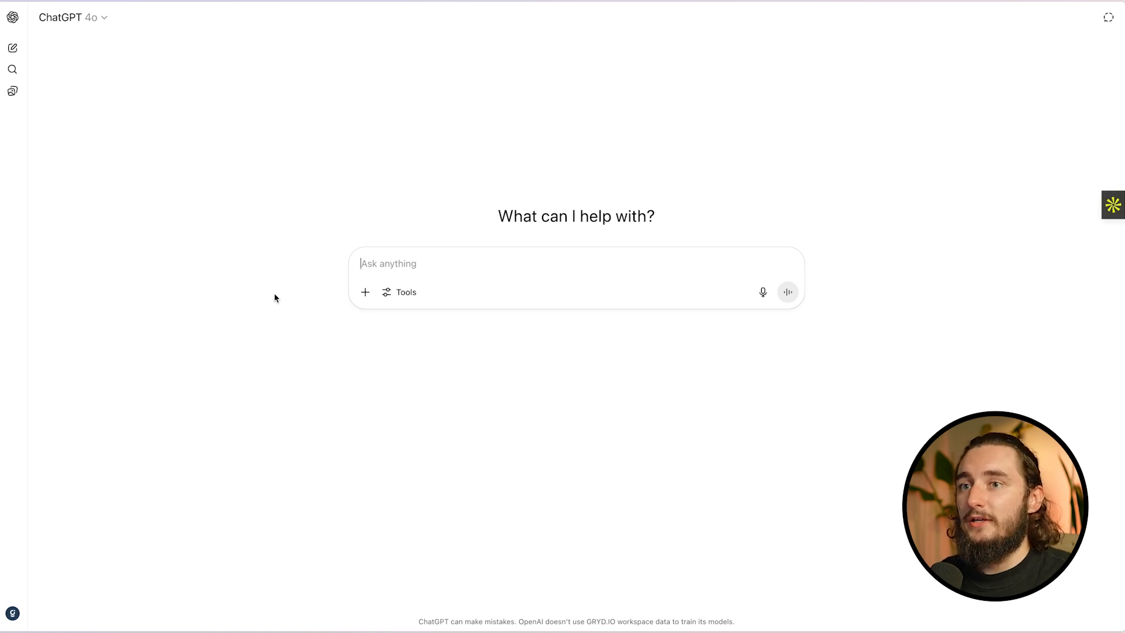
text(wha)
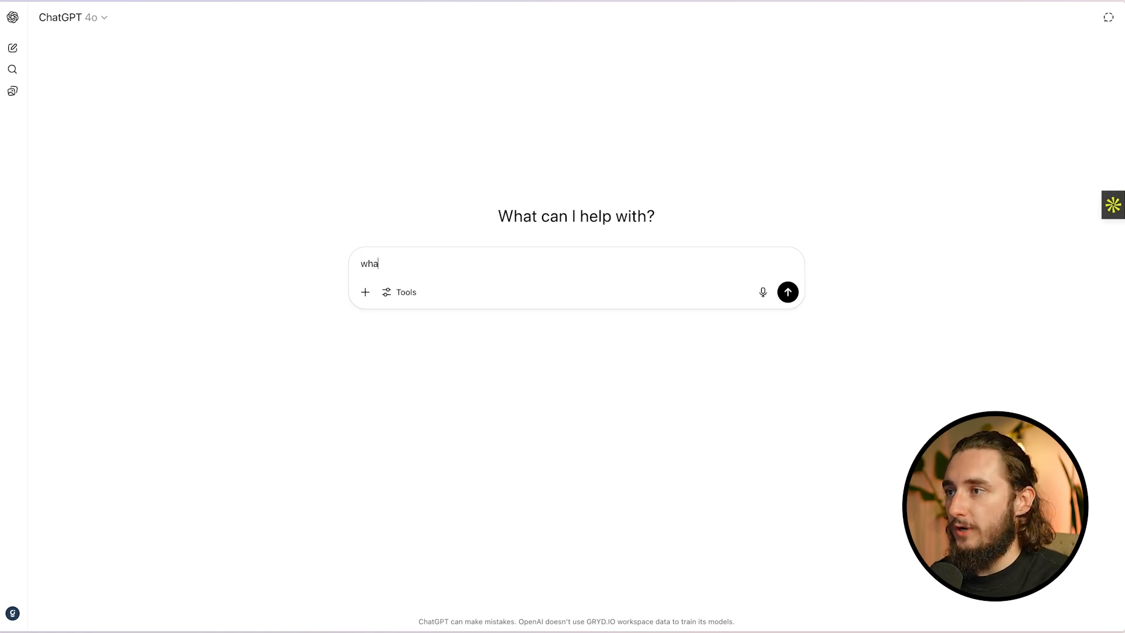
text(t is the jira smart value for )
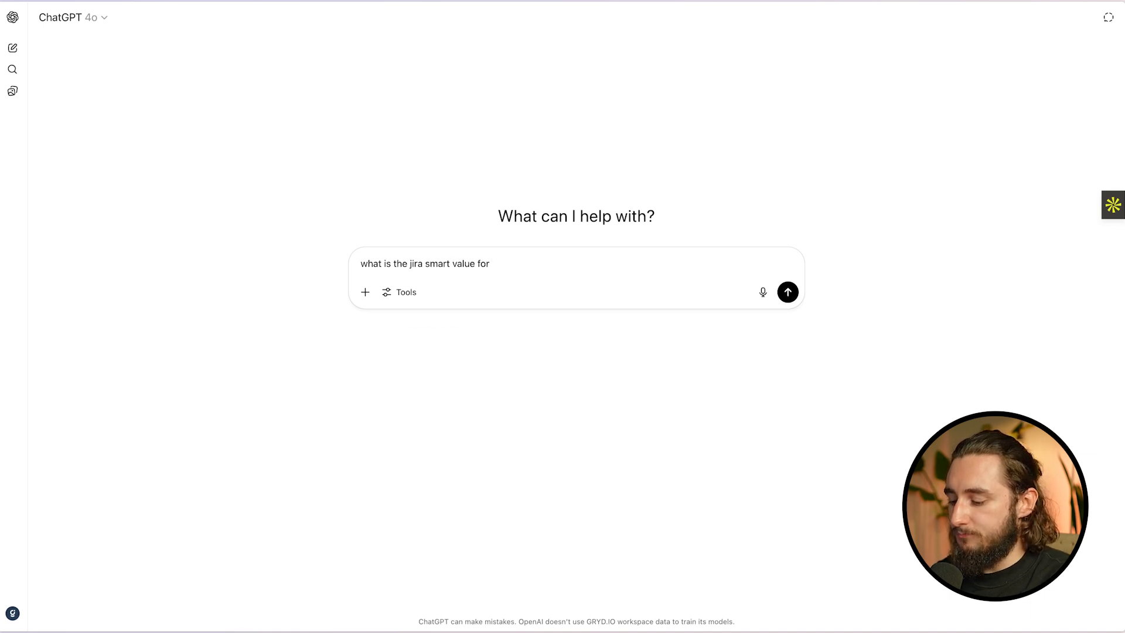
text(current )
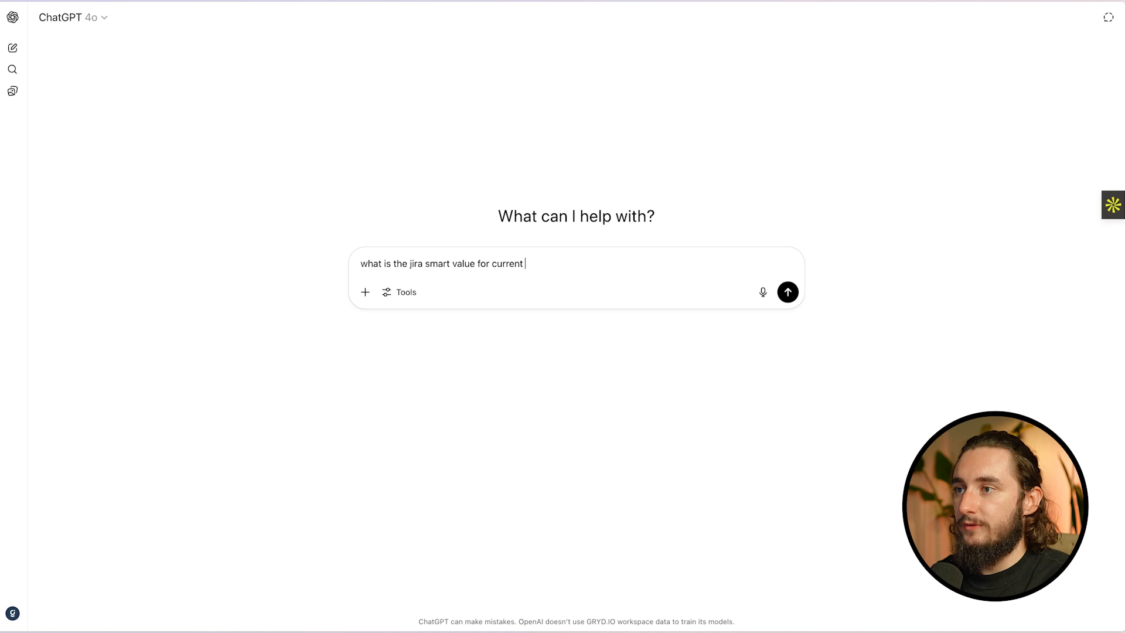
text(month text o)
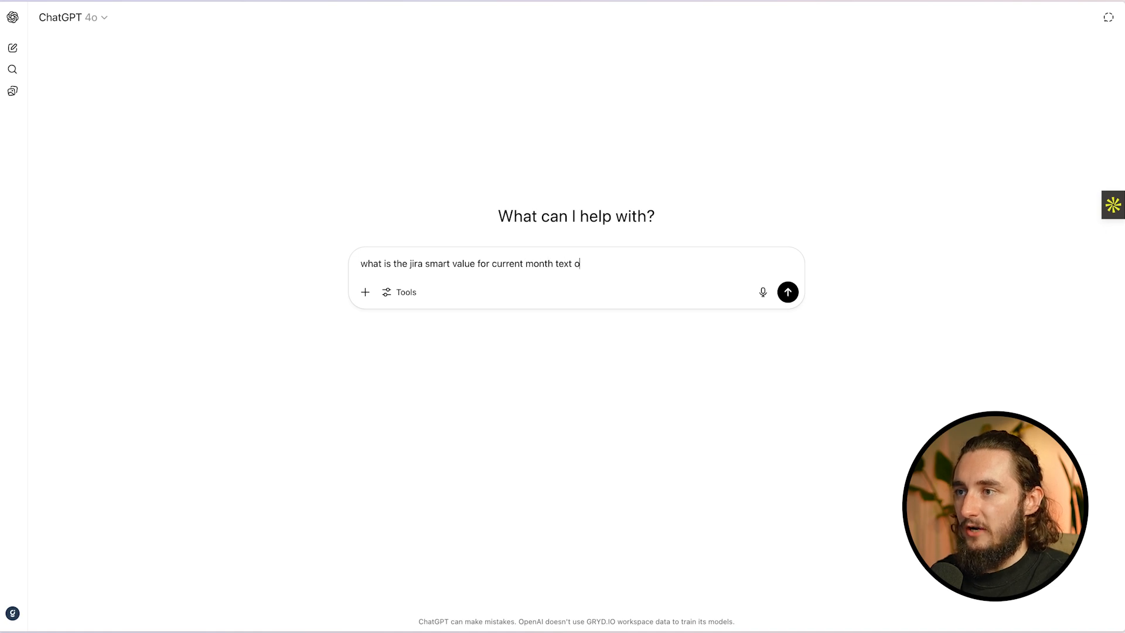
text(utput)
key(Return)
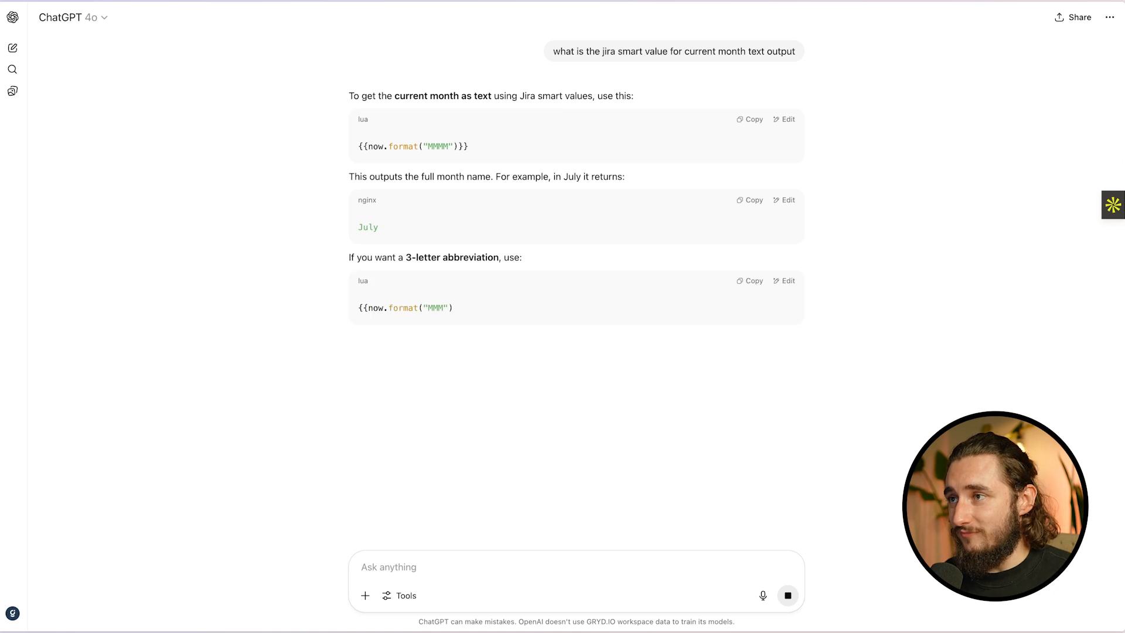
drag(363, 146, 448, 147)
drag(389, 229, 359, 226)
click(287, 304)
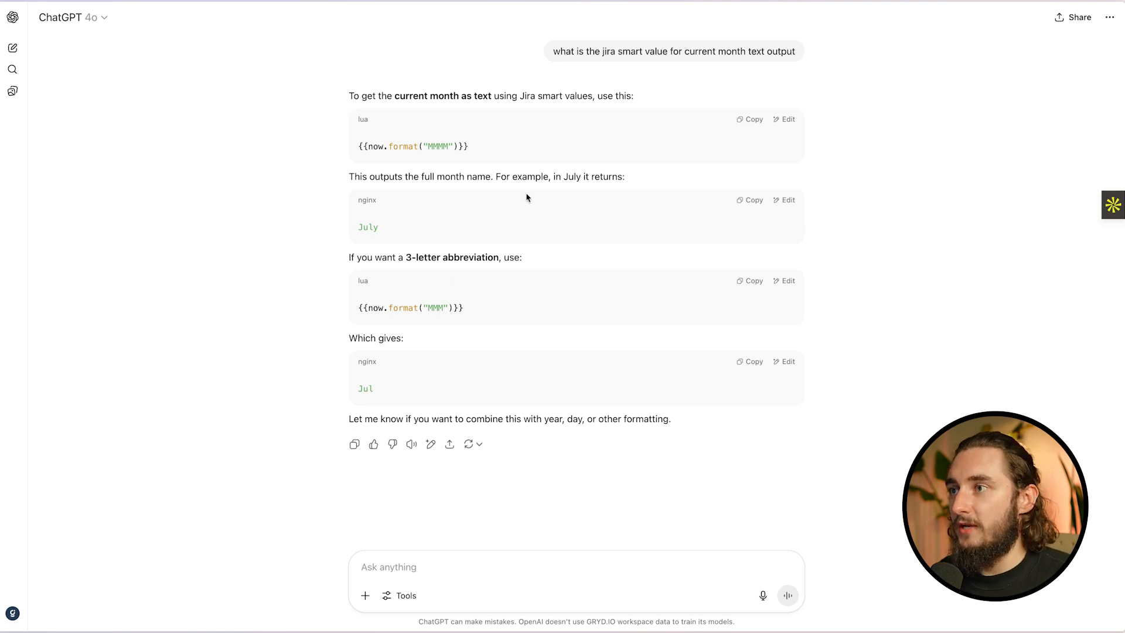
- Switch back to Jira and open the Automation page in the Marketing Software Development project's settings
mouse_move(8, 18)
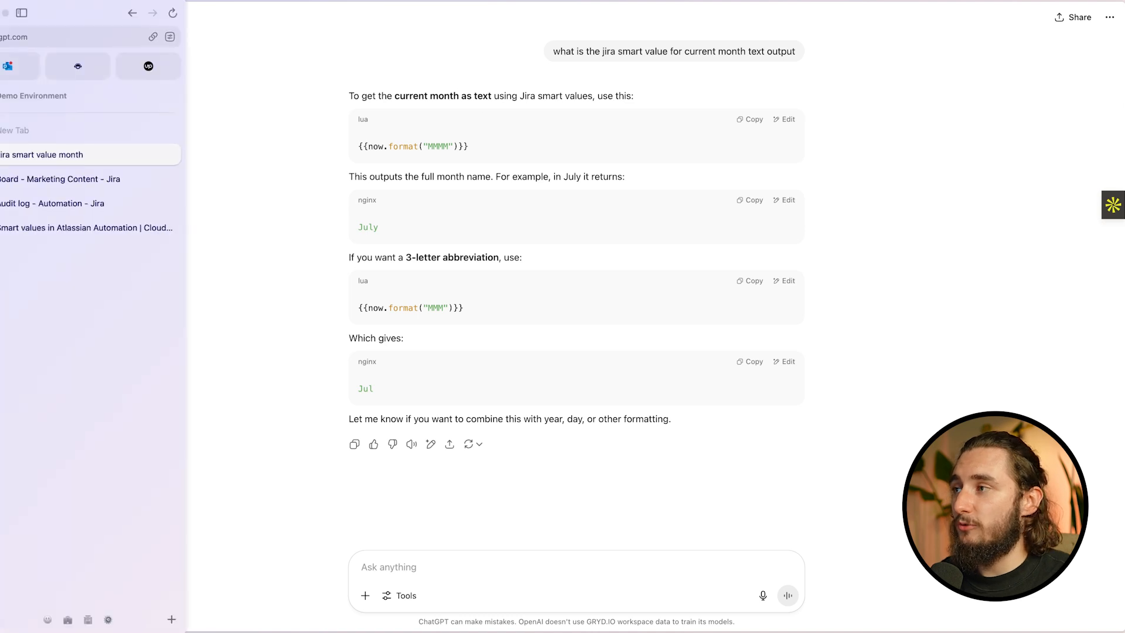
click(101, 183)
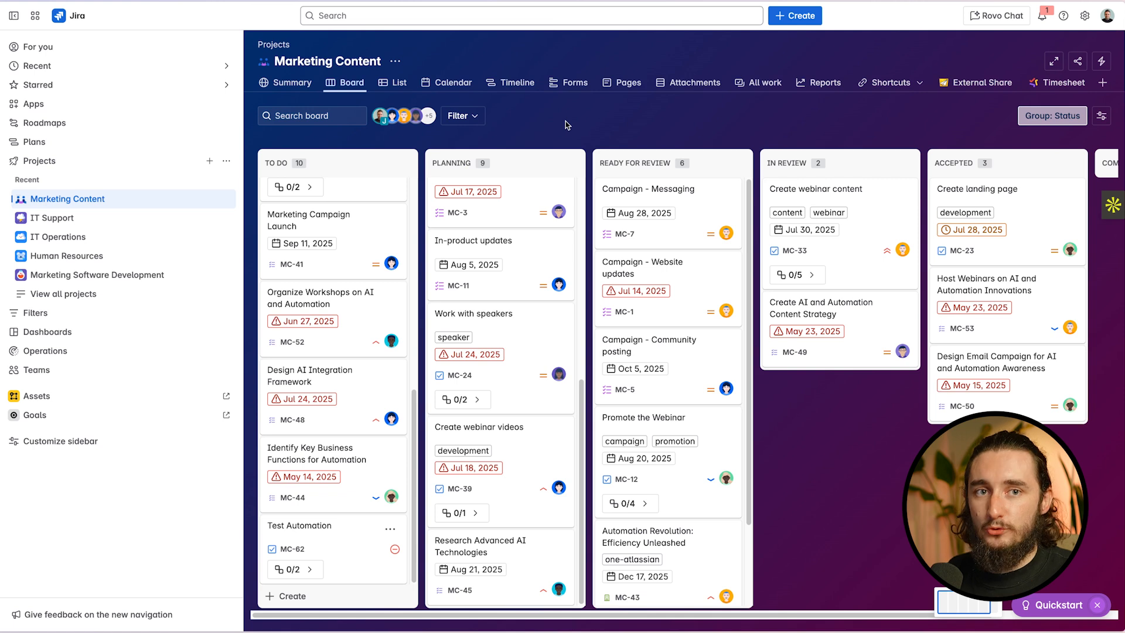
click(136, 280)
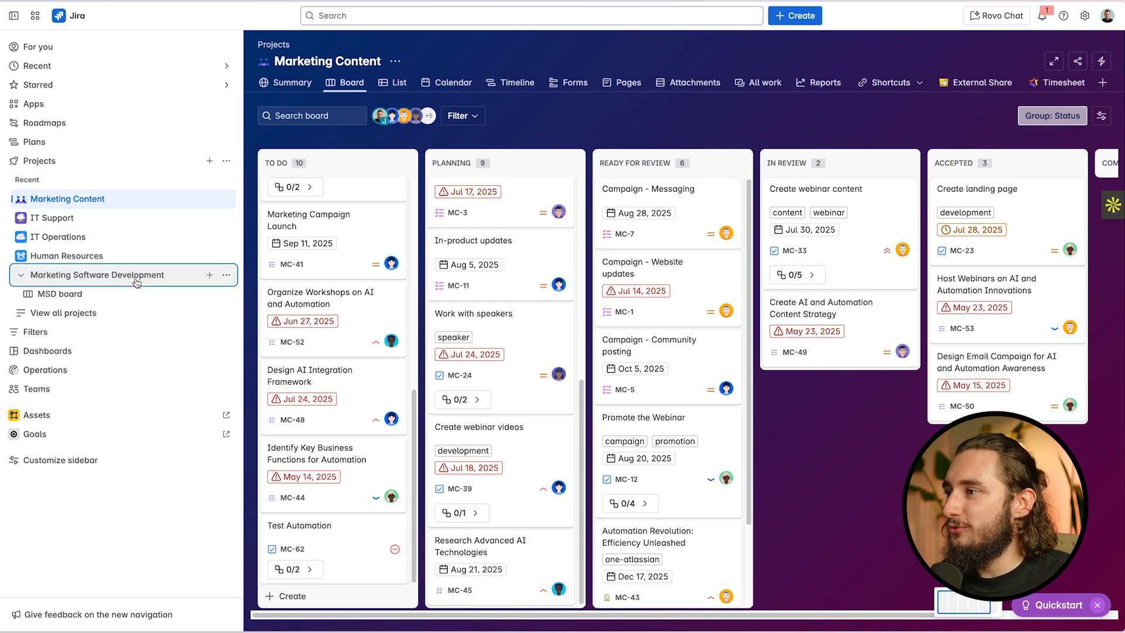
click(131, 293)
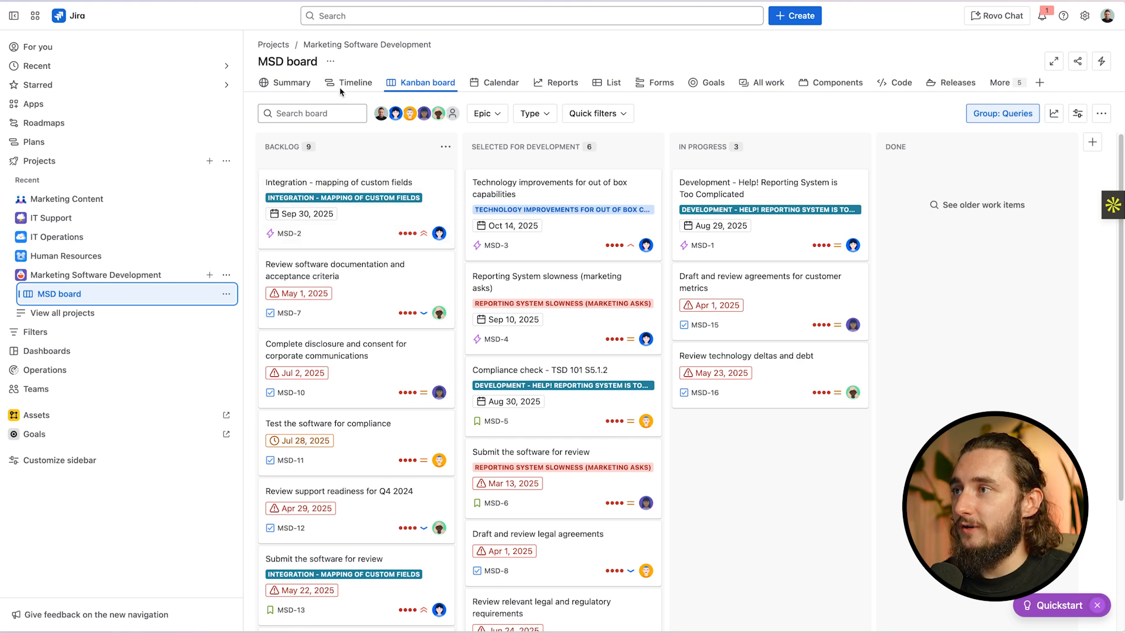
click(330, 61)
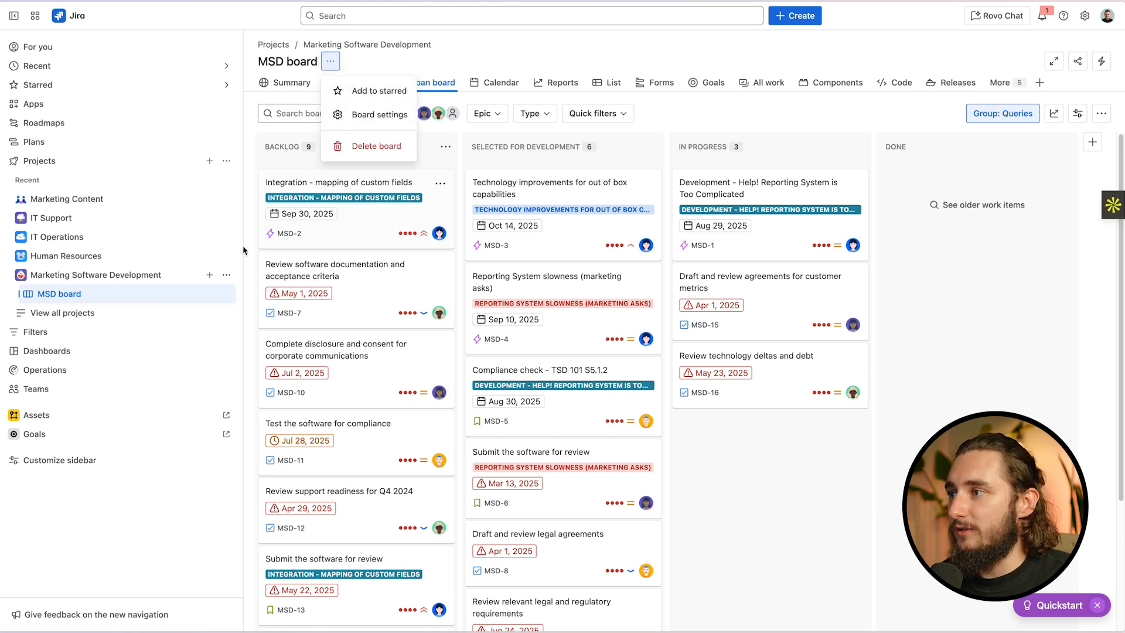
click(226, 274)
click(304, 394)
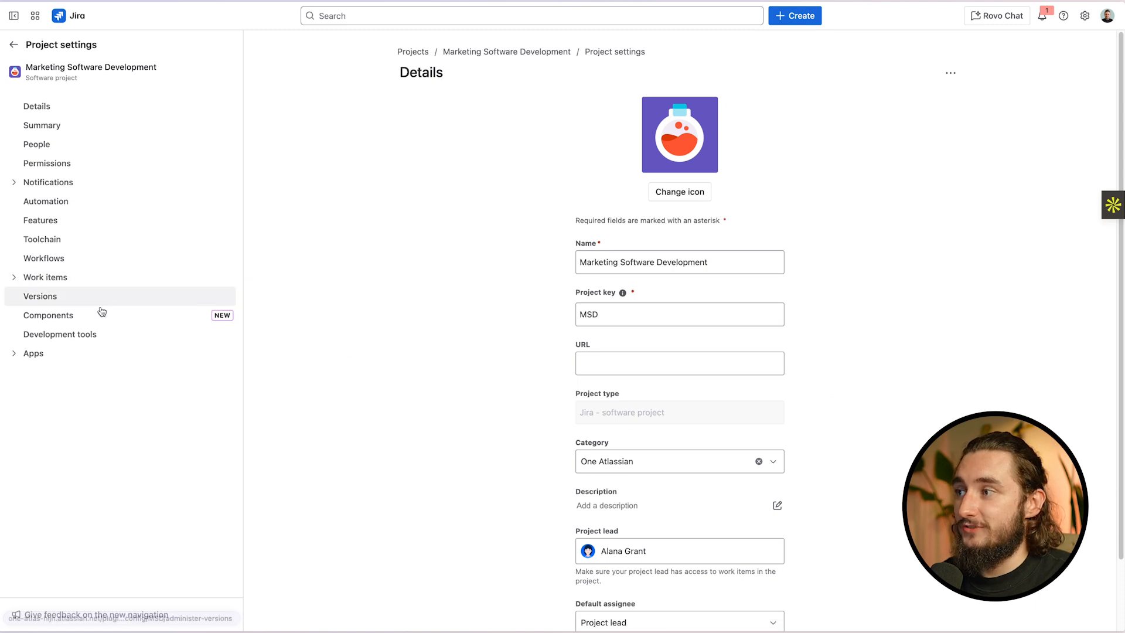
click(111, 204)
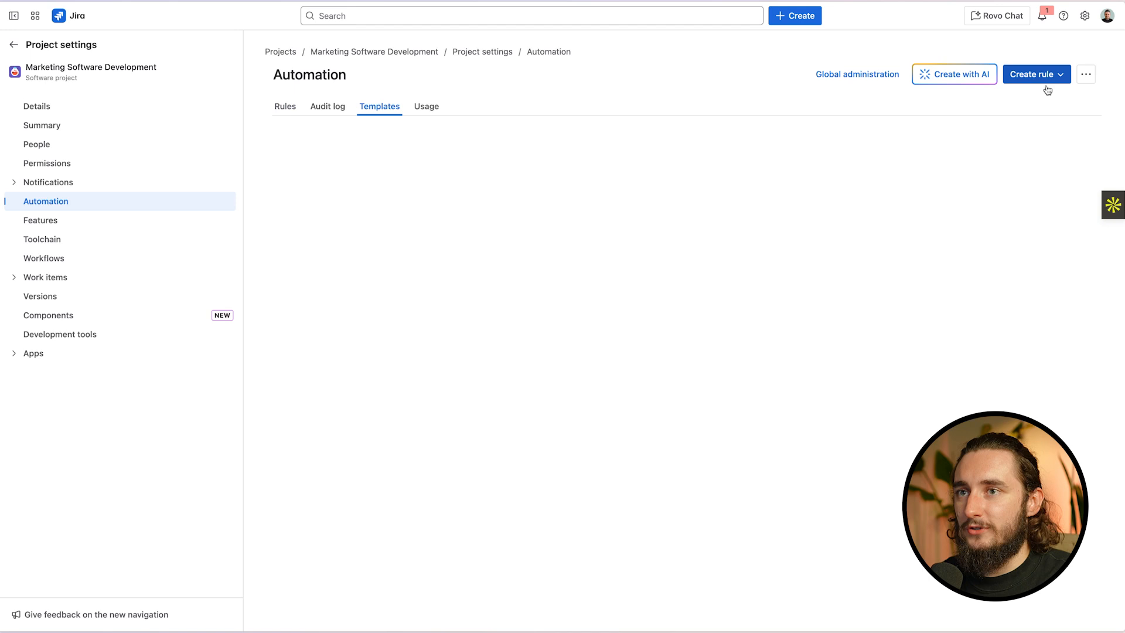
- Create a new automation rule from scratch with the Scheduled trigger
click(1021, 75)
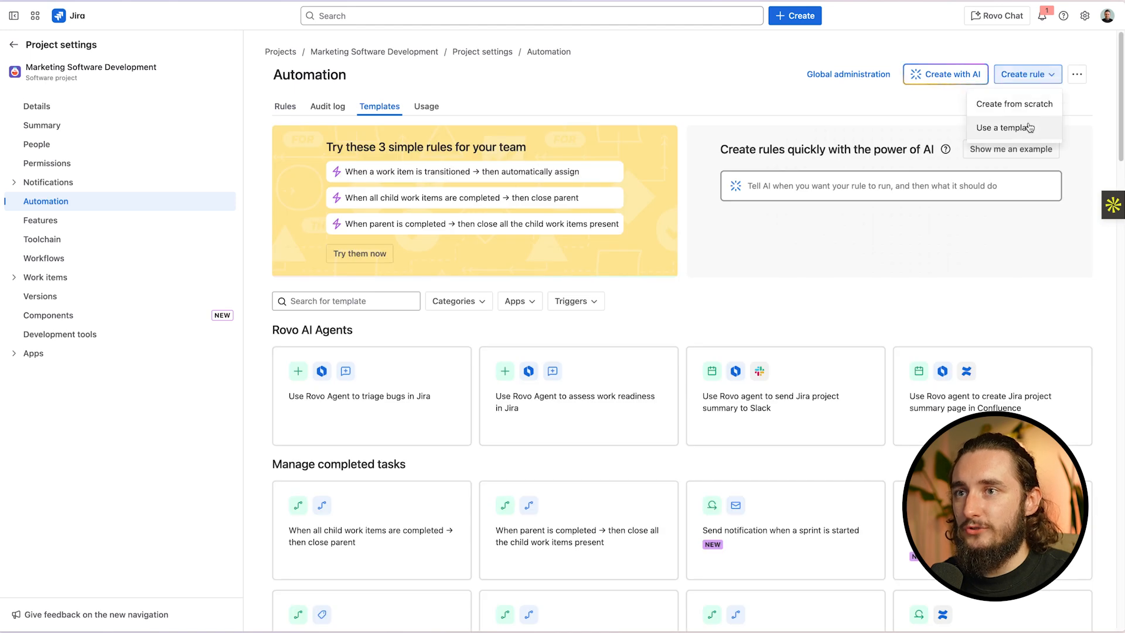
click(1027, 106)
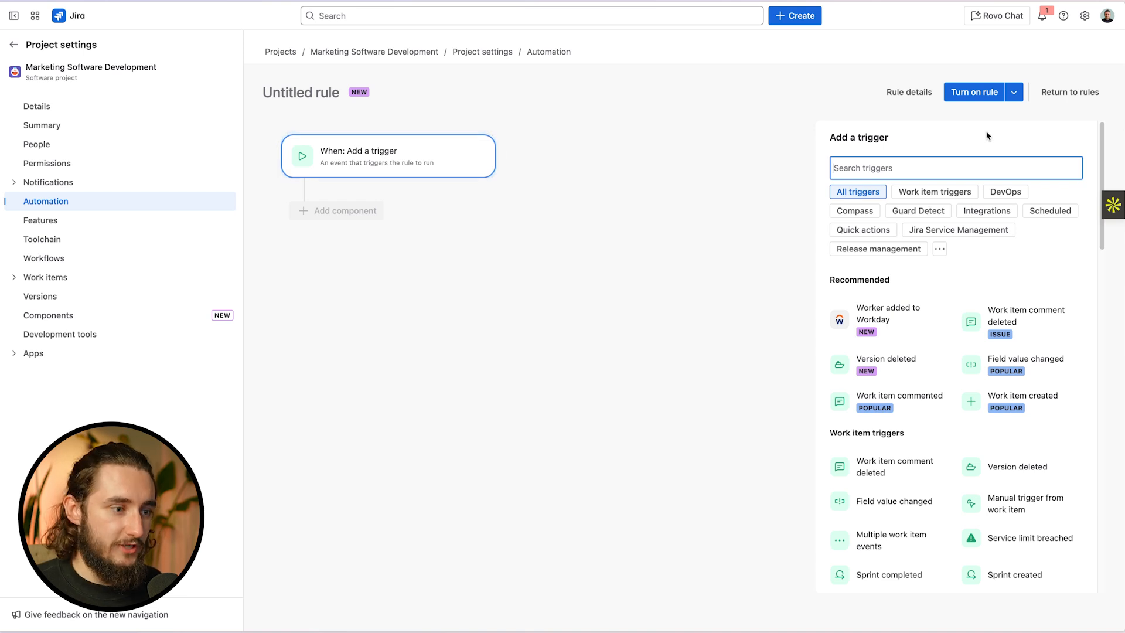
text(sch)
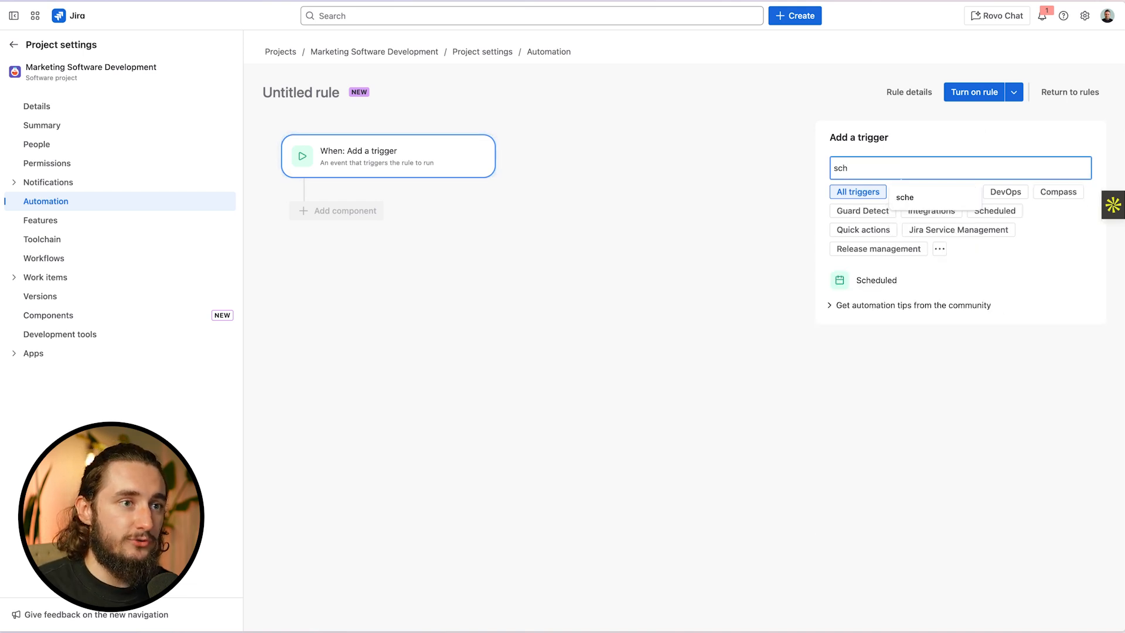
click(933, 279)
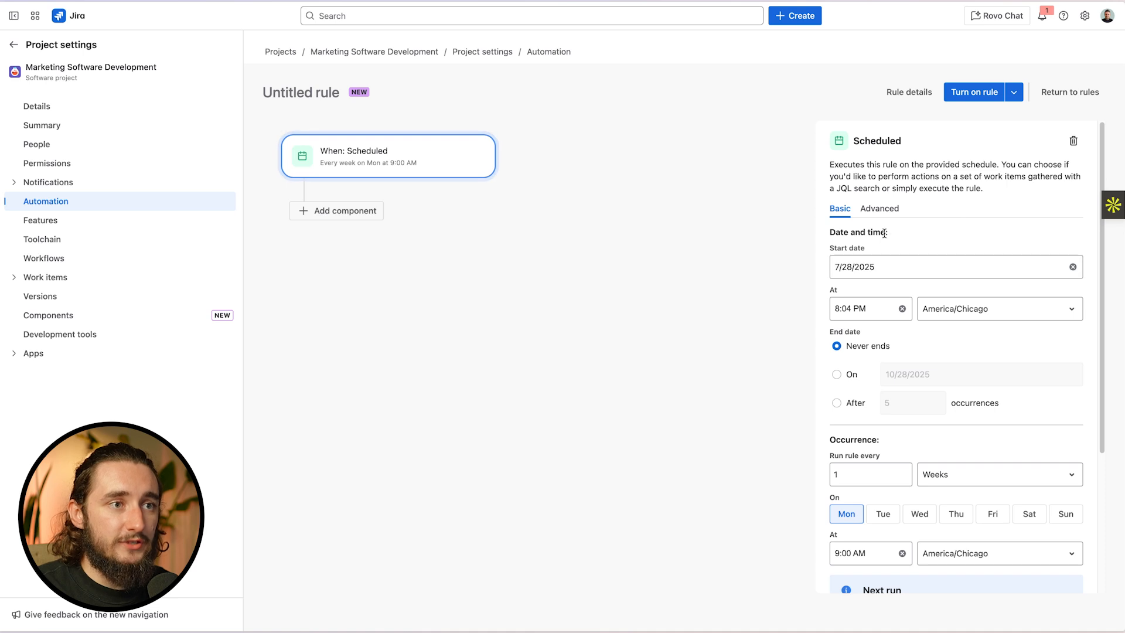
- Set the scheduled trigger to recur in months, look through the day-of-month options, and keep First day of month
scroll(889, 477, down, 1)
click(956, 463)
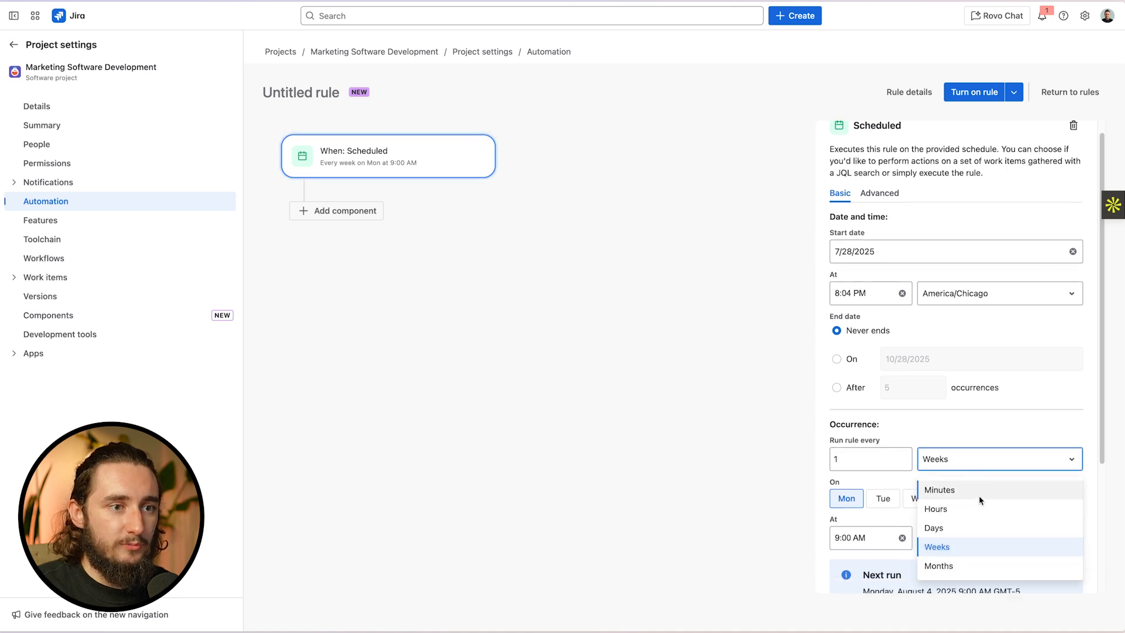
click(974, 565)
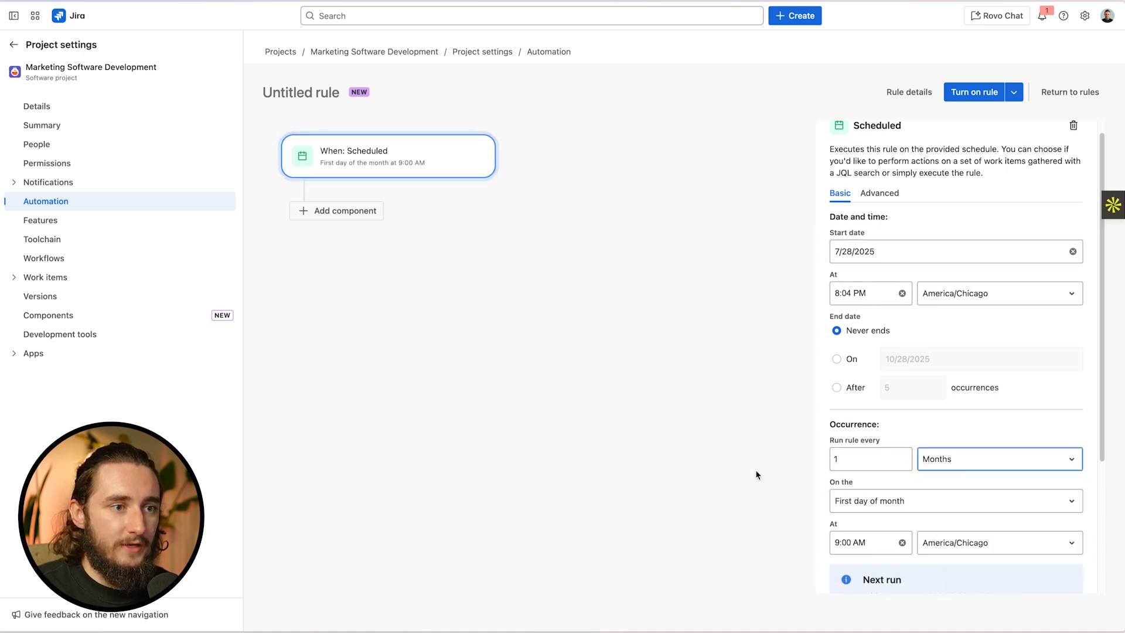
click(902, 503)
scroll(910, 583, down, 3)
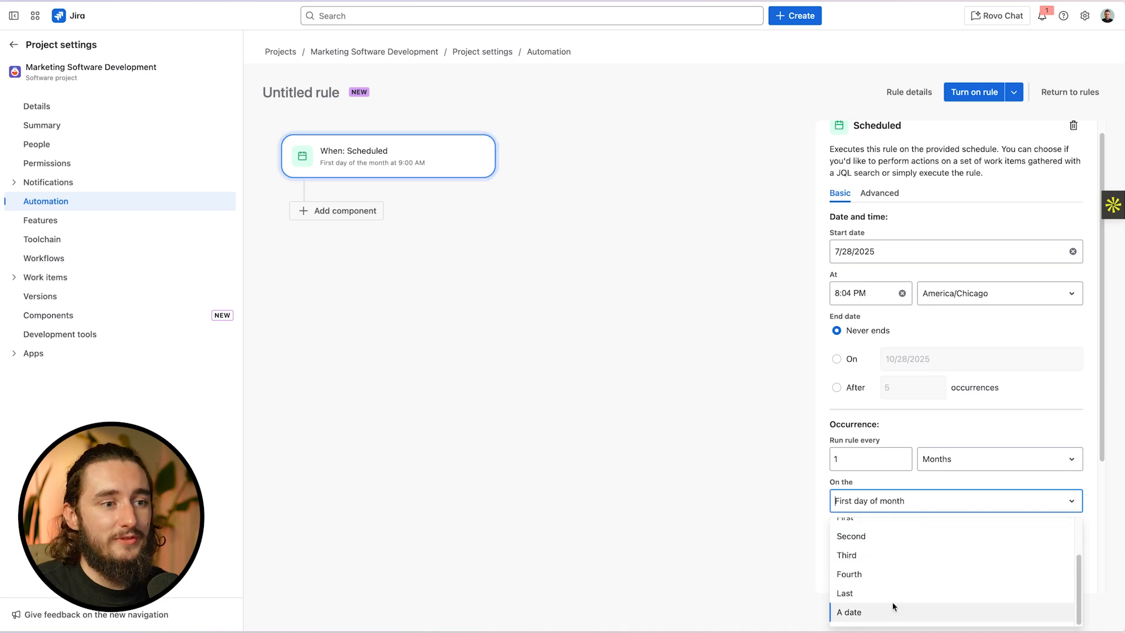
click(687, 544)
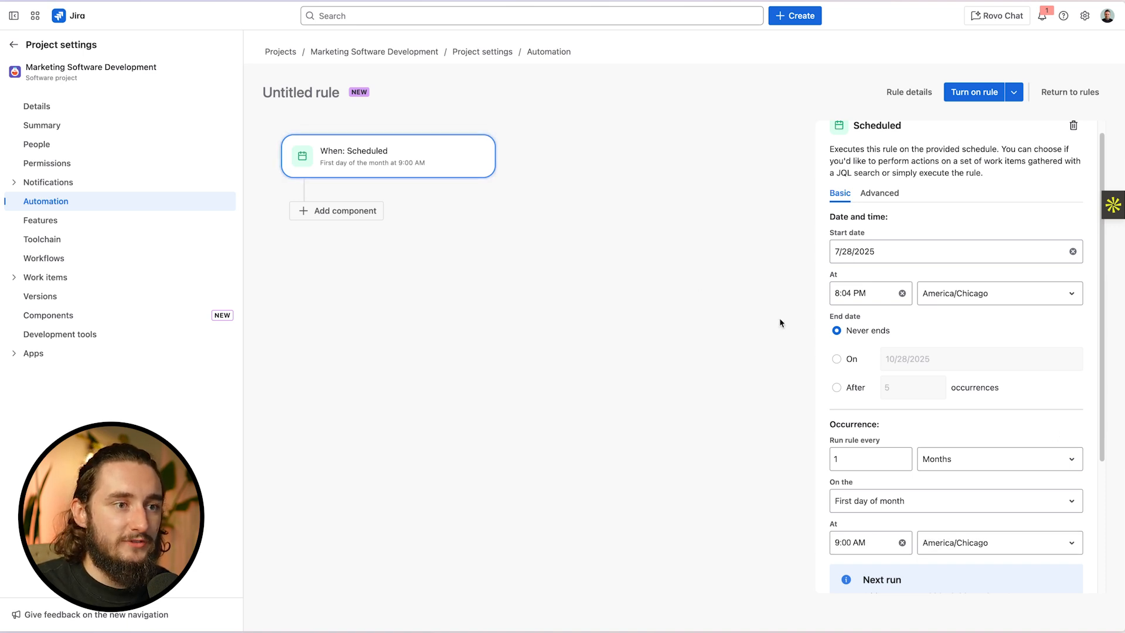
scroll(832, 351, up, 1)
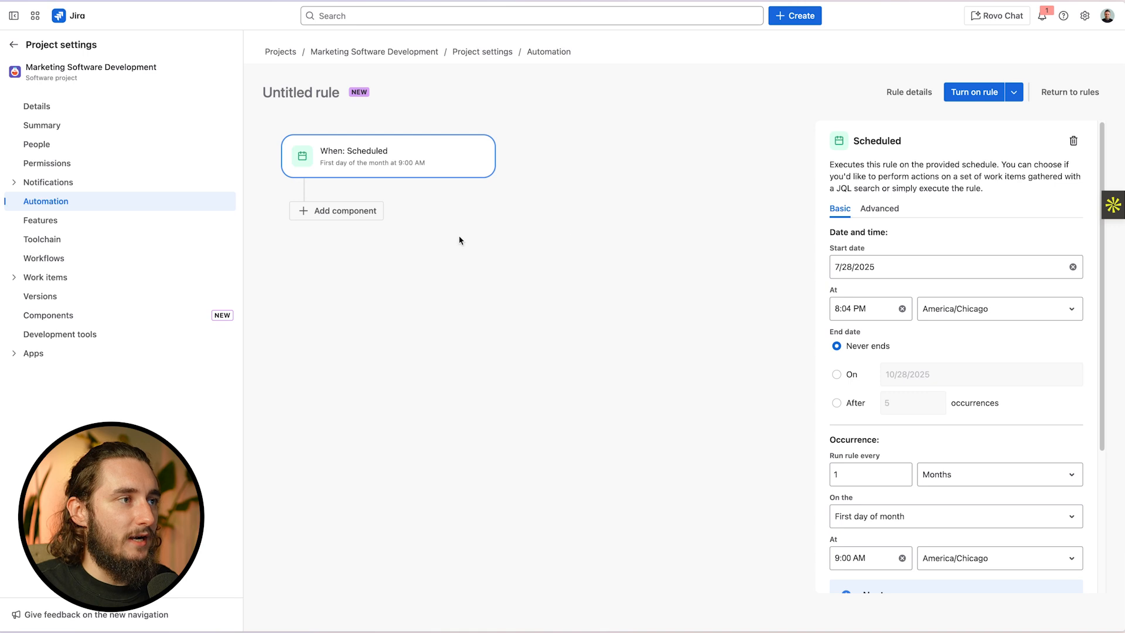
scroll(867, 483, down, 1)
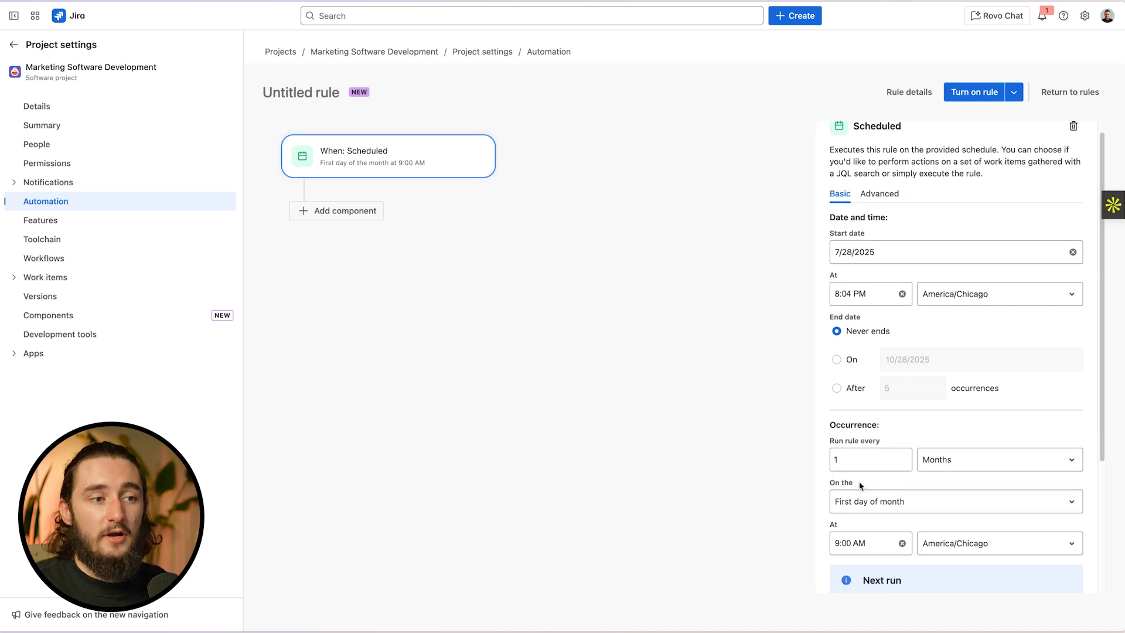
- Add a Create work item action after the trigger and set its issue type to Task
click(344, 207)
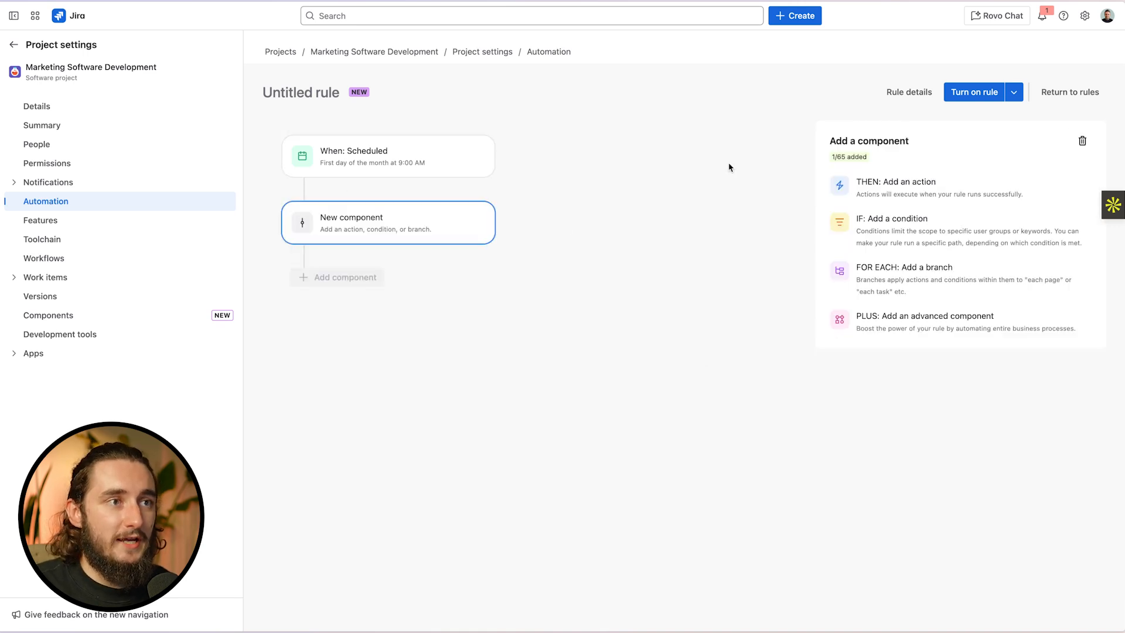
click(901, 187)
text(crea)
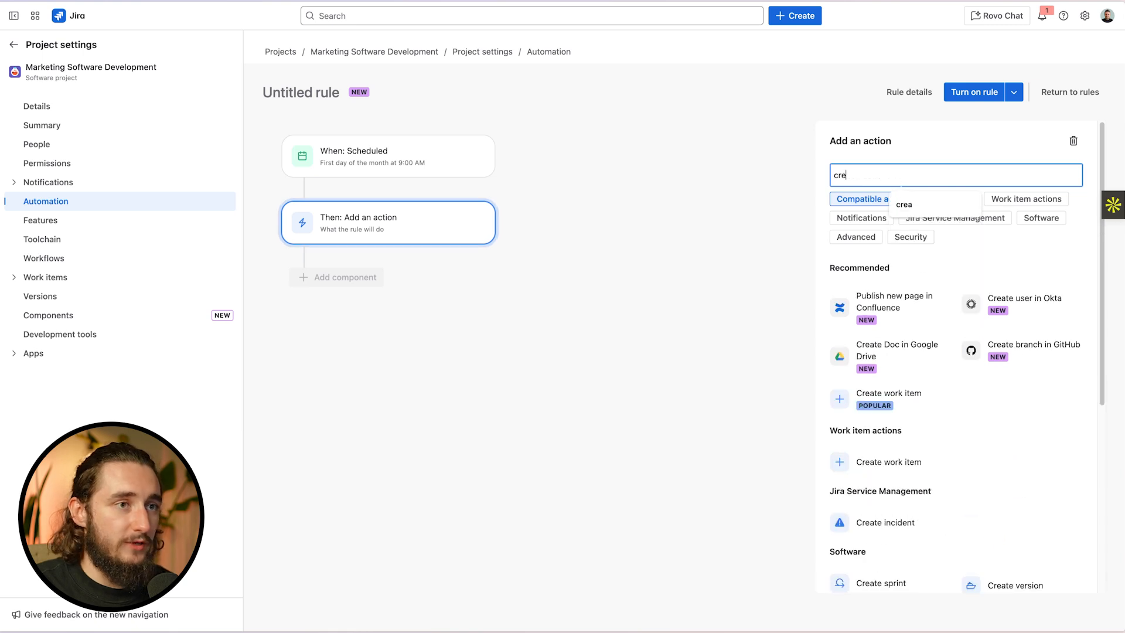
click(902, 401)
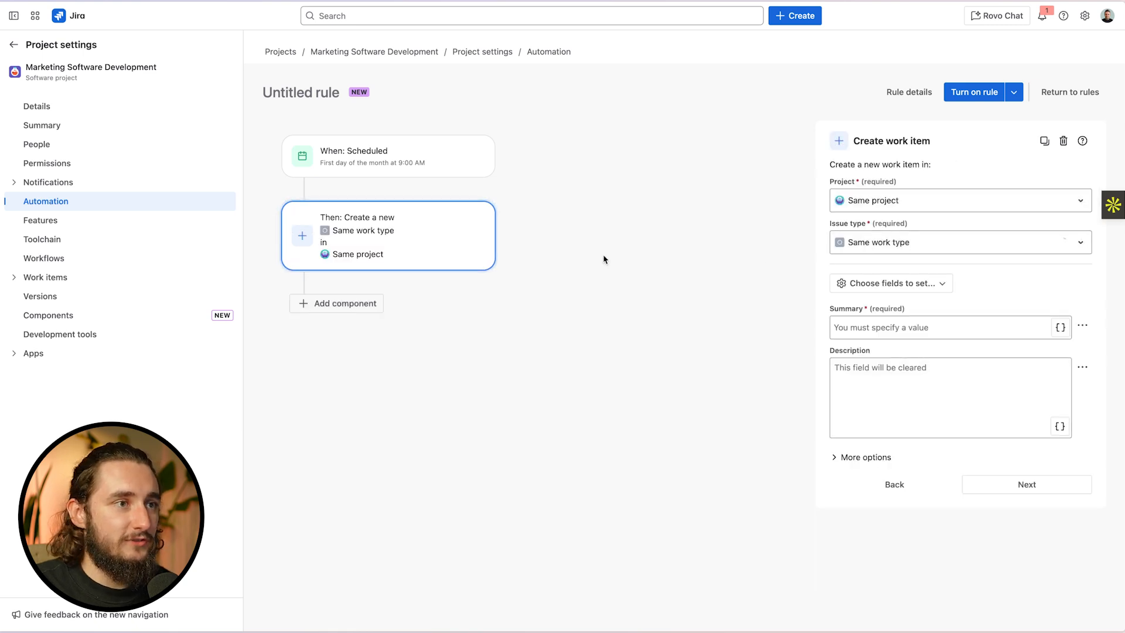
click(909, 244)
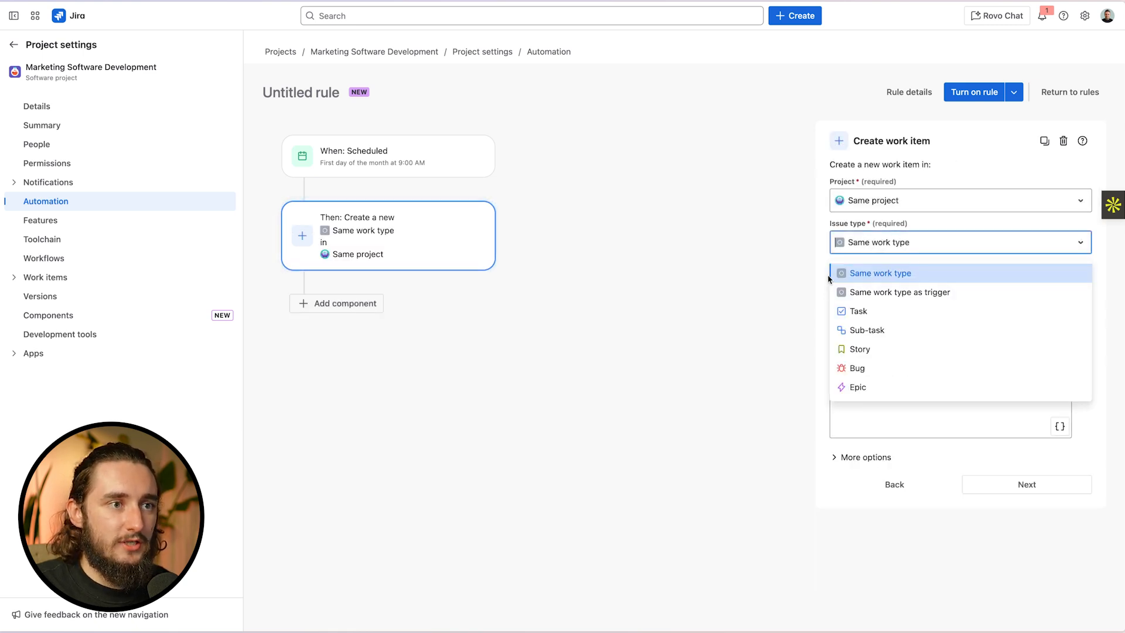
click(869, 311)
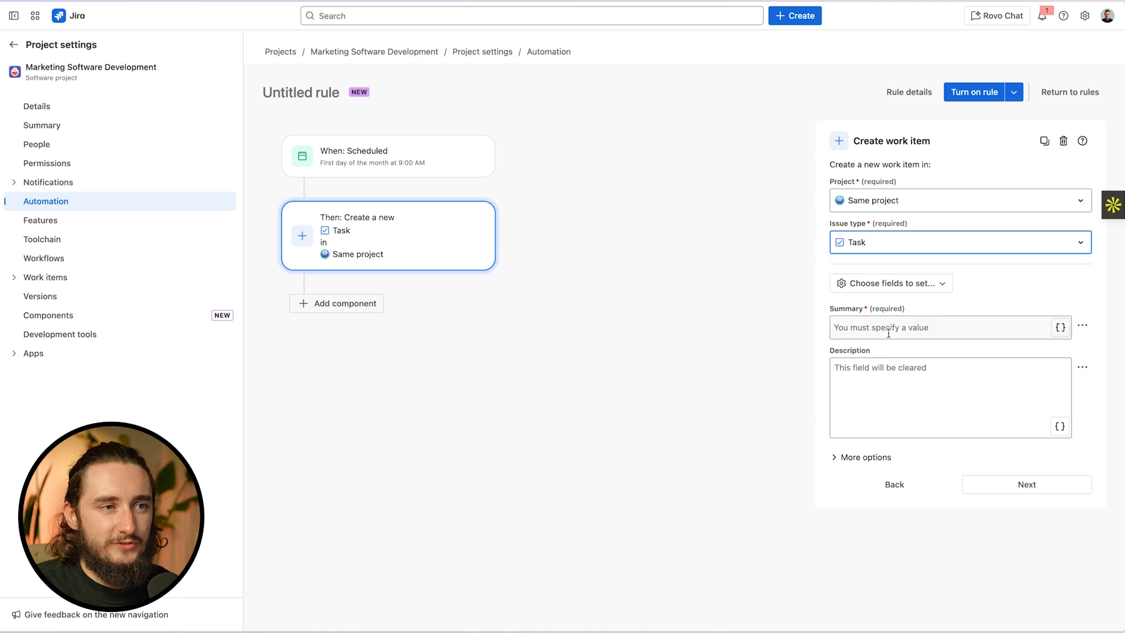
- Enter "Schedule Content For" as the beginning of the new task's summary
click(889, 330)
text(Sch)
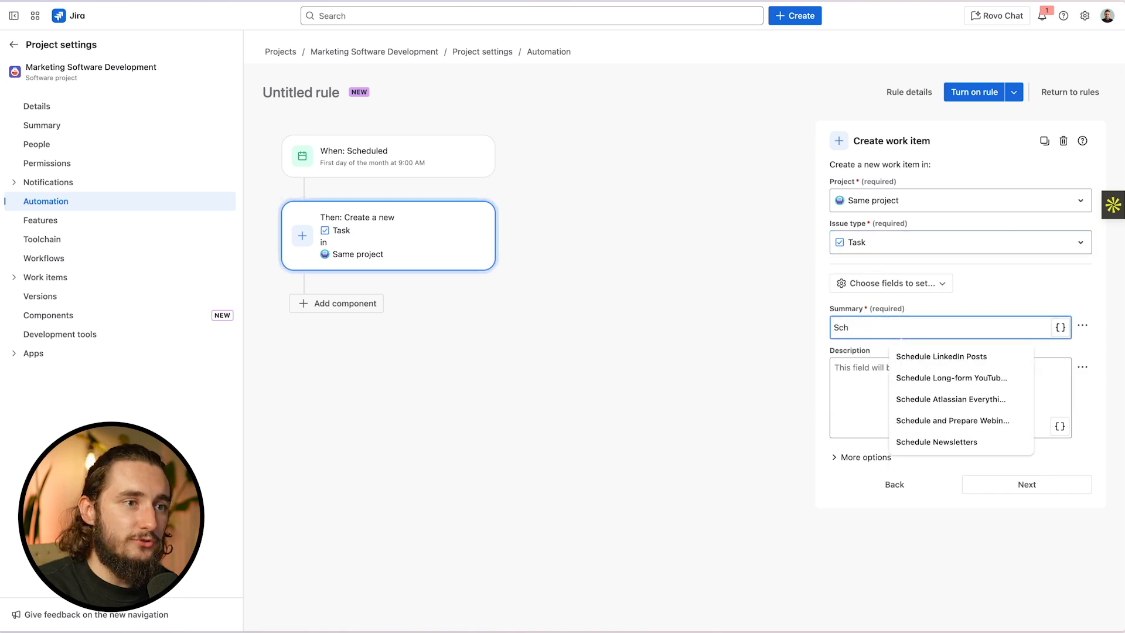
text(edule )
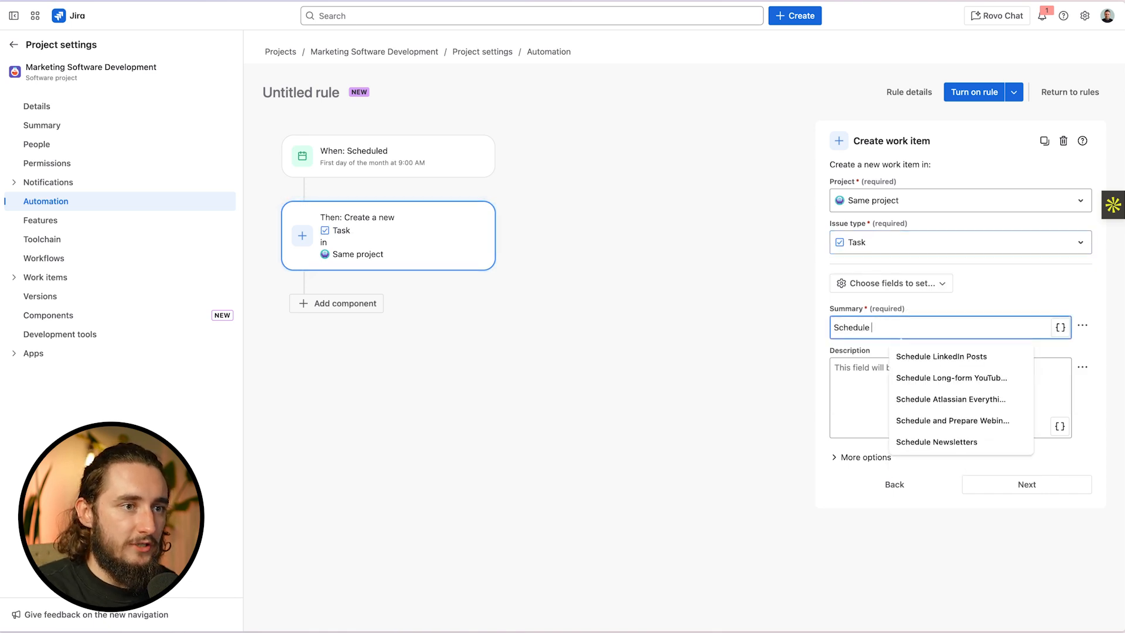
text(Content For)
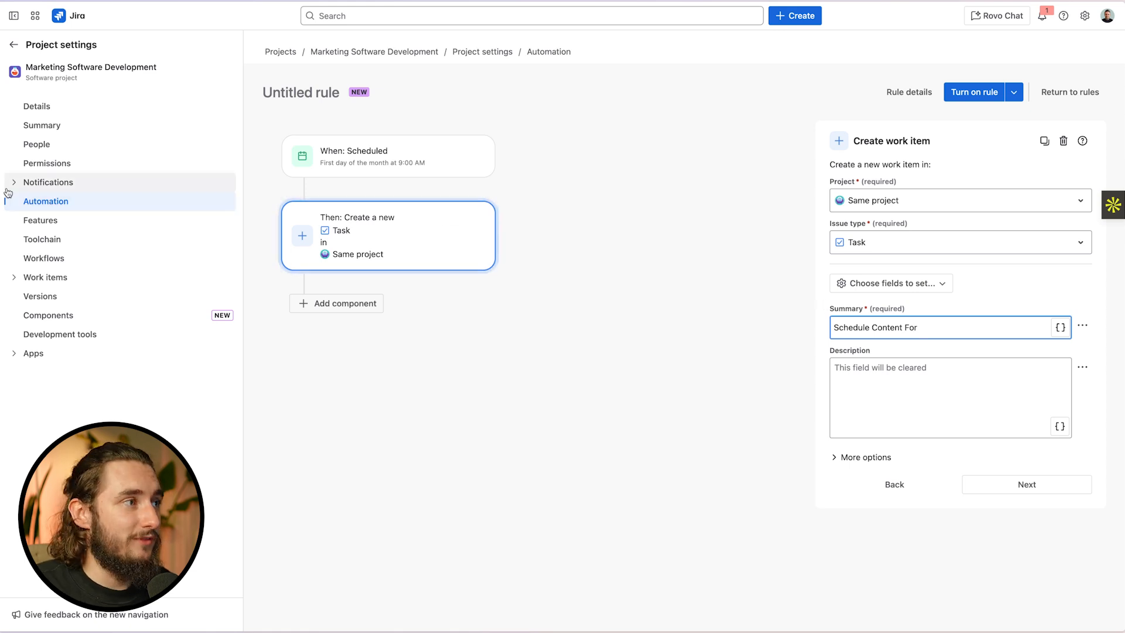
- Copy the full-month smart value {{now.format("MMMM")}} from the ChatGPT answer and append it to the new task's summary in Jira
click(76, 153)
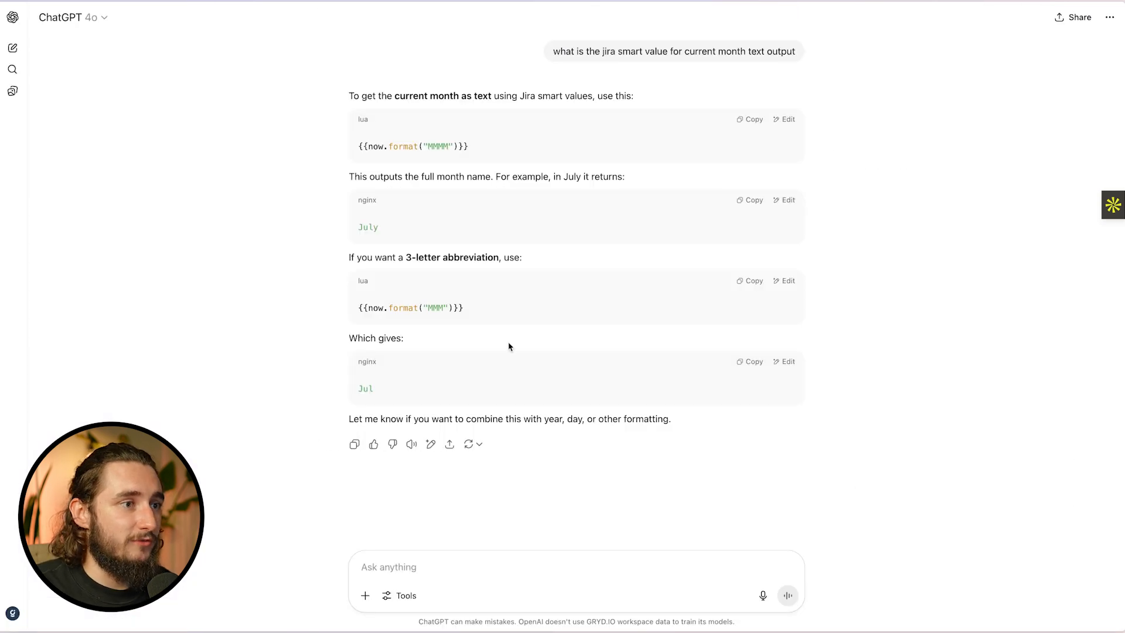
drag(475, 154, 357, 147)
key(super+c)
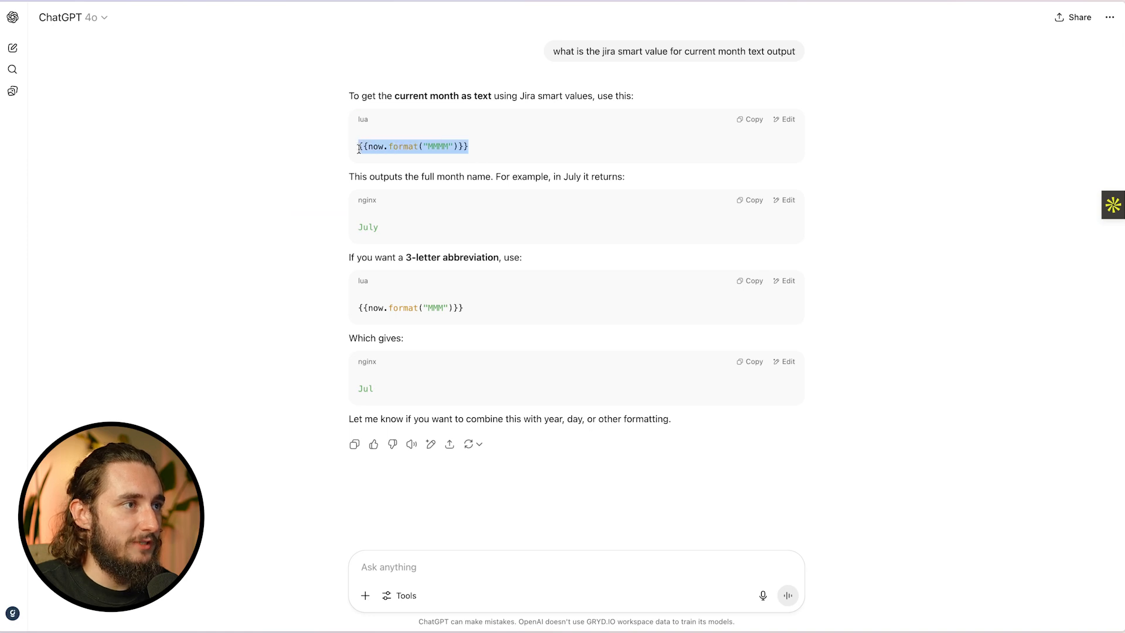
mouse_move(2, 223)
click(69, 179)
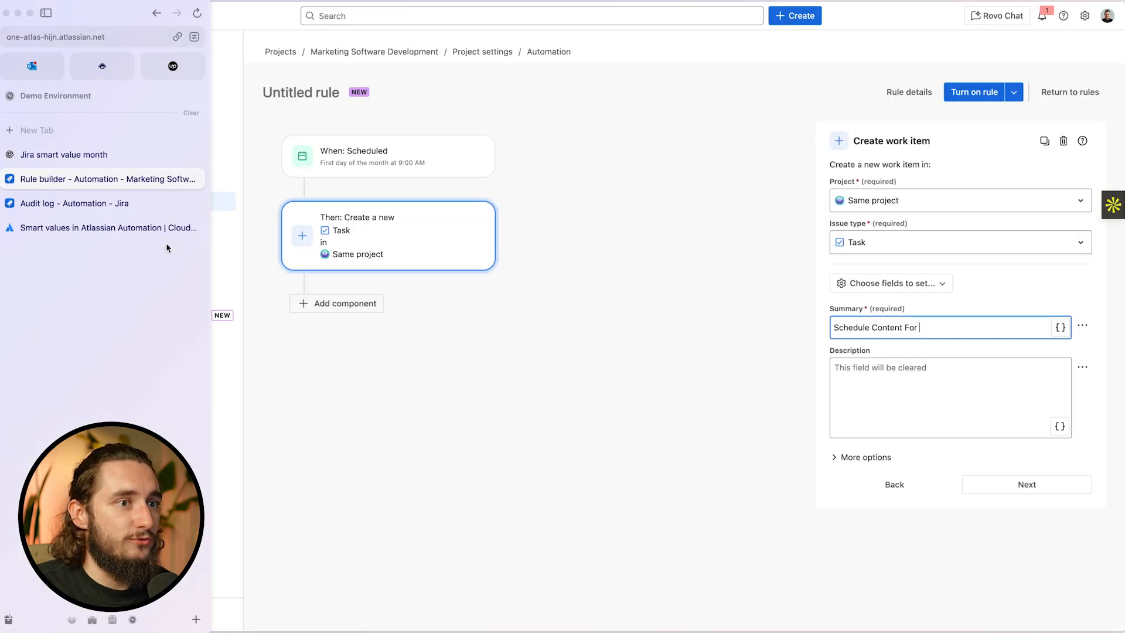
key(super+v)
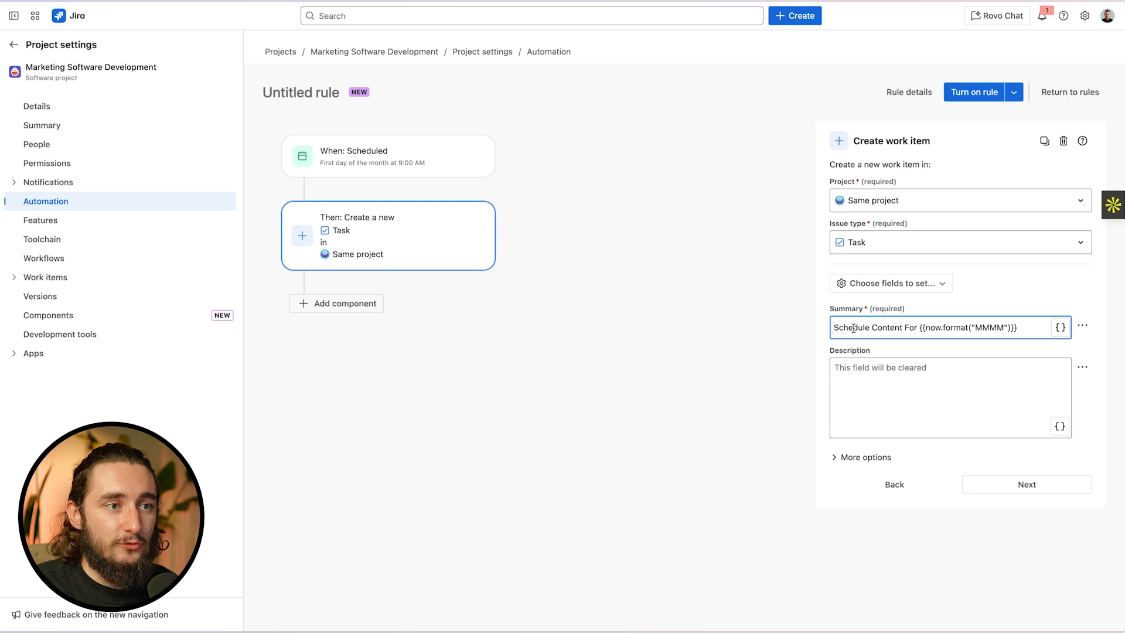
drag(833, 327, 917, 324)
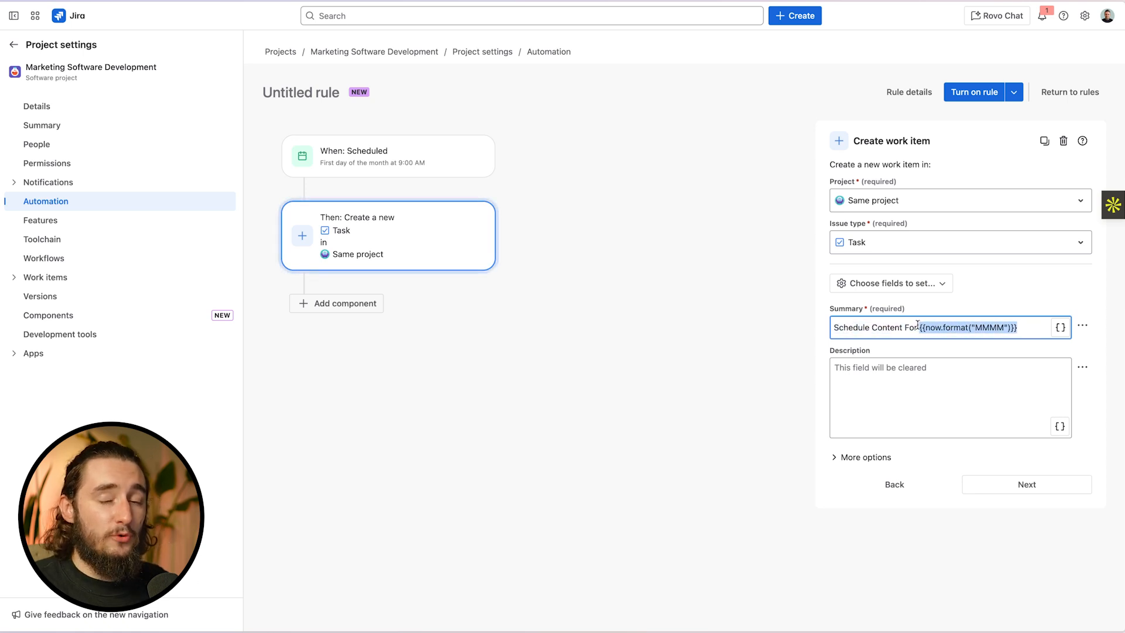
drag(917, 324, 1037, 324)
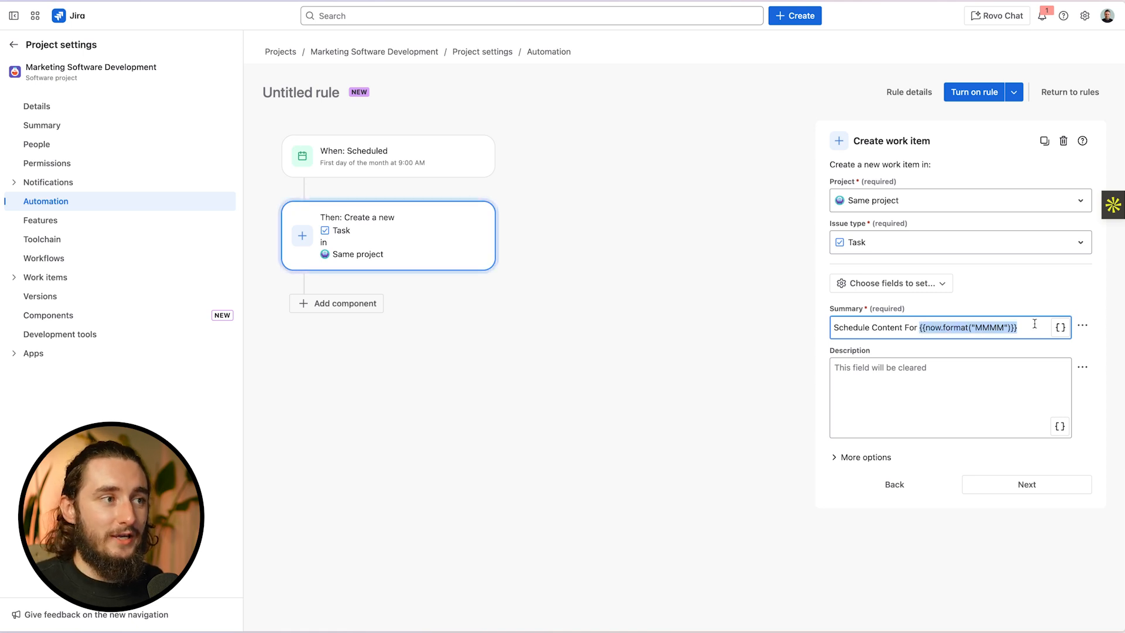
click(735, 378)
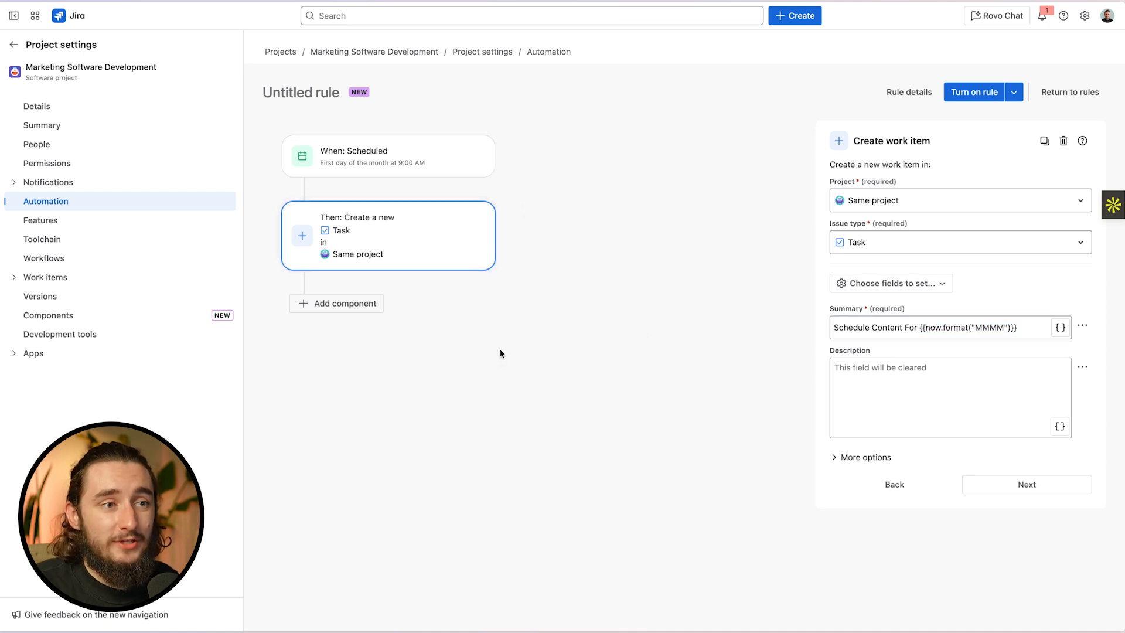
click(902, 393)
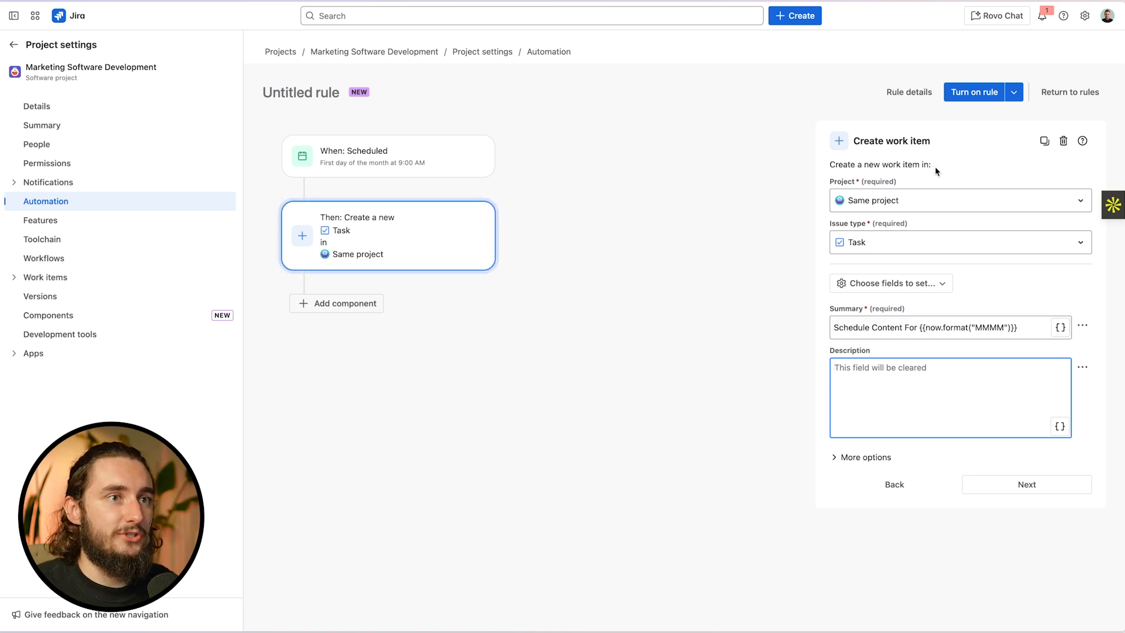
- Name the rule "Schedule Marketing Content" and turn it on
click(972, 94)
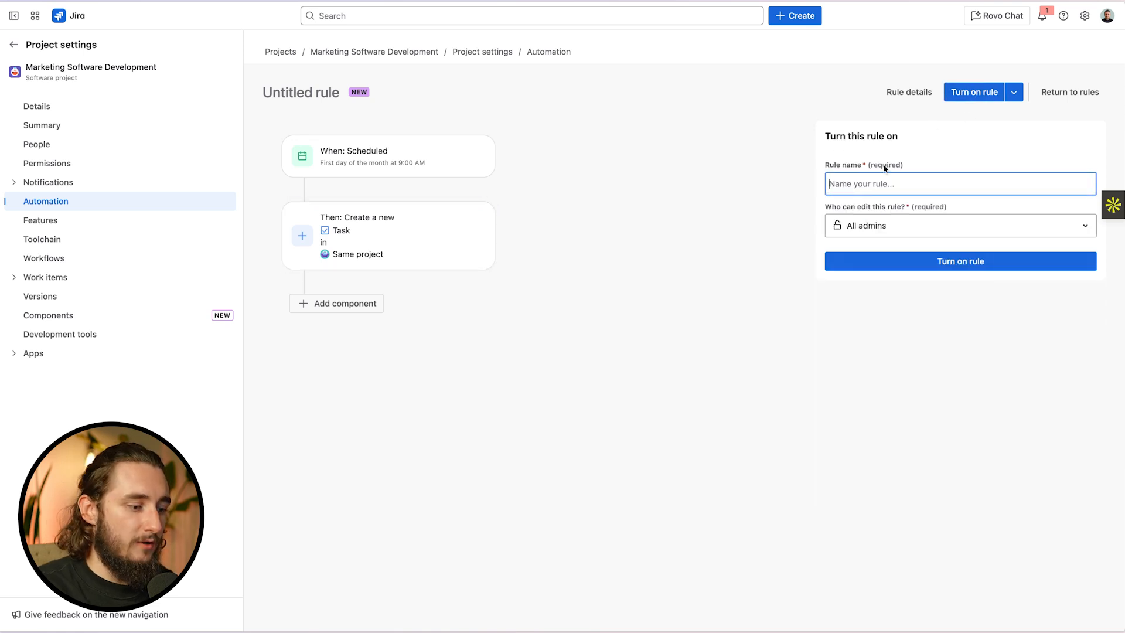
text(Schedule )
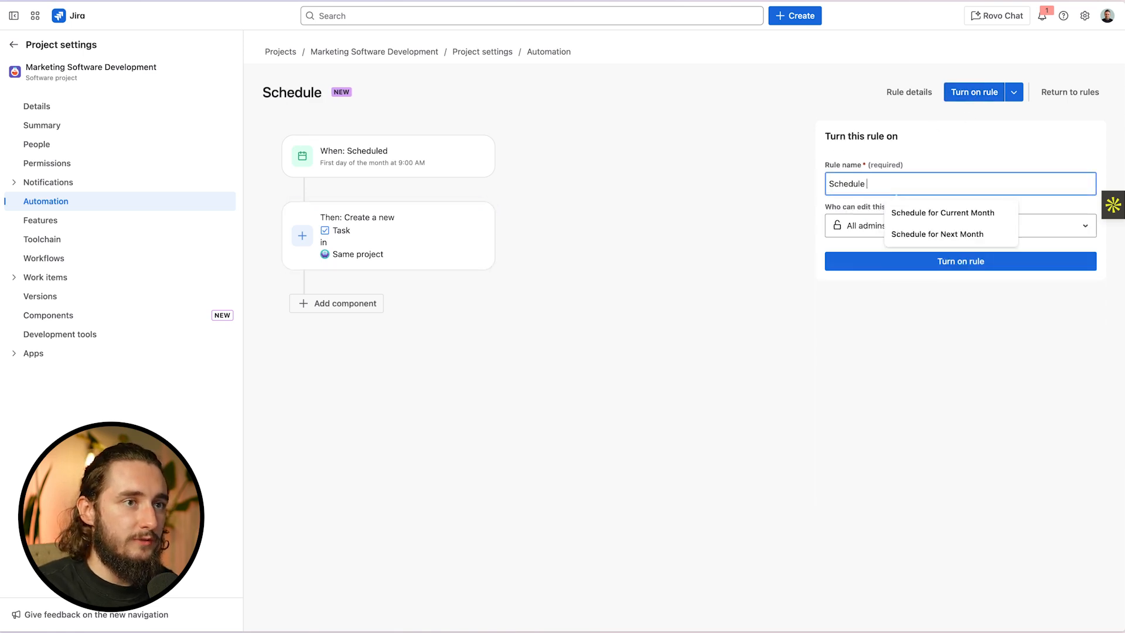
text(Marketing Content)
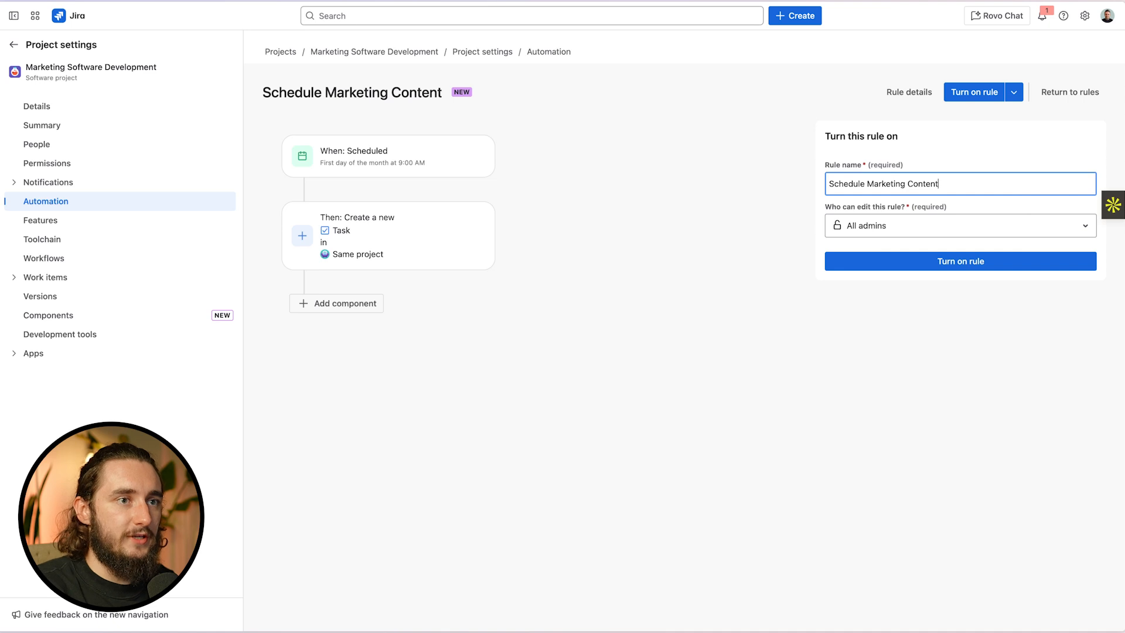
click(998, 95)
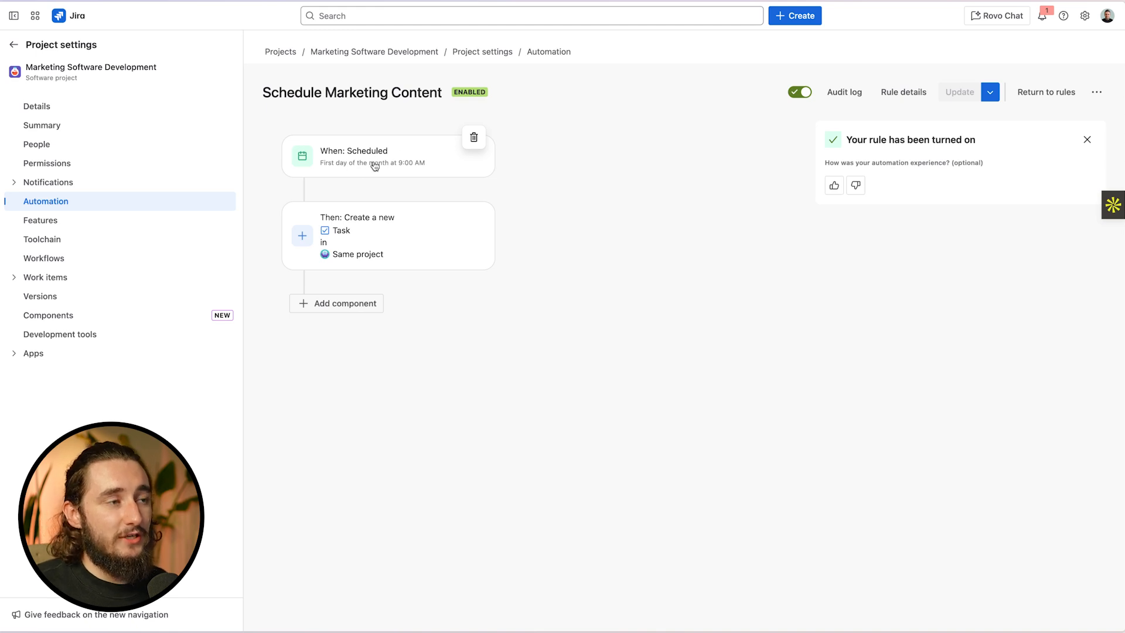
- Run the rule manually and examine the details of its latest run in the audit log
click(1094, 93)
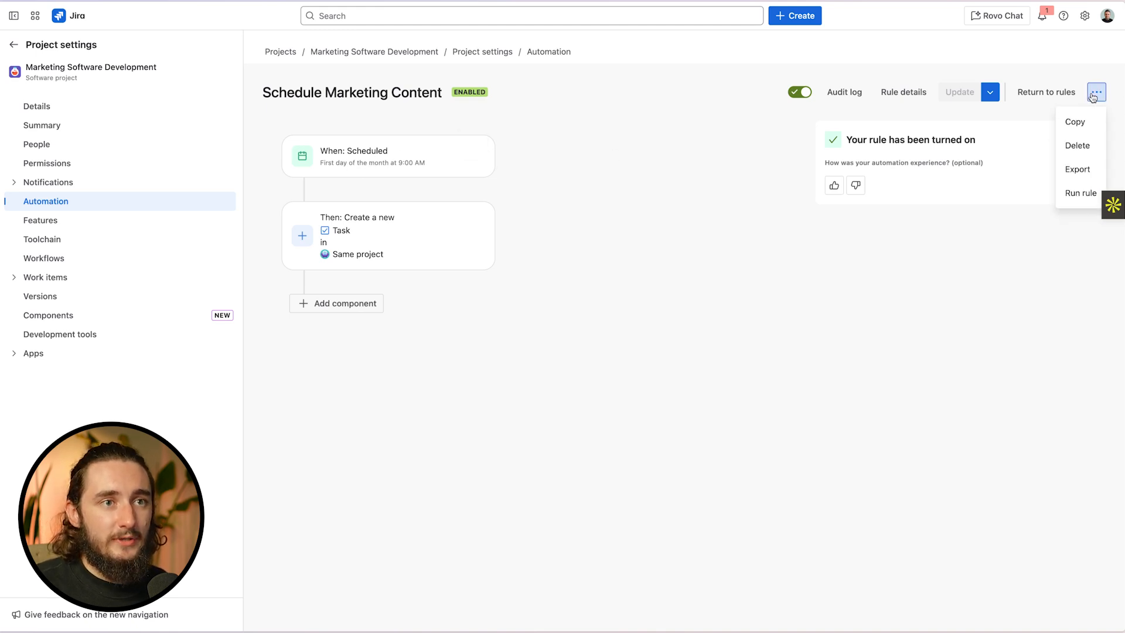
click(1079, 190)
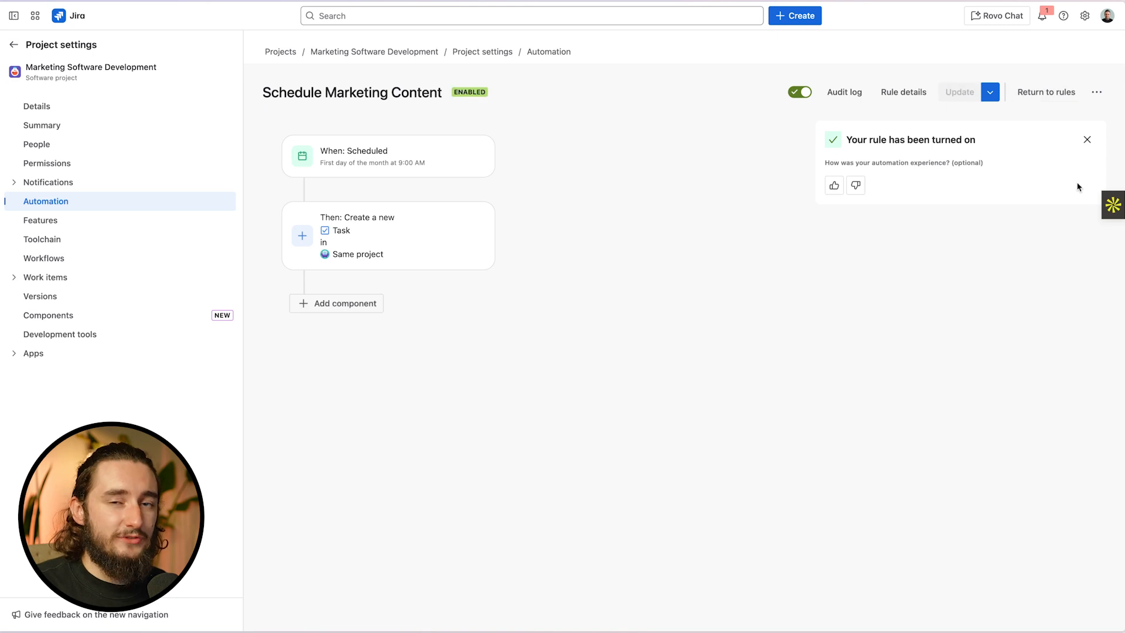
click(829, 97)
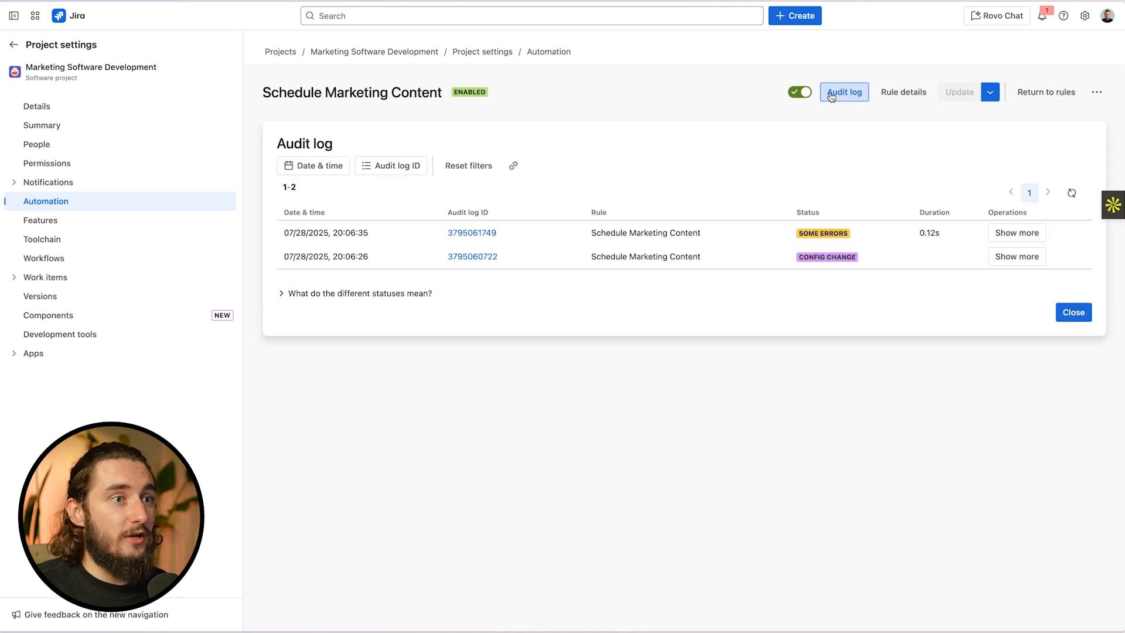
click(1010, 232)
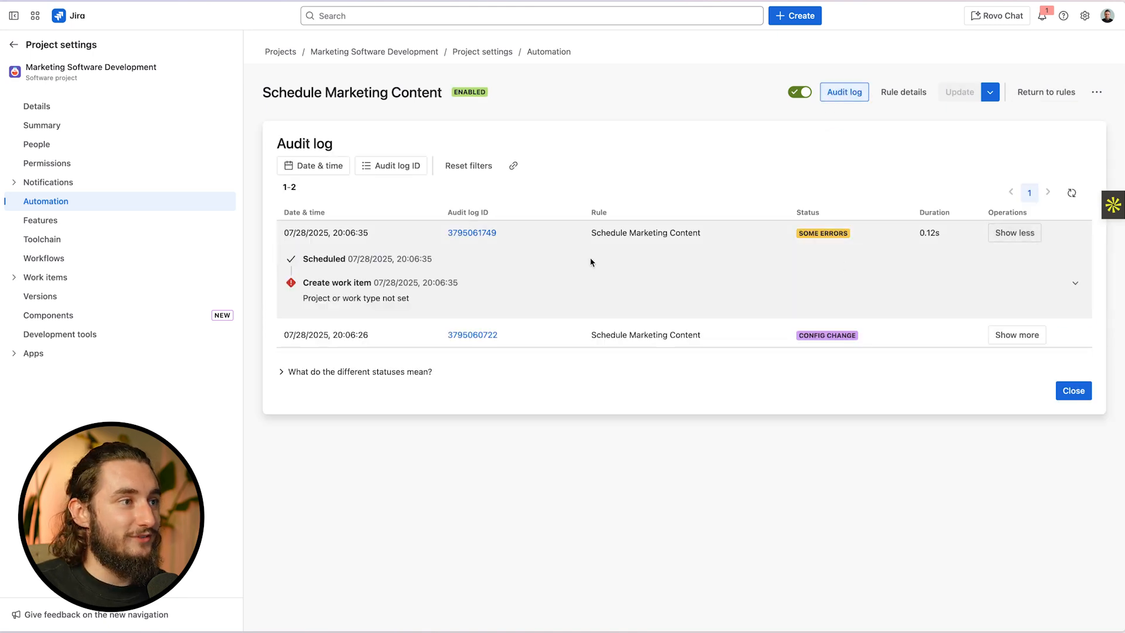
drag(301, 302, 426, 302)
click(426, 302)
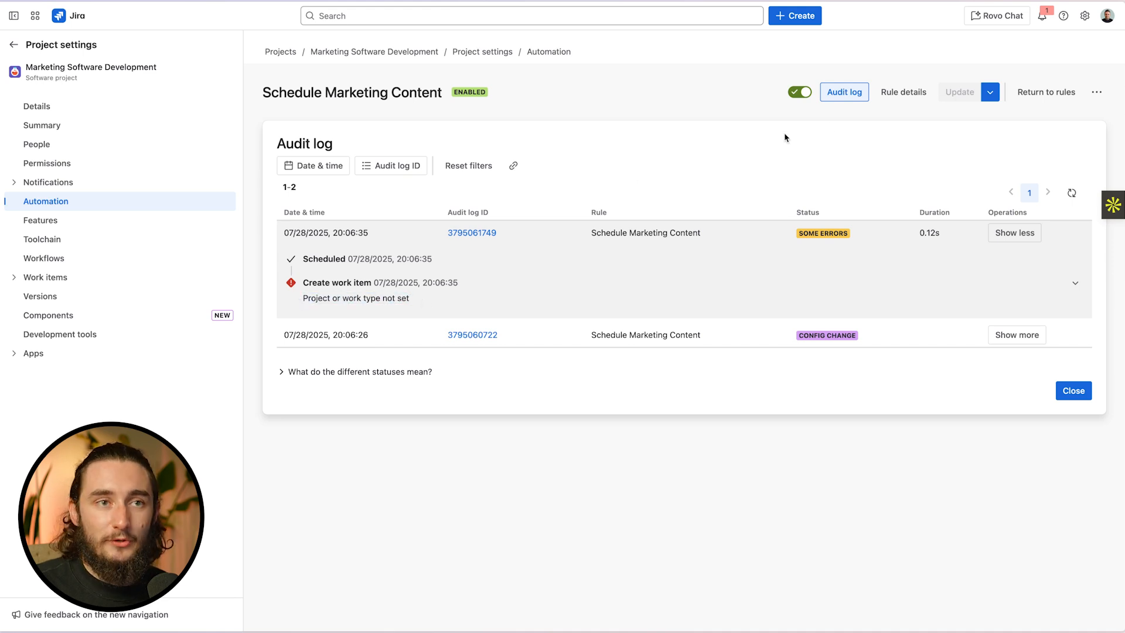
- Set the Create work item action's project to Marketing Software Development (MSD) and update the rule
click(903, 92)
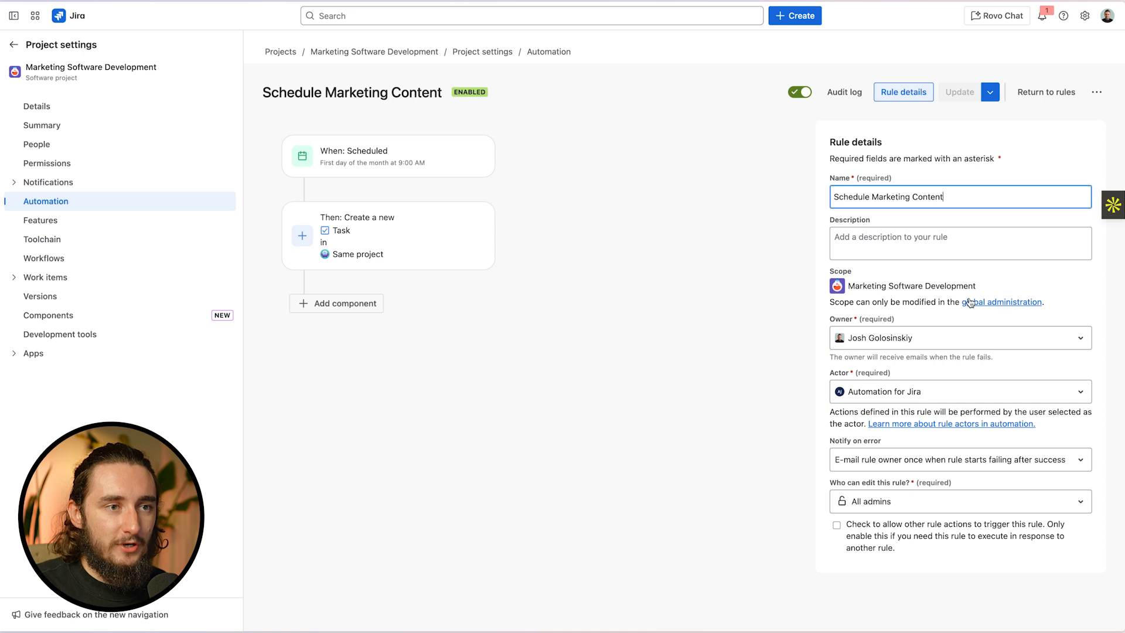
click(388, 151)
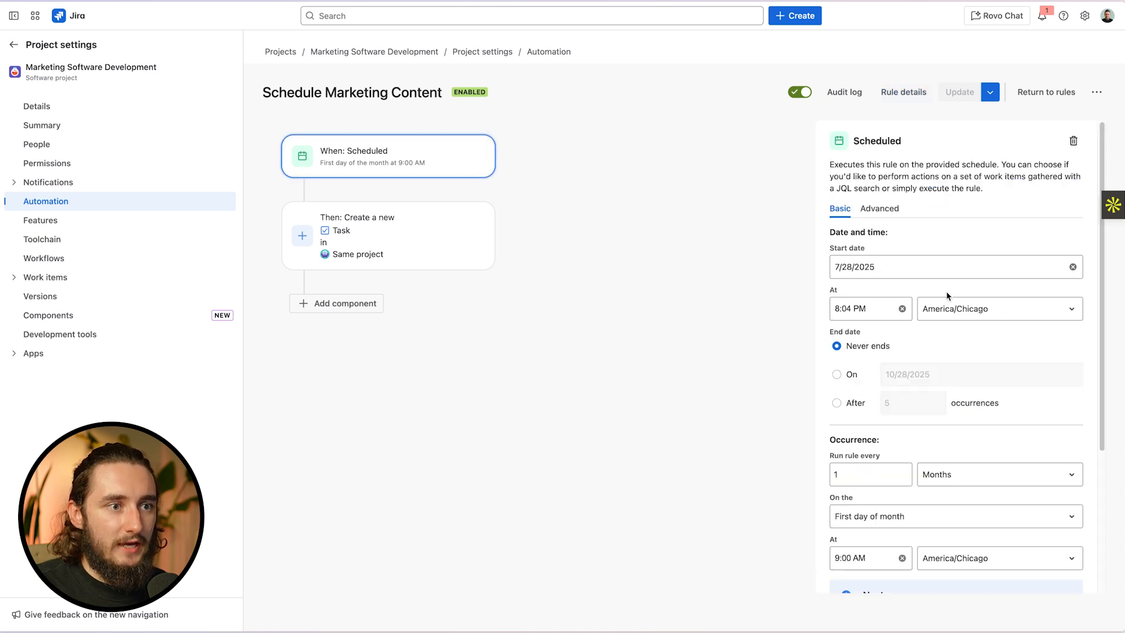
scroll(978, 343, down, 3)
scroll(977, 344, up, 3)
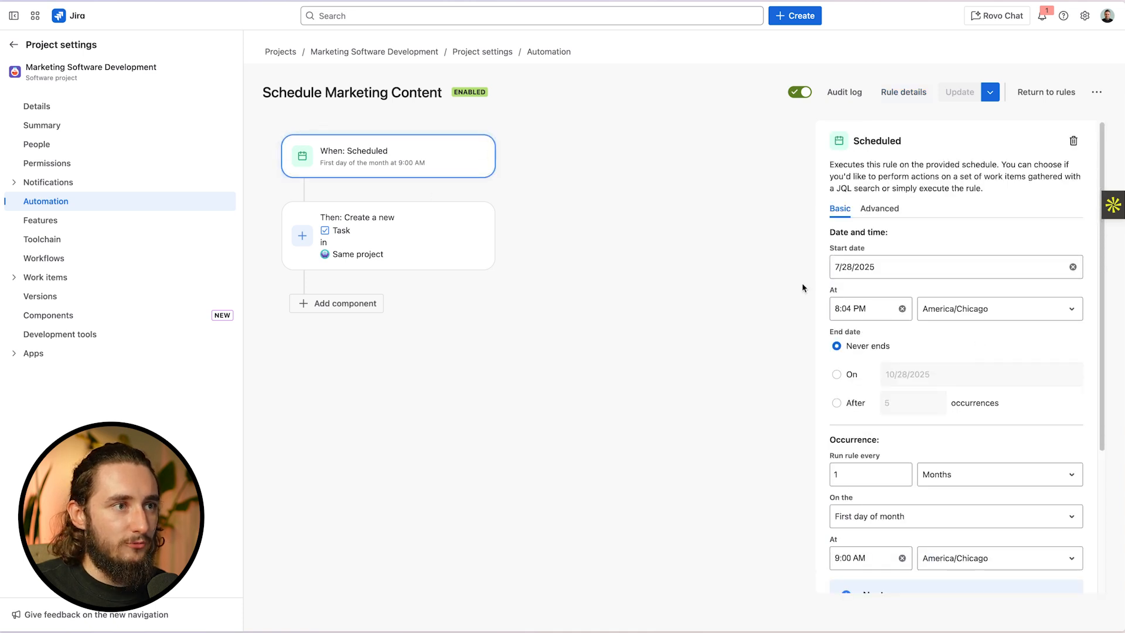
click(386, 222)
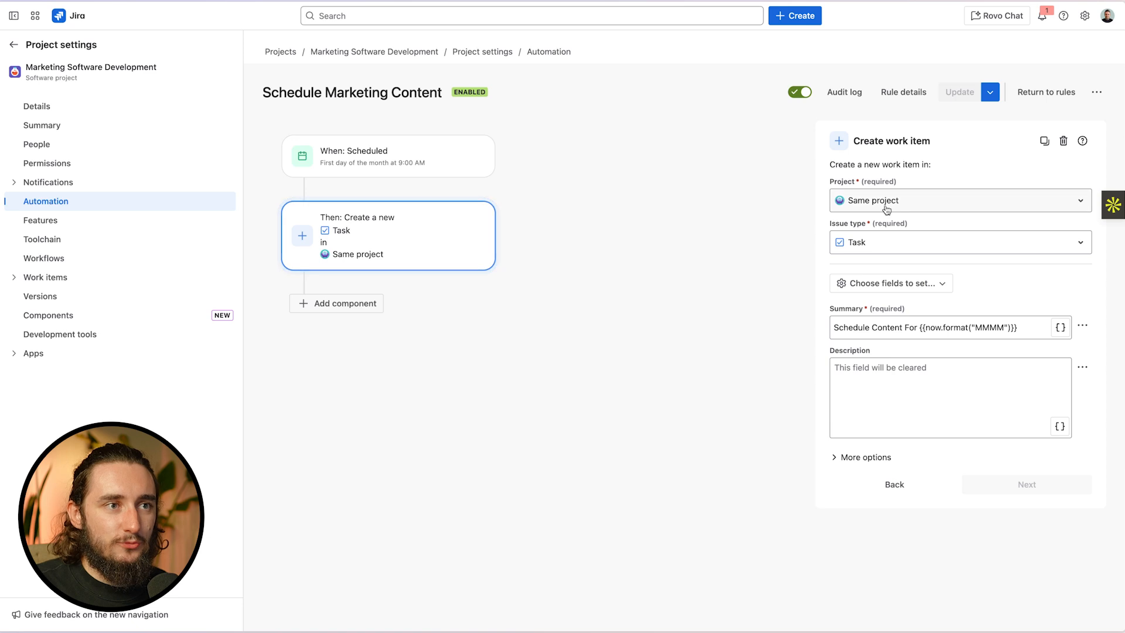
click(981, 205)
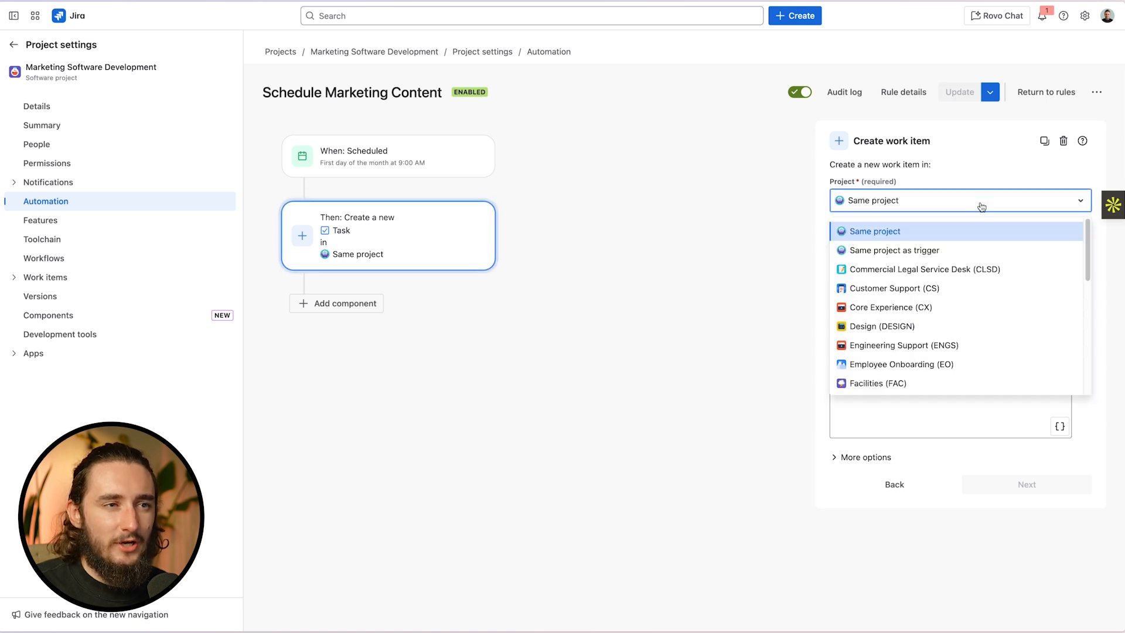
text(marke)
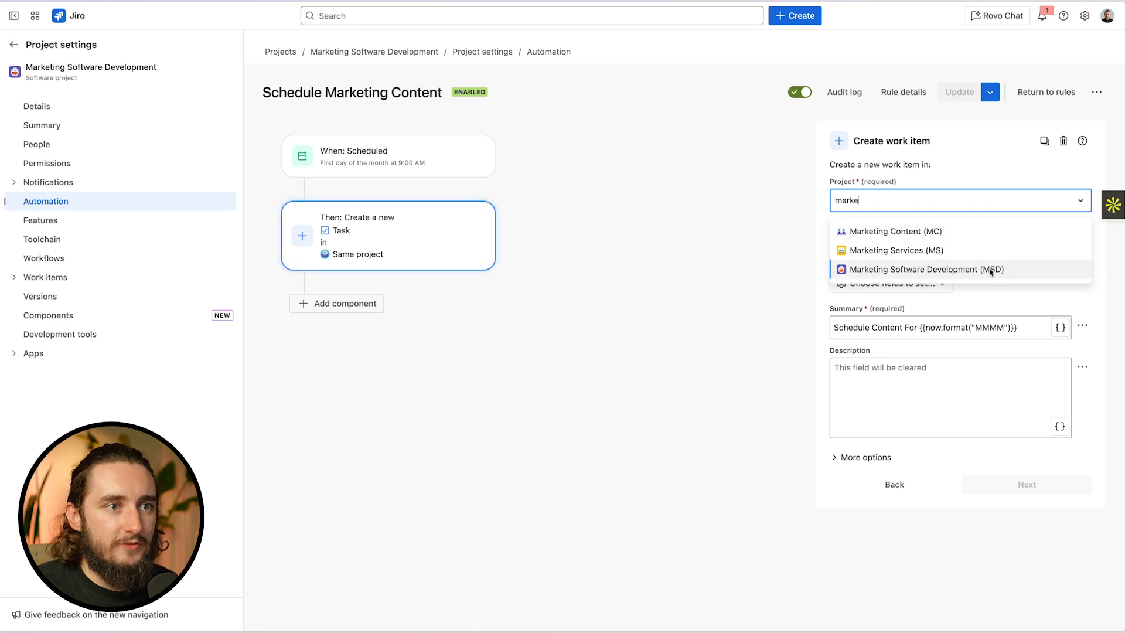
click(991, 270)
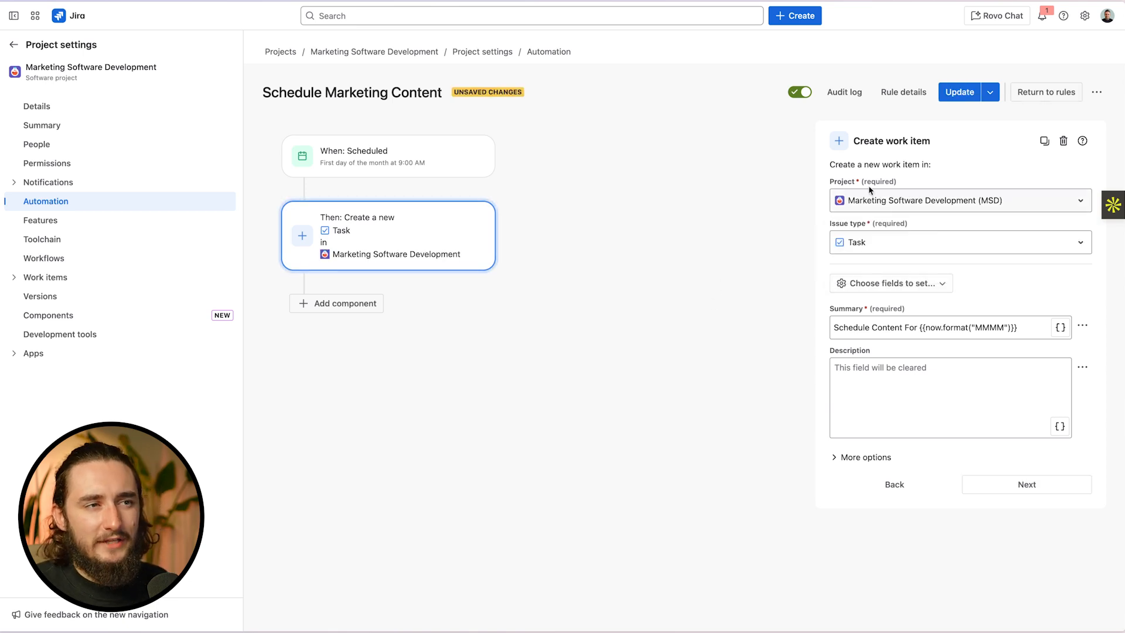
click(959, 96)
- Run the updated rule manually and open the work item it created from the latest audit log entry
click(1096, 94)
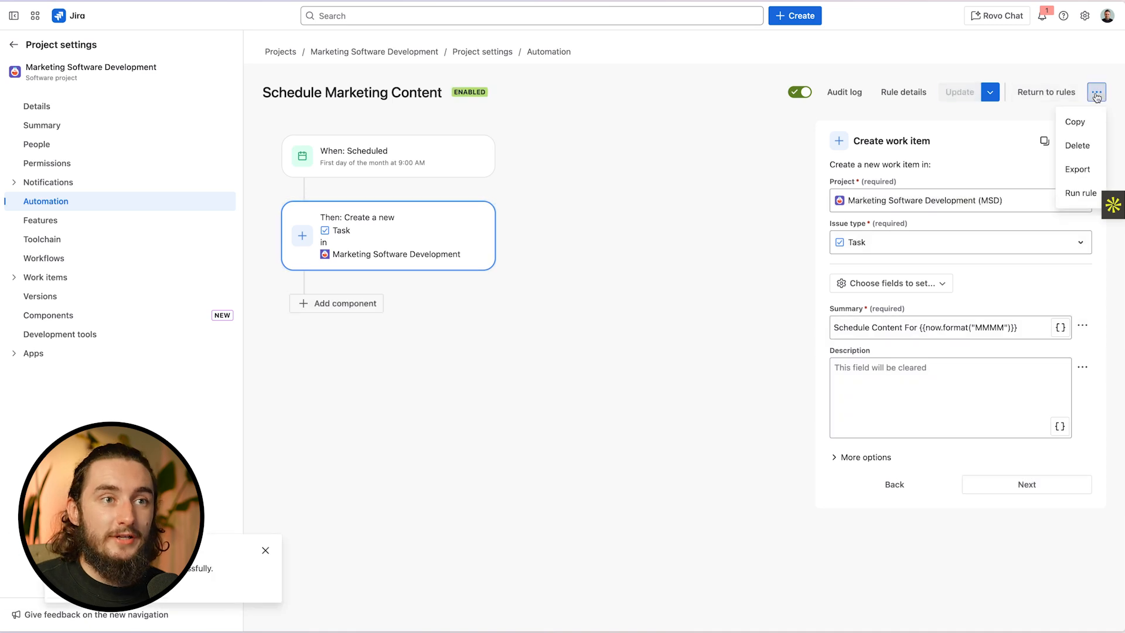
click(1080, 193)
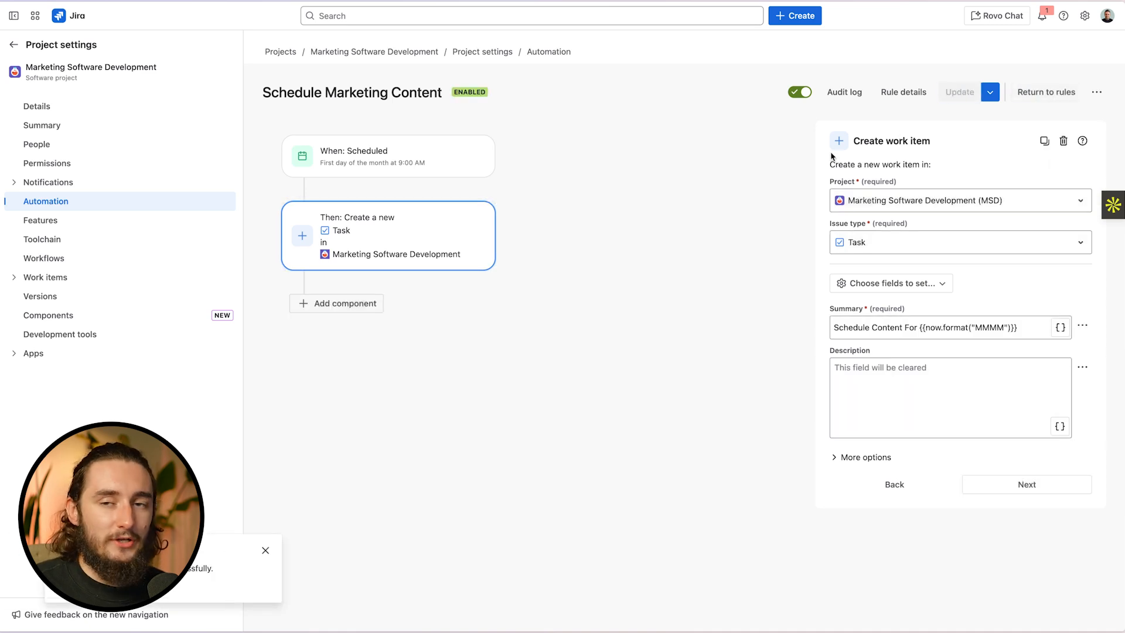
click(852, 99)
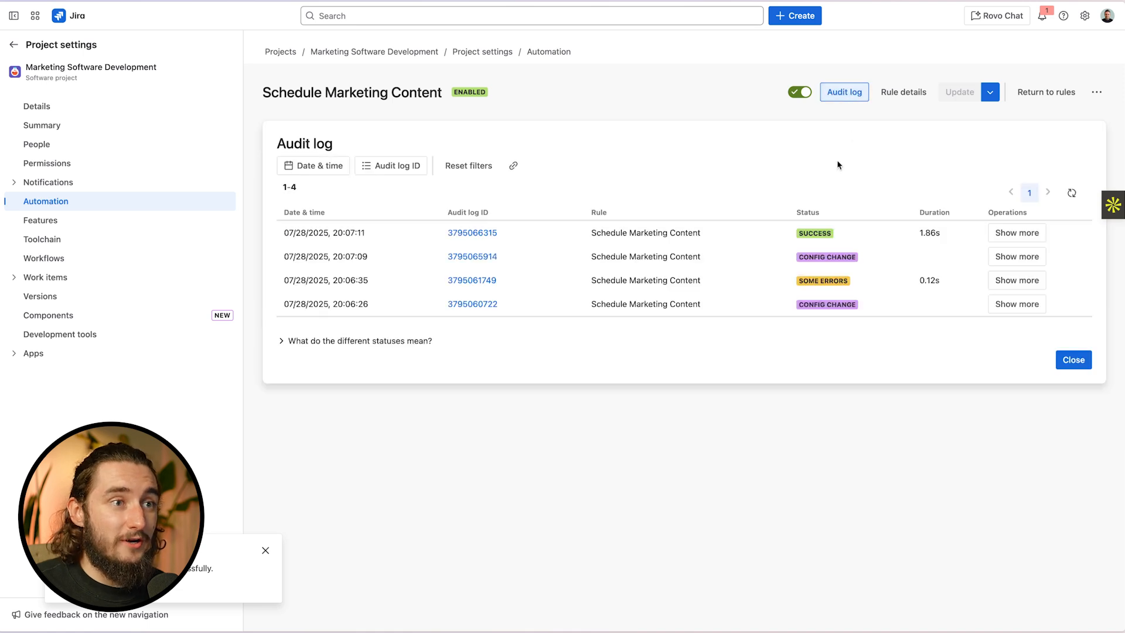
click(1009, 233)
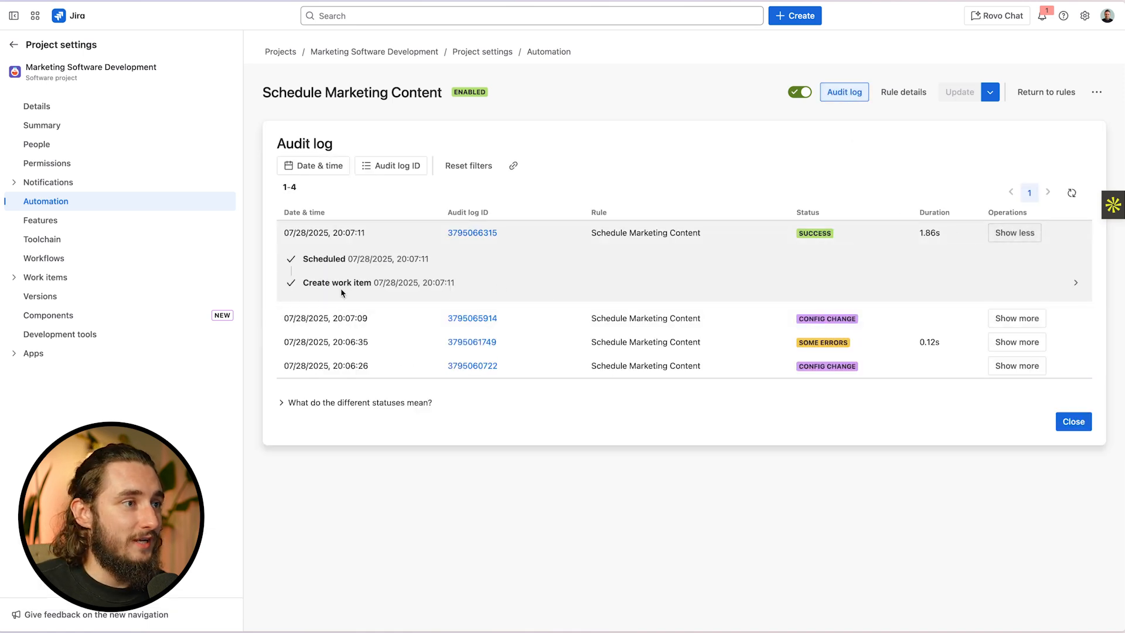
click(1076, 285)
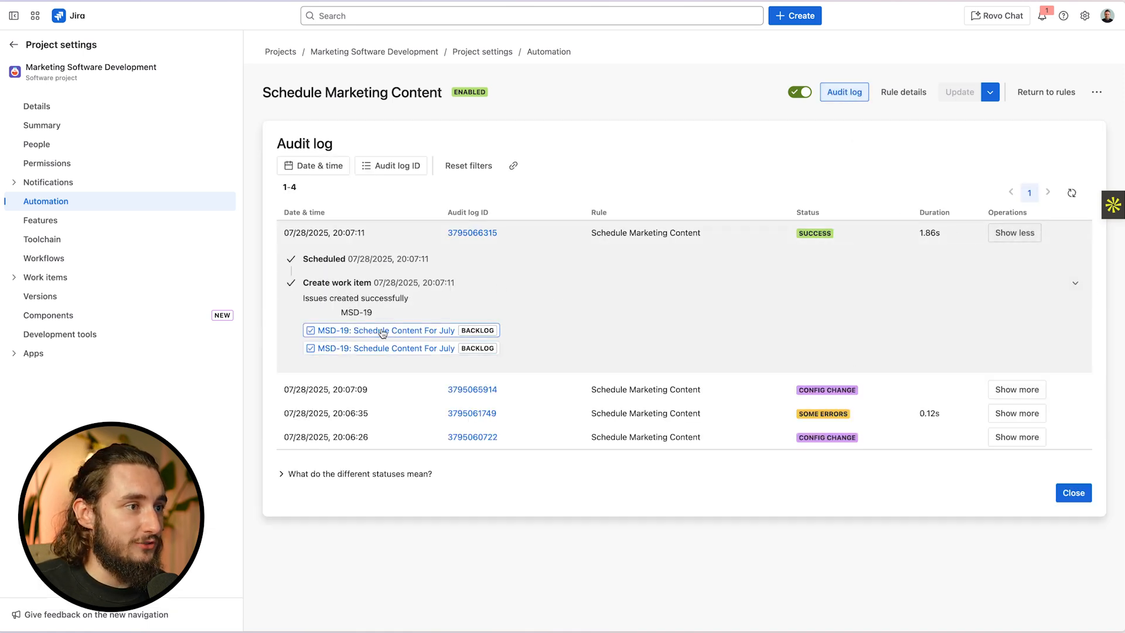
click(486, 333)
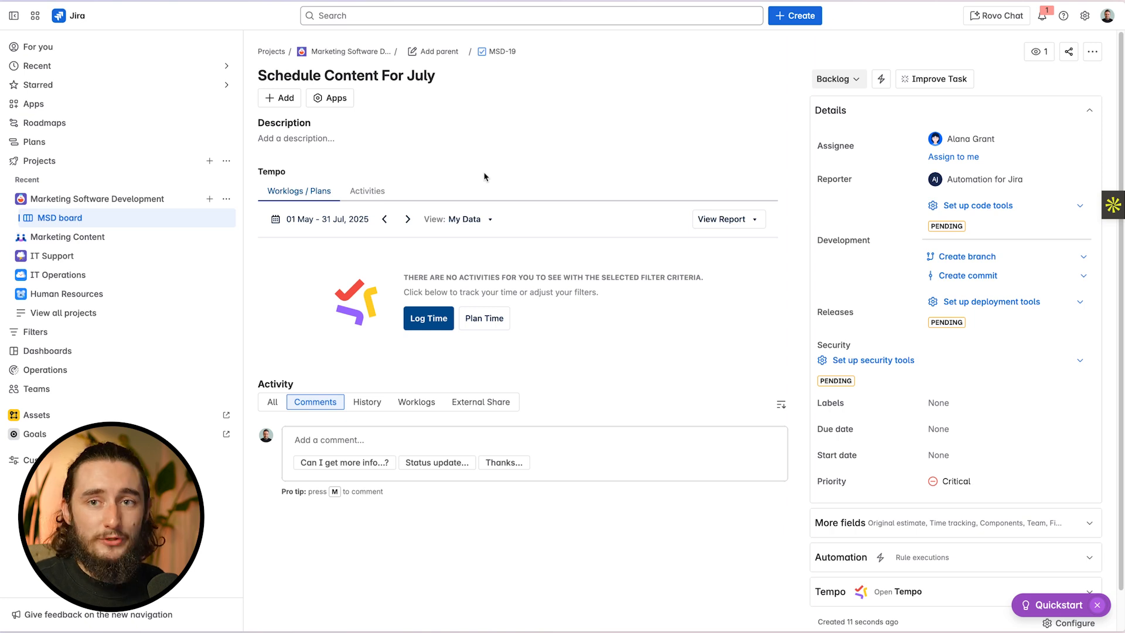
click(456, 76)
drag(436, 77, 409, 76)
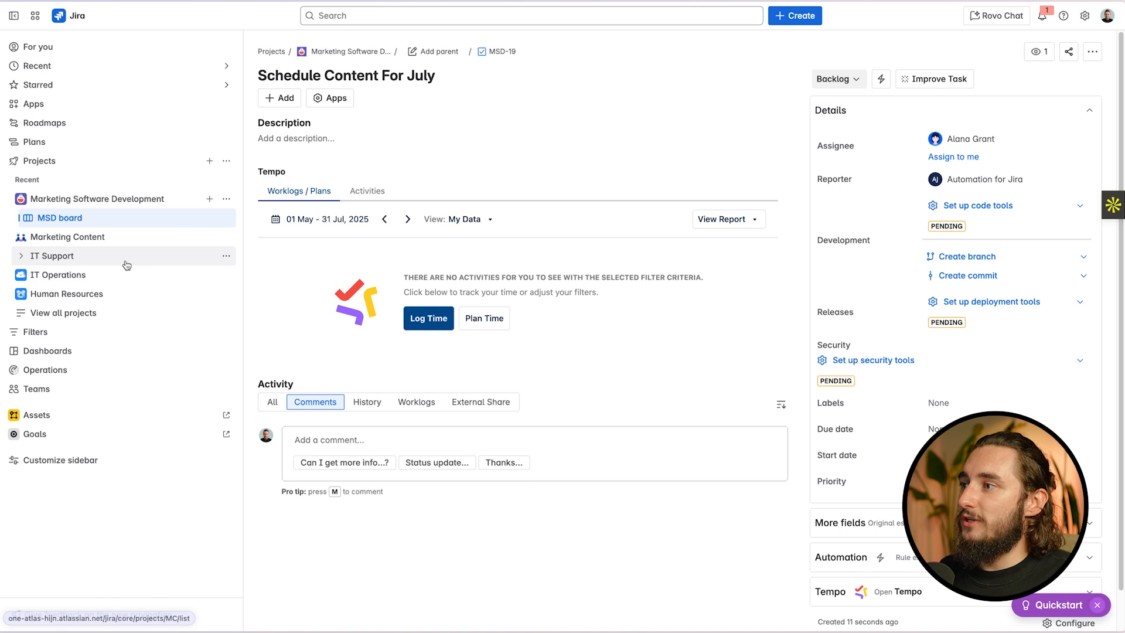
- Open the Marketing Content project's automation settings and start a new rule from scratch
click(125, 241)
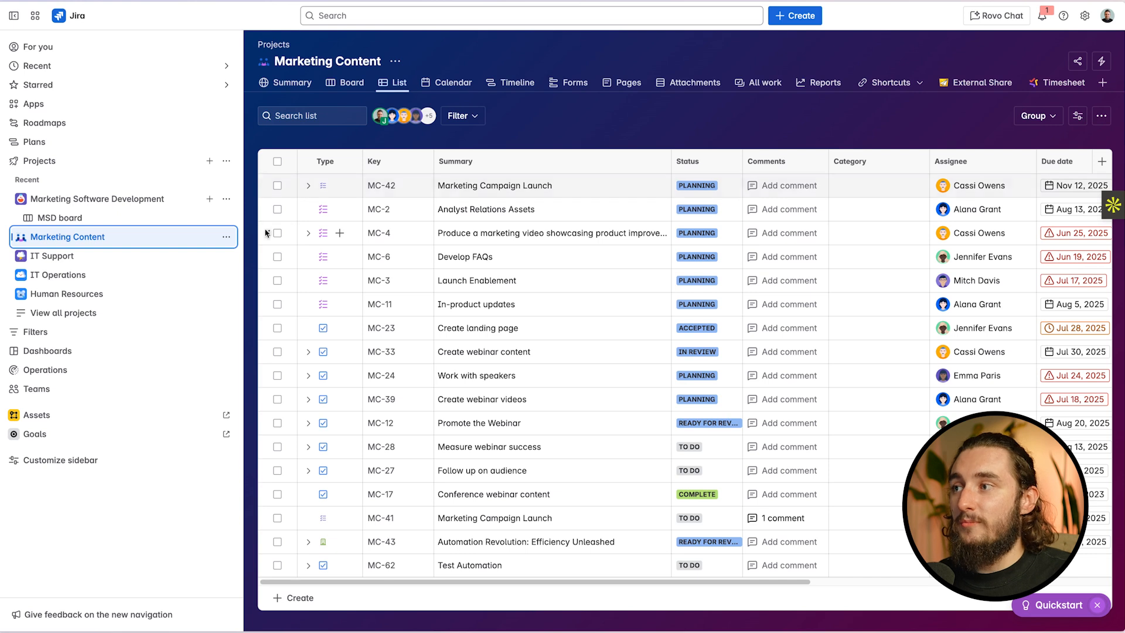
click(226, 237)
click(303, 359)
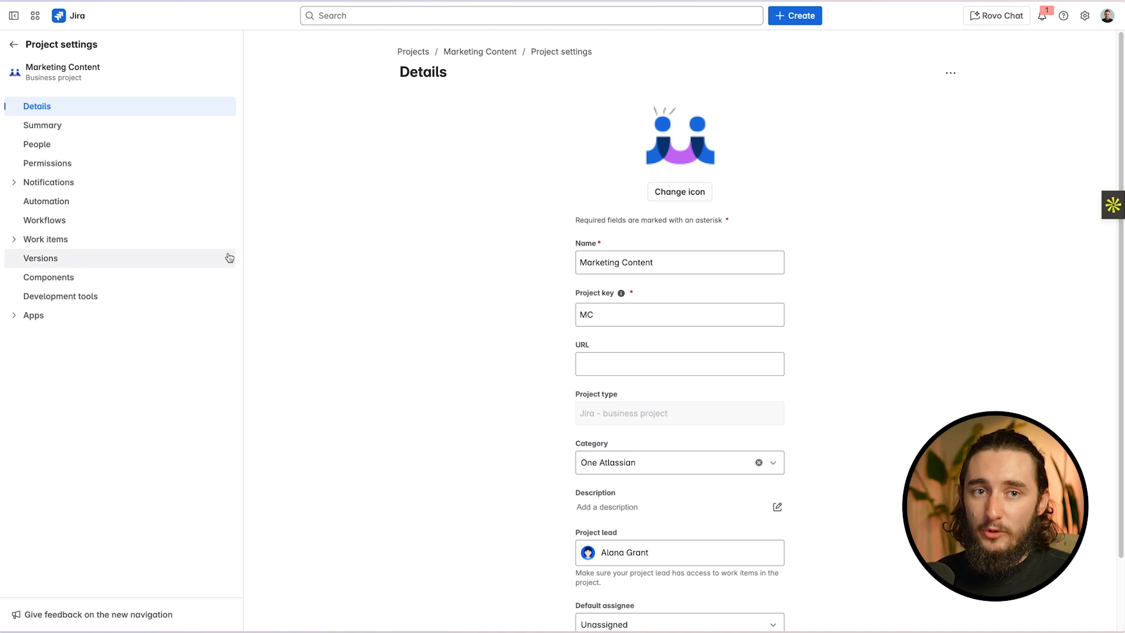
click(137, 203)
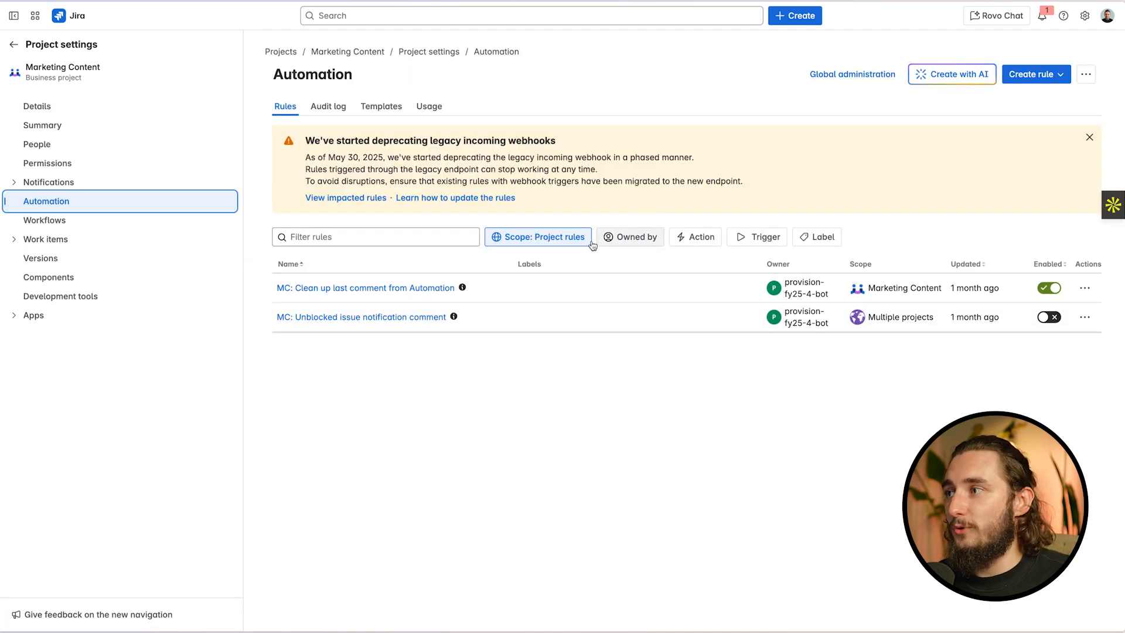
click(1032, 74)
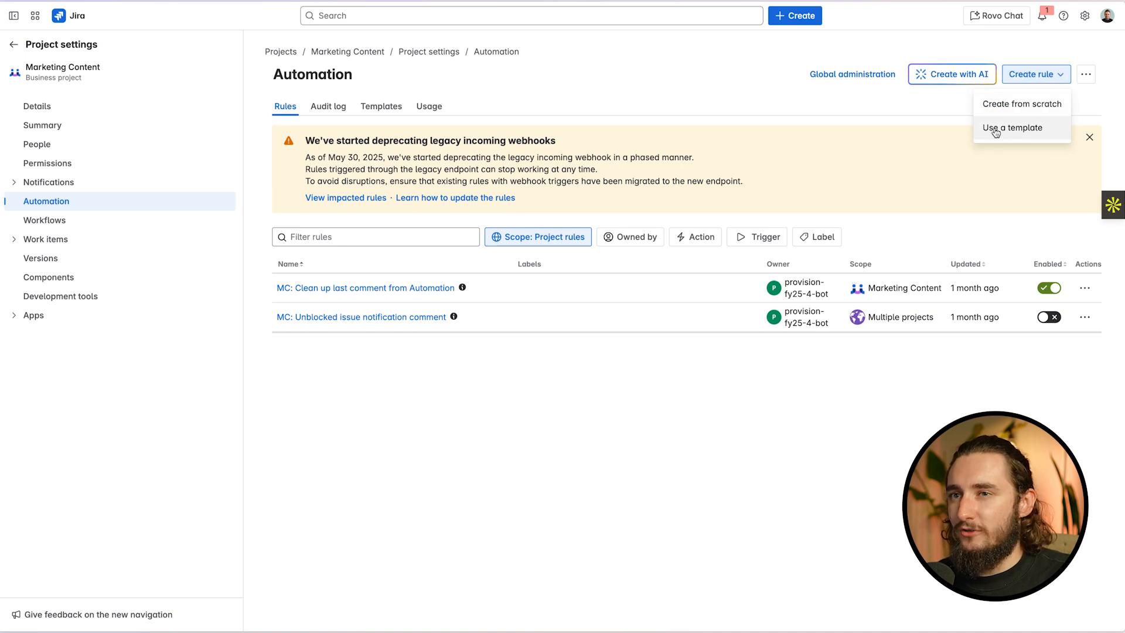
click(1003, 128)
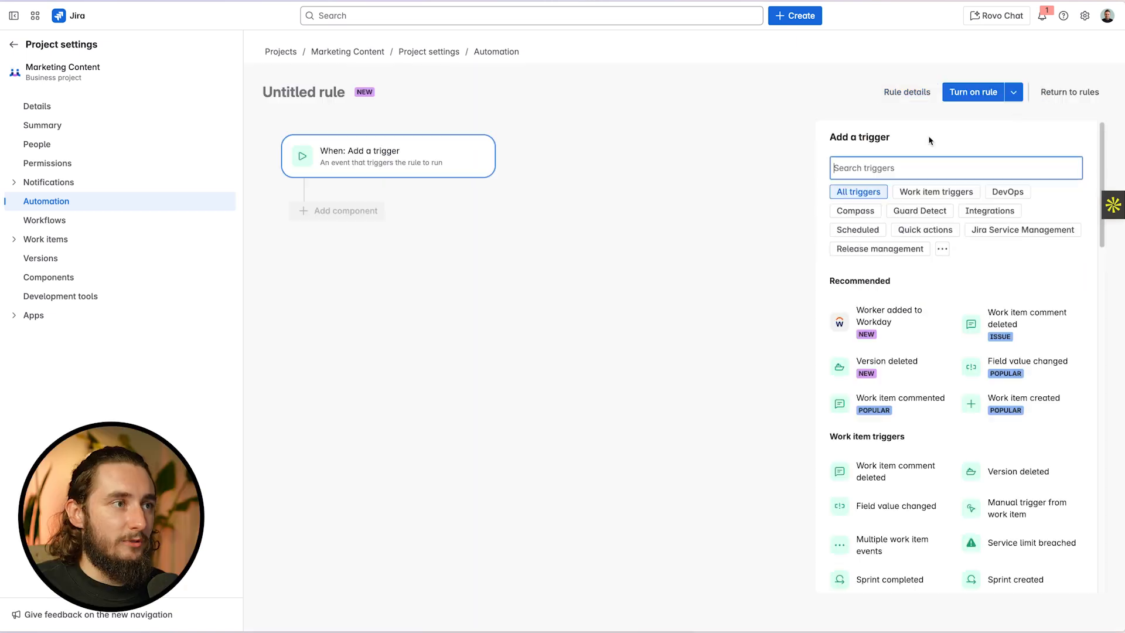
- Set the rule's trigger to Manual trigger from work item and add an empty component below it
click(866, 168)
text(man)
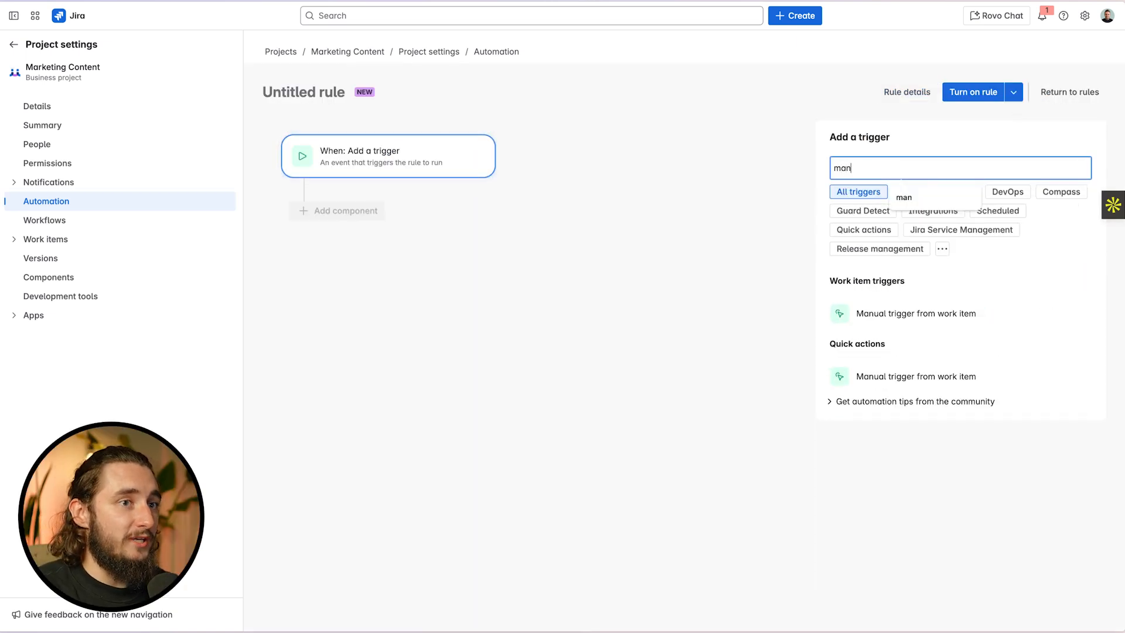
click(902, 314)
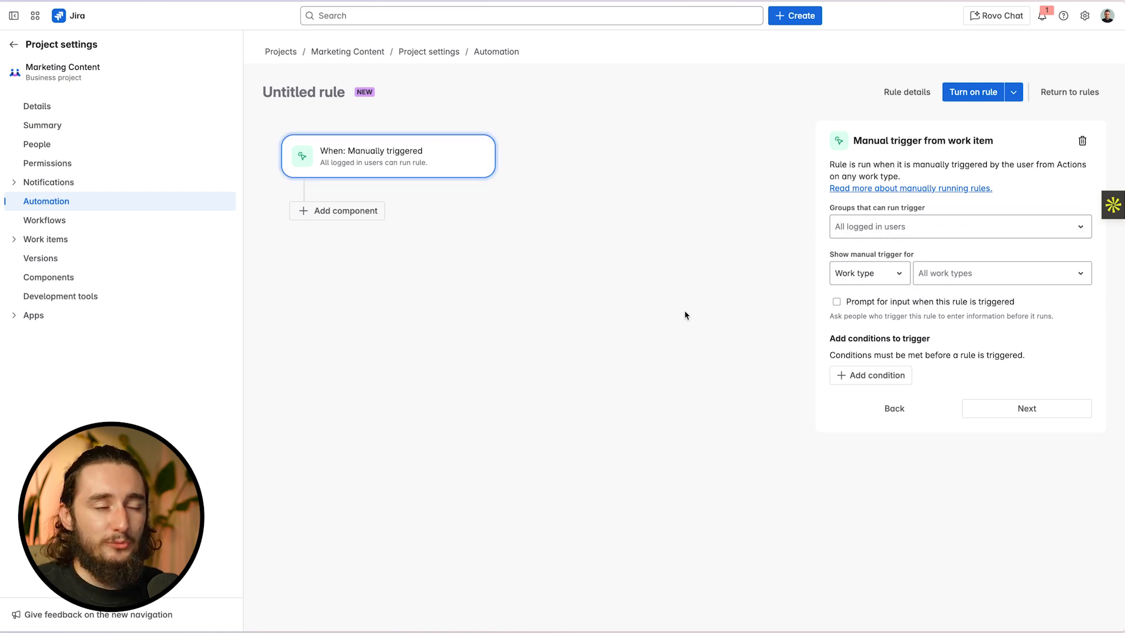
click(348, 215)
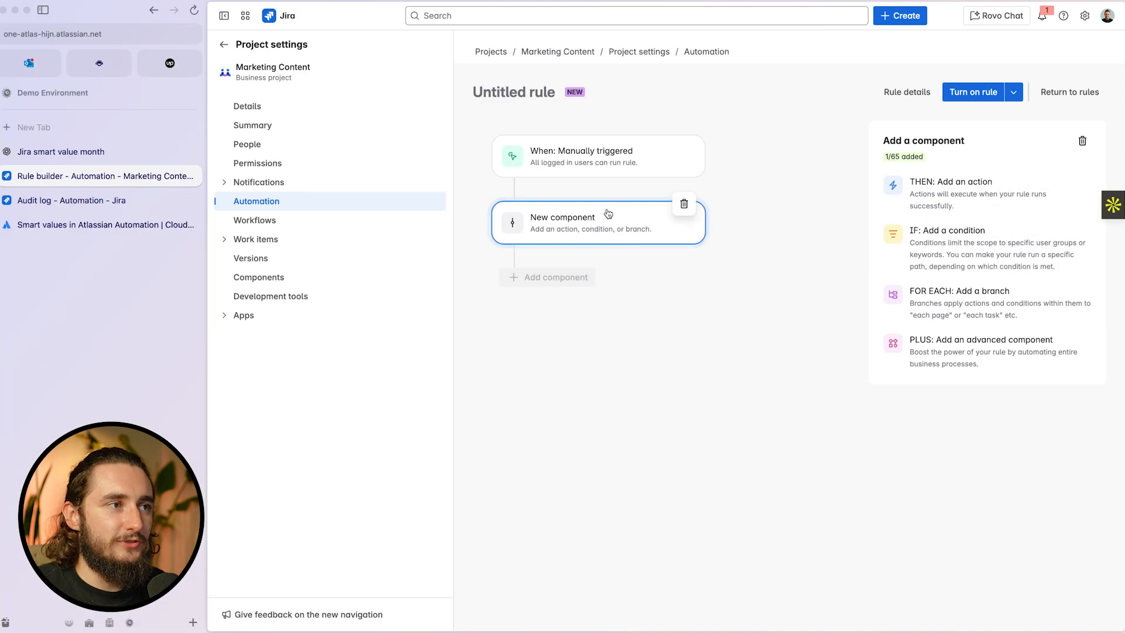
click(584, 165)
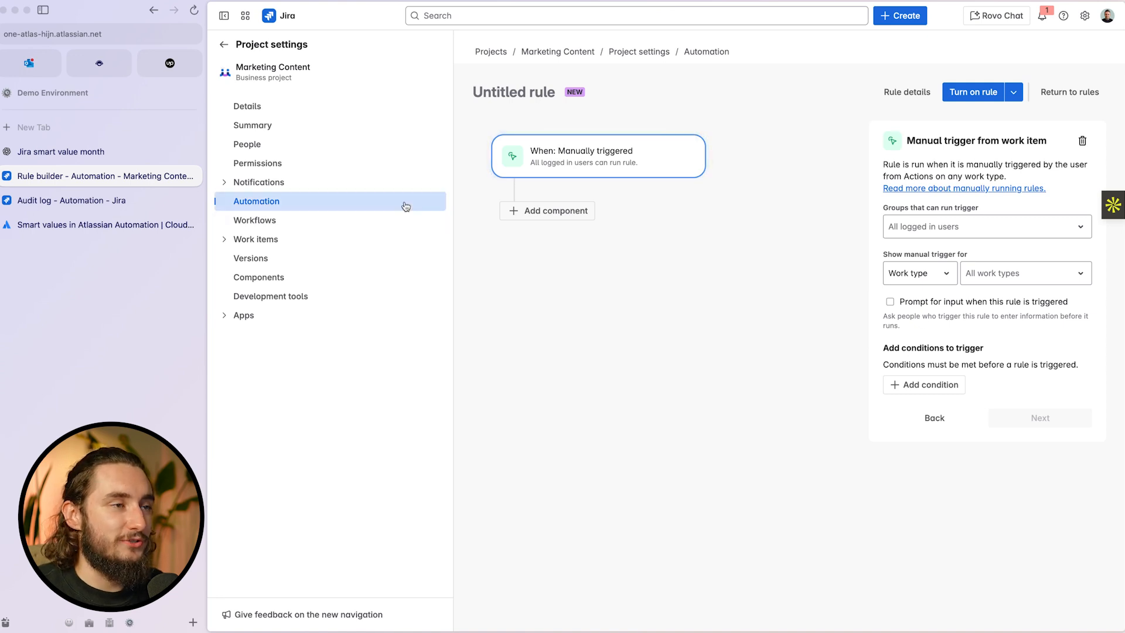
click(563, 210)
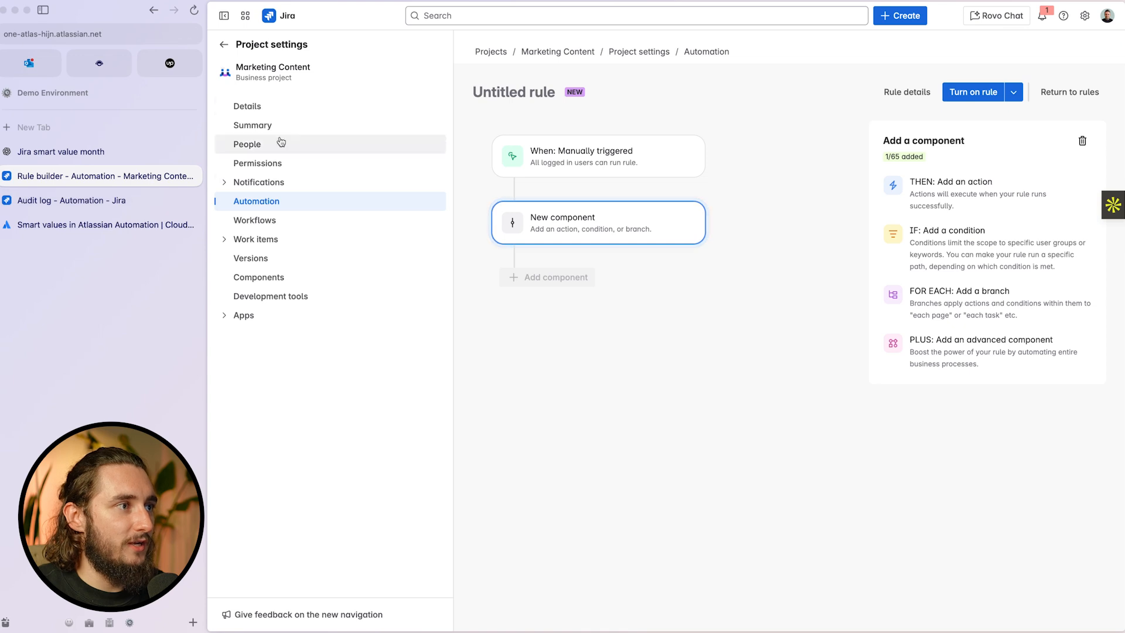
- Open the Jira home page in a separate tab and go to the work item search
super+click(271, 17)
click(98, 228)
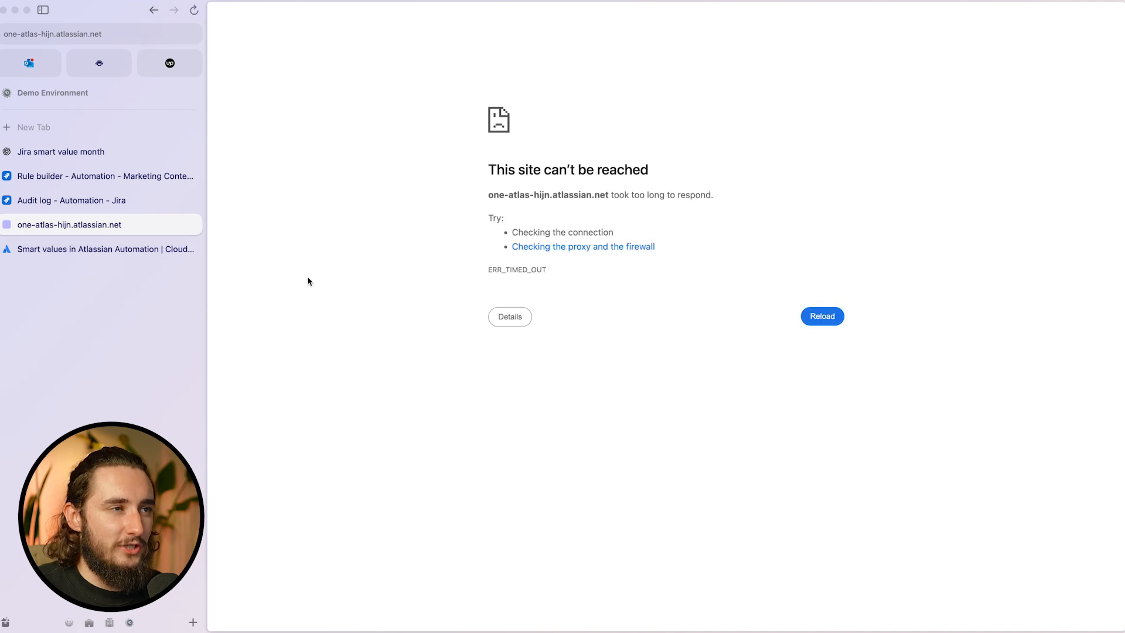
click(196, 12)
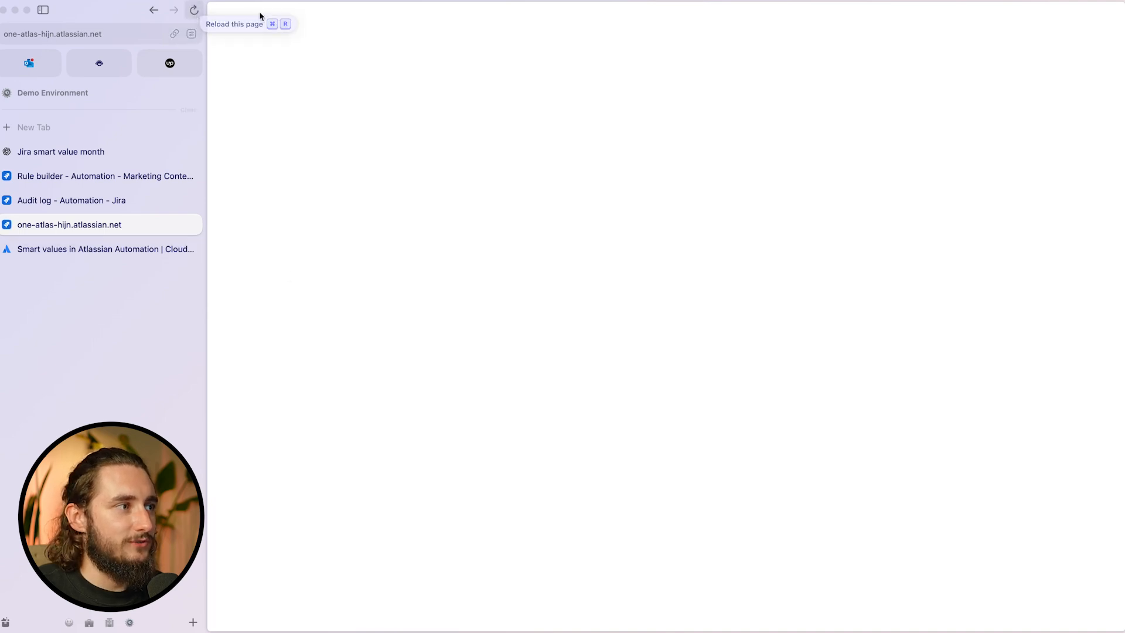
click(113, 202)
click(169, 226)
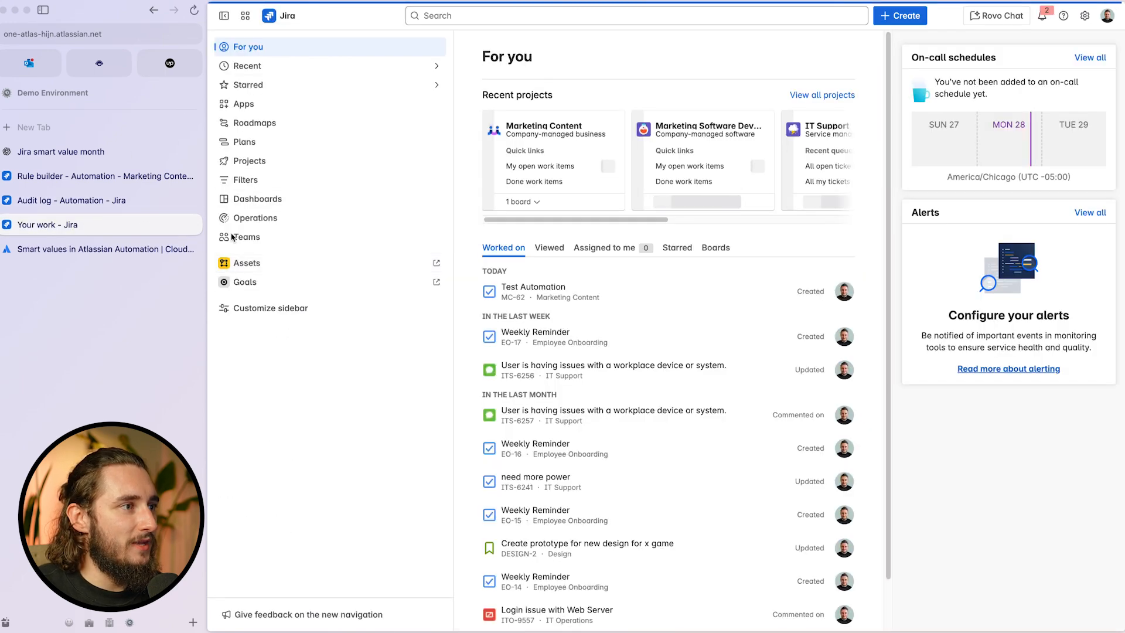
click(244, 179)
click(341, 204)
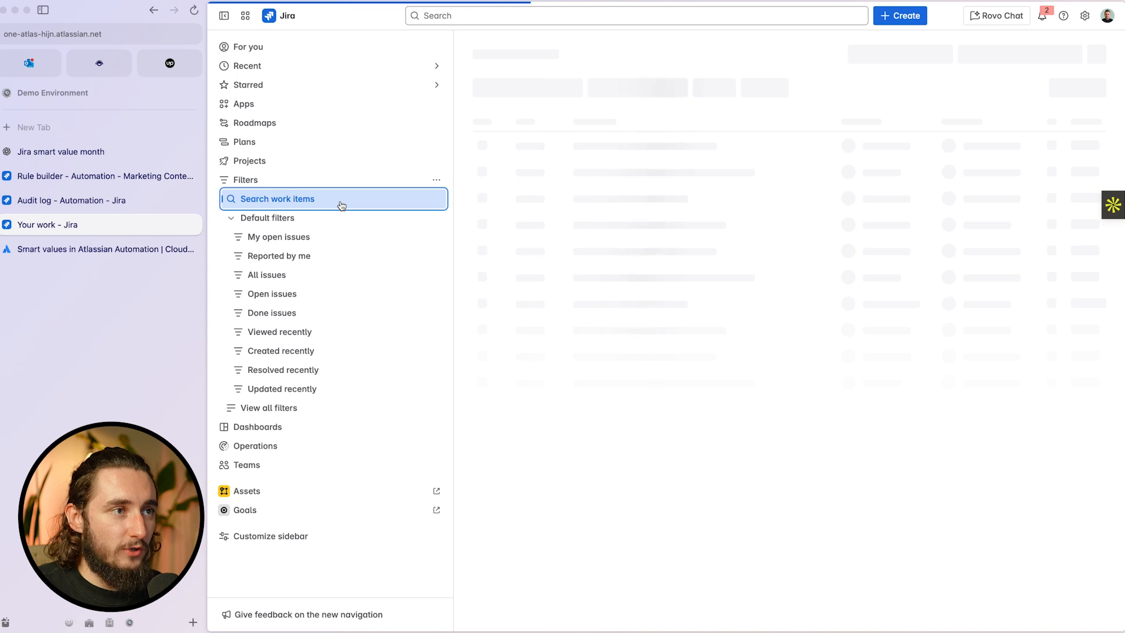
- Search all work with the JQL query summary ~ "Schedule Content For"
drag(779, 88, 594, 82)
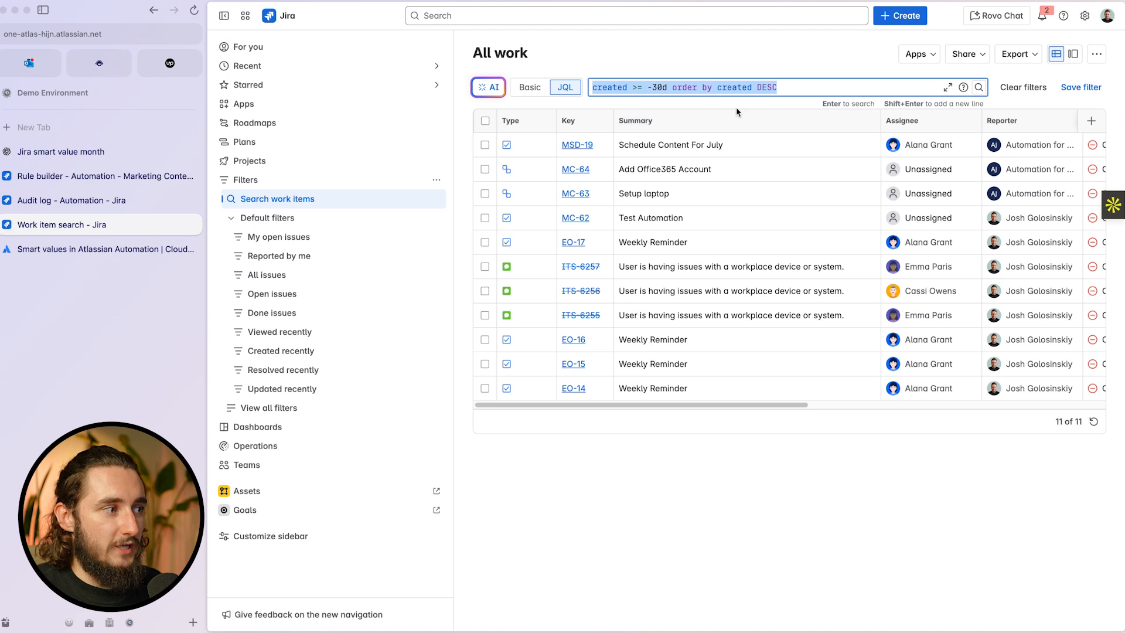
text(sum)
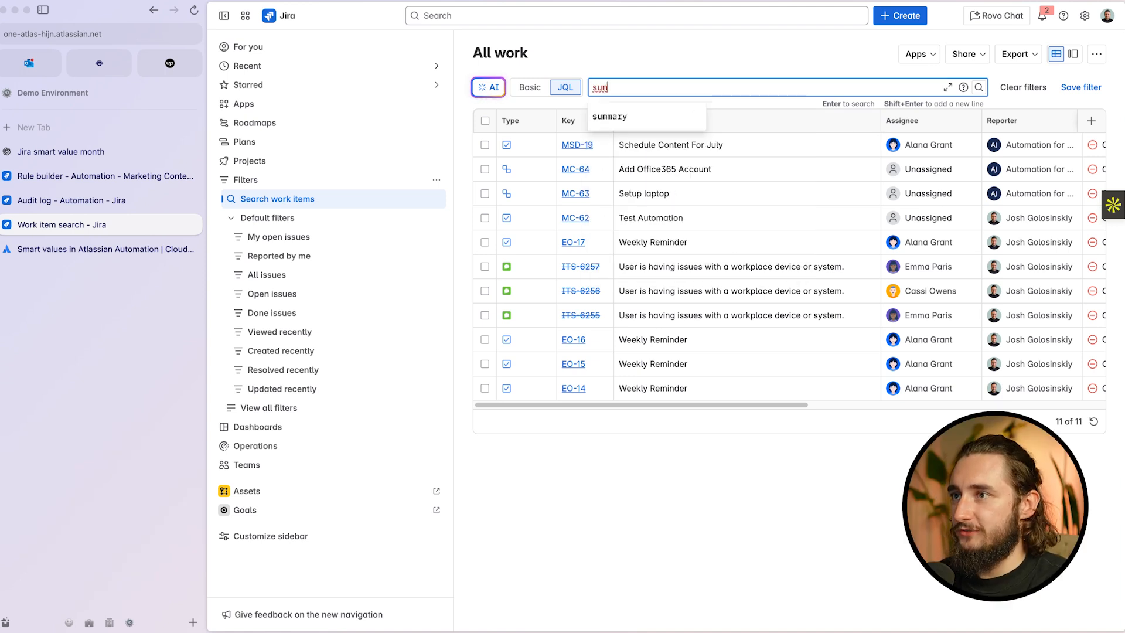
text(mary )
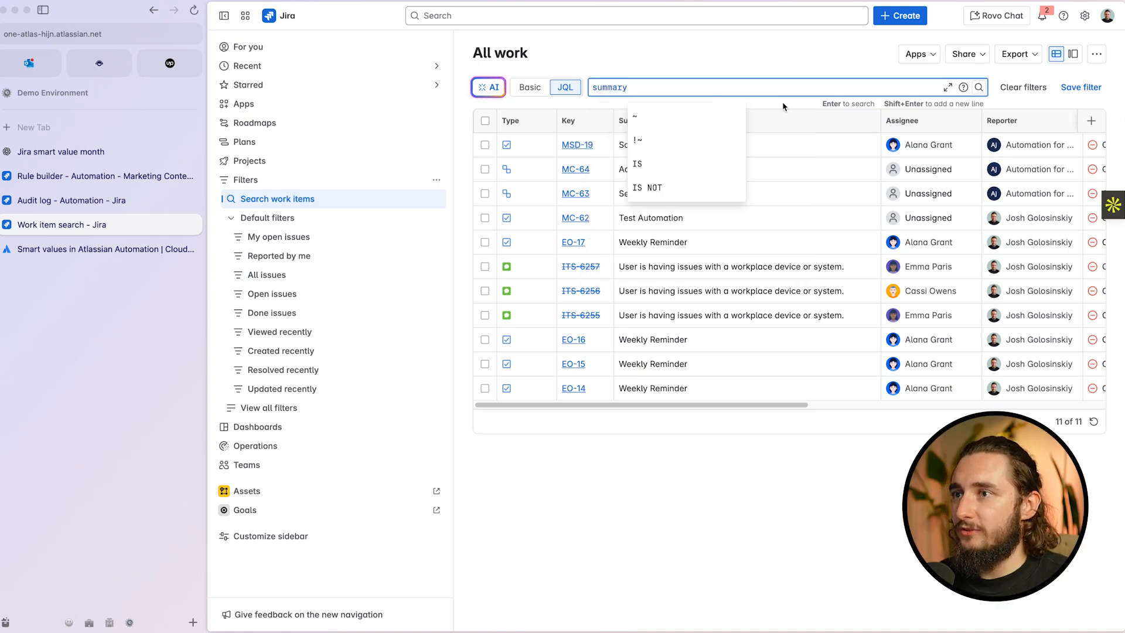
text(~)
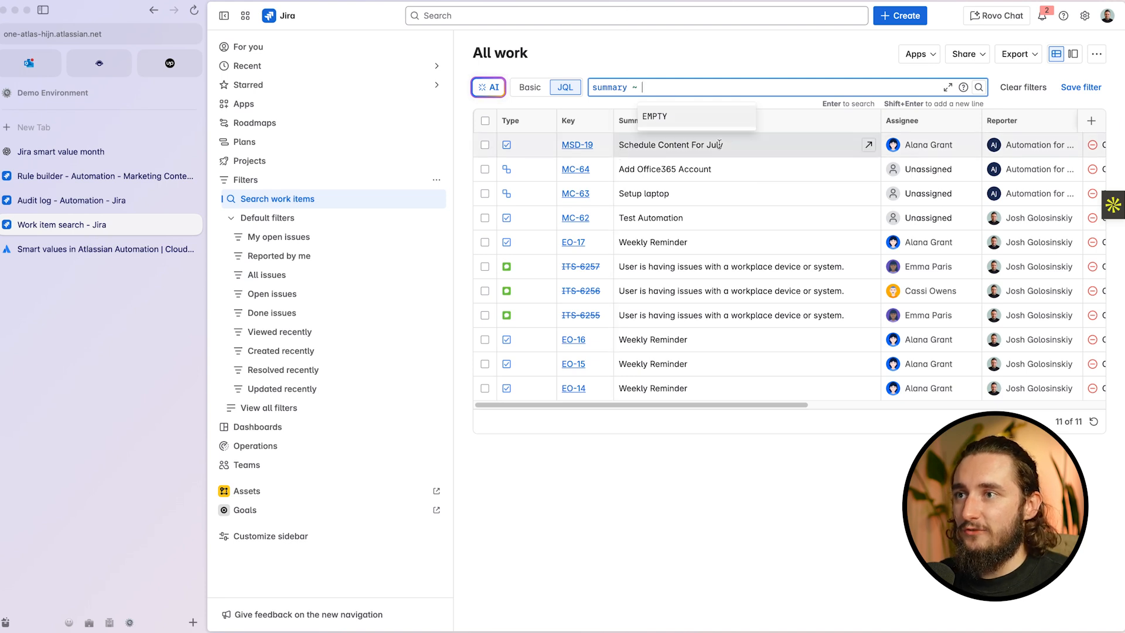
text("Sc)
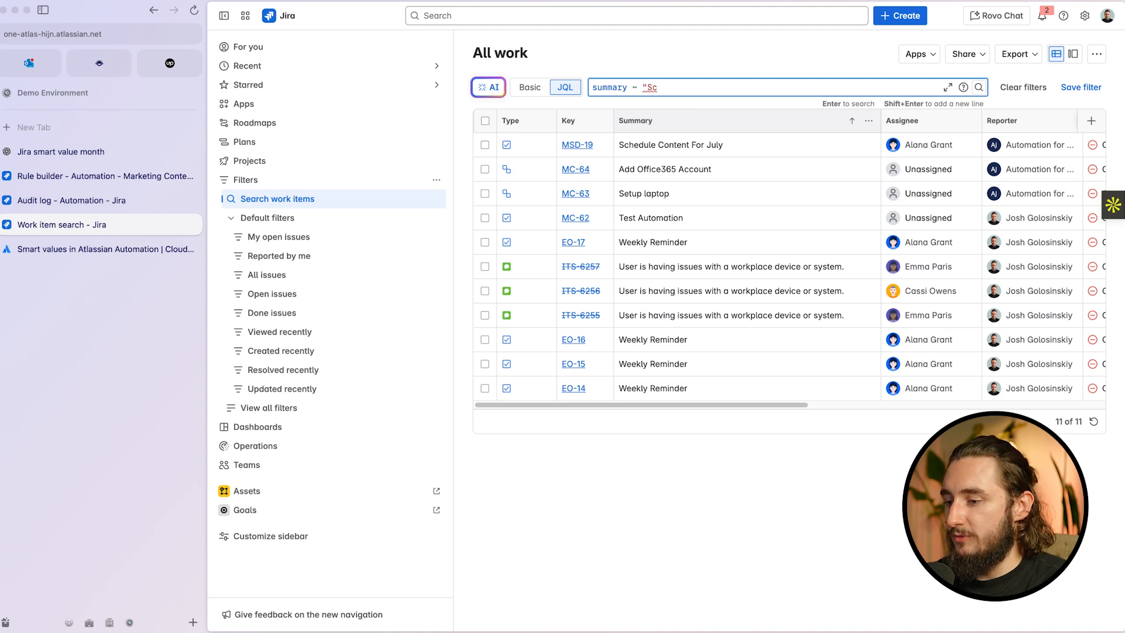
text(heh)
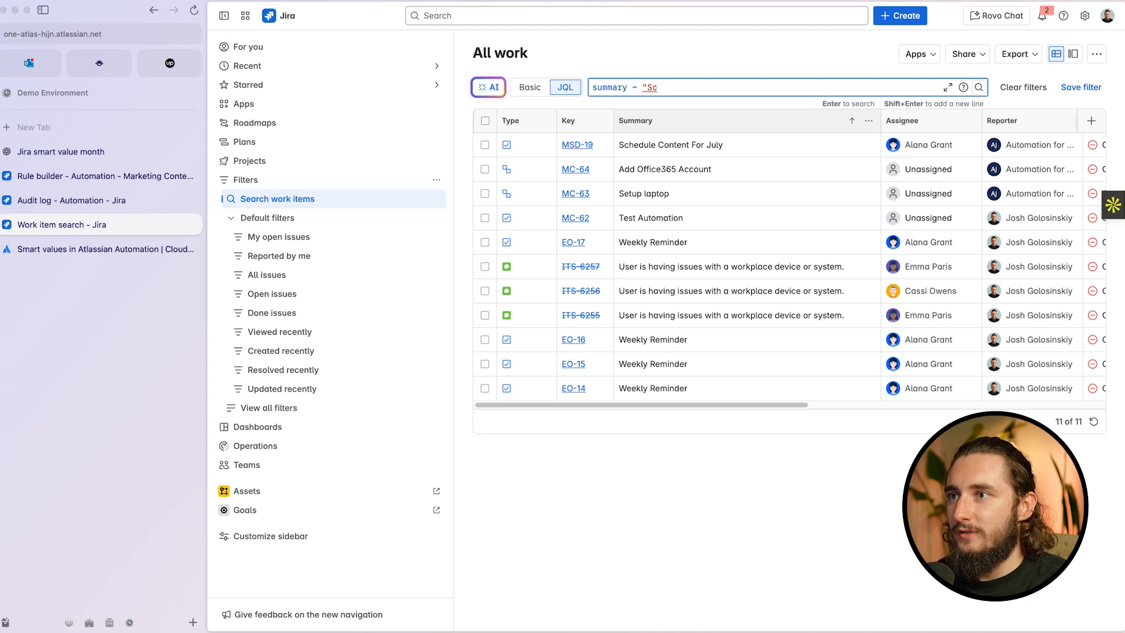
text(edule Content for or )
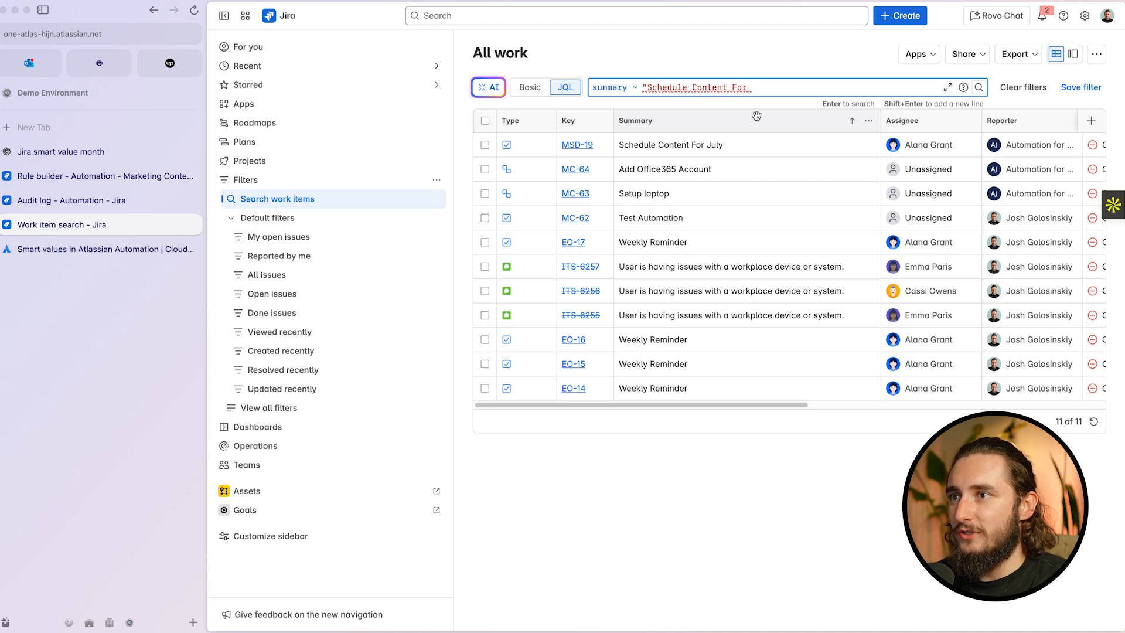
text(")
key(Return)
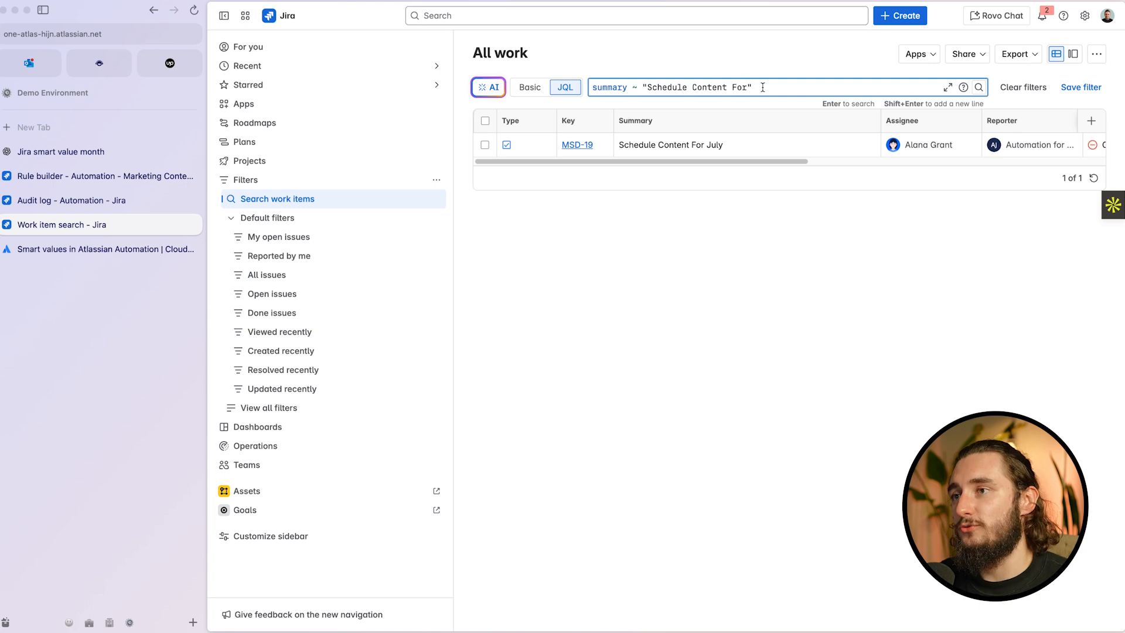
- Copy the entire JQL query from the work item search
double_click(721, 144)
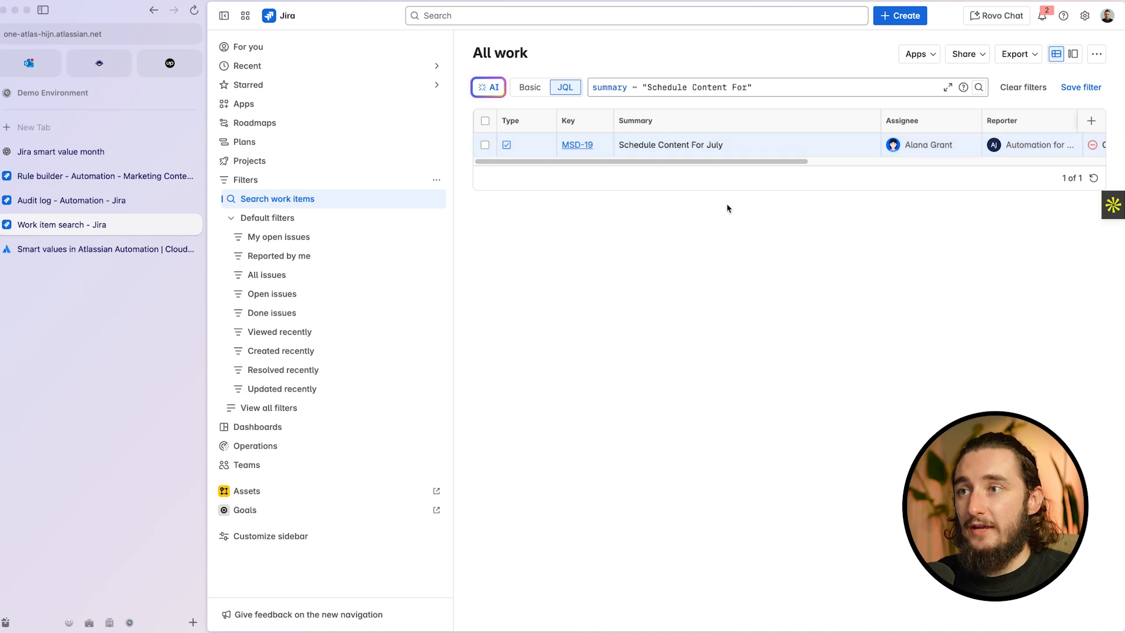
drag(757, 88, 602, 82)
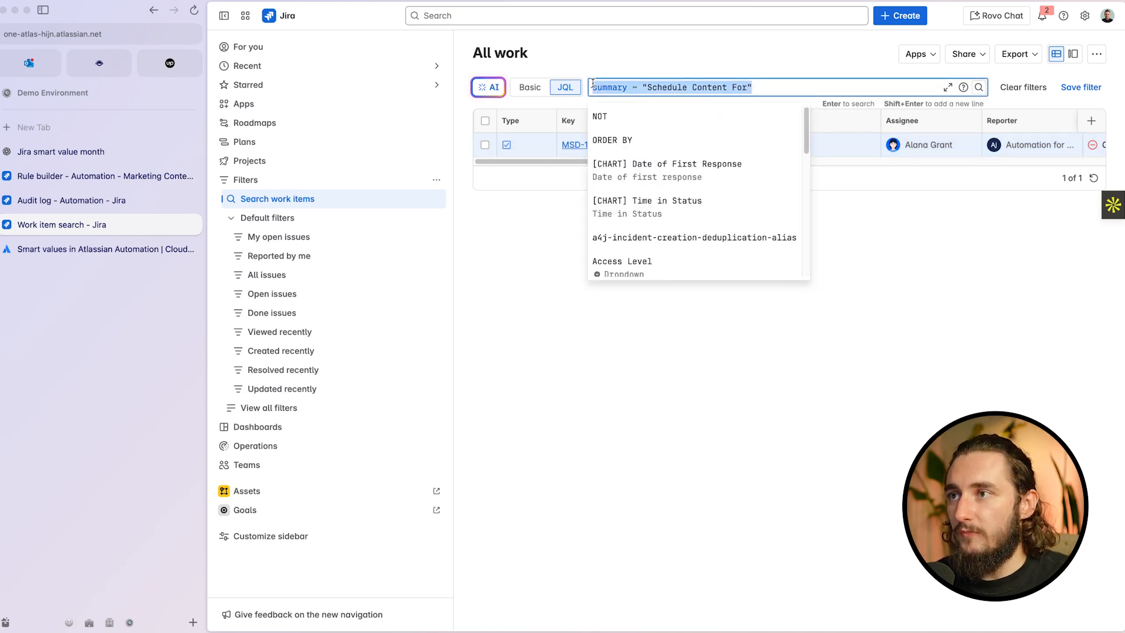
click(528, 322)
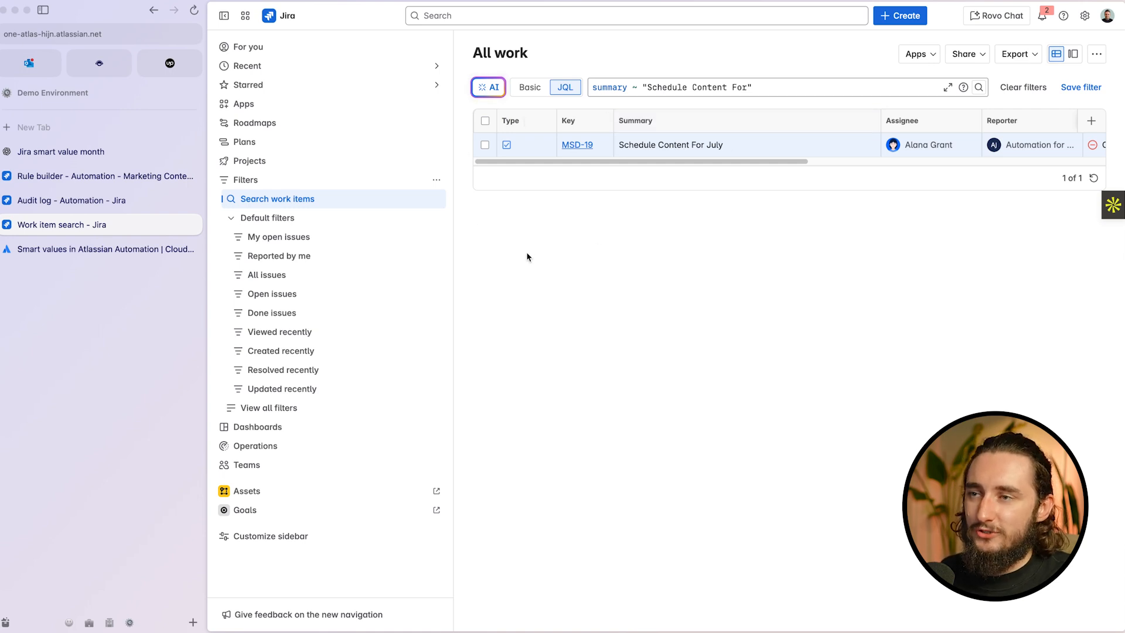
- In the Onboarding Created rule, replace the empty action with a related work items branch of type JQL
click(84, 205)
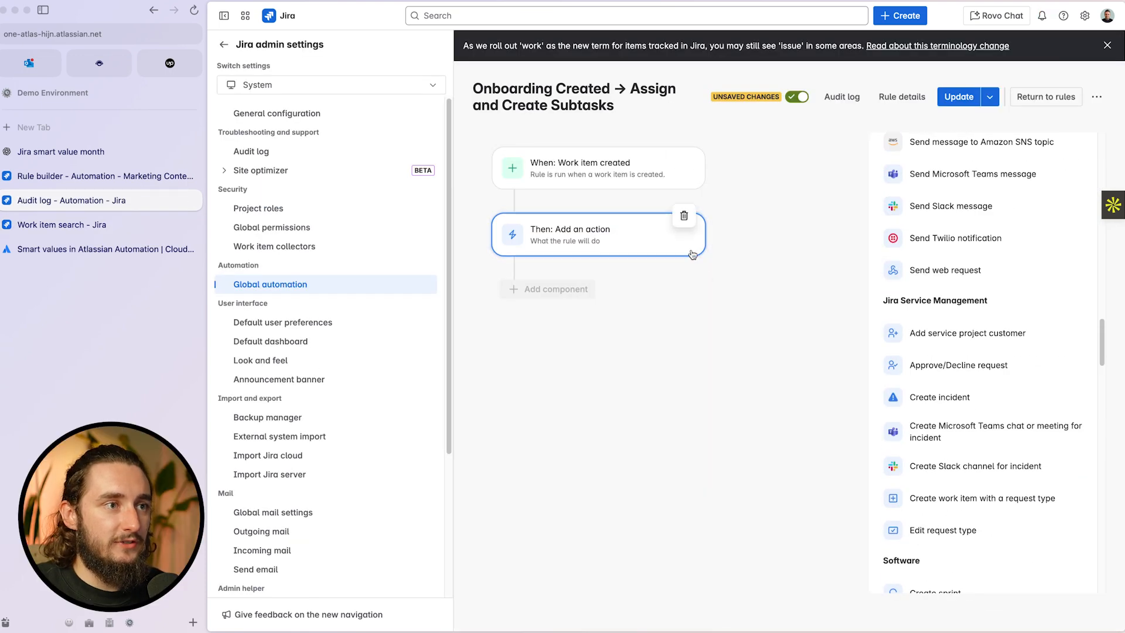
click(684, 217)
click(962, 351)
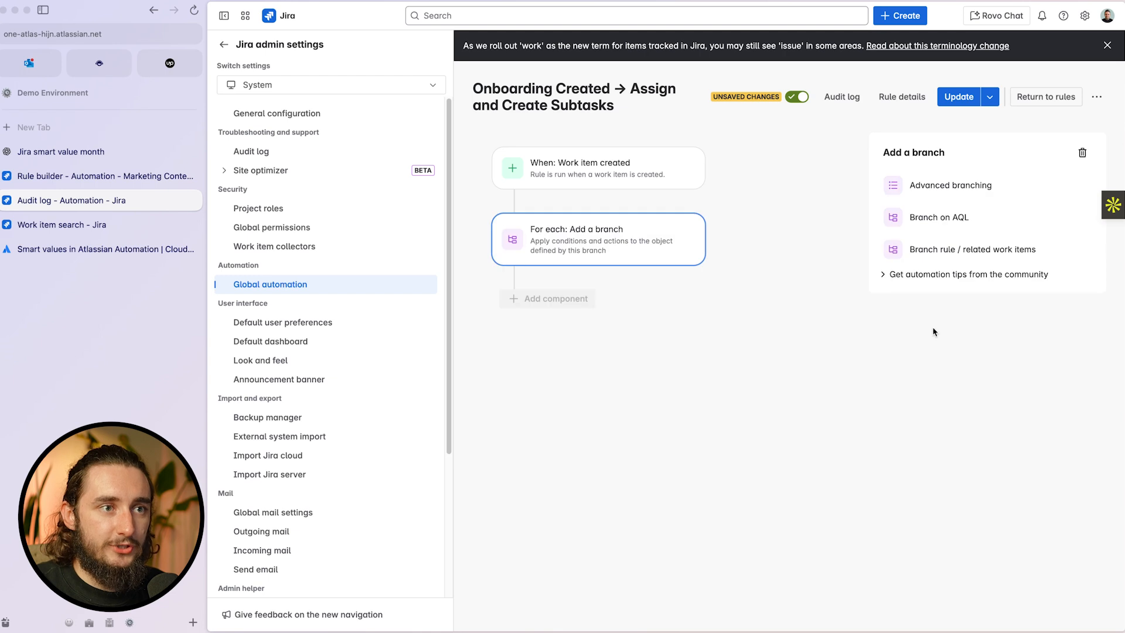
click(981, 253)
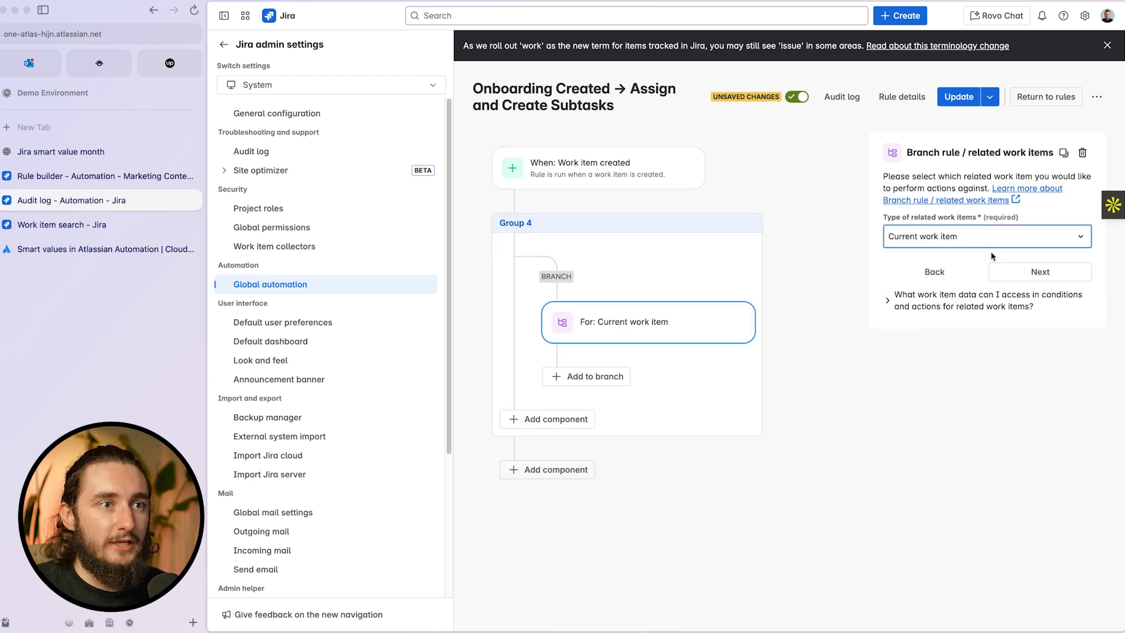
click(983, 246)
scroll(981, 344, down, 5)
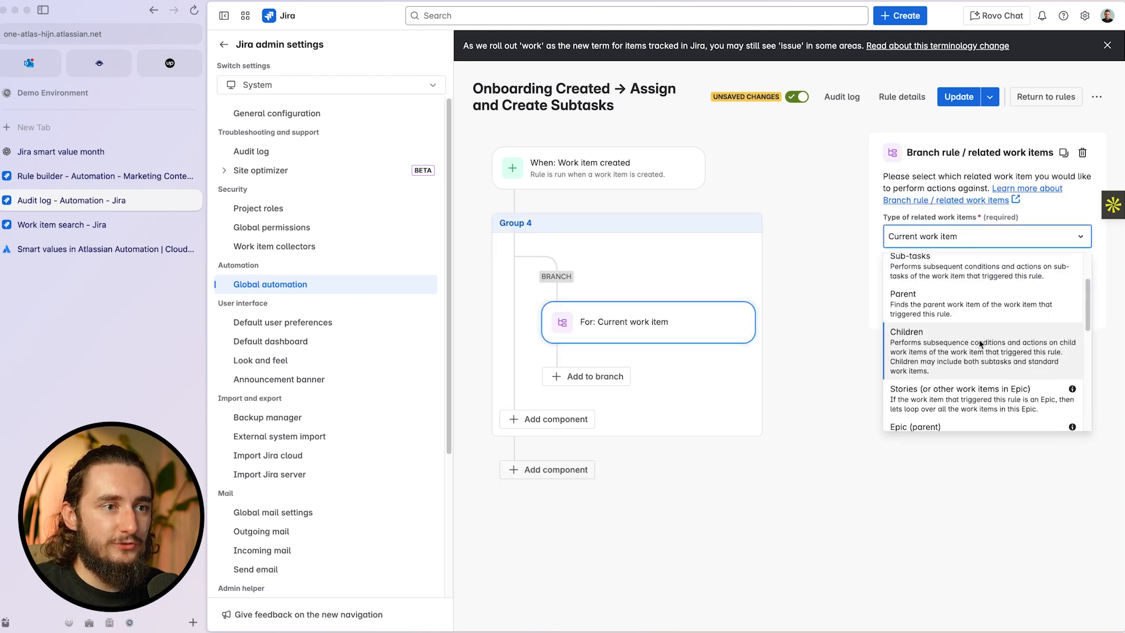
scroll(980, 346, down, 5)
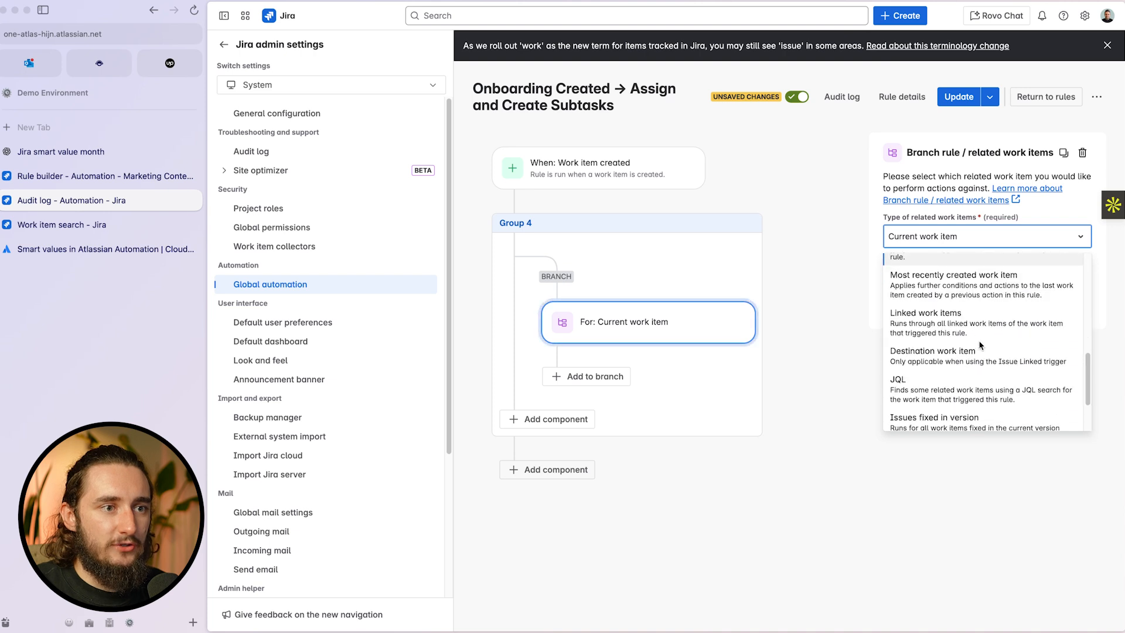
click(933, 398)
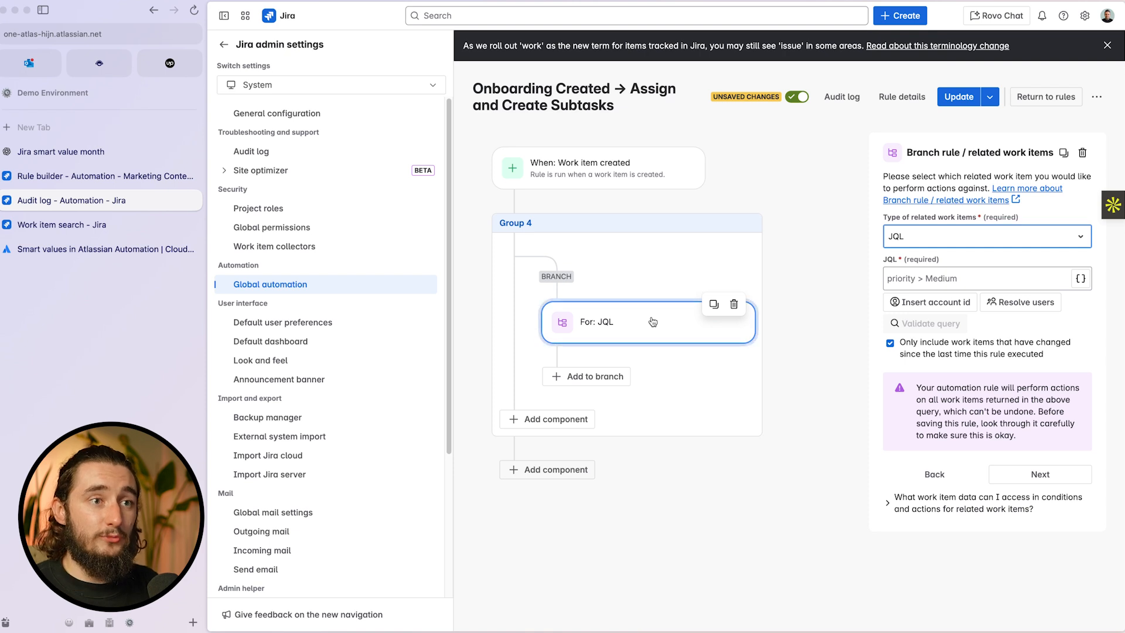
- Set the branch's JQL to summary ~ "Schedule Content For" and place the cursor before the closing quote
click(906, 279)
text(summary ~ "Schedule Content For")
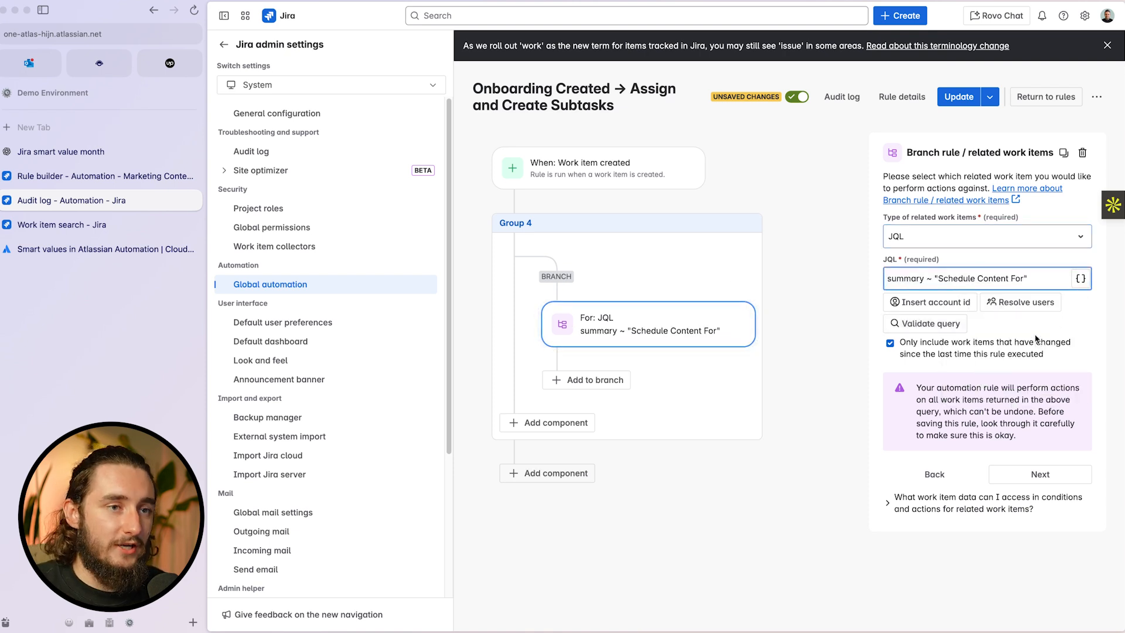
key(Left)
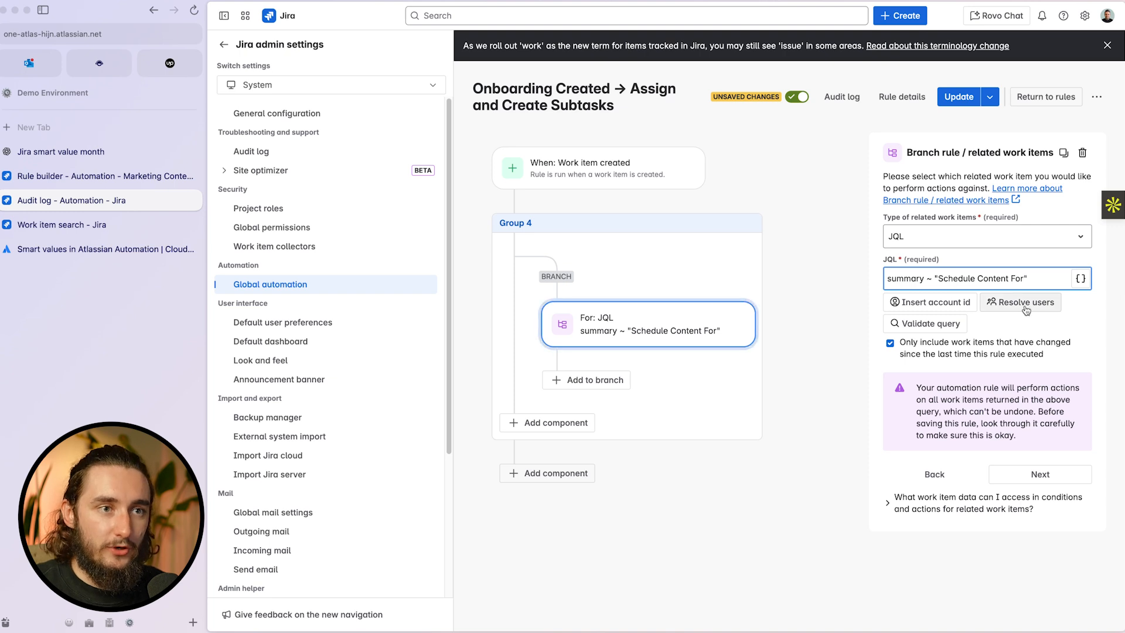
- Switch to the ChatGPT answer and copy the full month name smart value {{now.format("MMMM")}}
click(59, 151)
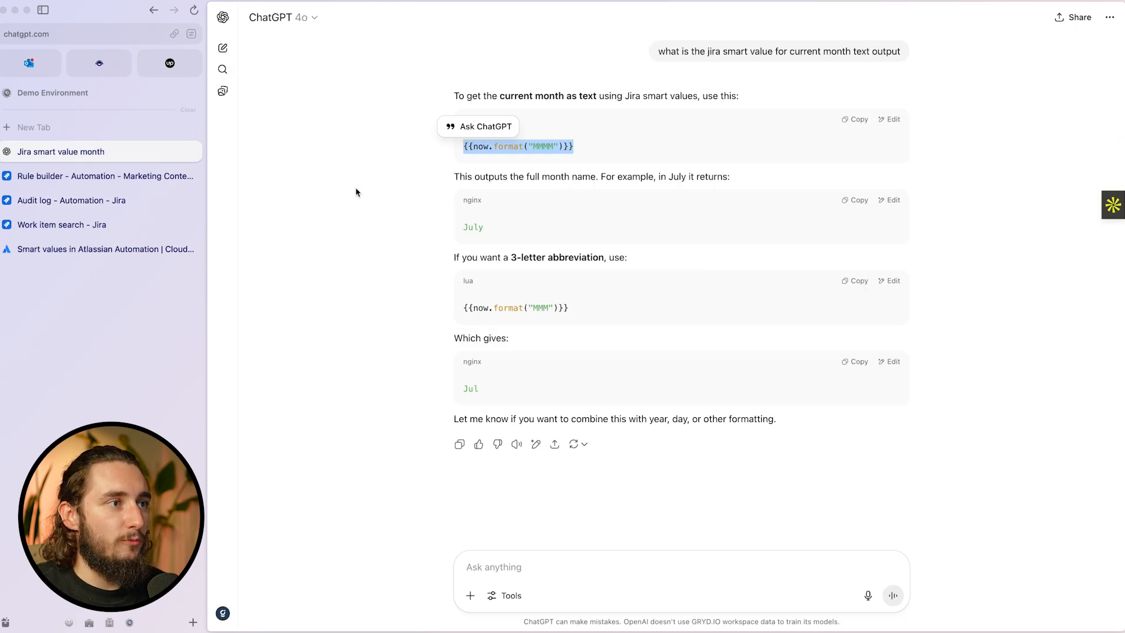
drag(583, 149, 479, 143)
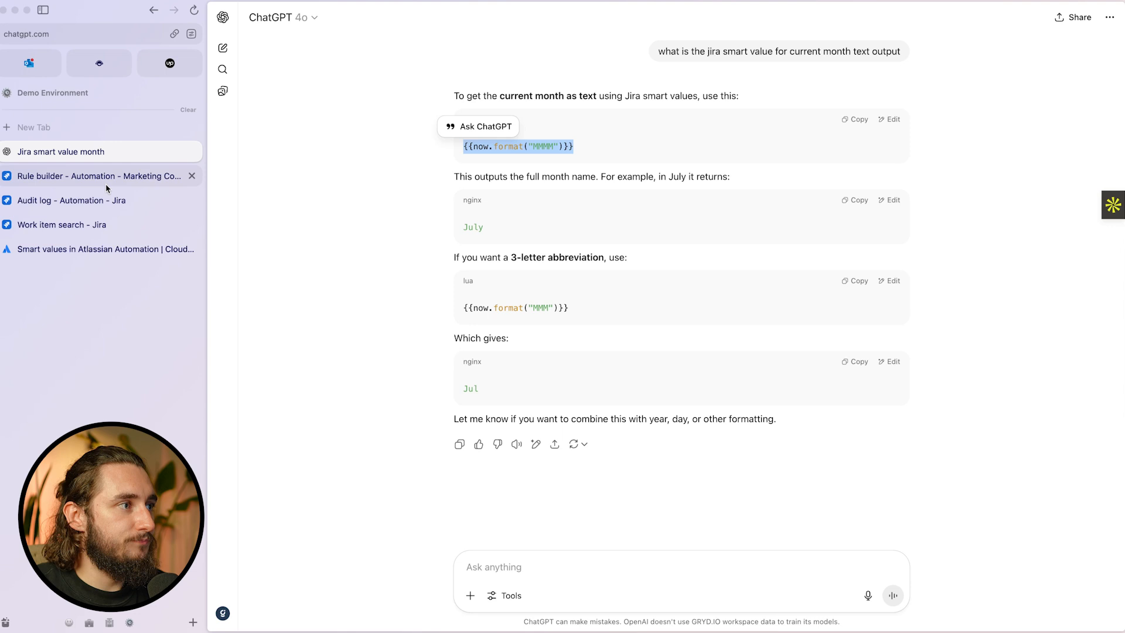
- Switch back to the Onboarding Created rule and insert {{now.format("MMMM")}} before the closing quote of the branch's JQL query
click(102, 198)
text({{now.format("MMMM")}})
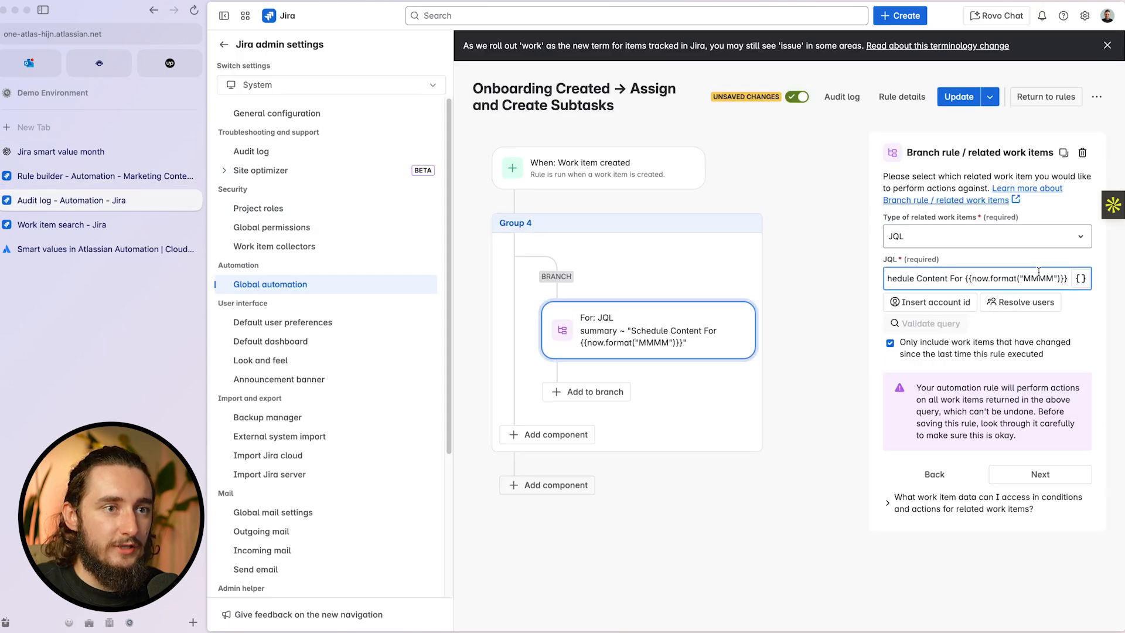
key(super+a)
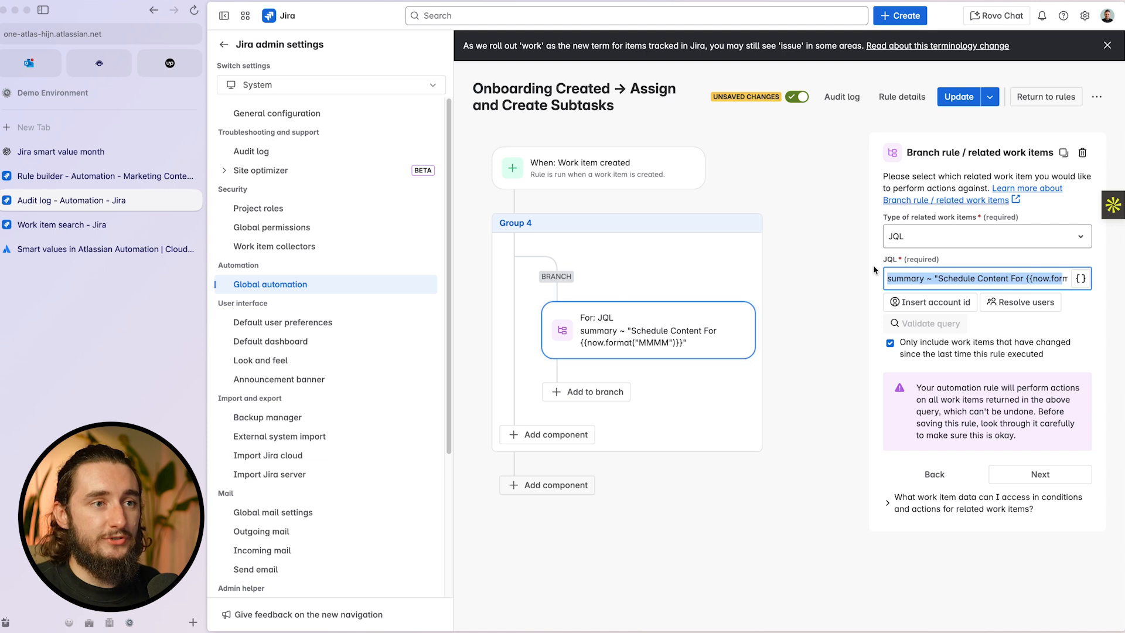
click(1001, 280)
drag(963, 279, 862, 266)
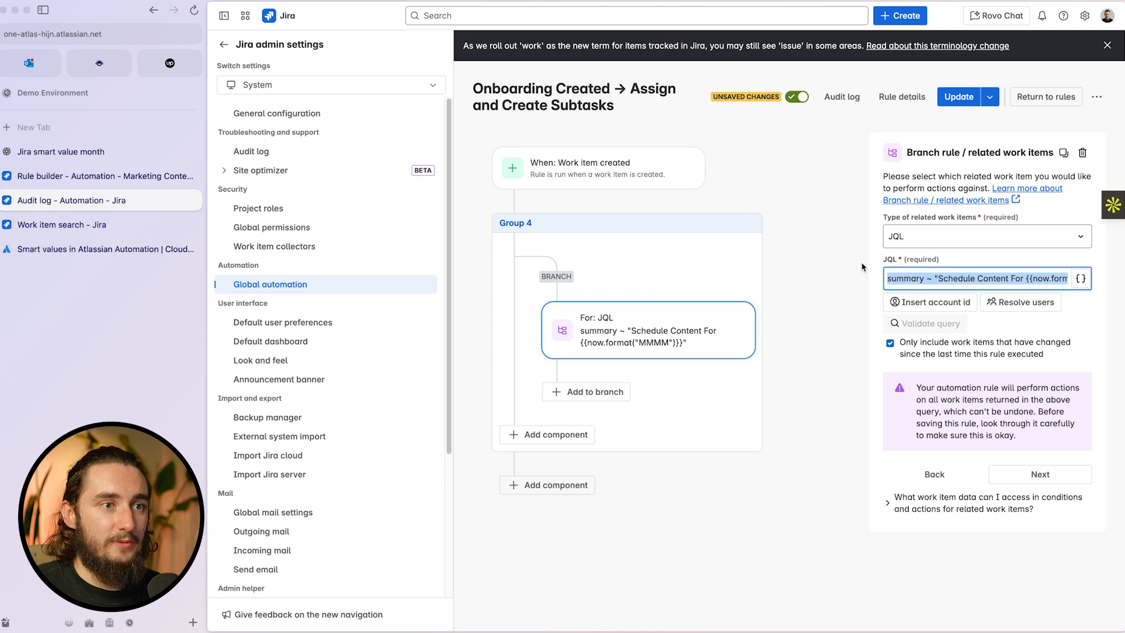
click(1009, 285)
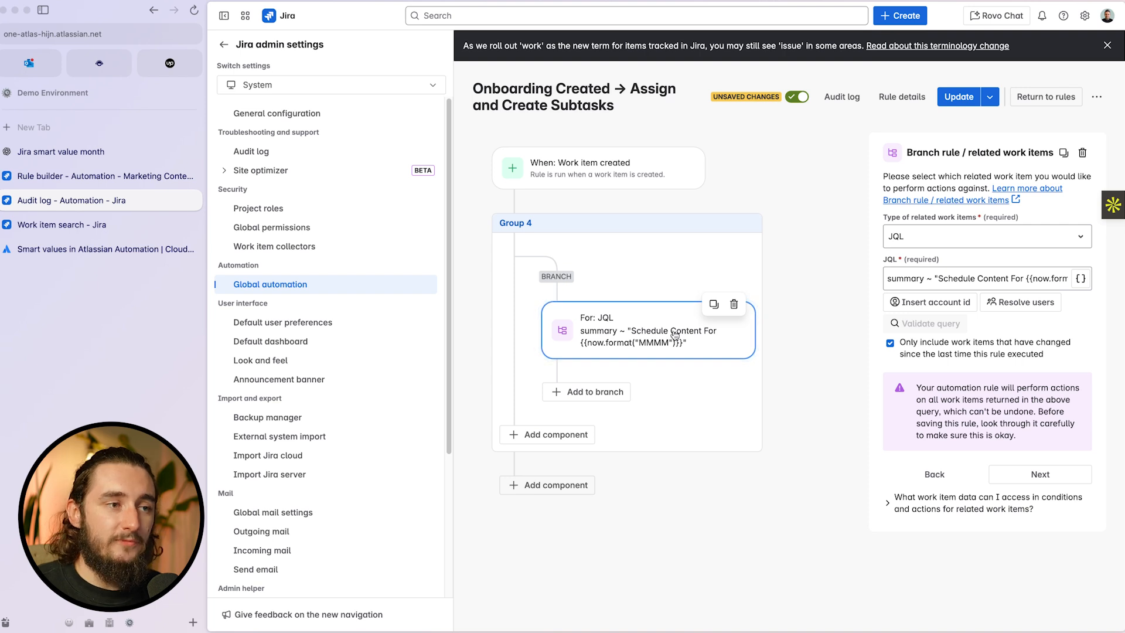
- Add a Link work items action to the JQL branch
click(589, 391)
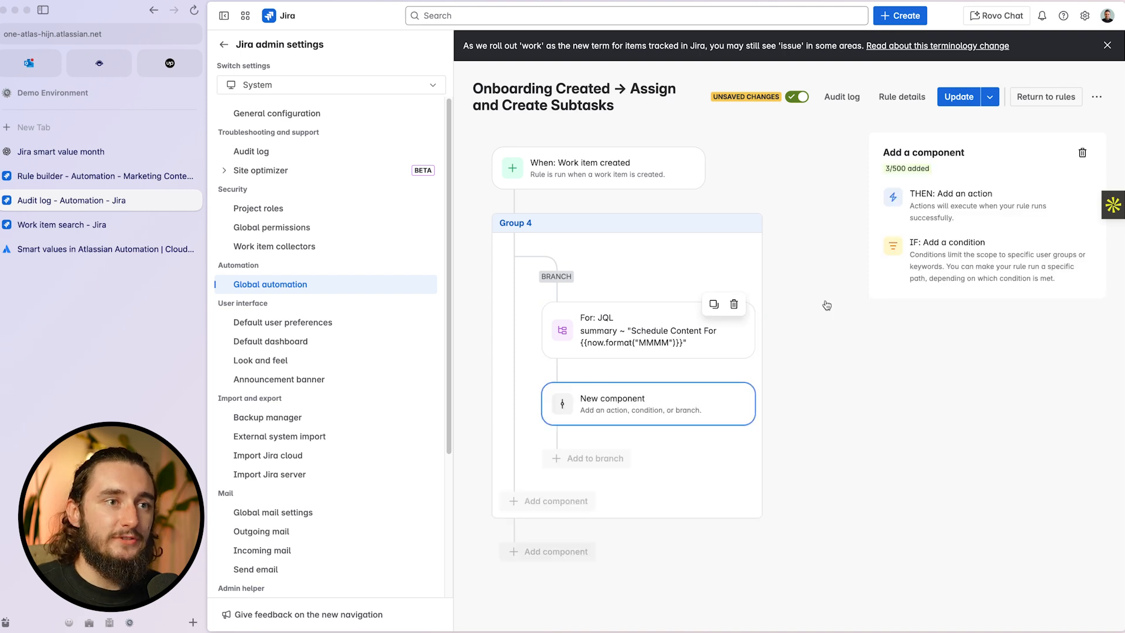
click(929, 212)
text(link)
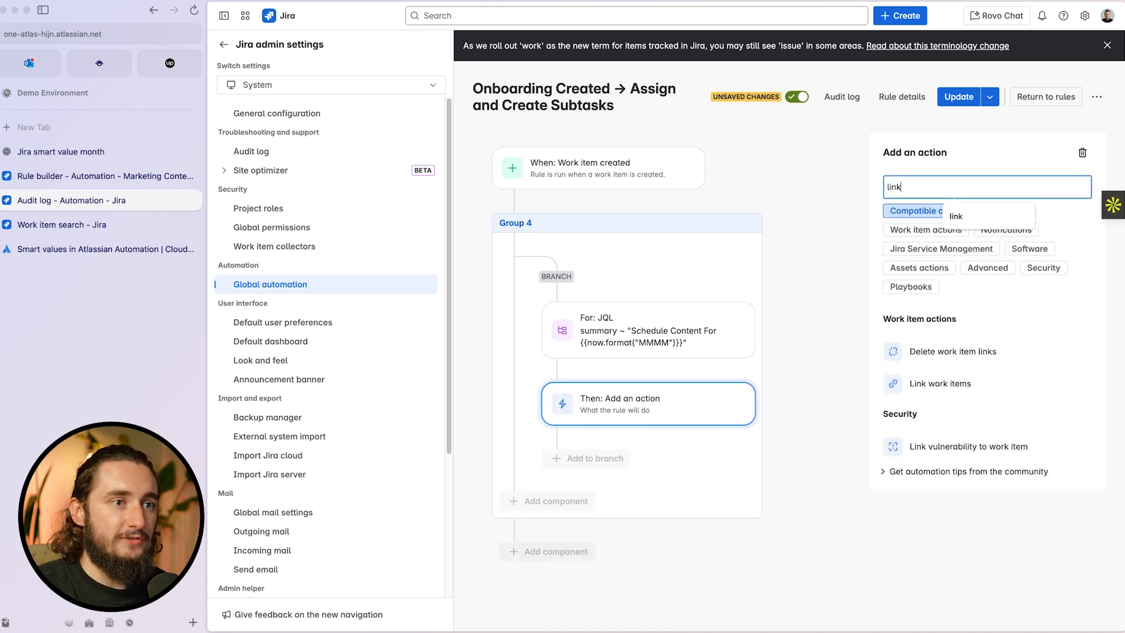
click(937, 385)
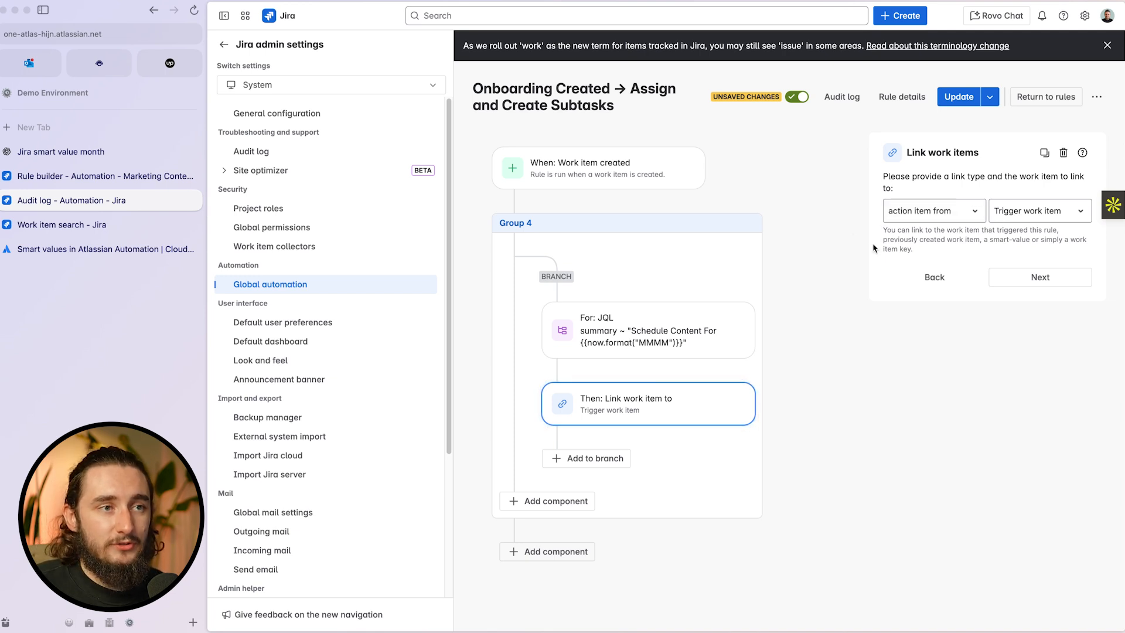
- Set the link action to relates to the Trigger work item and update the rule
click(915, 215)
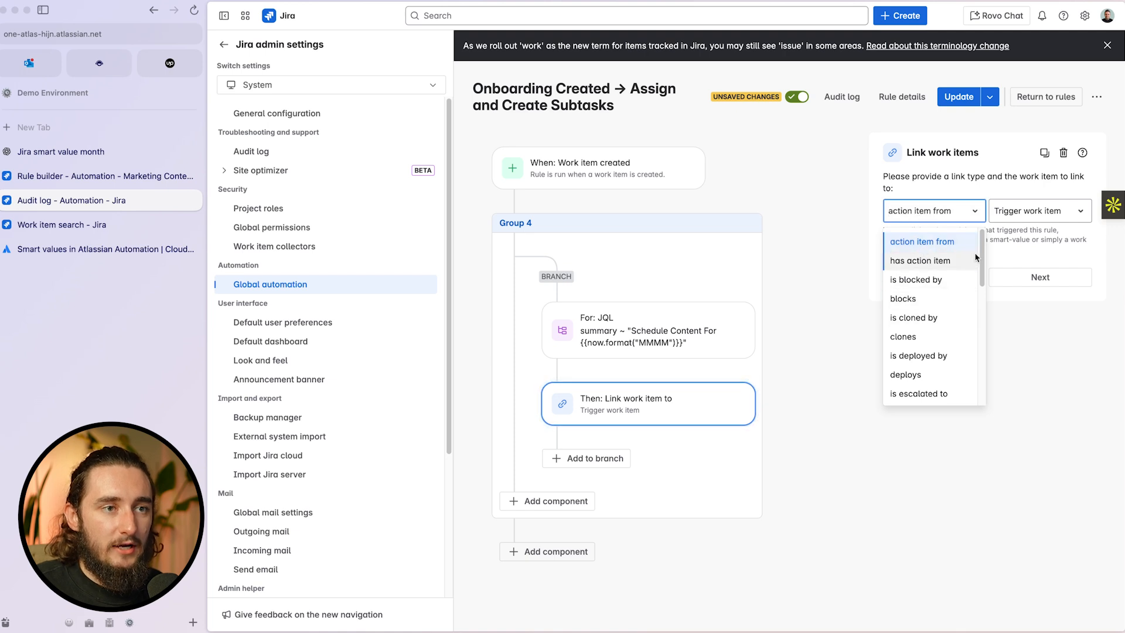
click(923, 242)
click(952, 209)
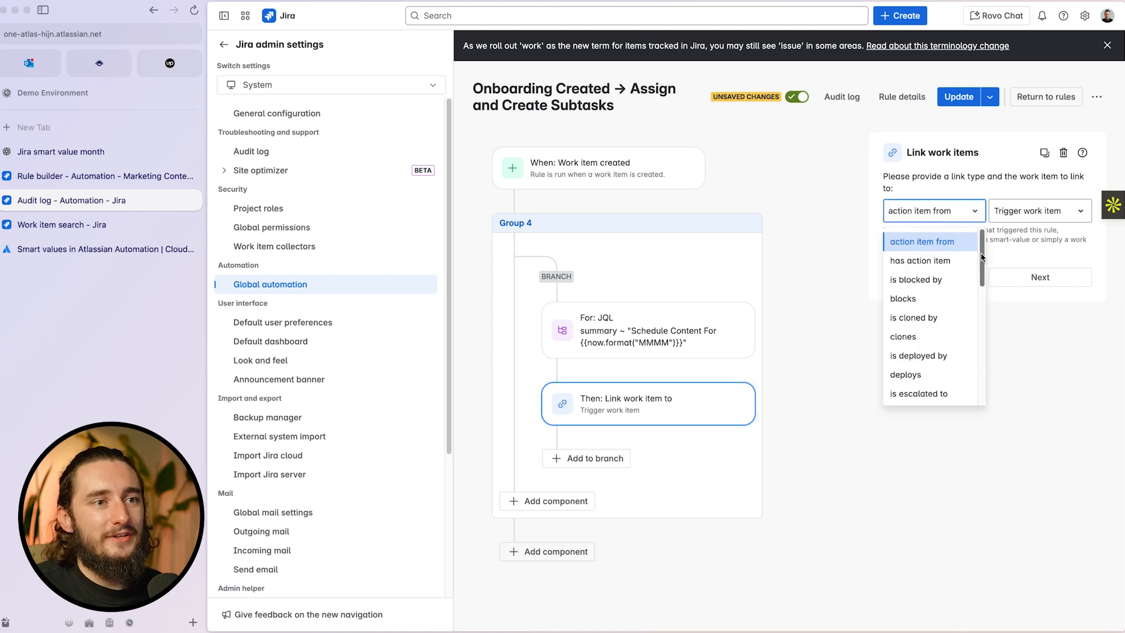
drag(983, 256, 956, 371)
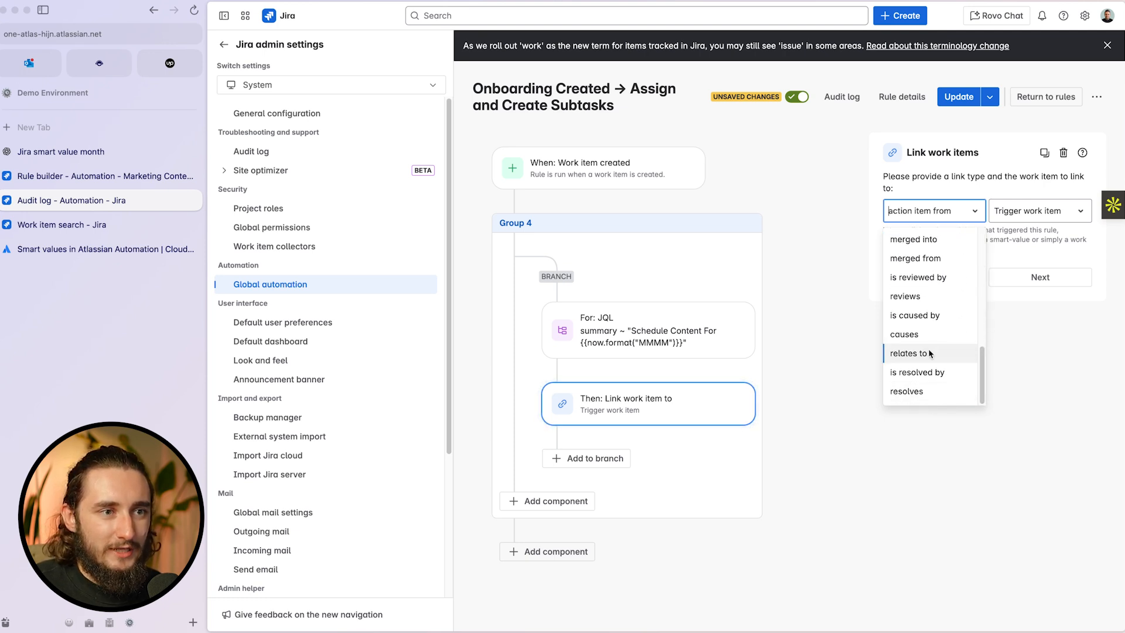
click(945, 359)
click(1040, 215)
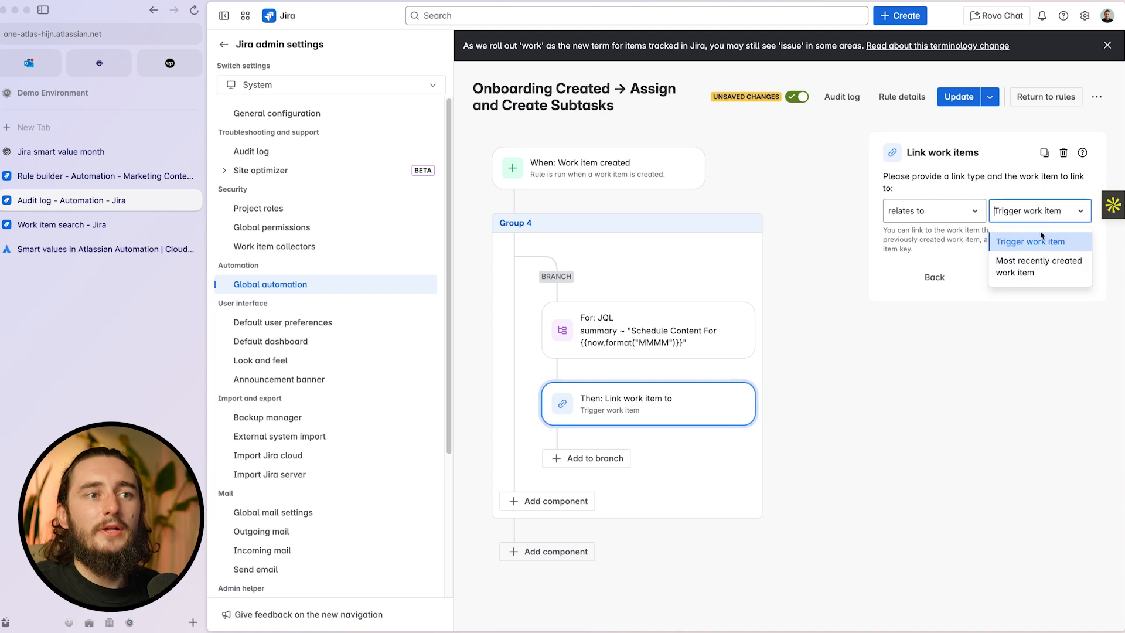
click(898, 322)
click(954, 98)
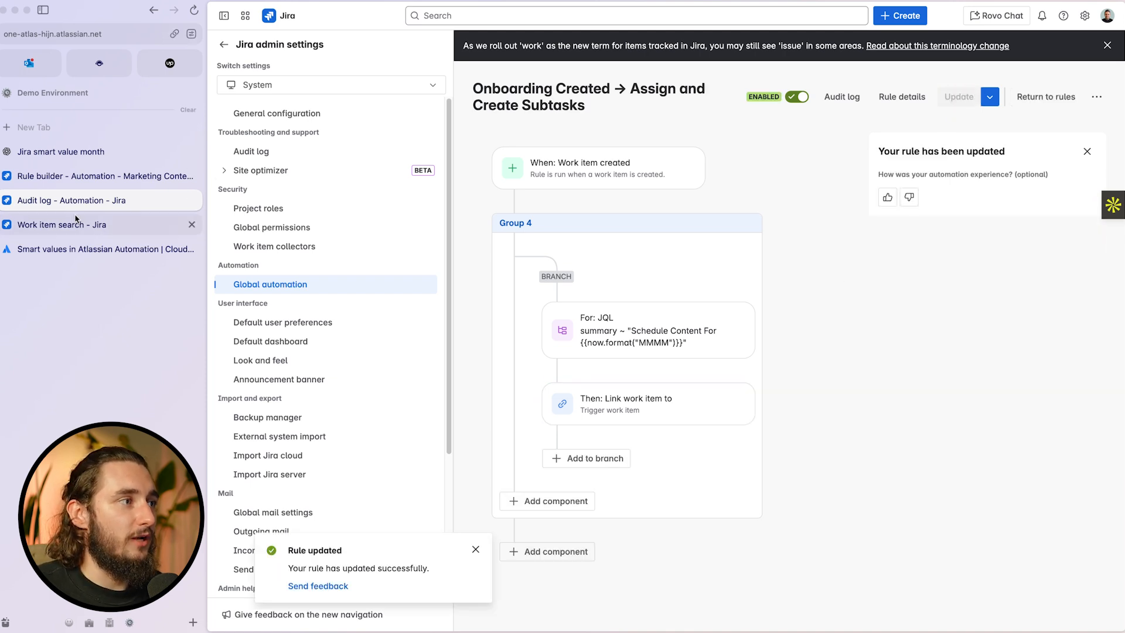
- Open the Marketing Campaign Launch work item from the Marketing Content board and view its available automations
click(89, 177)
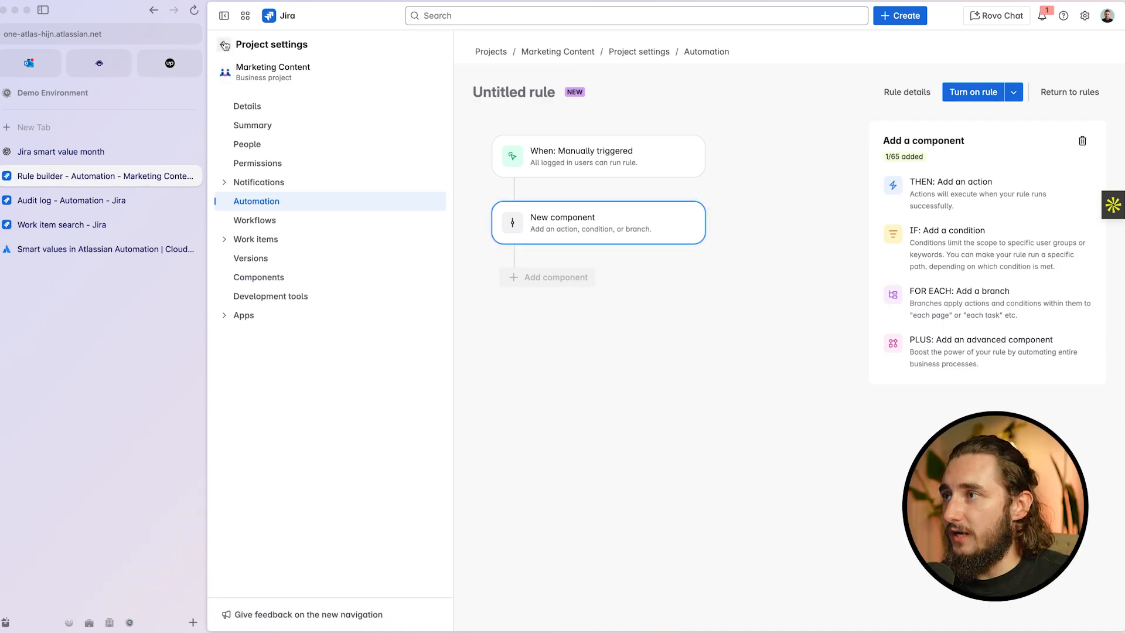
click(223, 45)
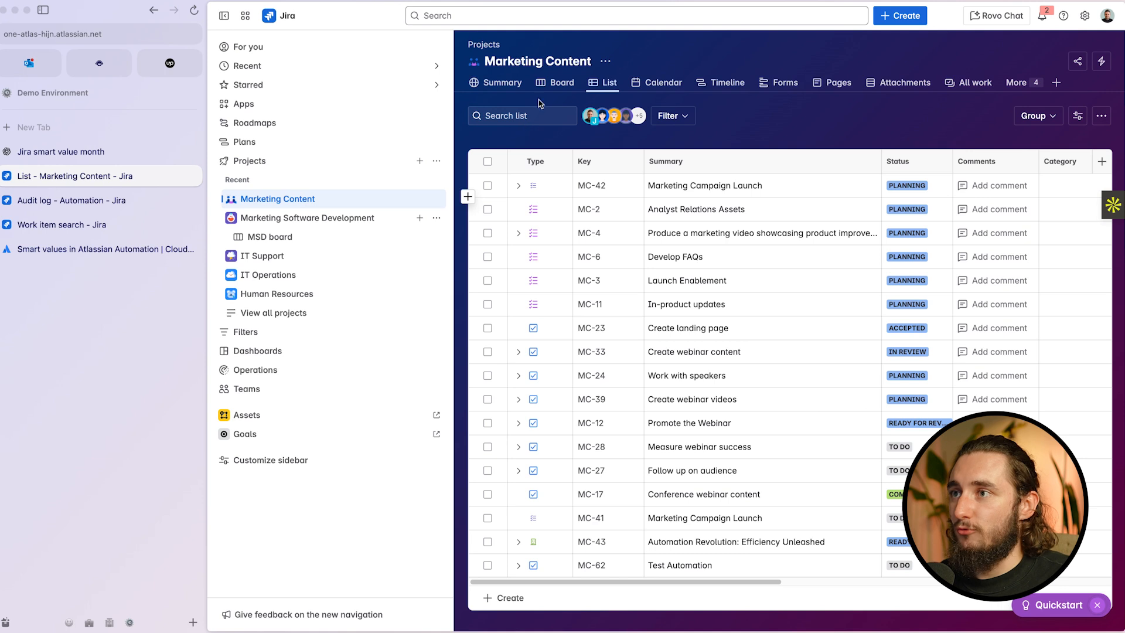
click(557, 82)
click(718, 188)
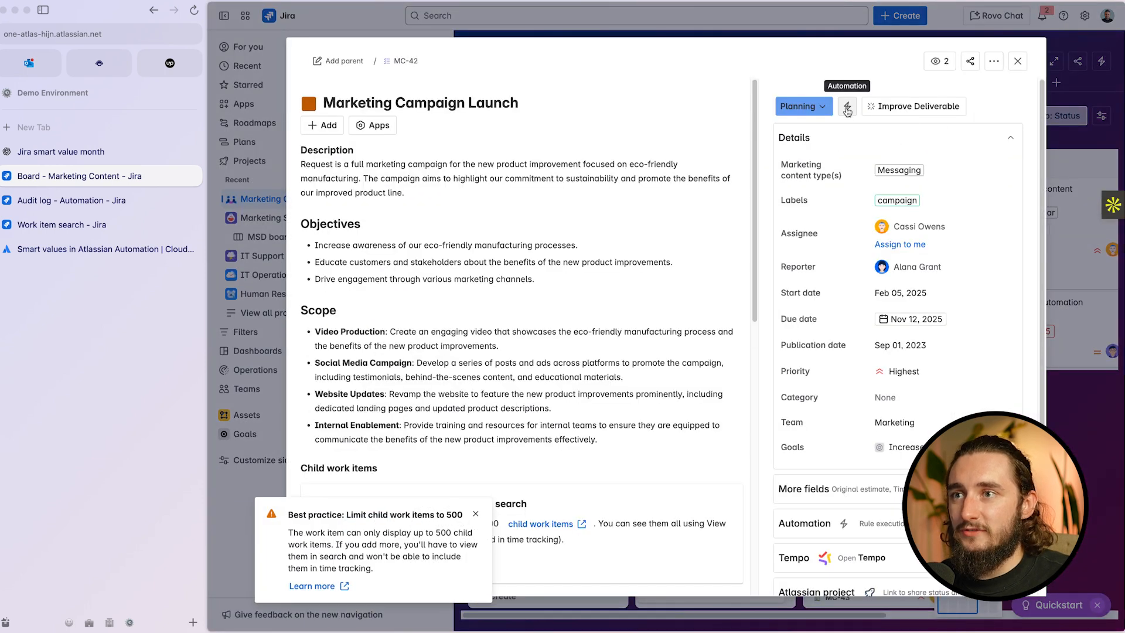
click(846, 108)
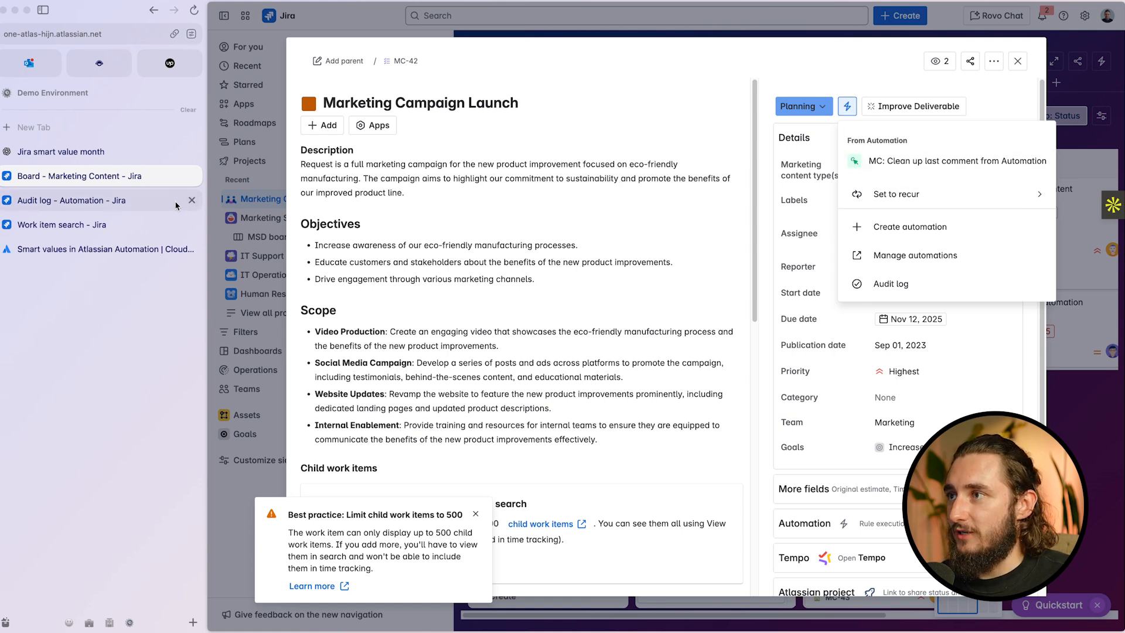
- In the Onboarding Created rule, replace the Work item created trigger with Manual trigger from work item and update the rule
click(94, 198)
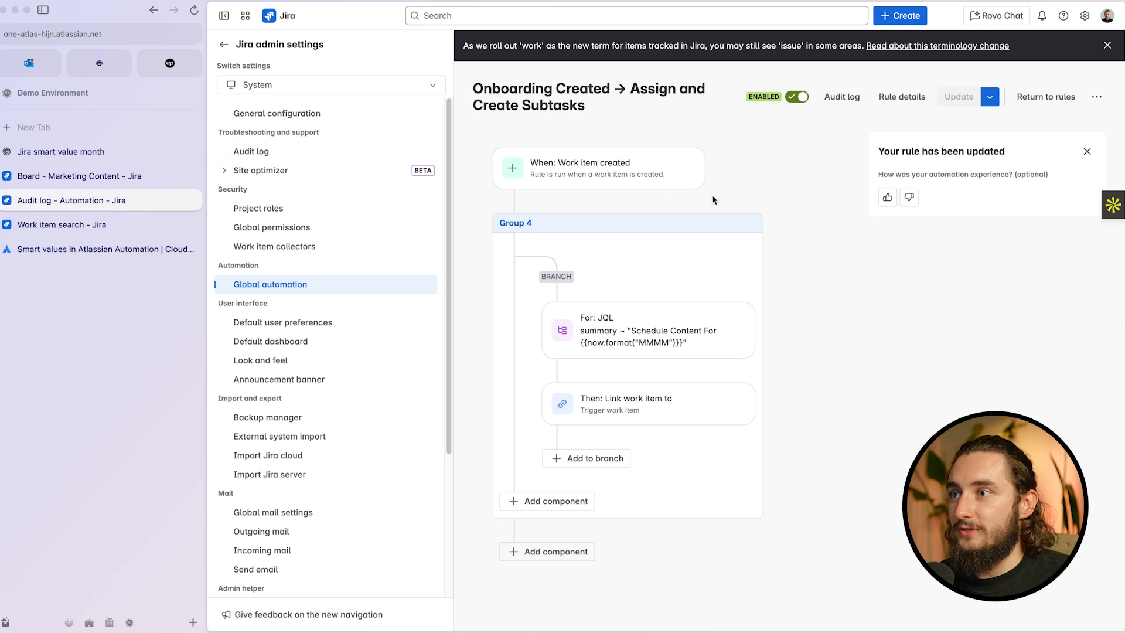
click(679, 163)
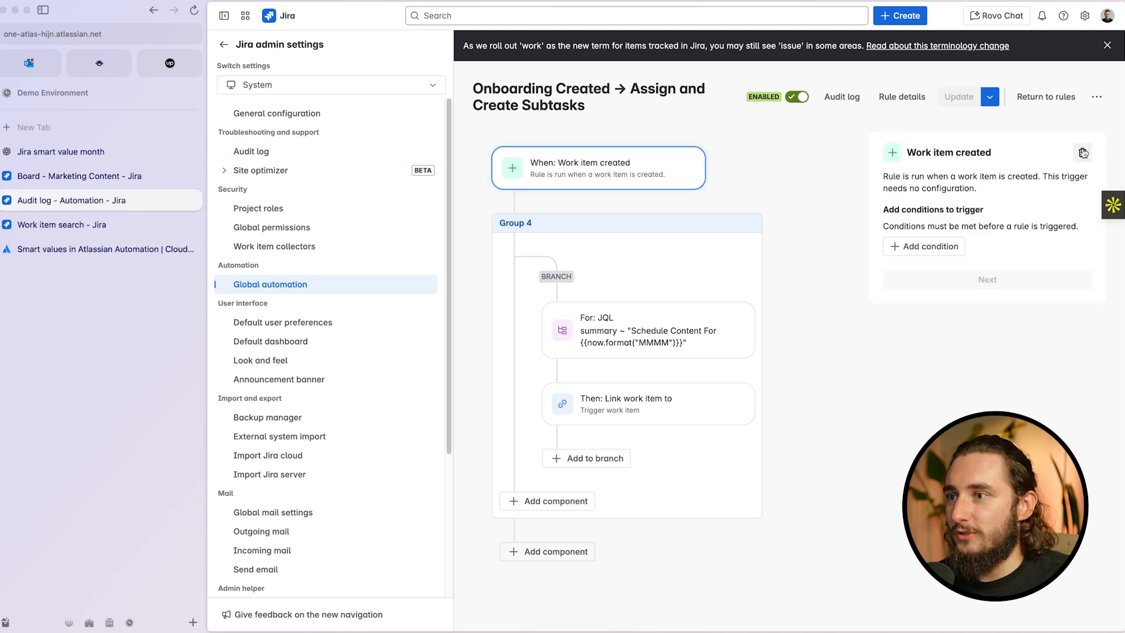
click(1083, 152)
text(crea)
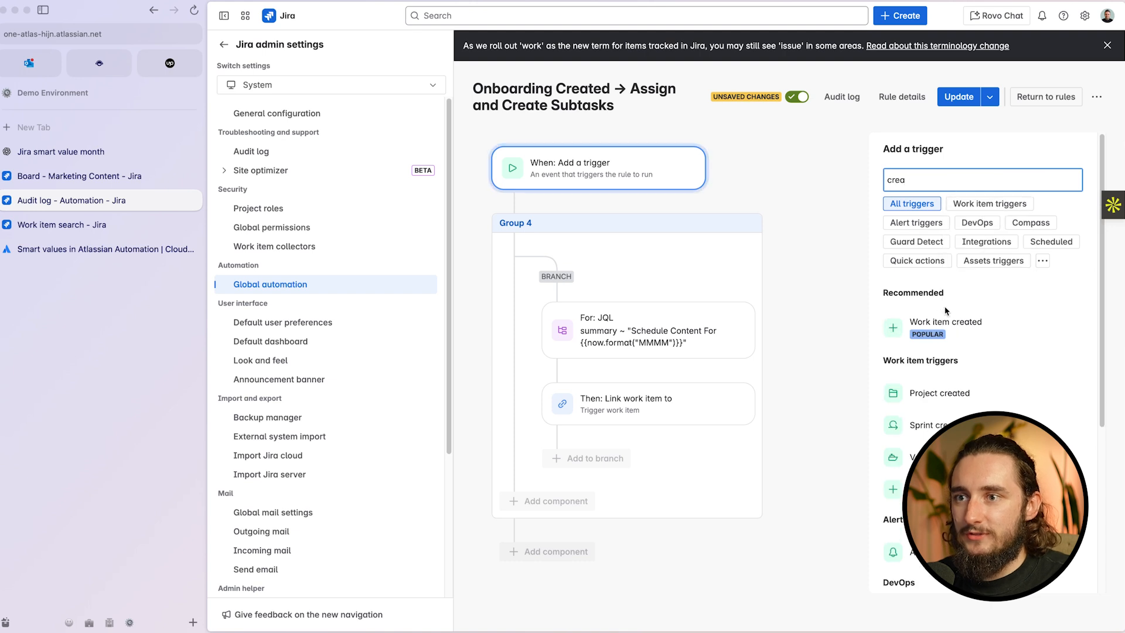
double_click(902, 185)
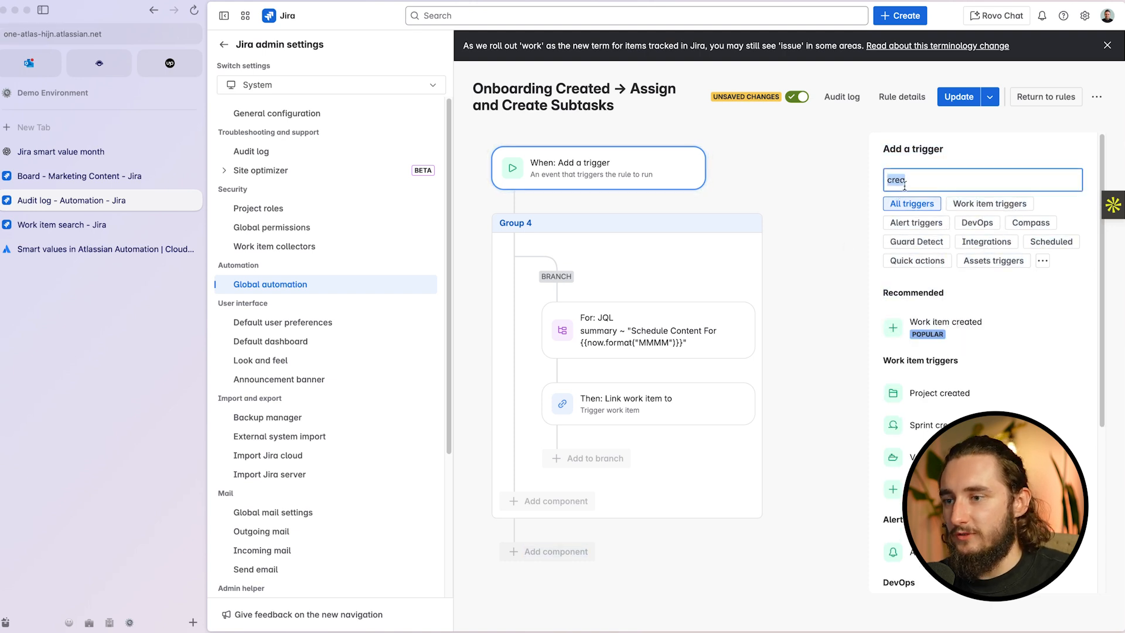
text(man)
click(968, 325)
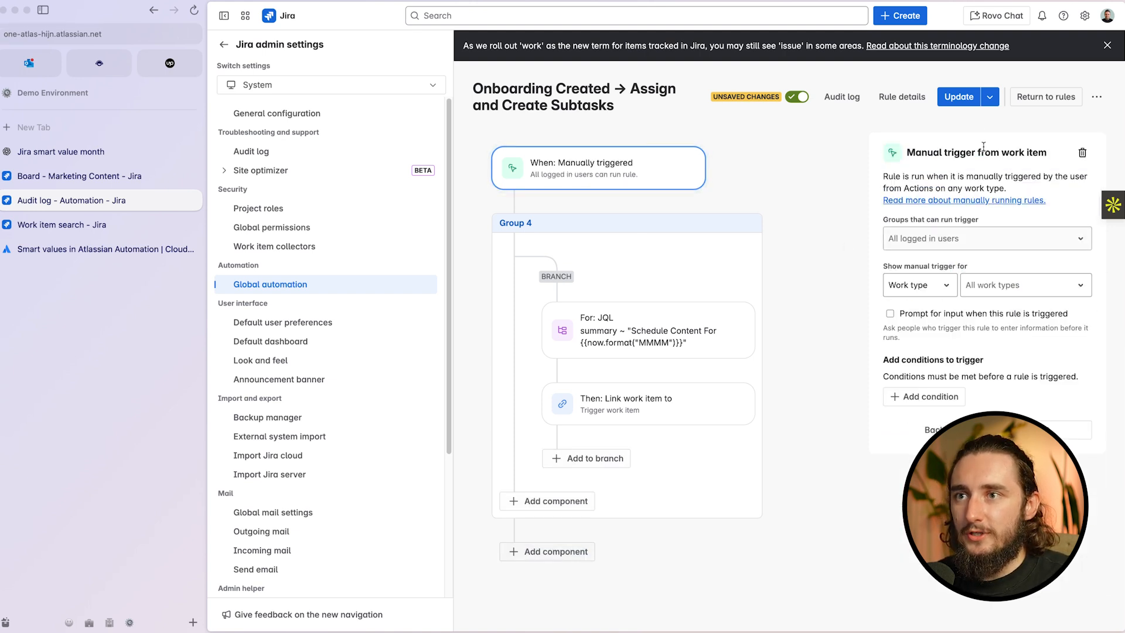
click(958, 97)
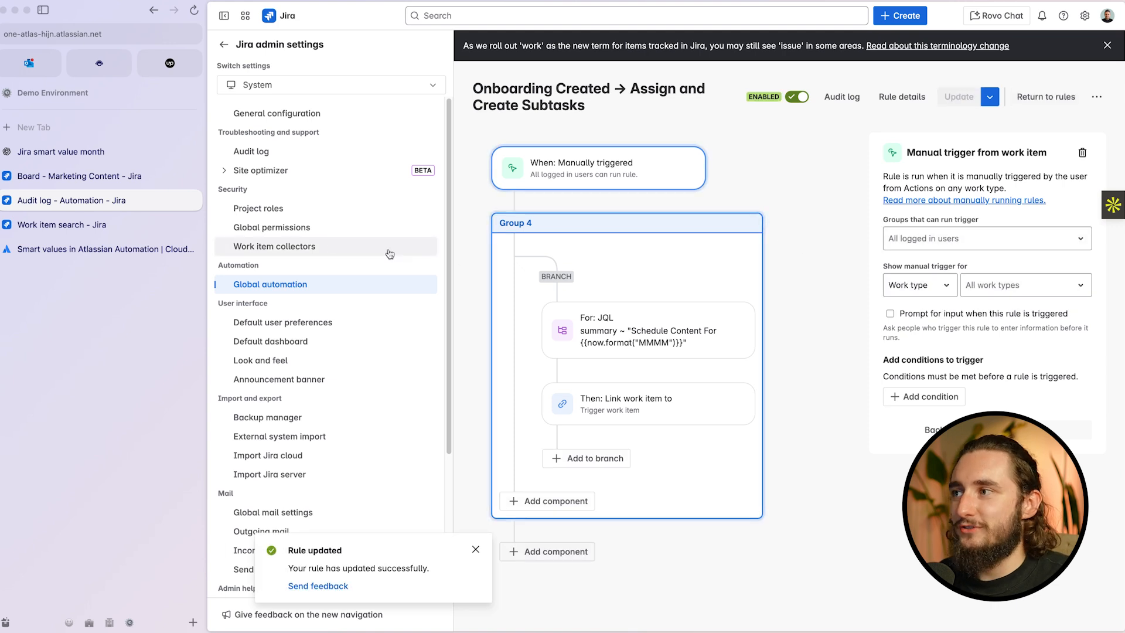
- Reload the Marketing Campaign Launch work item and run the Onboarding Created → Assign and Create Subtasks automation on it
click(80, 176)
key(super+r)
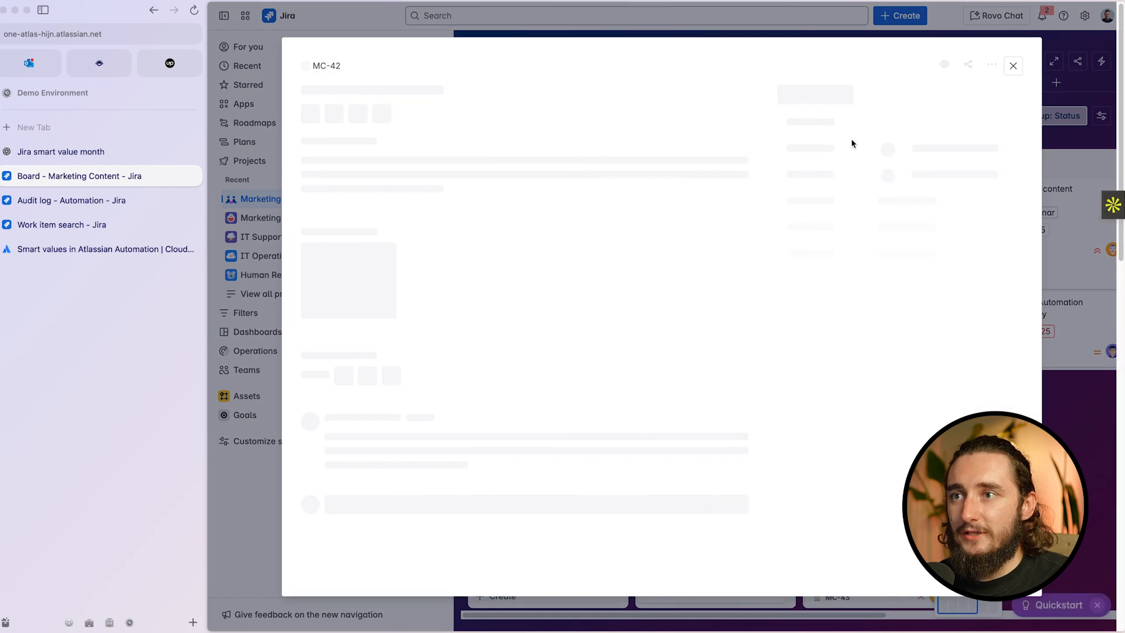
click(847, 106)
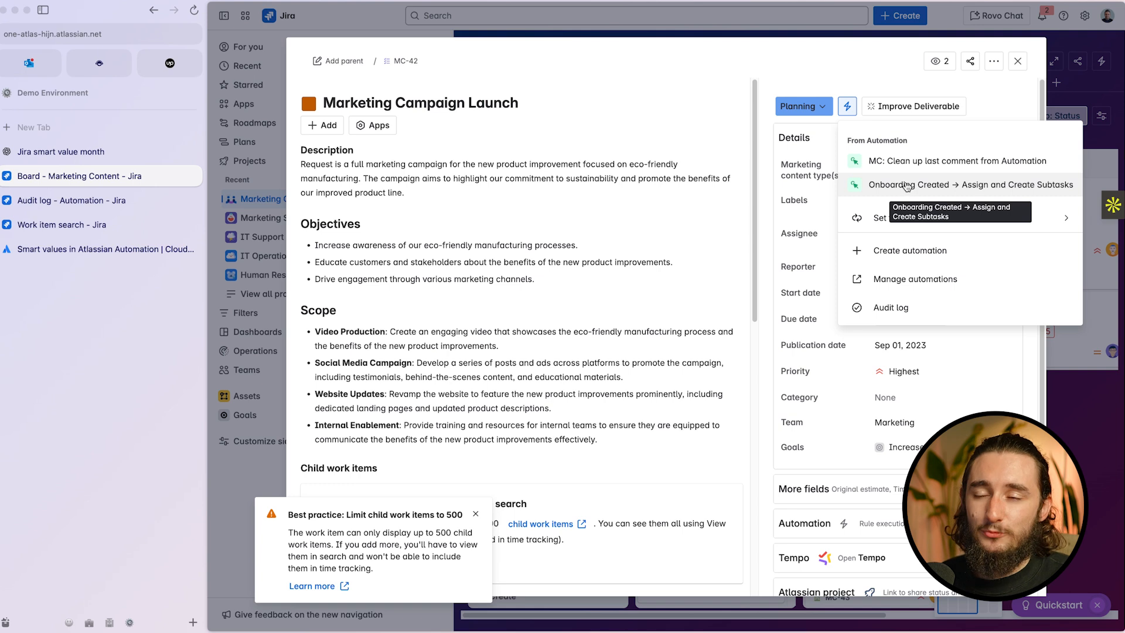
click(874, 60)
click(849, 108)
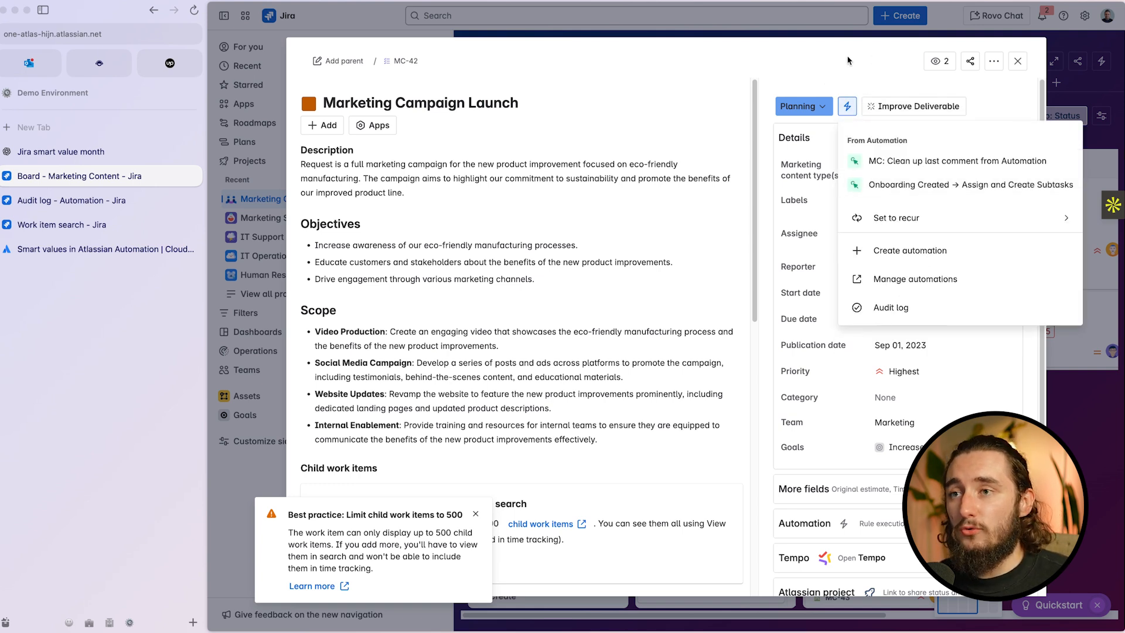
click(476, 518)
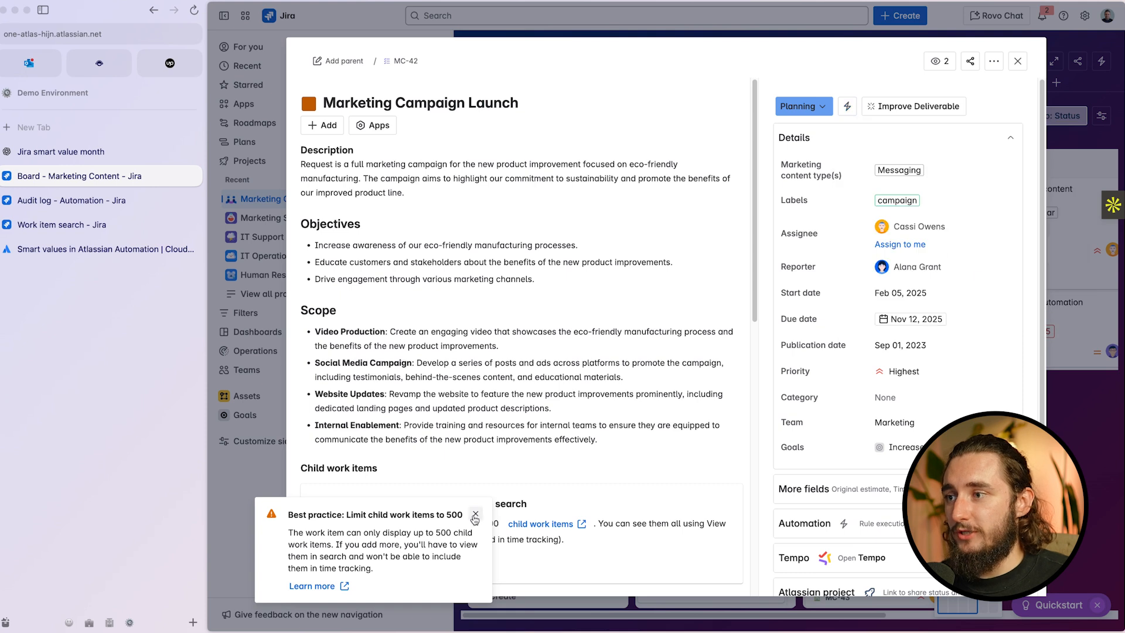
click(475, 519)
click(845, 106)
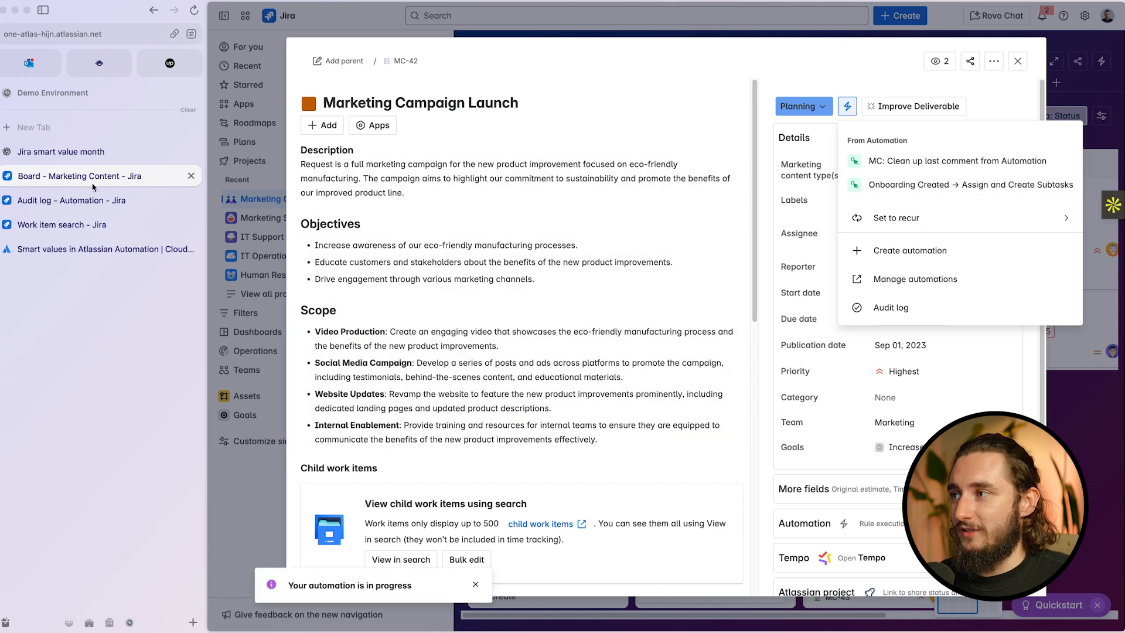
- Open the Onboarding Created rule's audit log and expand the details of the latest run
click(88, 200)
click(842, 97)
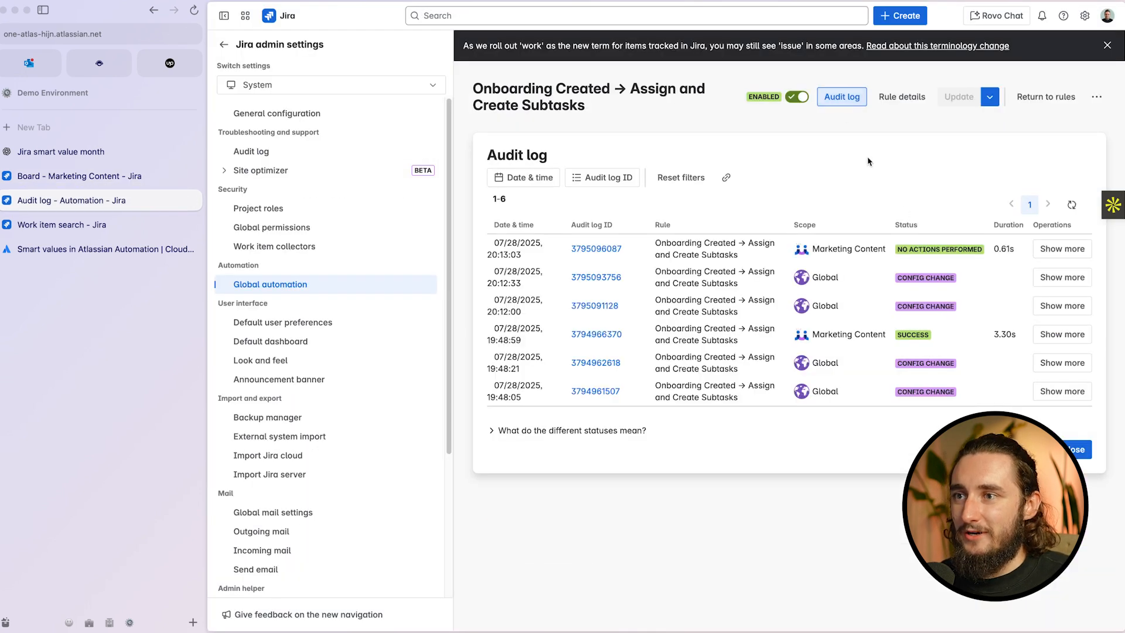
click(1061, 249)
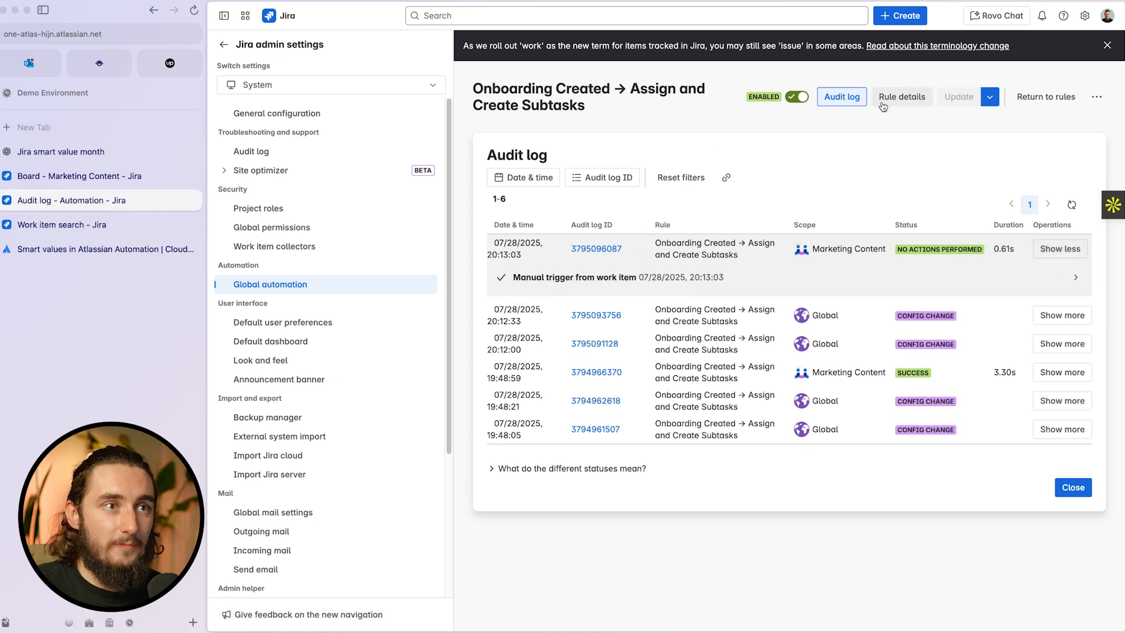
- Open the rule details and review the available scope options
click(902, 97)
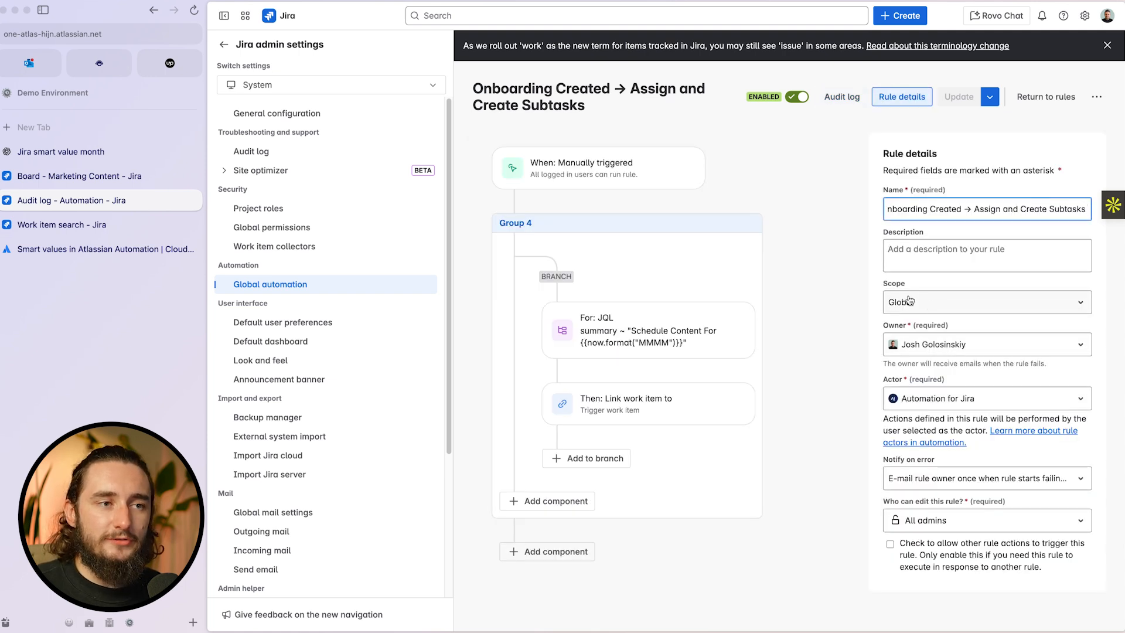
click(958, 303)
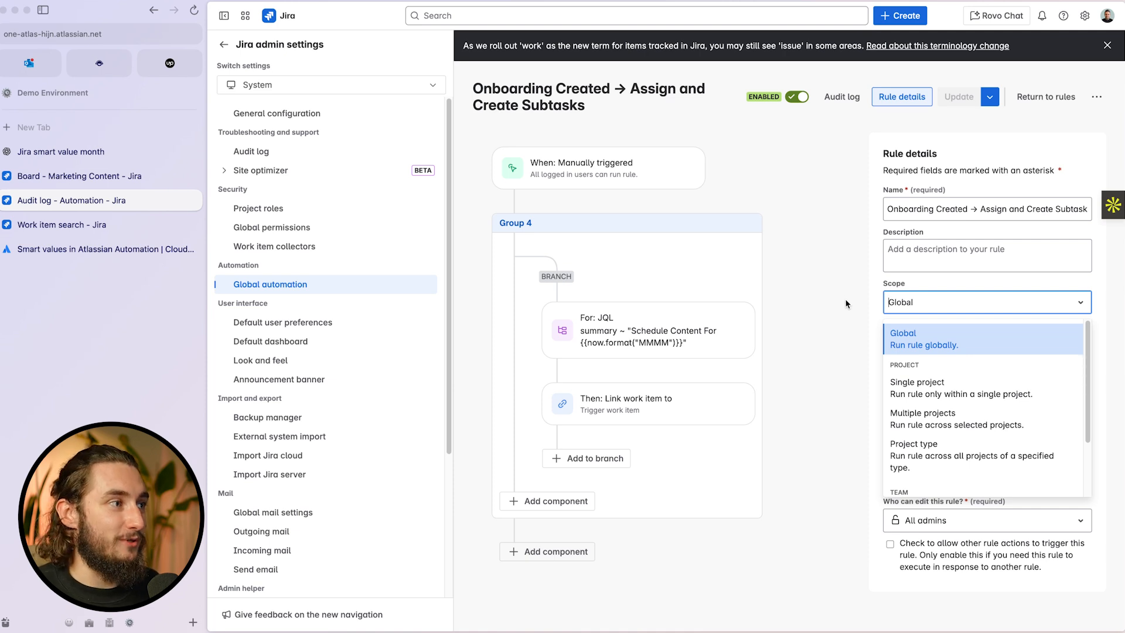
click(824, 383)
click(953, 312)
scroll(938, 400, down, 1)
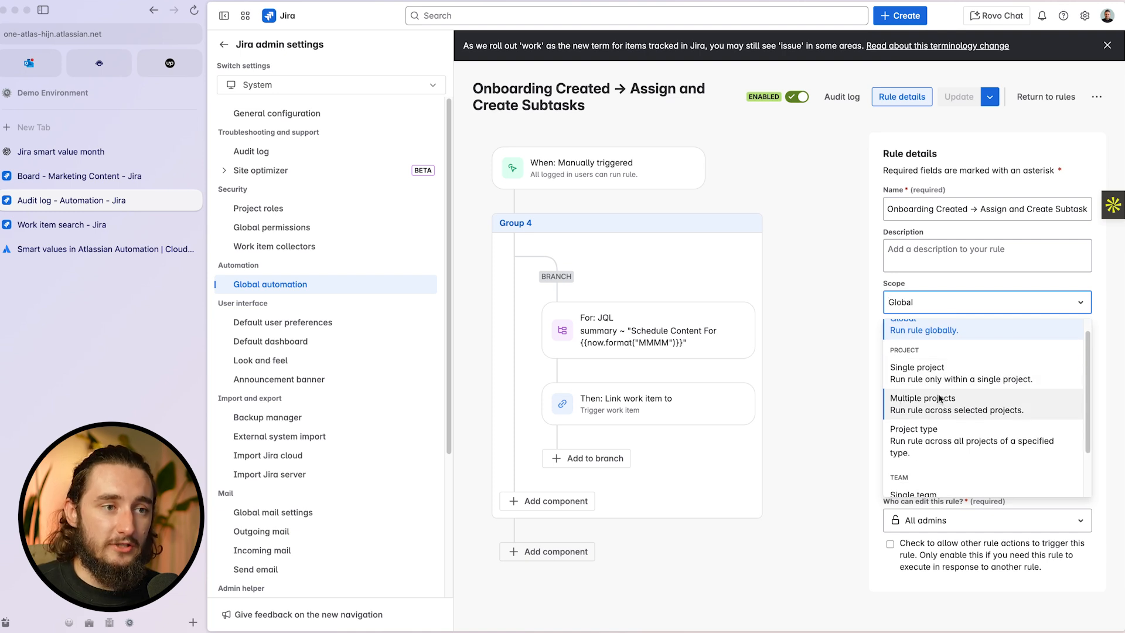
click(845, 391)
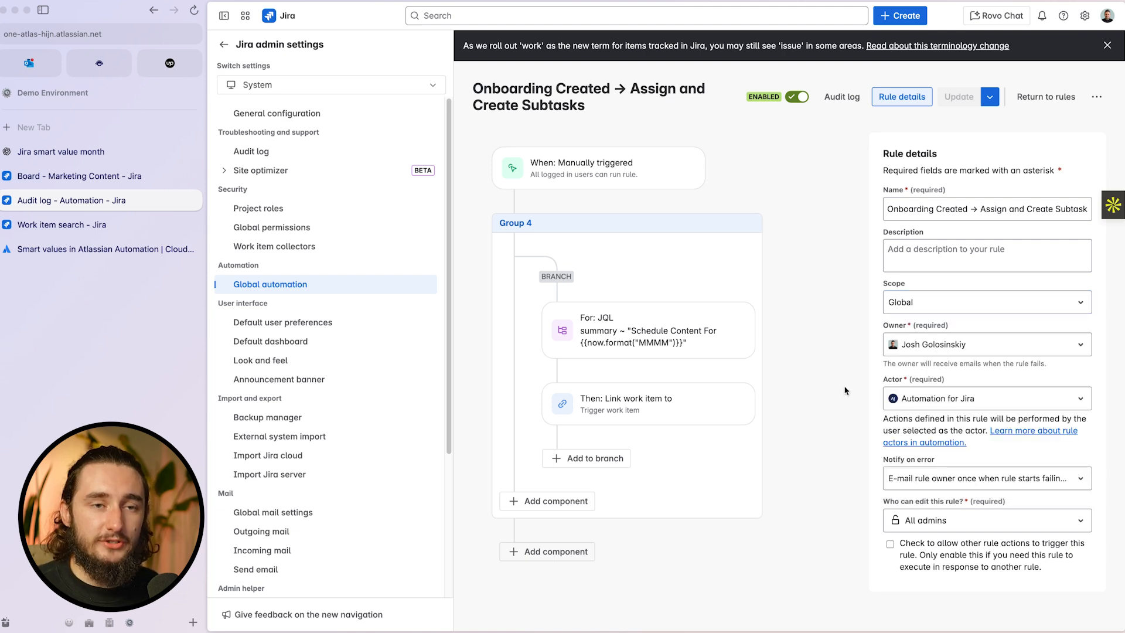
- Open the JQL branch and select the {{now.format("MMMM")}} smart value in its query
click(639, 331)
click(937, 277)
drag(1008, 279, 1058, 277)
click(1000, 276)
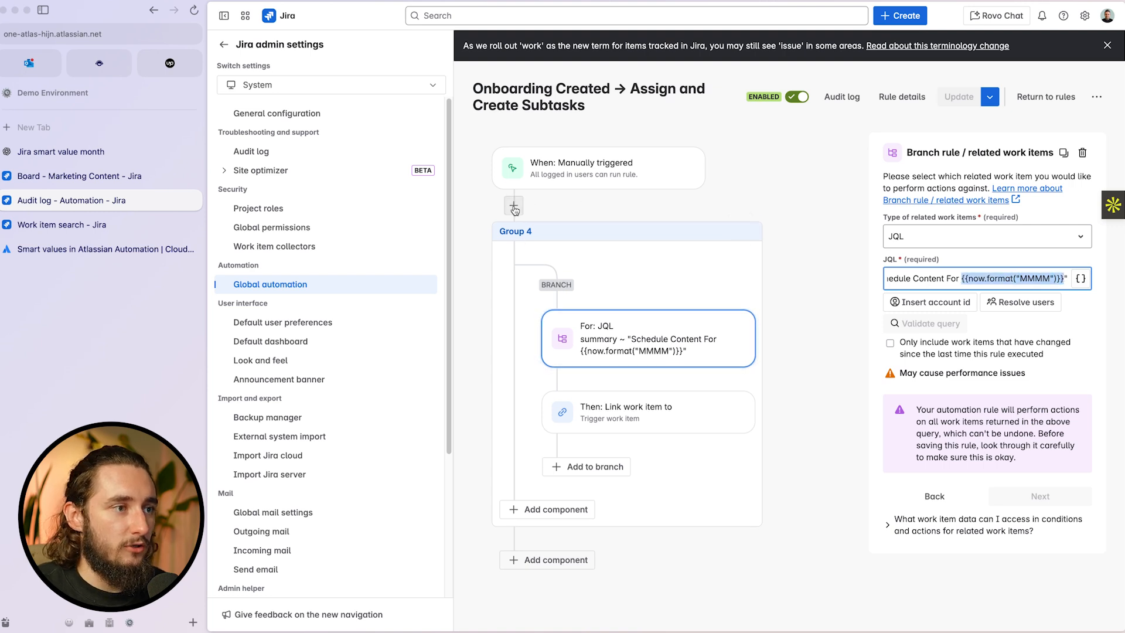
click(514, 204)
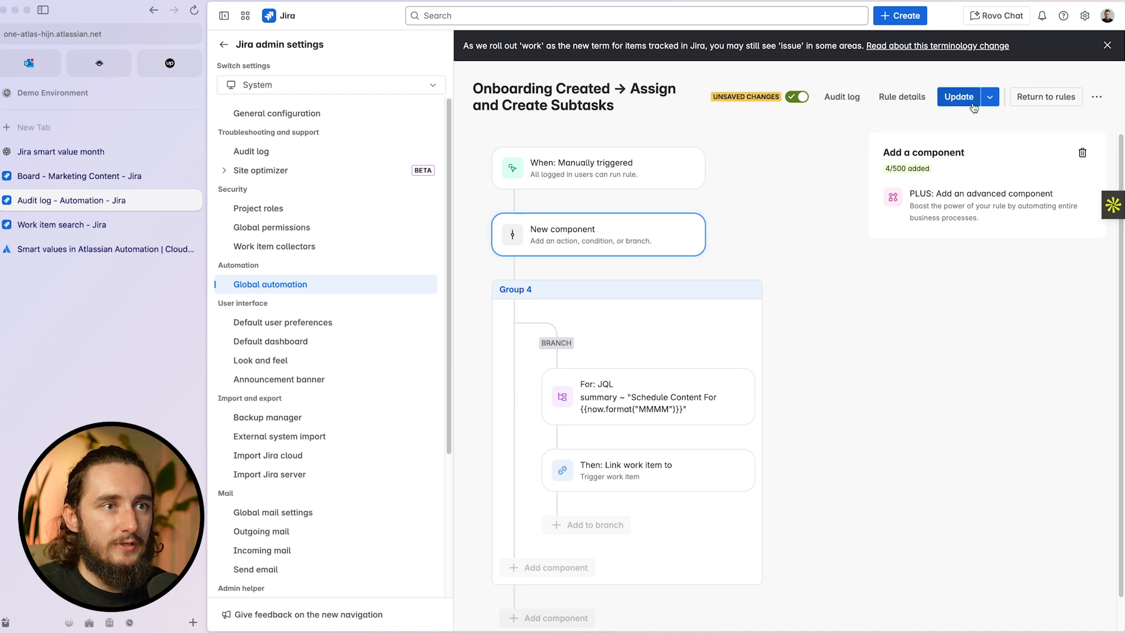
click(599, 176)
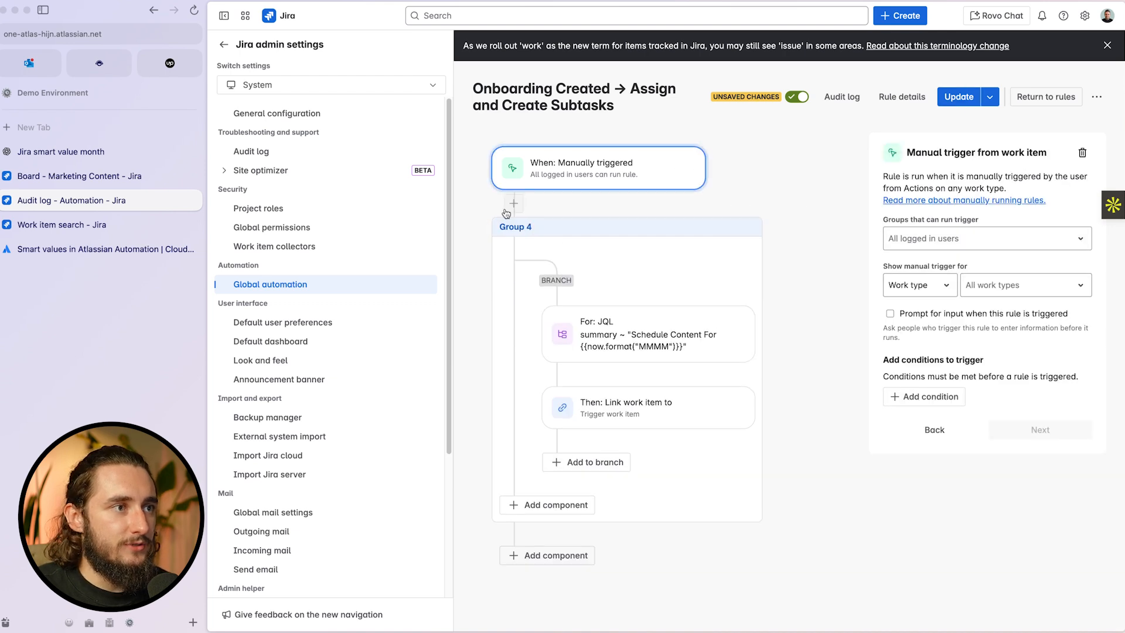
click(538, 251)
- Add a Log action at the end of Group 4 with the message {{now.format("MMMM")}}
click(518, 500)
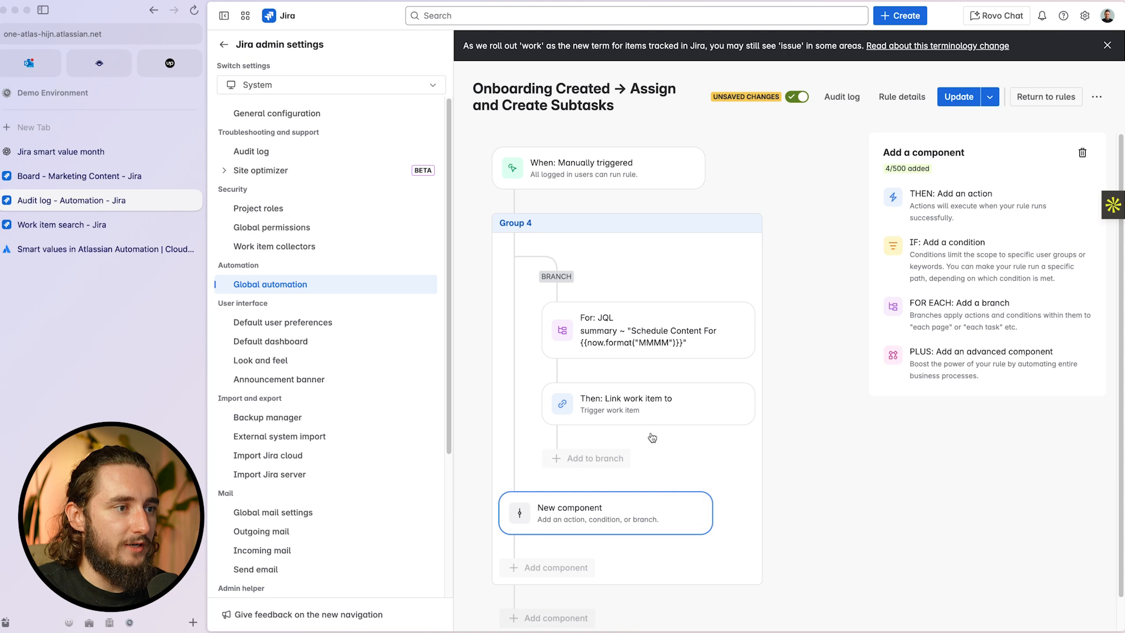
click(932, 195)
text(log)
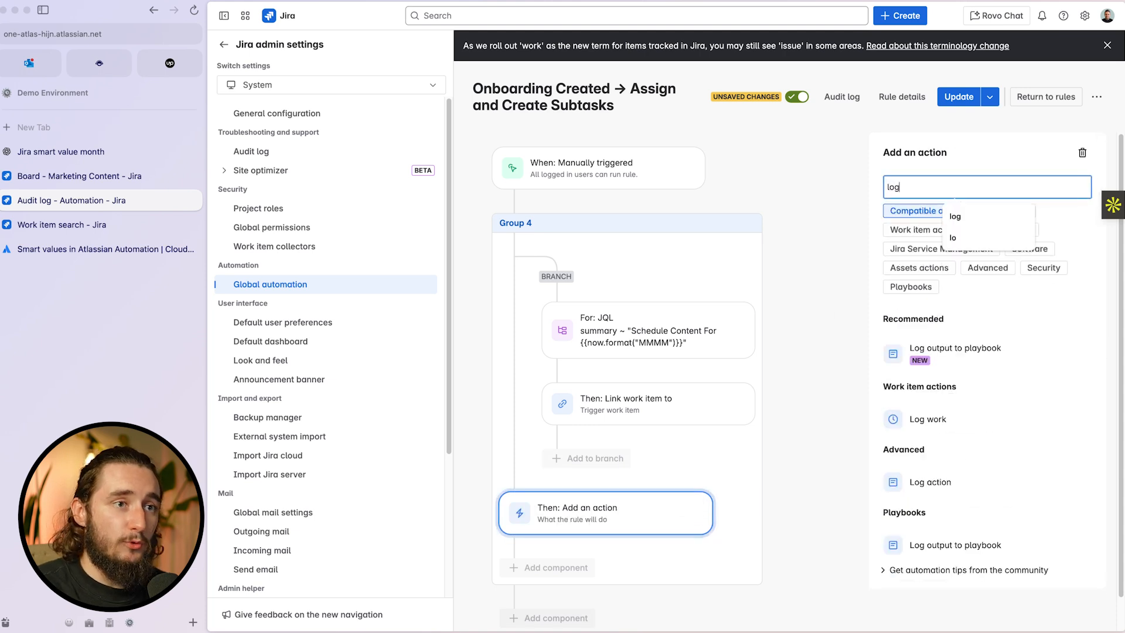
click(967, 479)
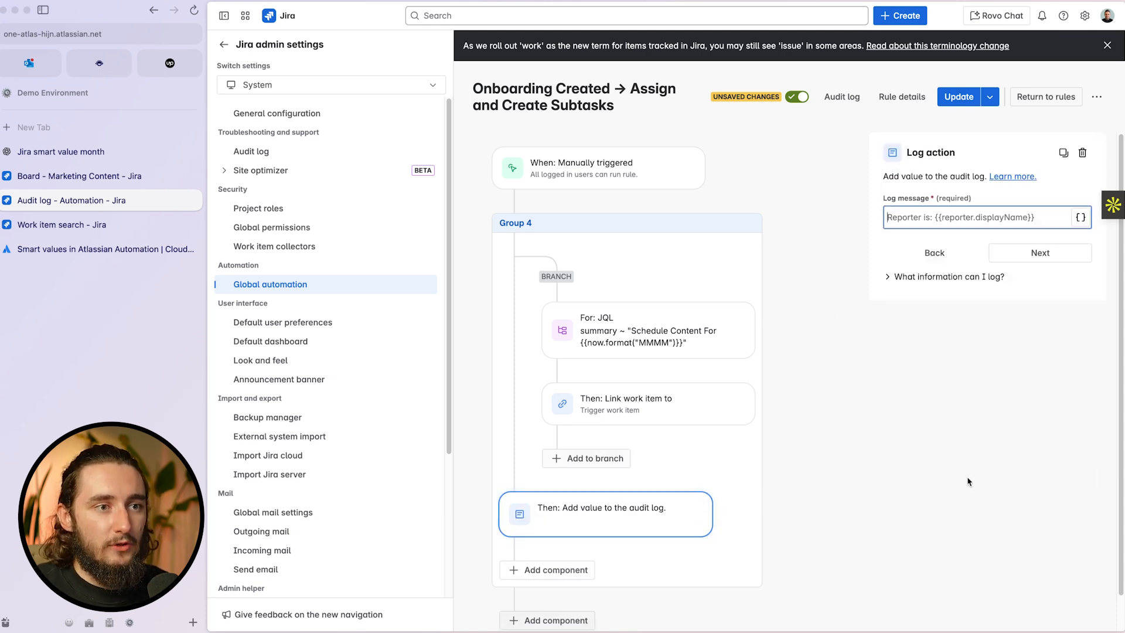
text({{now.format("MMMM")}})
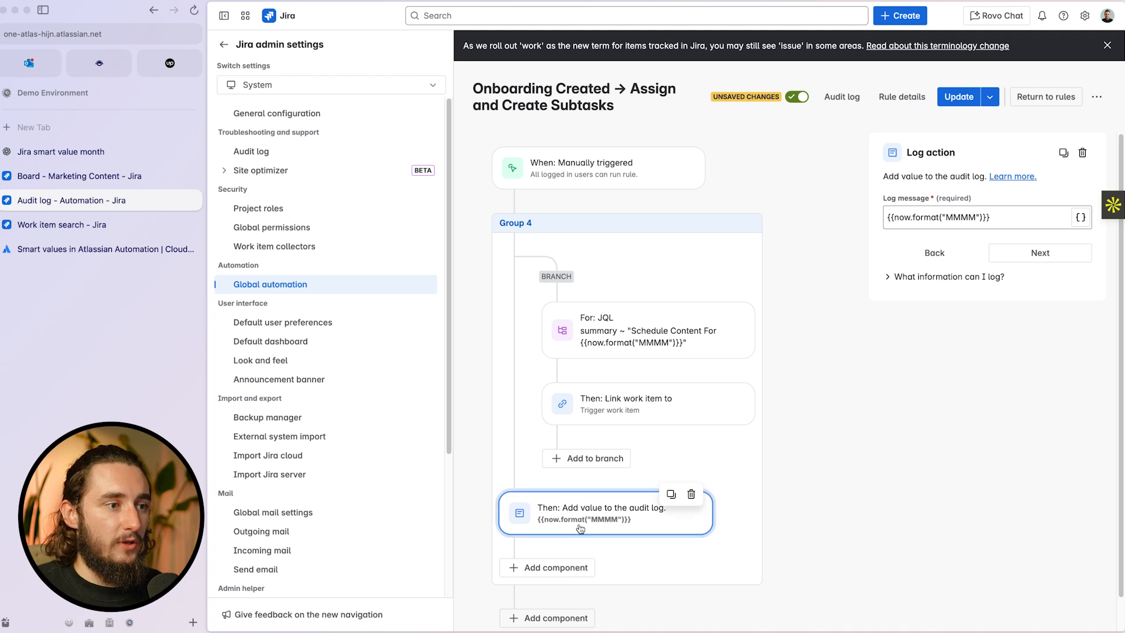
- Move the log action ahead of the JQL branch within Group 4 and update the rule
drag(608, 524, 601, 208)
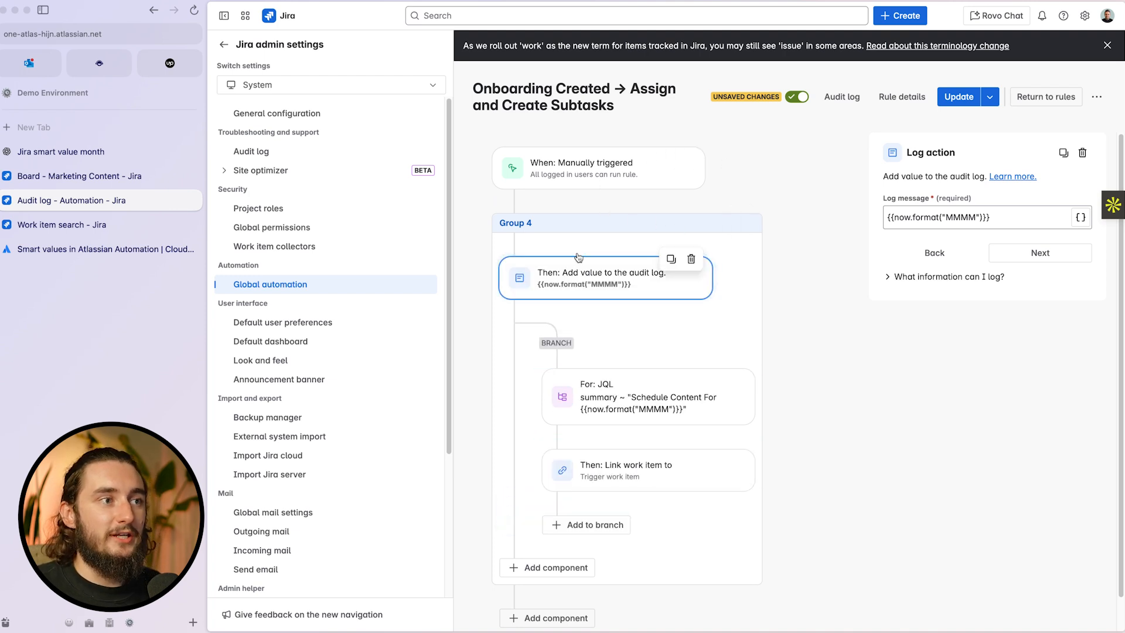
click(962, 102)
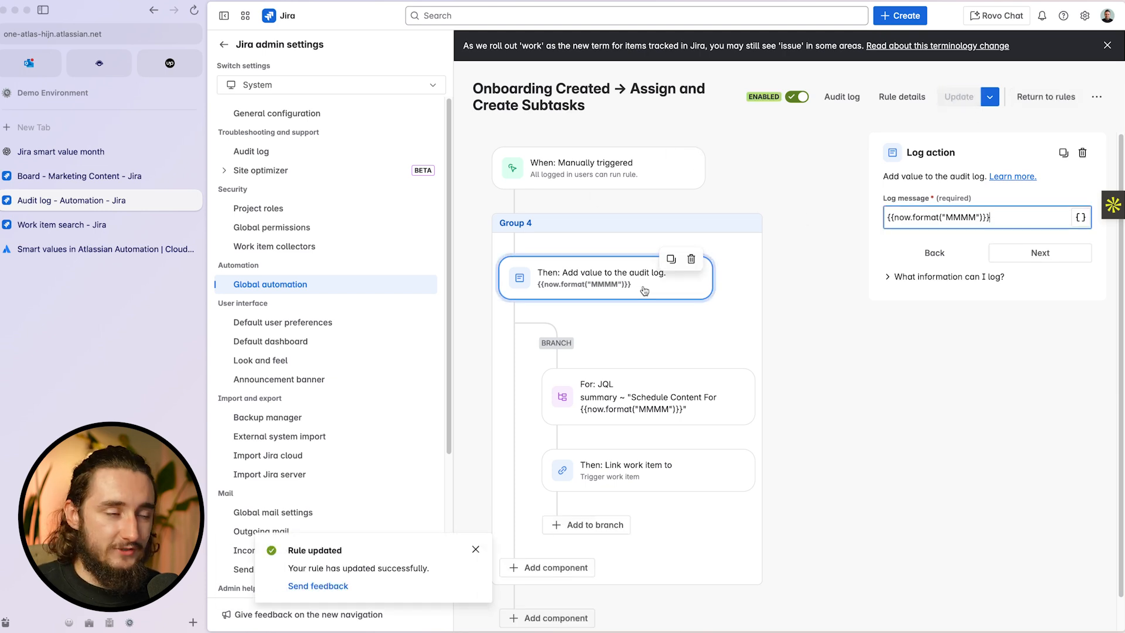
- Review the JQL branch's smart value query and the settings of the Link work items action
click(597, 414)
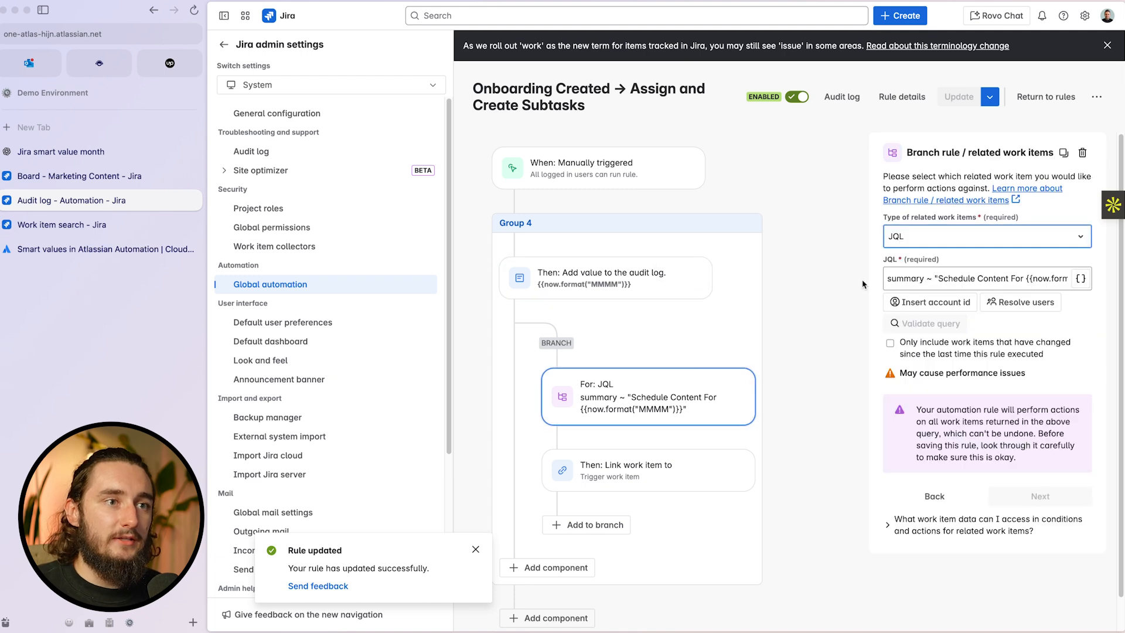
drag(946, 282, 1075, 282)
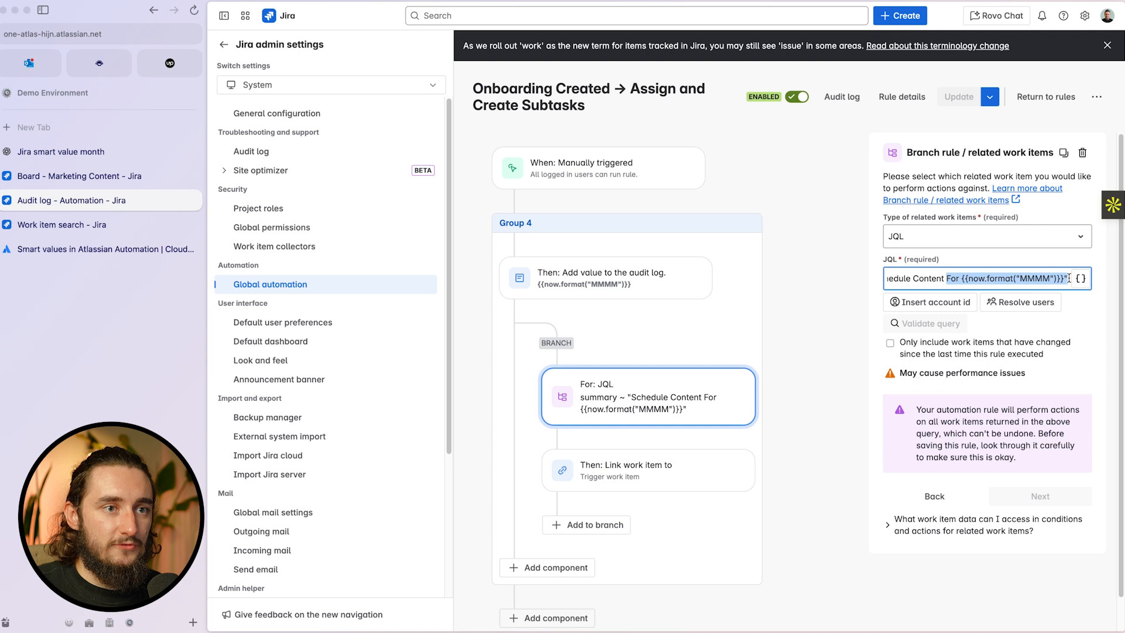
click(1052, 282)
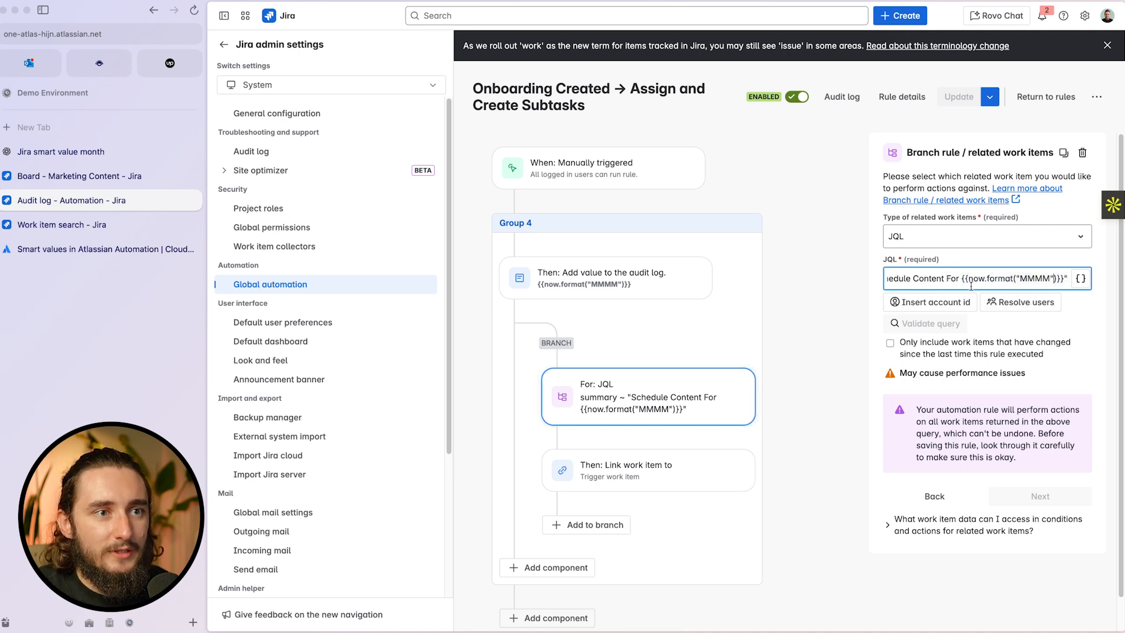
mouse_move(1063, 280)
mouse_down()
mouse_move(888, 279)
mouse_move(1080, 277)
mouse_up()
click(1055, 278)
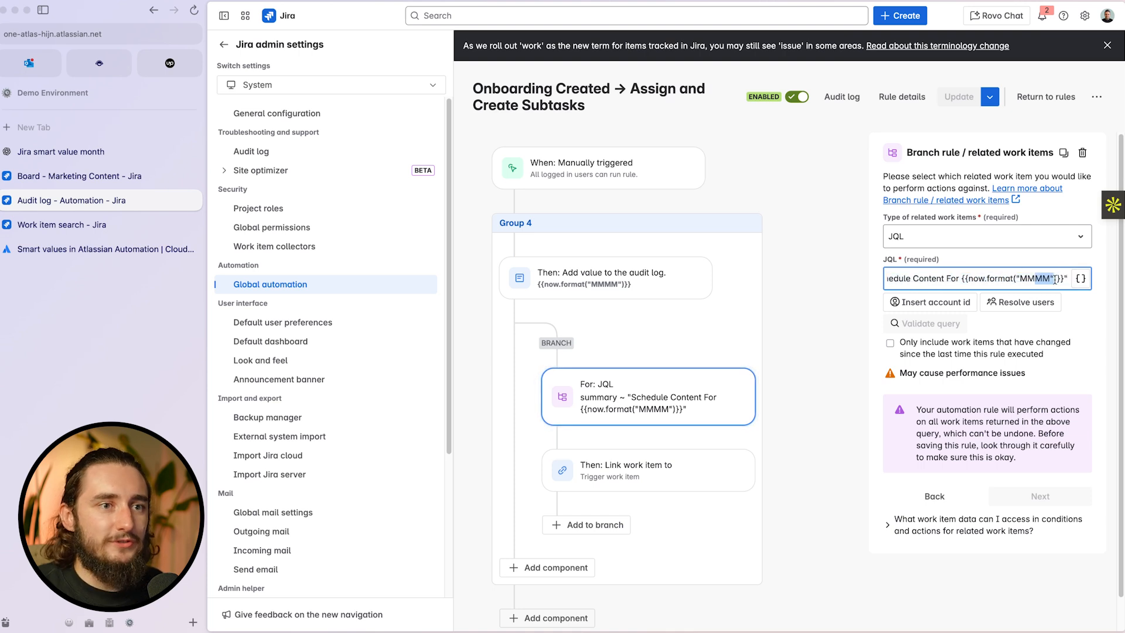
scroll(836, 330, down, 1)
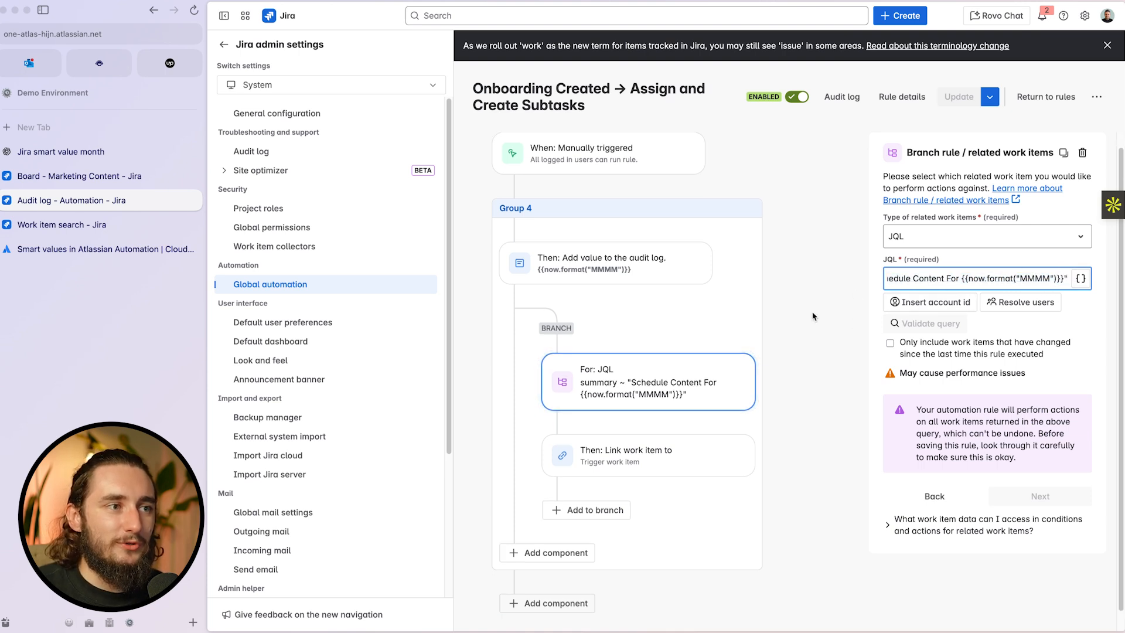
click(631, 446)
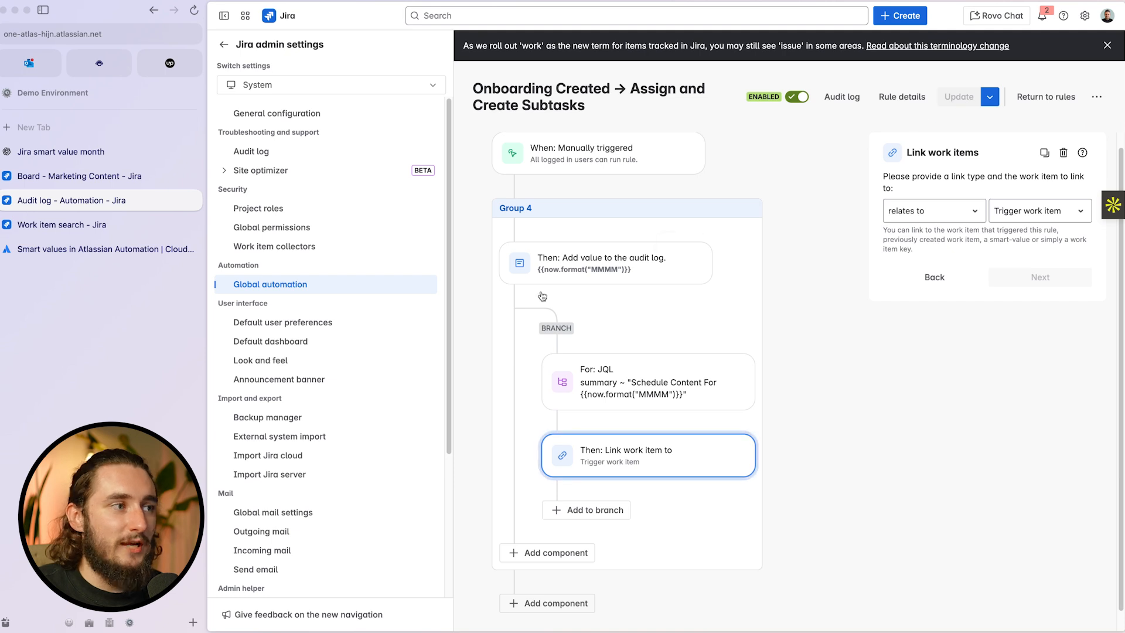
- Run the Onboarding Created → Assign and Create Subtasks automation on the Marketing Campaign Launch work item and refresh the rule's audit log
click(71, 176)
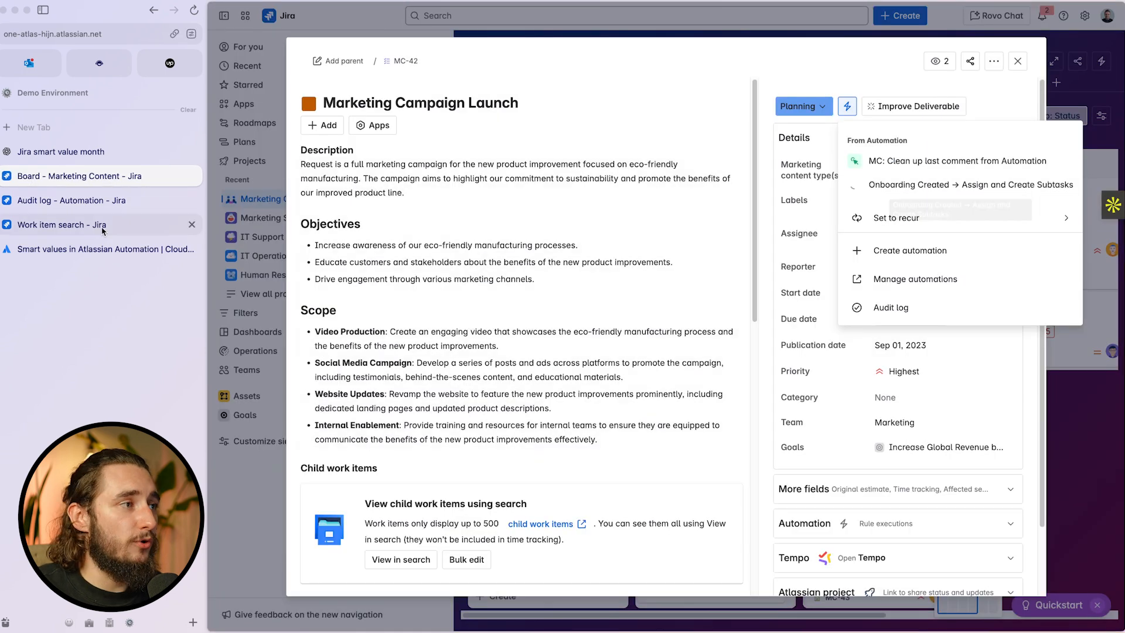
click(993, 186)
click(862, 99)
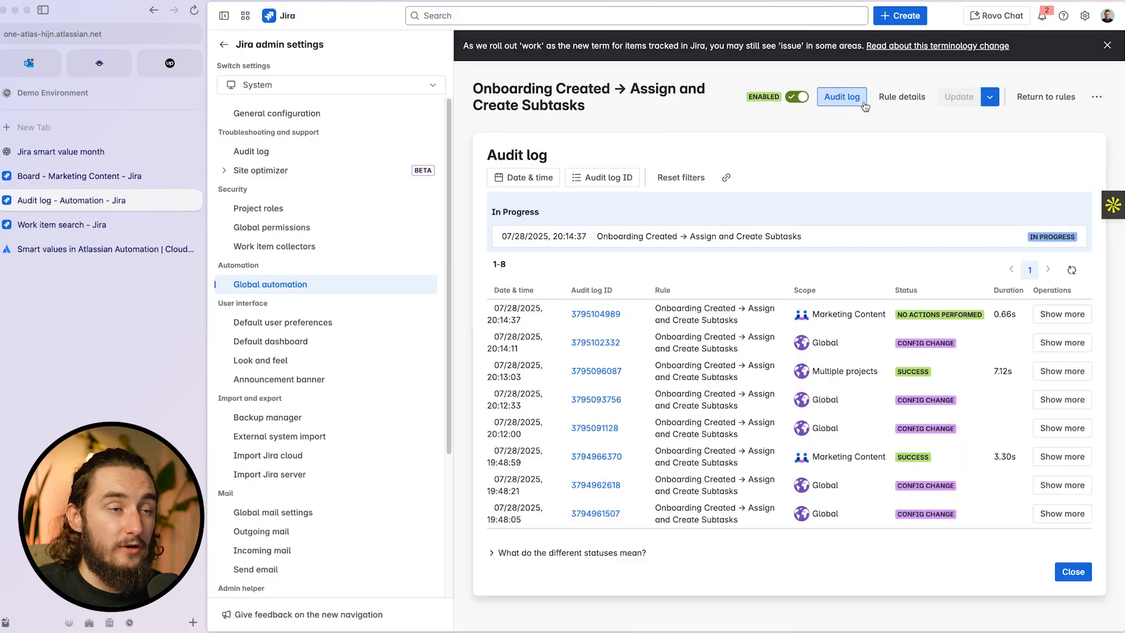
click(1071, 272)
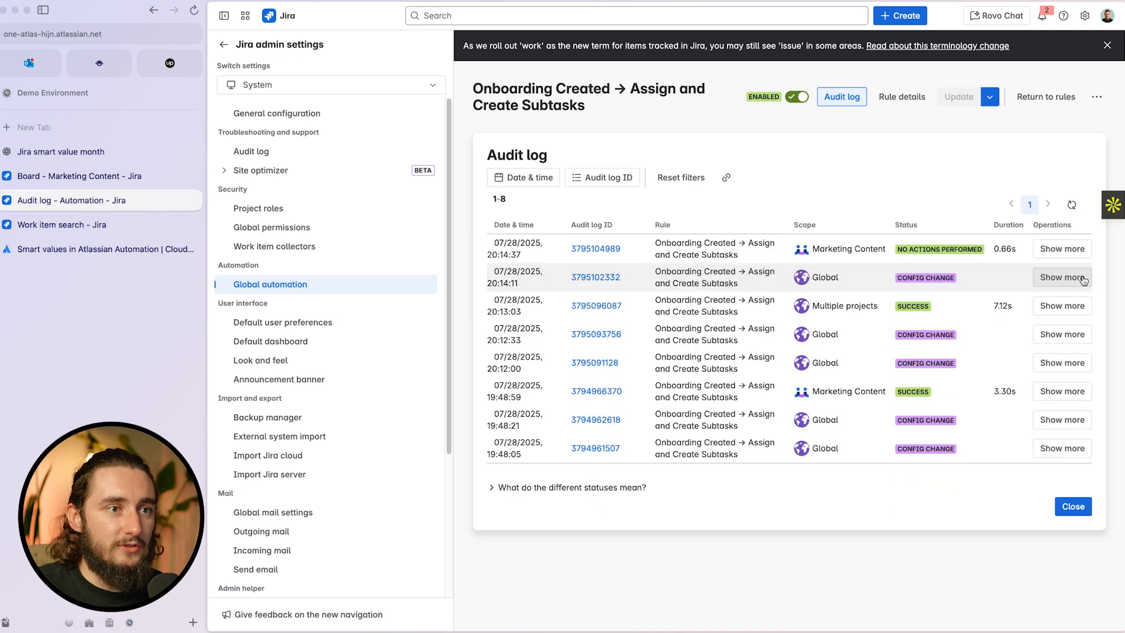
click(1079, 208)
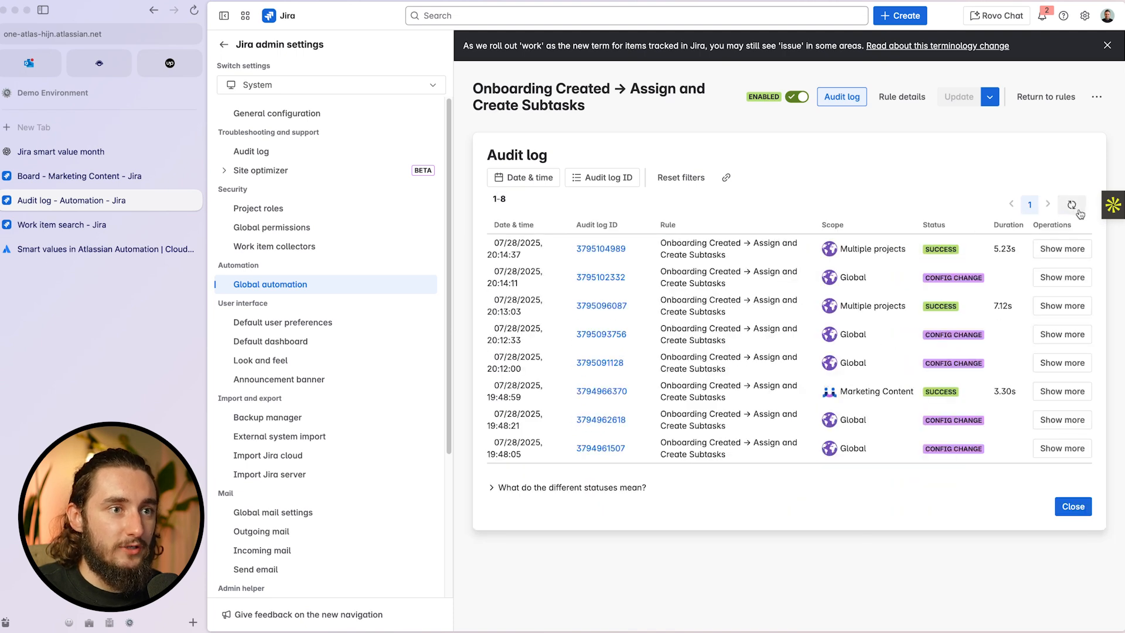
click(1072, 205)
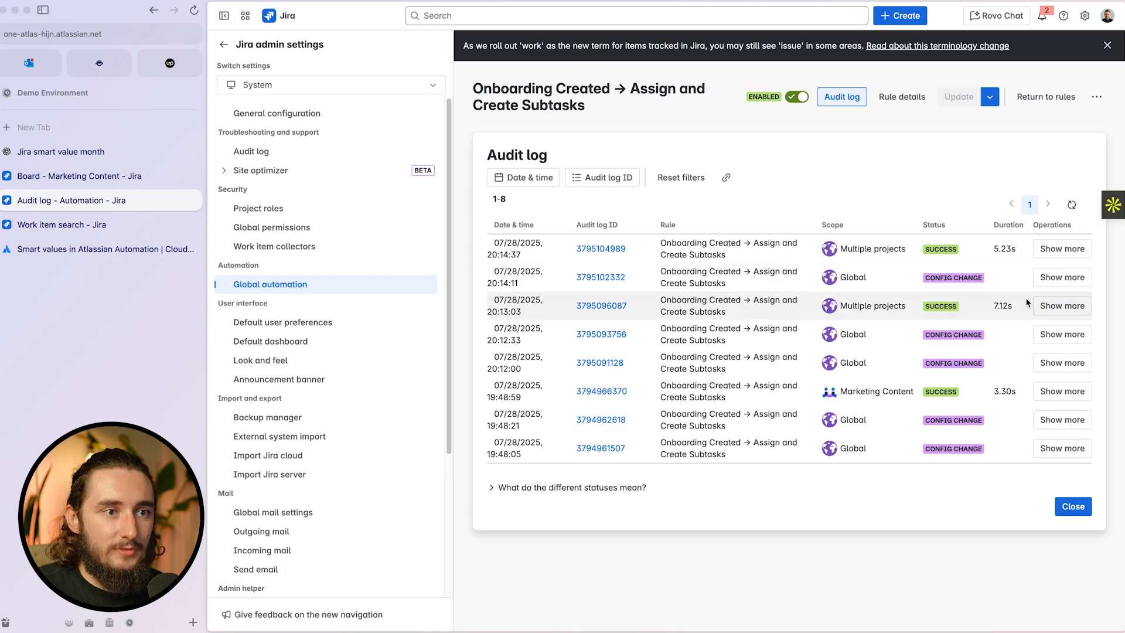
- Expand the latest run in the audit log and inspect its logged message, branch and Link work items details
click(1053, 250)
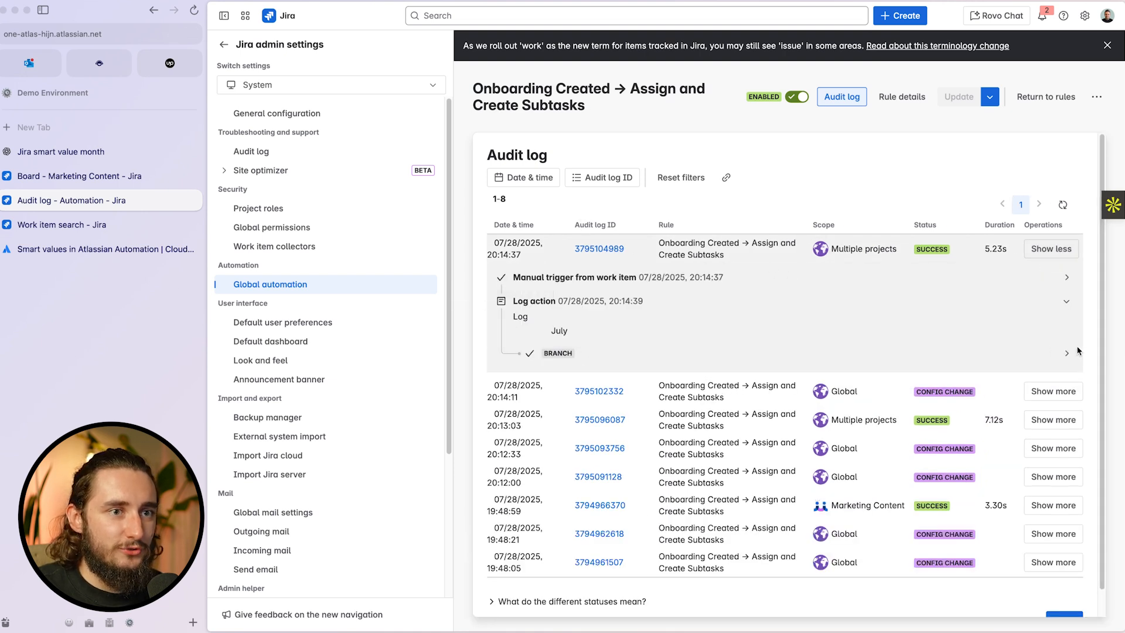
click(1066, 353)
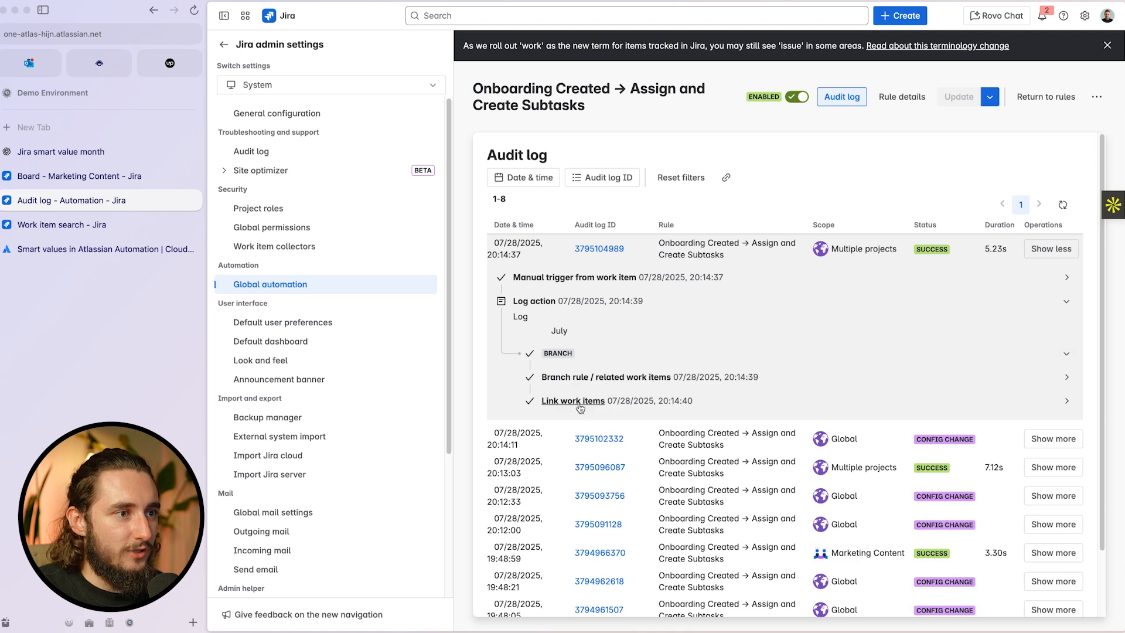
click(1066, 400)
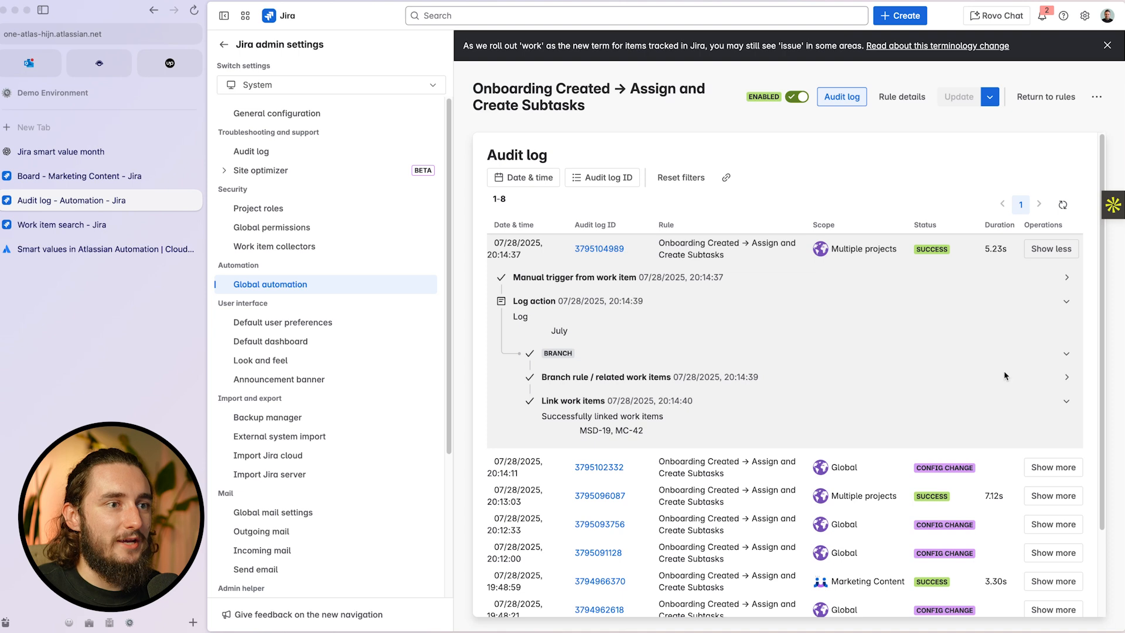
click(1064, 403)
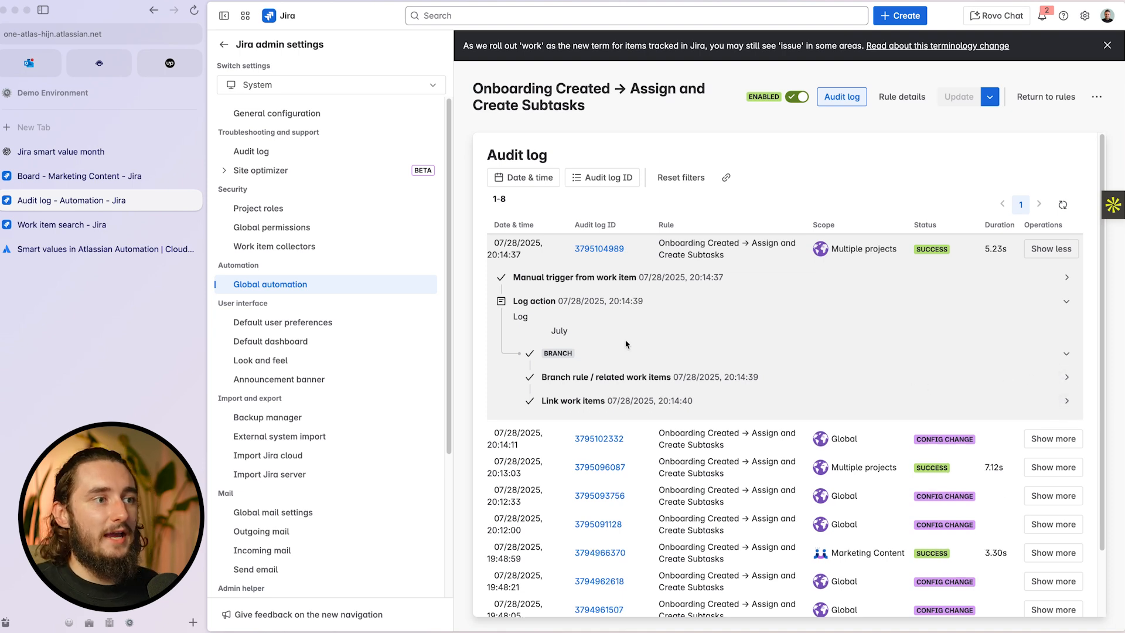
drag(545, 330, 580, 329)
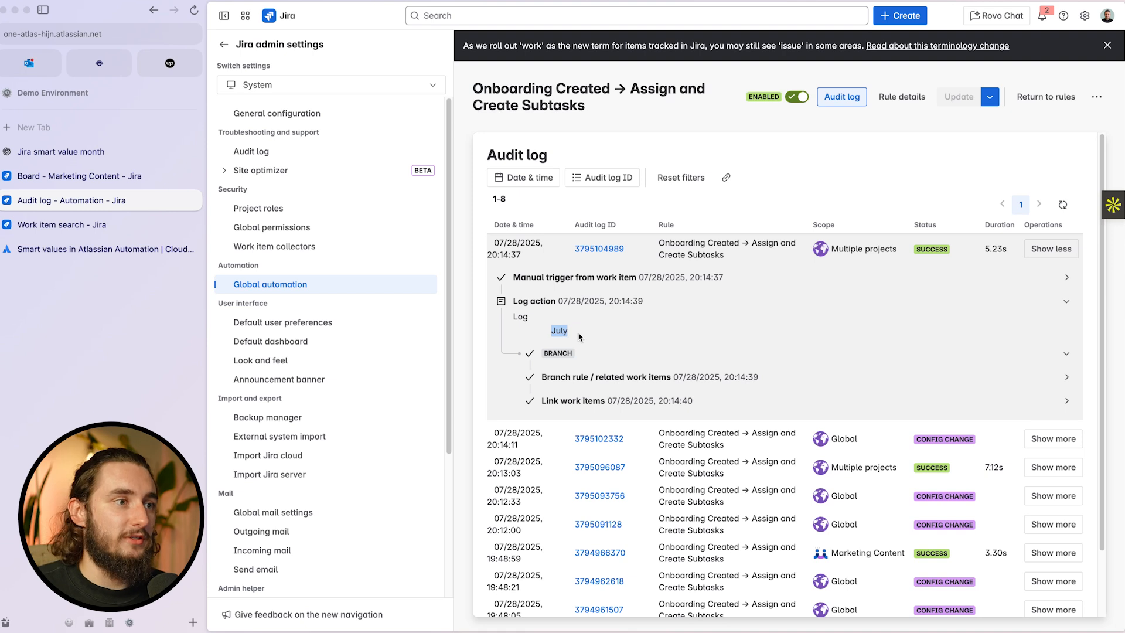
drag(512, 318, 567, 332)
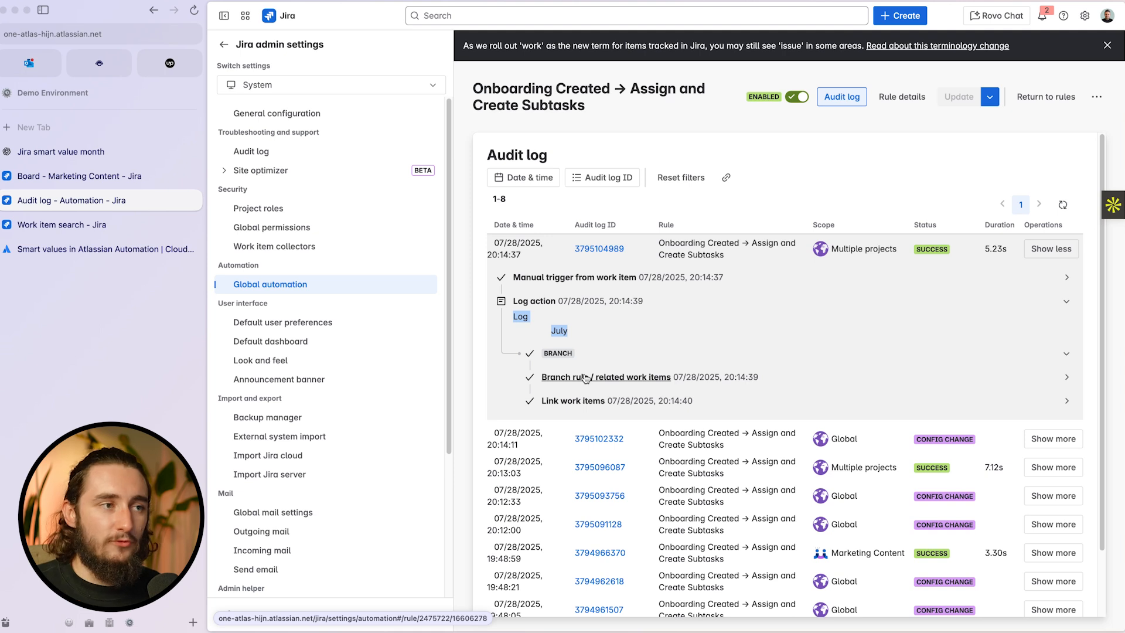
drag(569, 330, 546, 331)
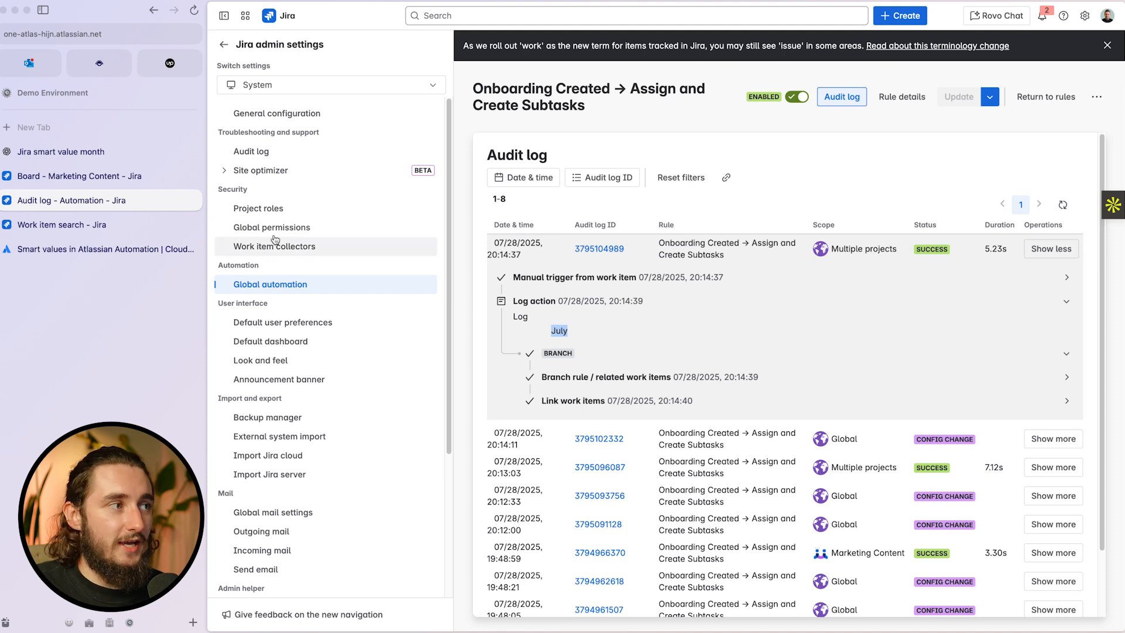
- Reload the Marketing Campaign Launch work item and open the Schedule Content For July task from its linked work items
click(112, 178)
scroll(655, 315, down, 5)
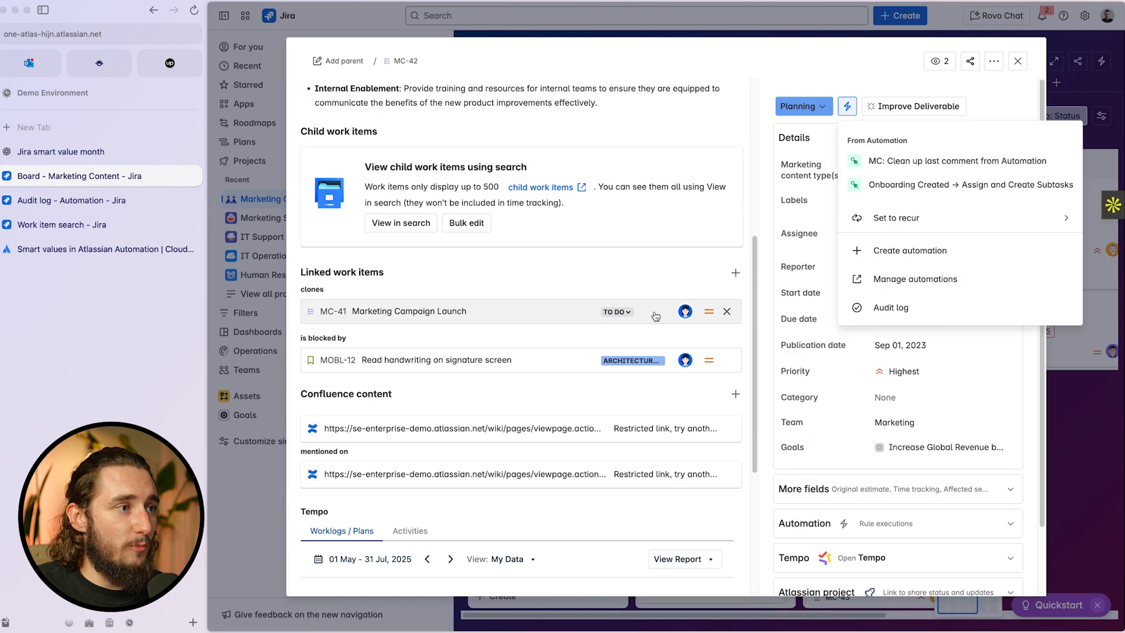
click(424, 268)
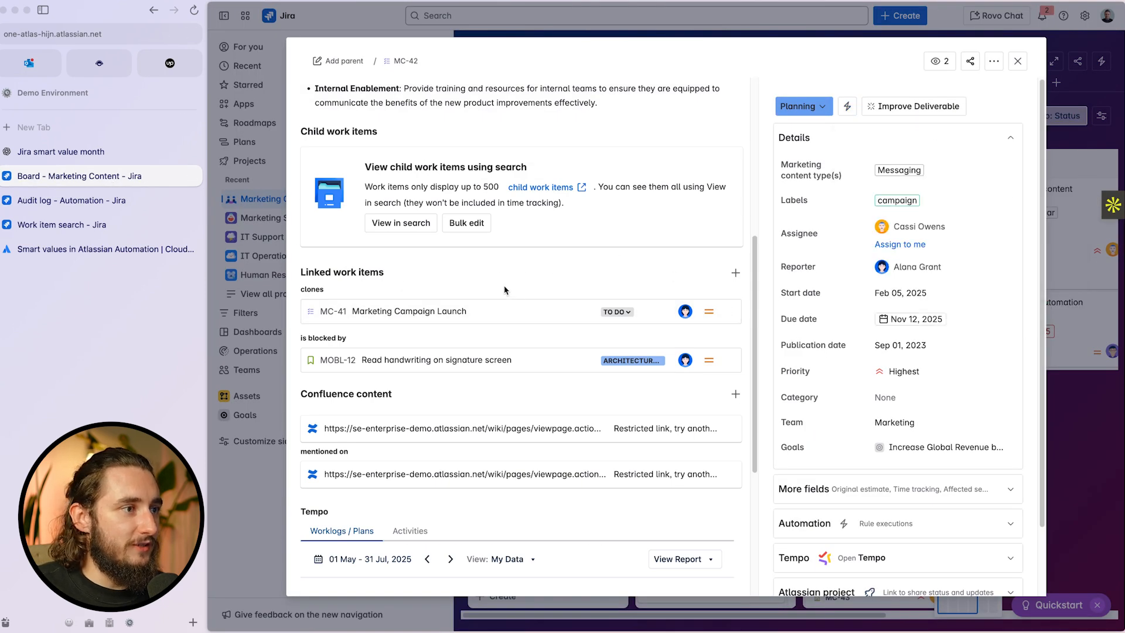
key(super+r)
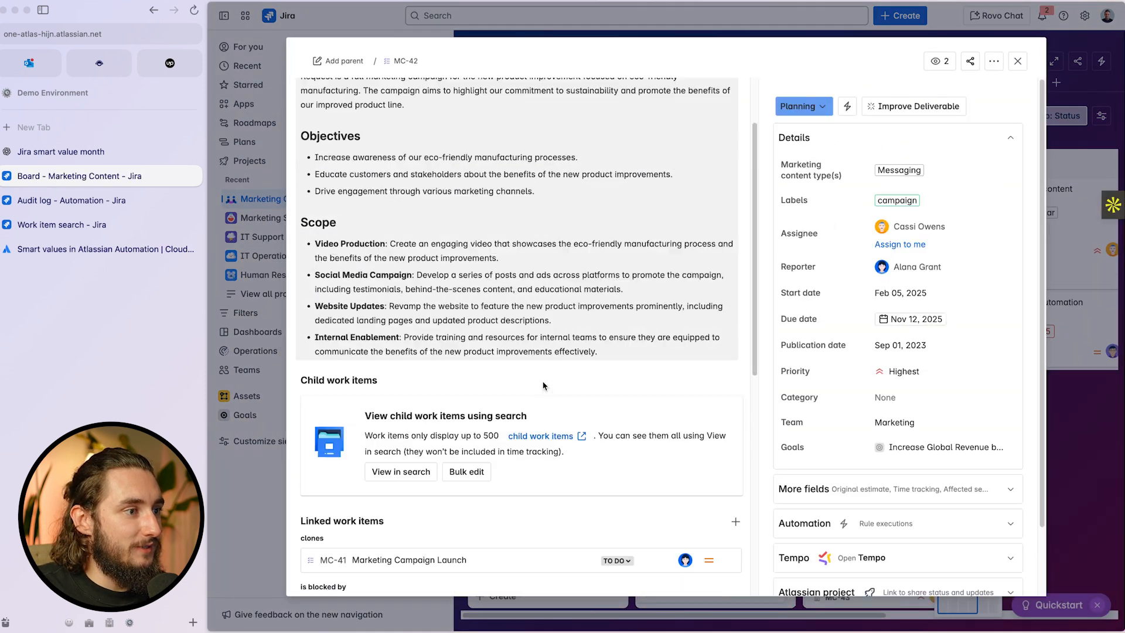
scroll(527, 375, down, 5)
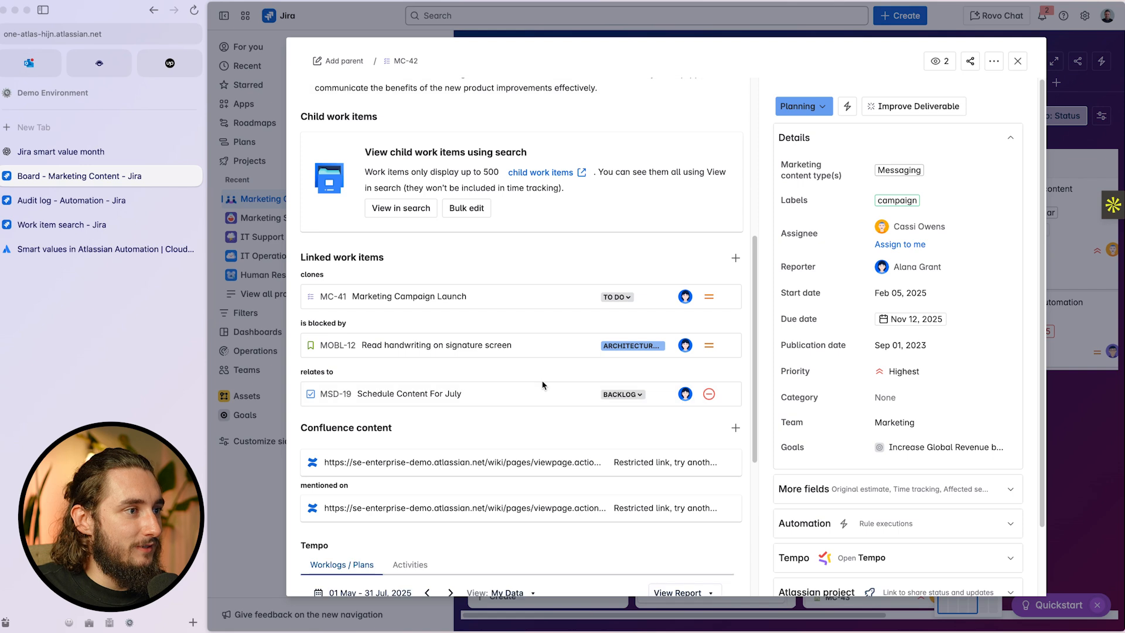
click(417, 393)
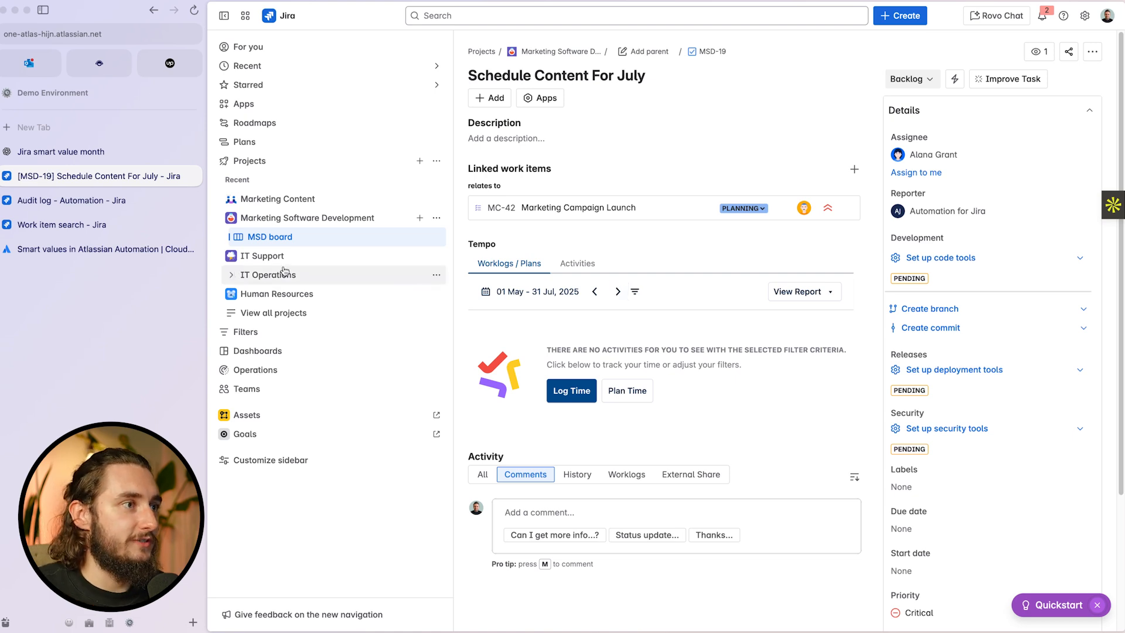
- Open the Marketing Content list and run the Onboarding Created → Assign and Create Subtasks automation on the Create webinar content work item
click(303, 199)
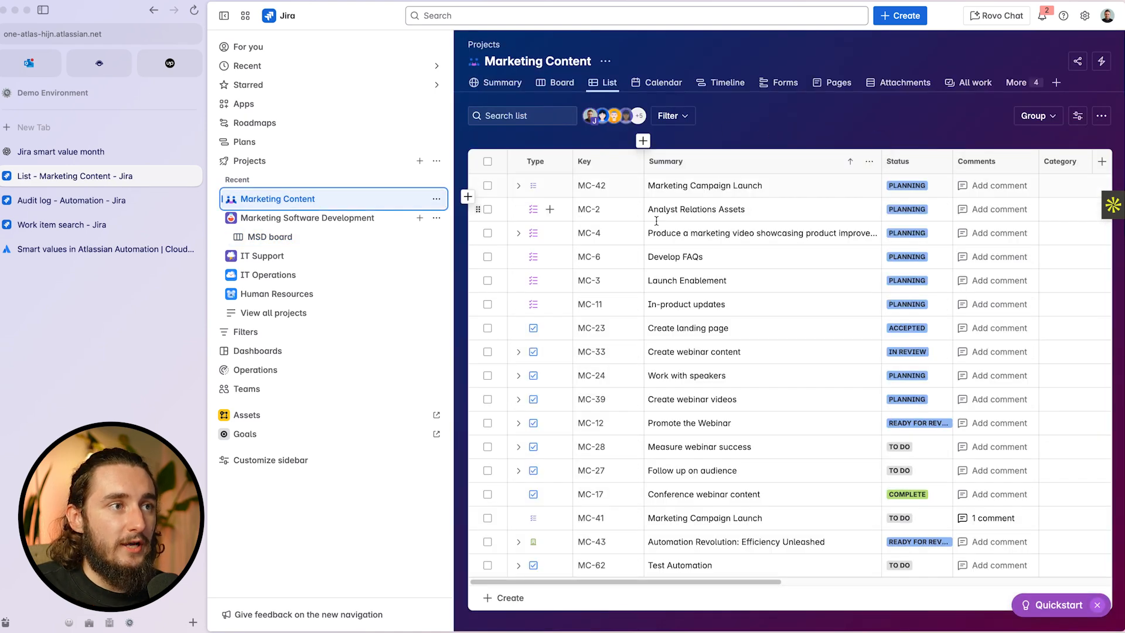
click(594, 352)
click(595, 352)
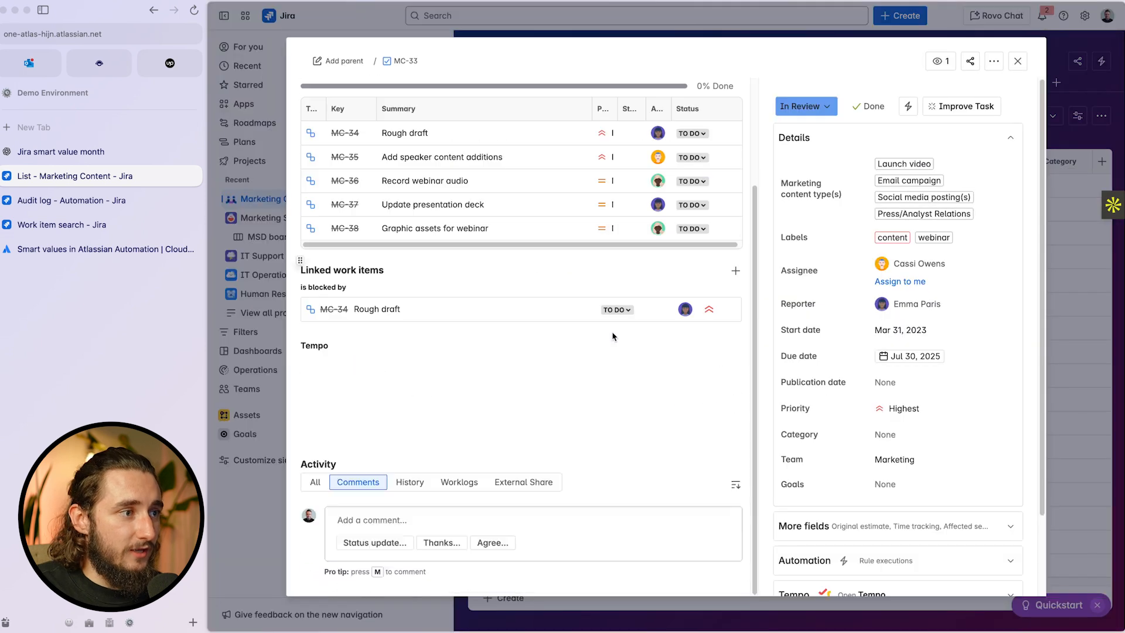
click(907, 108)
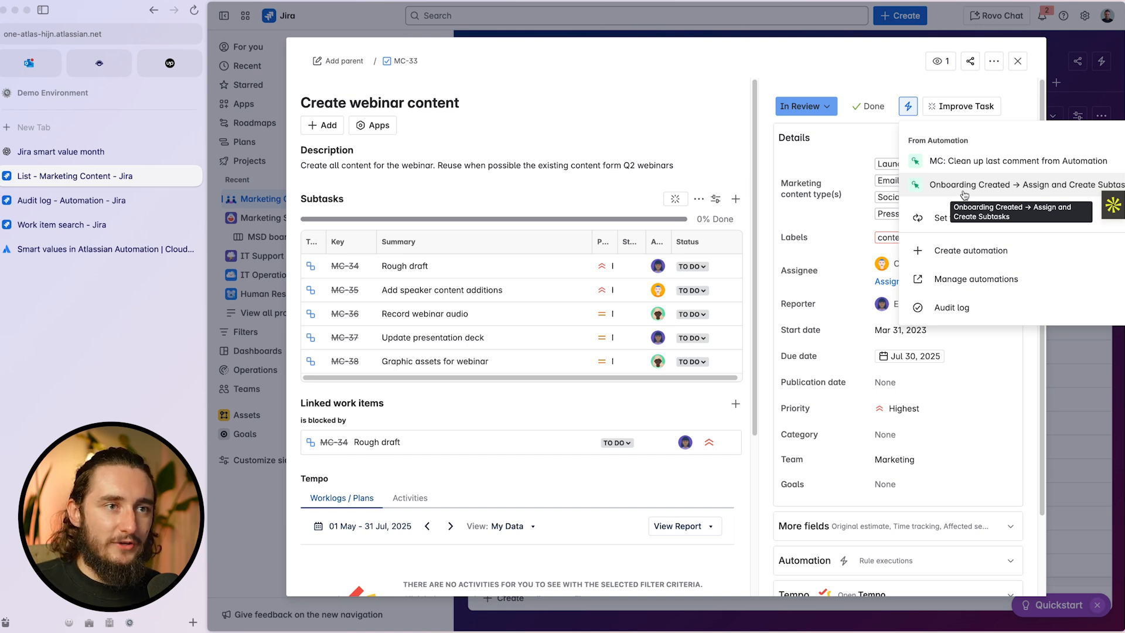
click(968, 191)
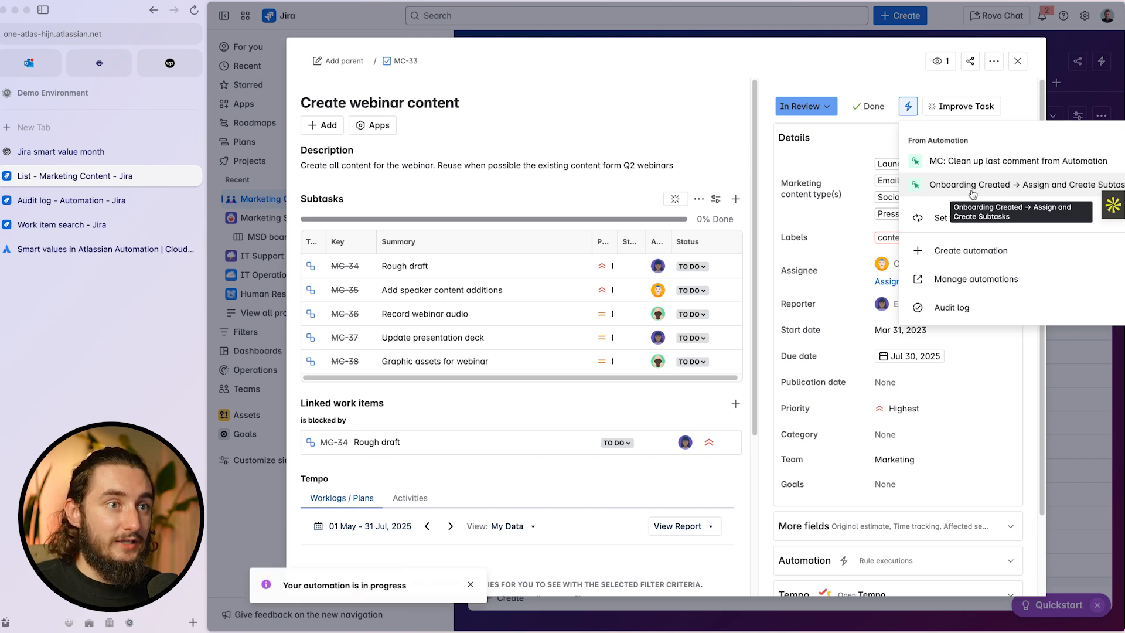
key(Escape)
- Run the Onboarding Created → Assign and Create Subtasks automation on the Measure webinar success and Follow up on audience work items
click(591, 447)
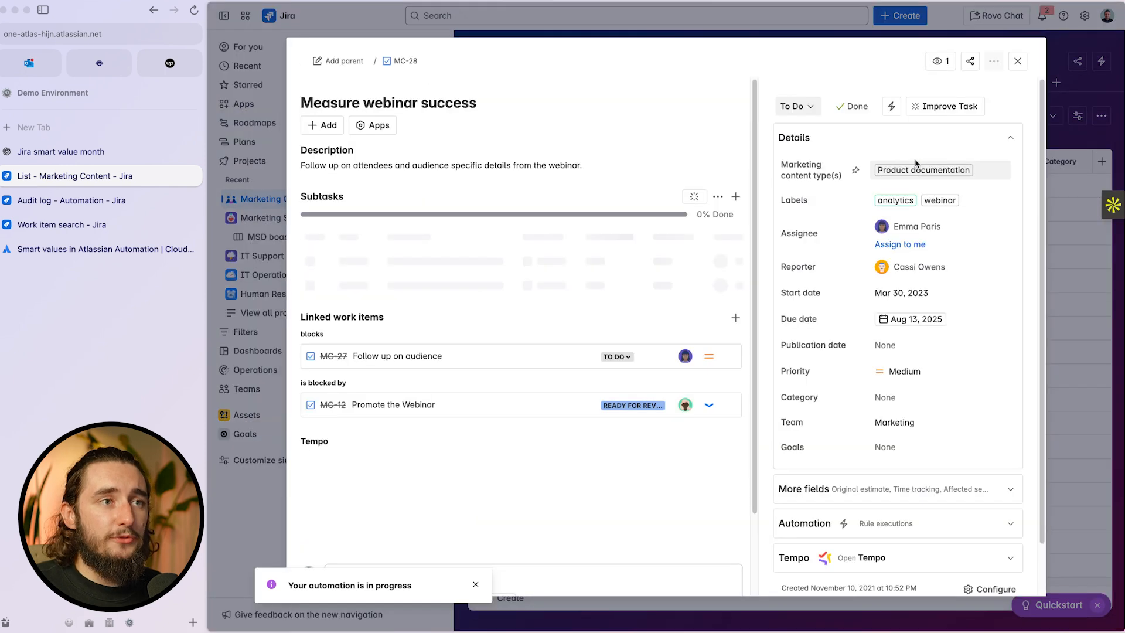
click(892, 107)
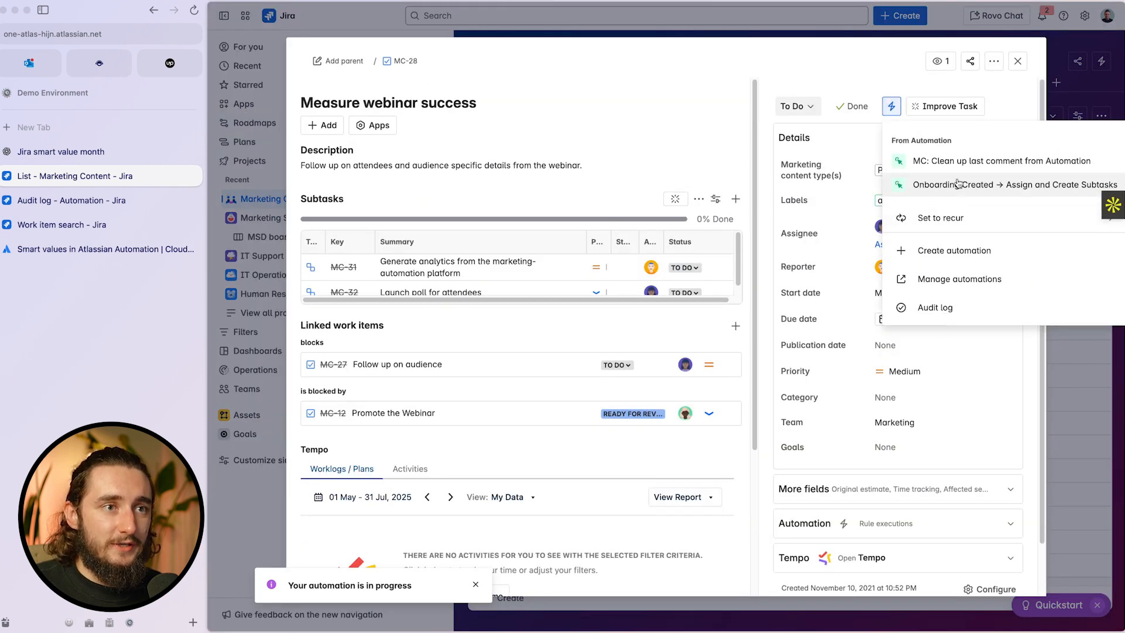
click(1092, 354)
click(622, 471)
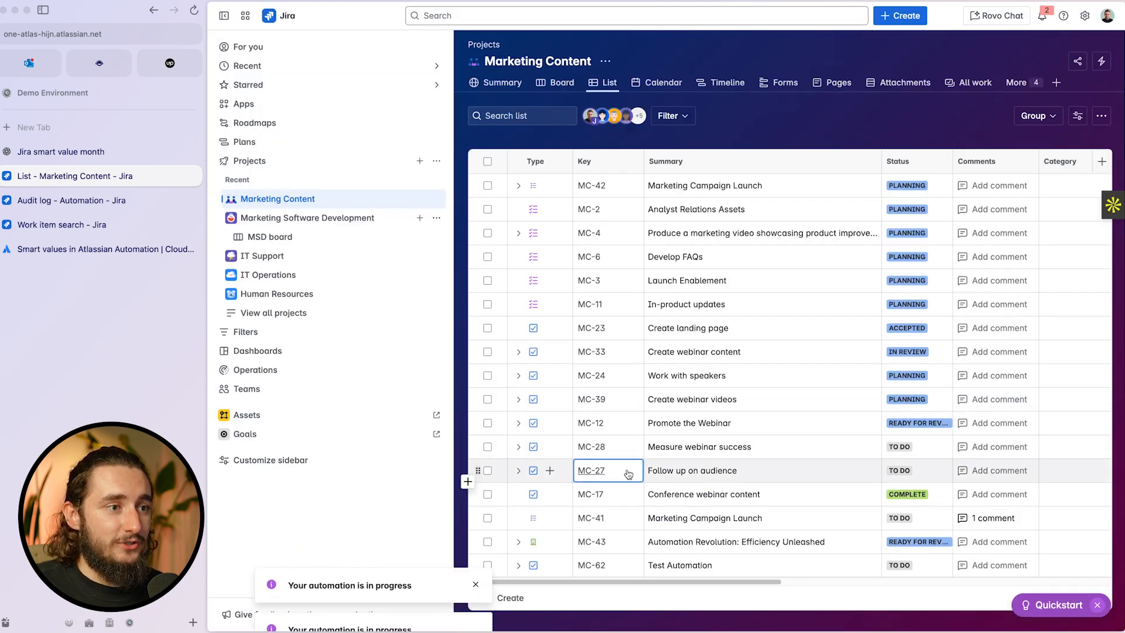
click(891, 108)
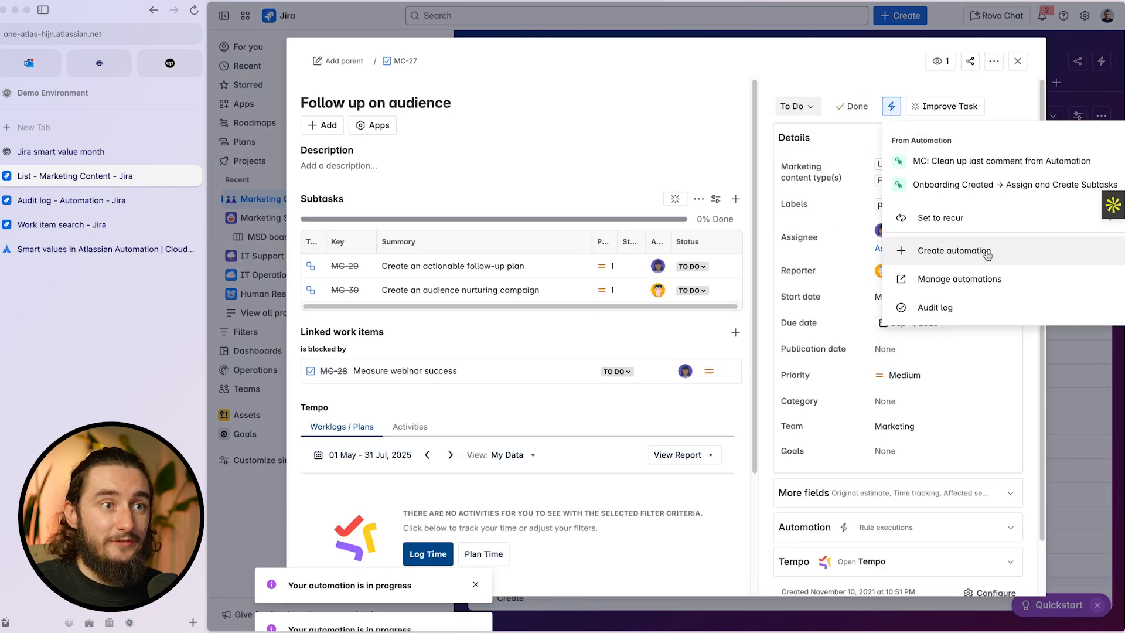
click(1080, 379)
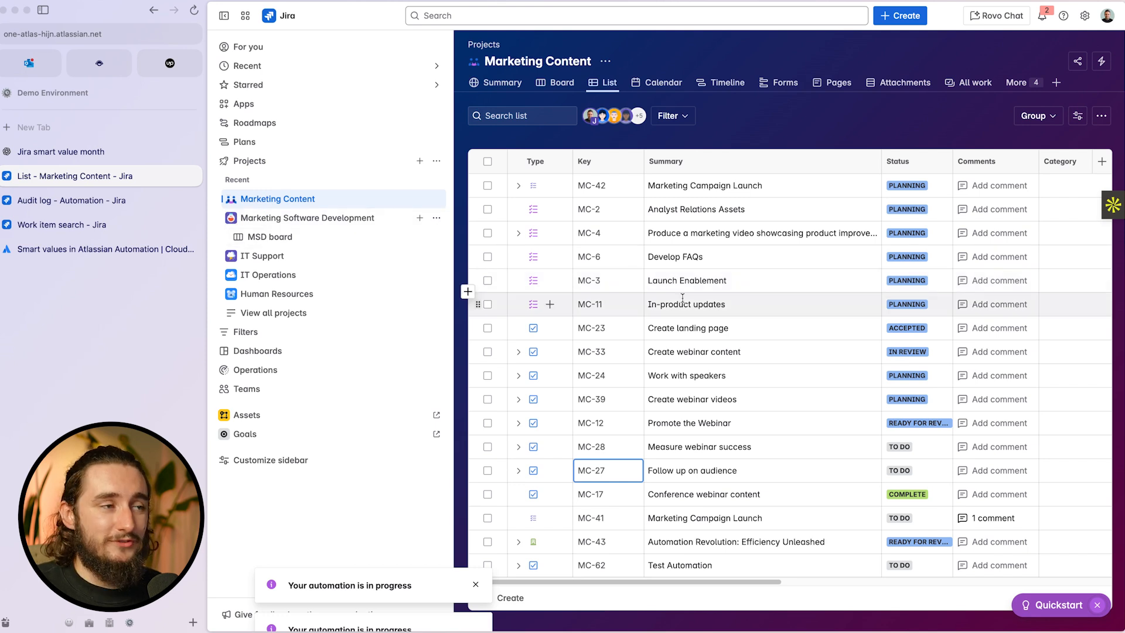
- Open the MSD board of Marketing Software Development and view the Schedule Content For July task's linked work items
click(122, 198)
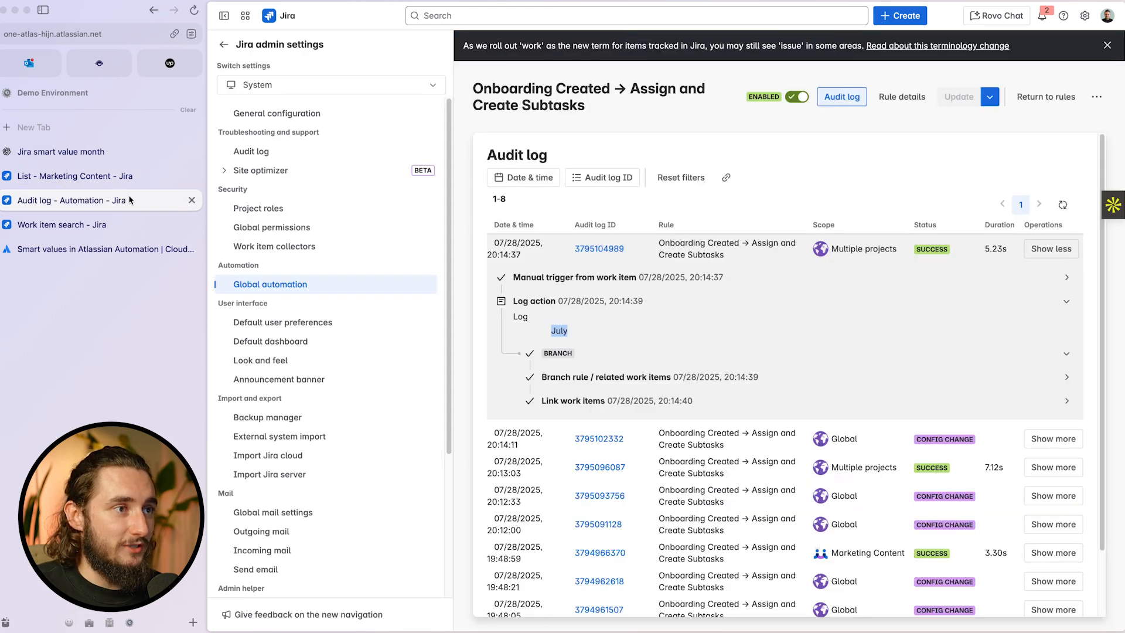
key(ctrl+Tab)
click(340, 221)
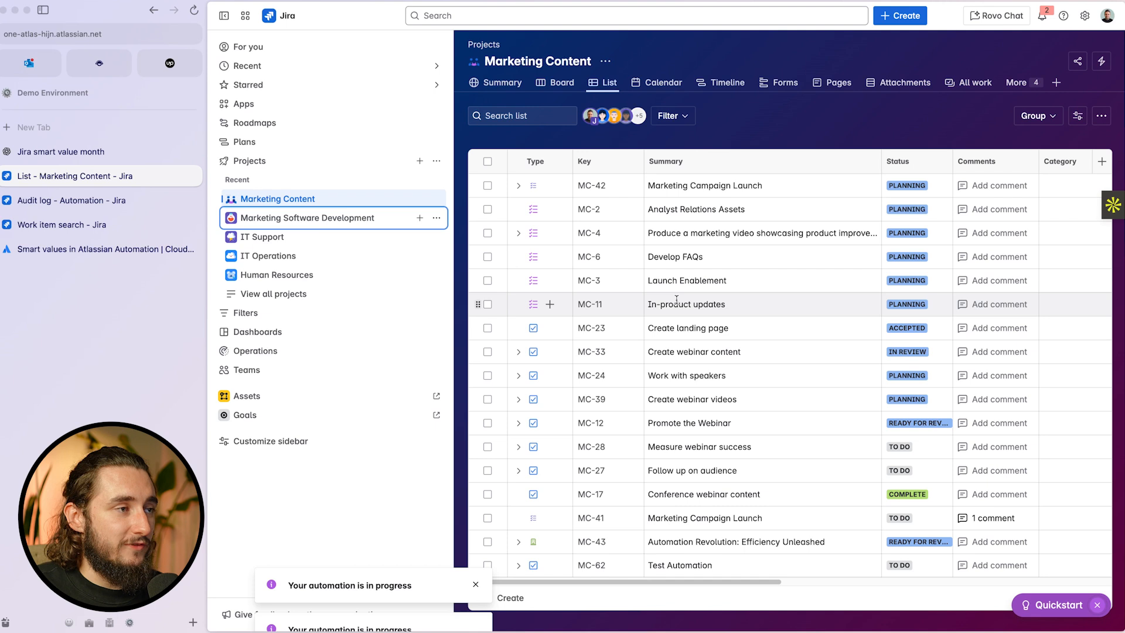
click(287, 218)
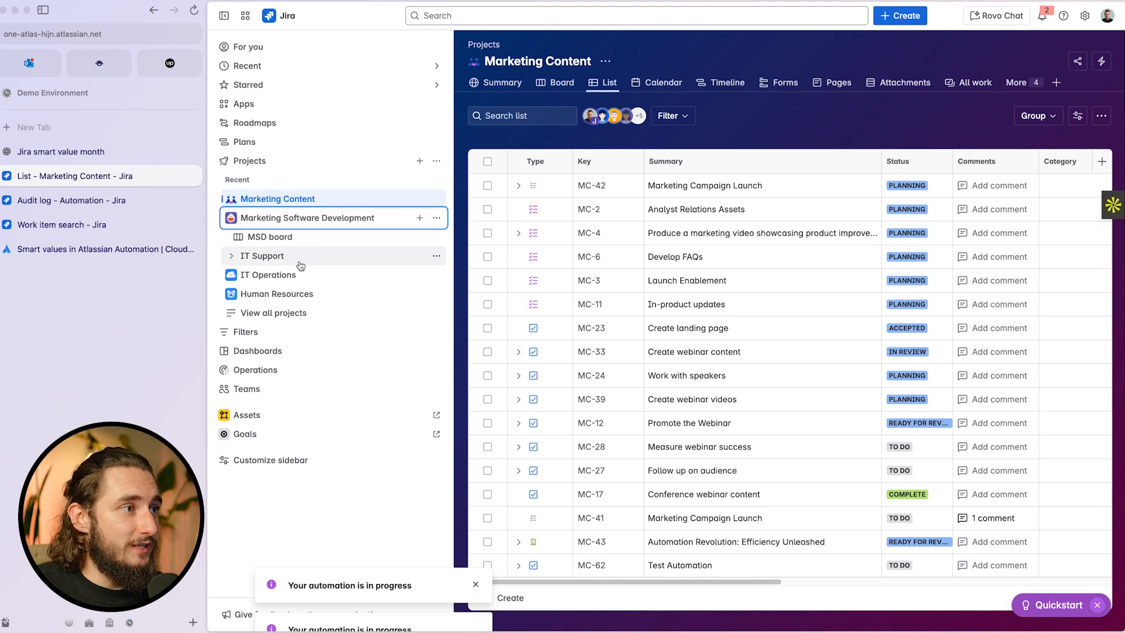
click(297, 251)
click(284, 236)
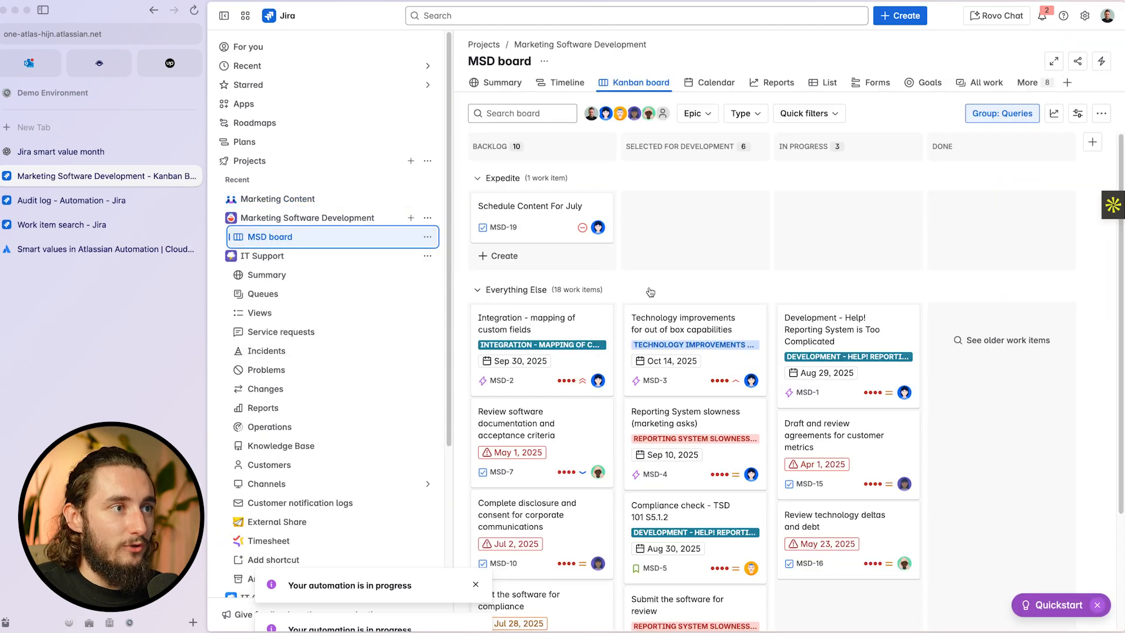
click(531, 209)
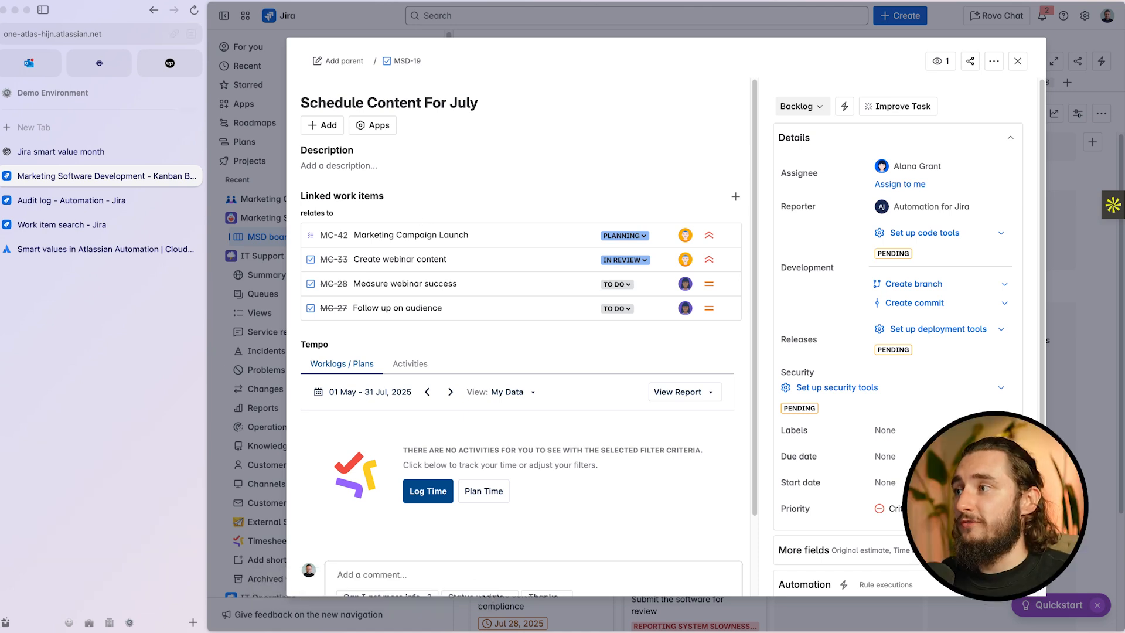
- Review the "Schedule Content For" summary search, recheck the July task's linked work items and close the task
click(54, 226)
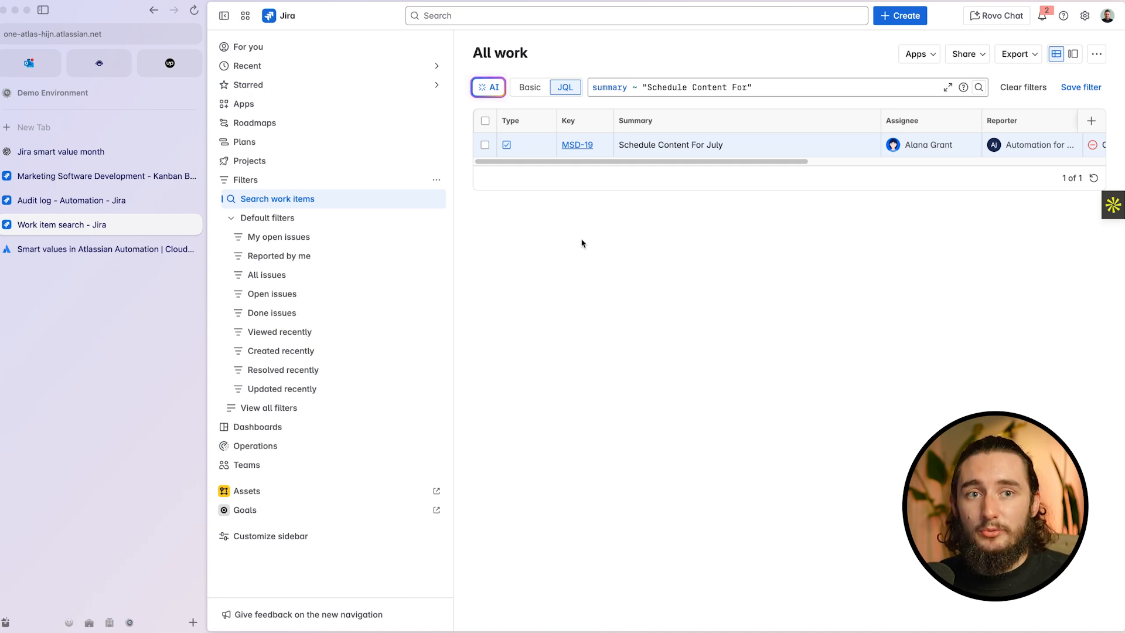
click(111, 176)
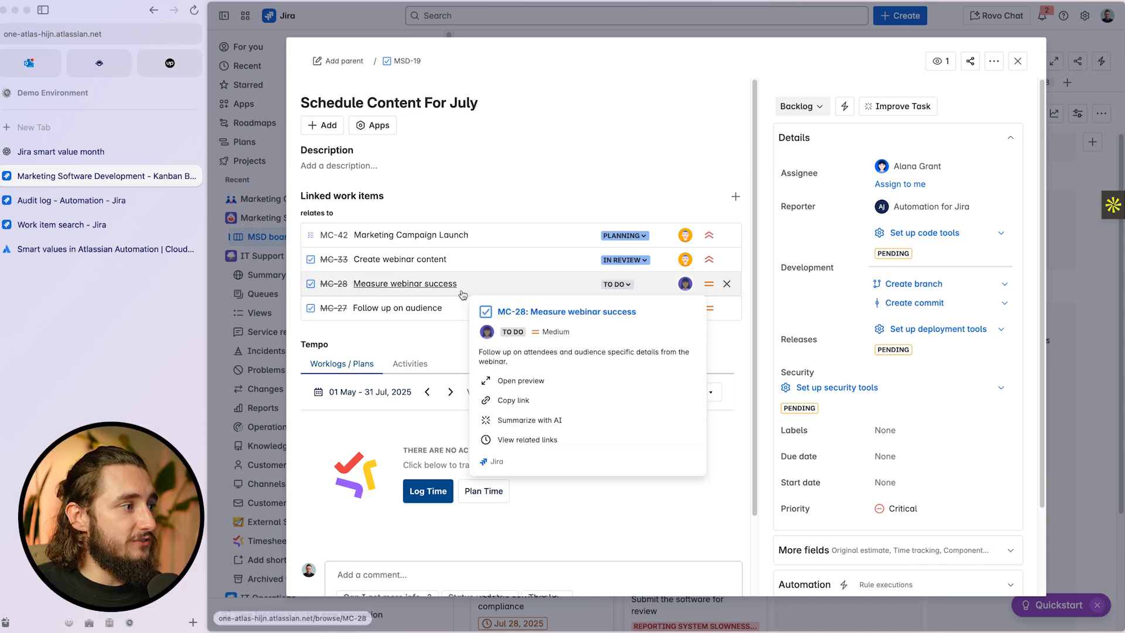
click(1017, 61)
- Review the rule's audit log, inspecting the 20:14:11 configuration change, the 20:13:03 run and the latest run's branch
click(120, 199)
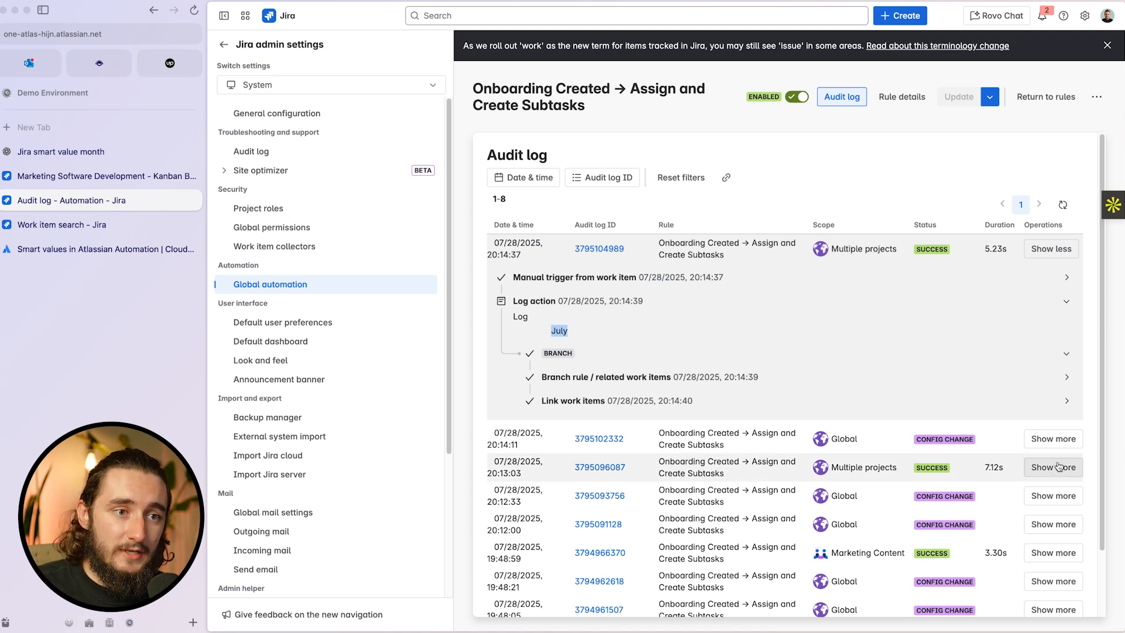
scroll(895, 438, down, 1)
scroll(895, 438, down, 2)
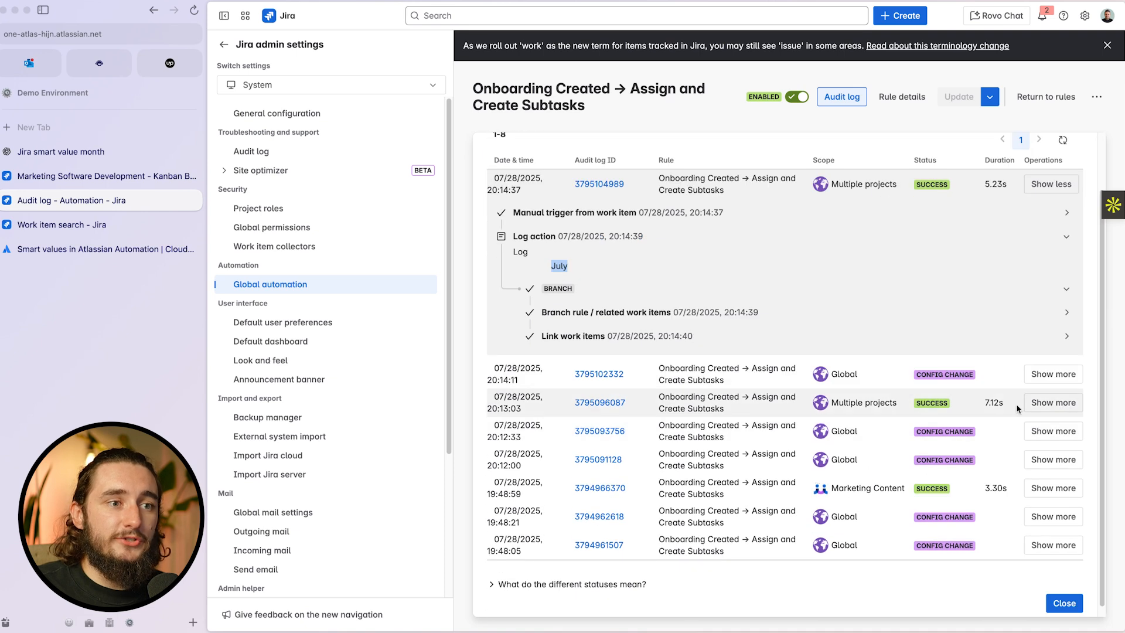
click(1048, 383)
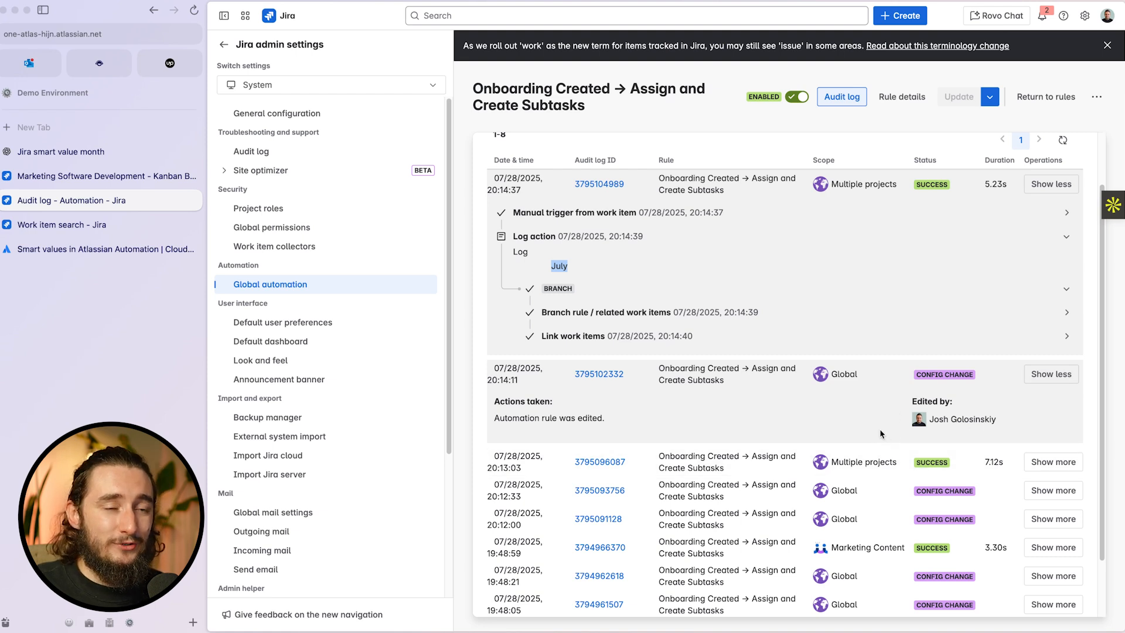
click(1049, 374)
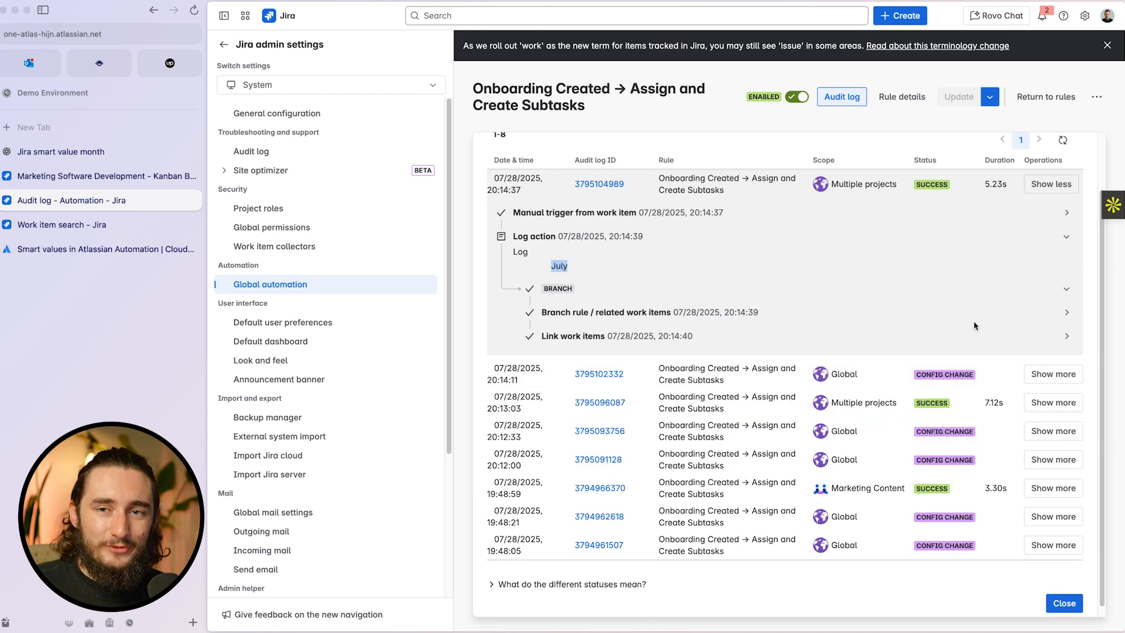
click(1051, 403)
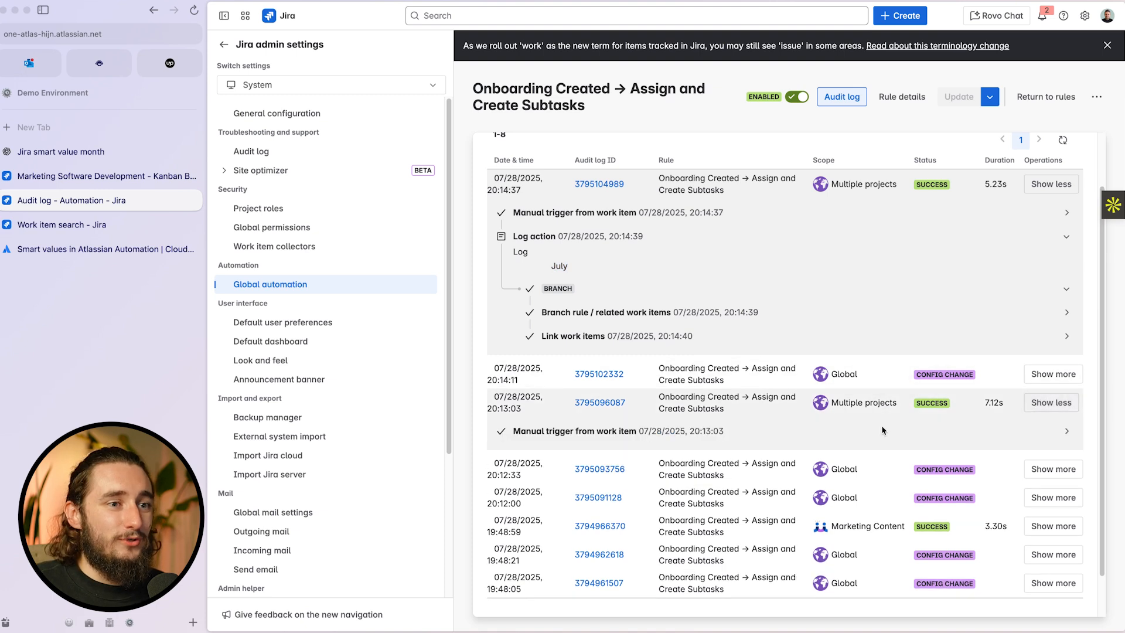
scroll(882, 430, down, 2)
scroll(868, 380, up, 4)
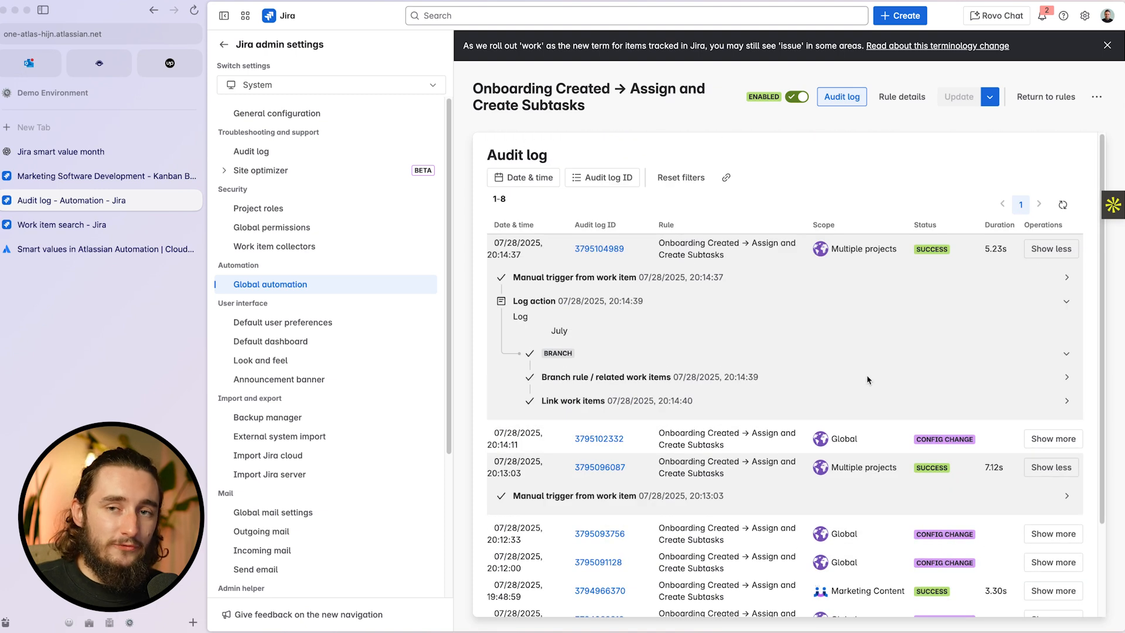
mouse_move(543, 359)
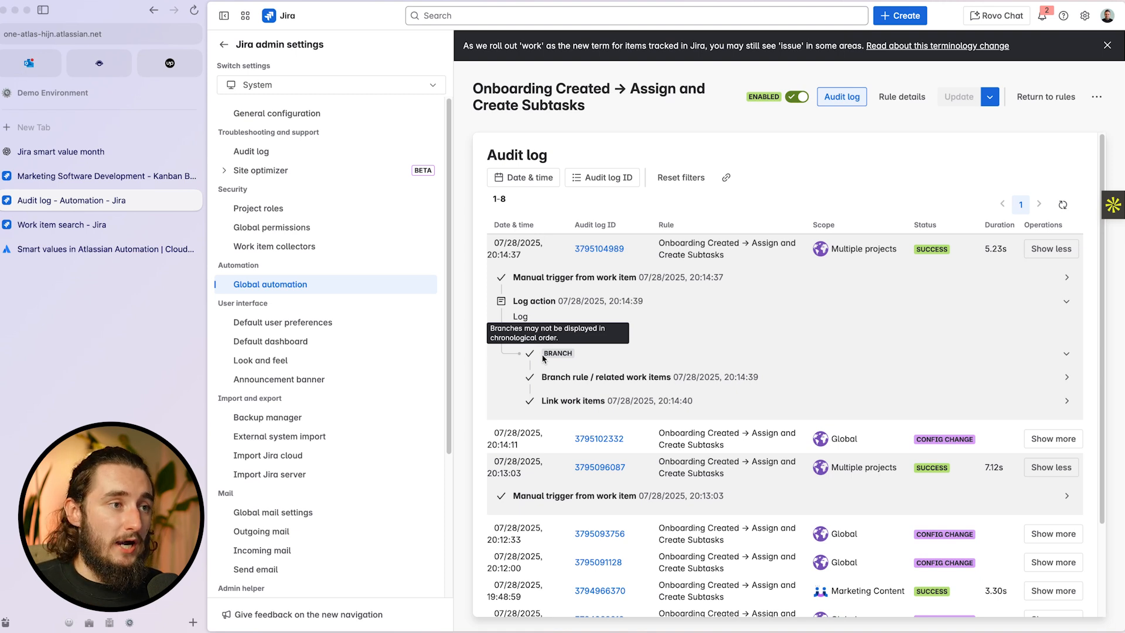
- Open the rule from its logged branch component and delete the Log action that writes {{now.format("MMMM")}} to the audit log
click(573, 377)
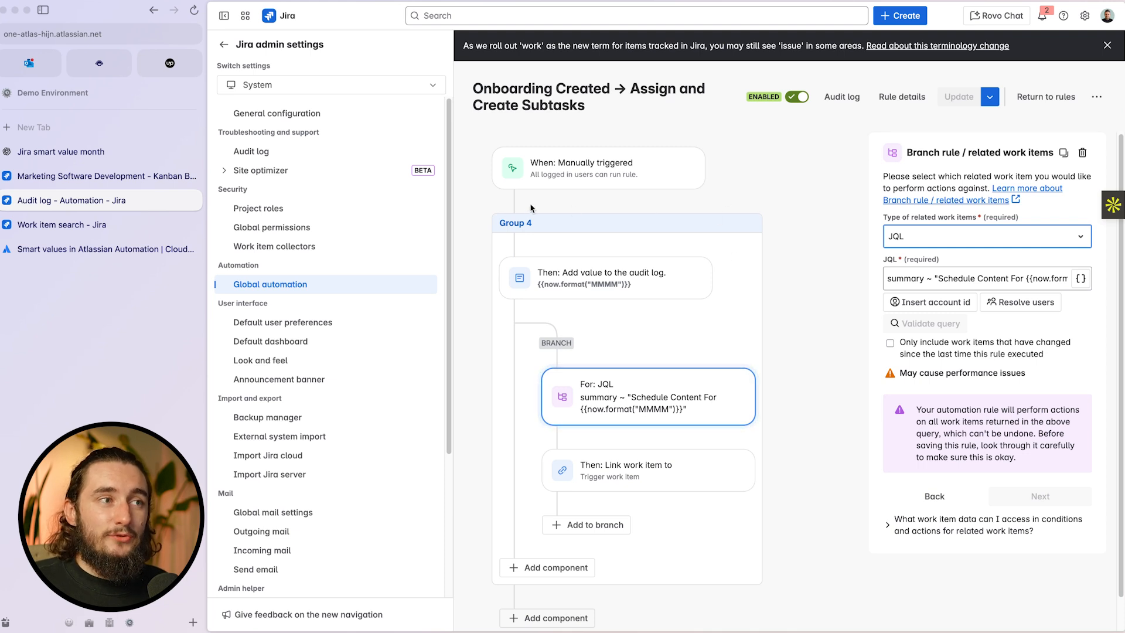
click(609, 282)
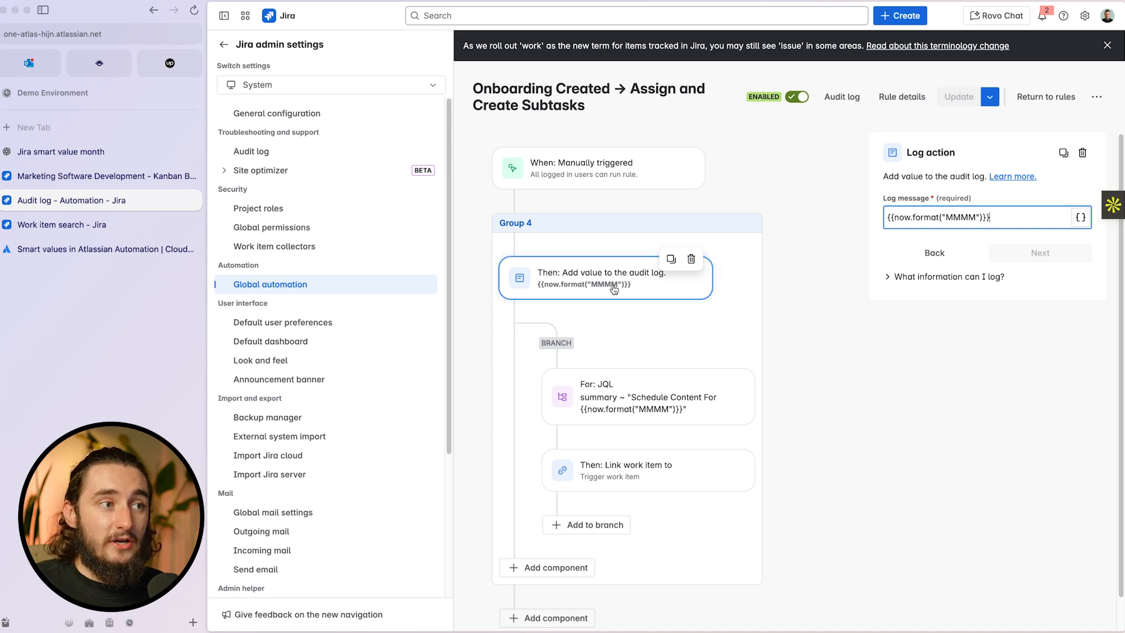
click(691, 259)
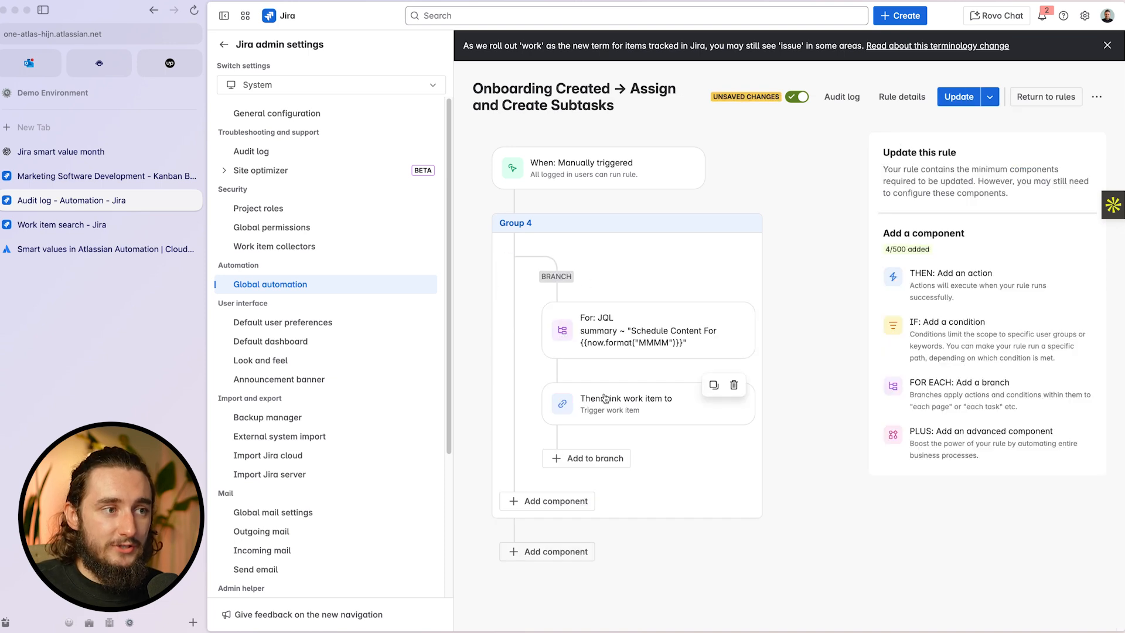
- Check the JQL branch's settings and return to the global automation rules list without updating the rule
click(629, 345)
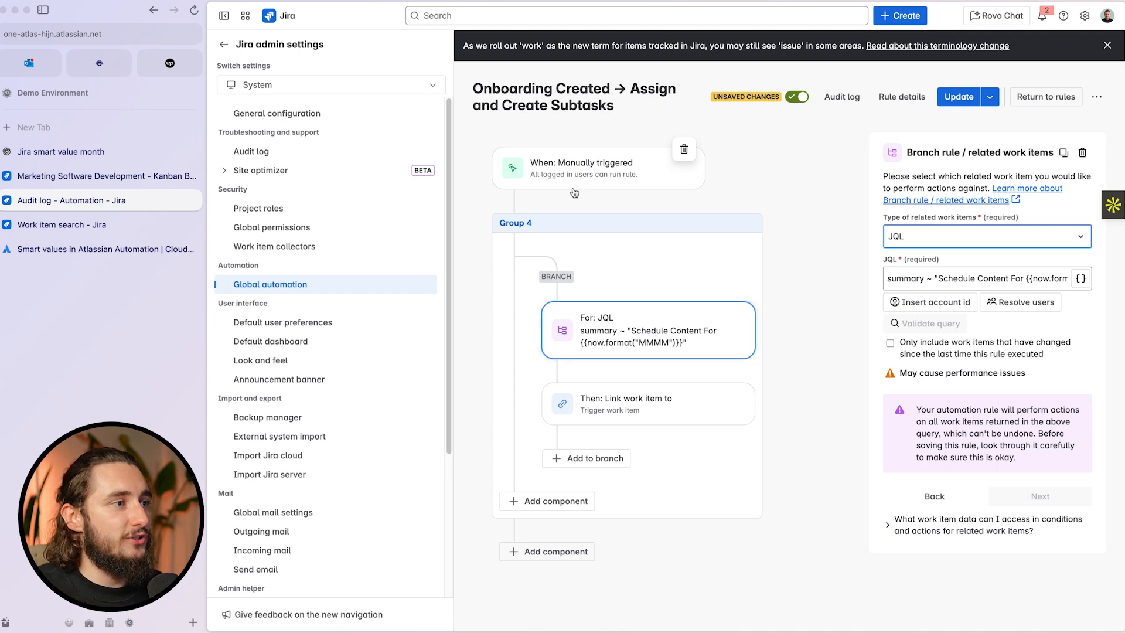
click(318, 286)
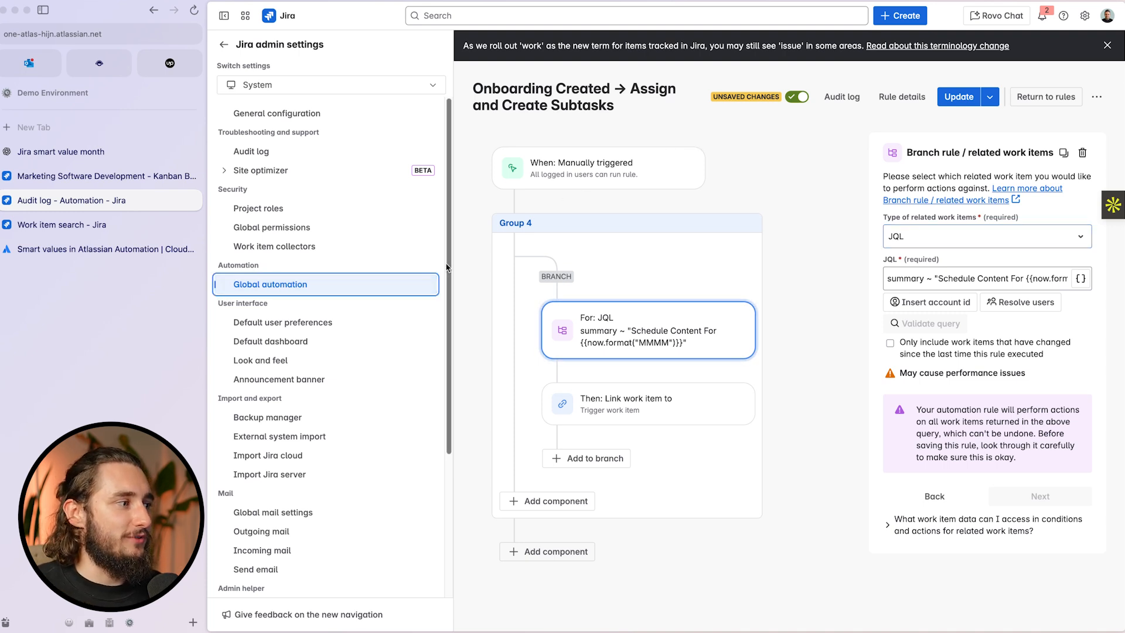
click(1069, 104)
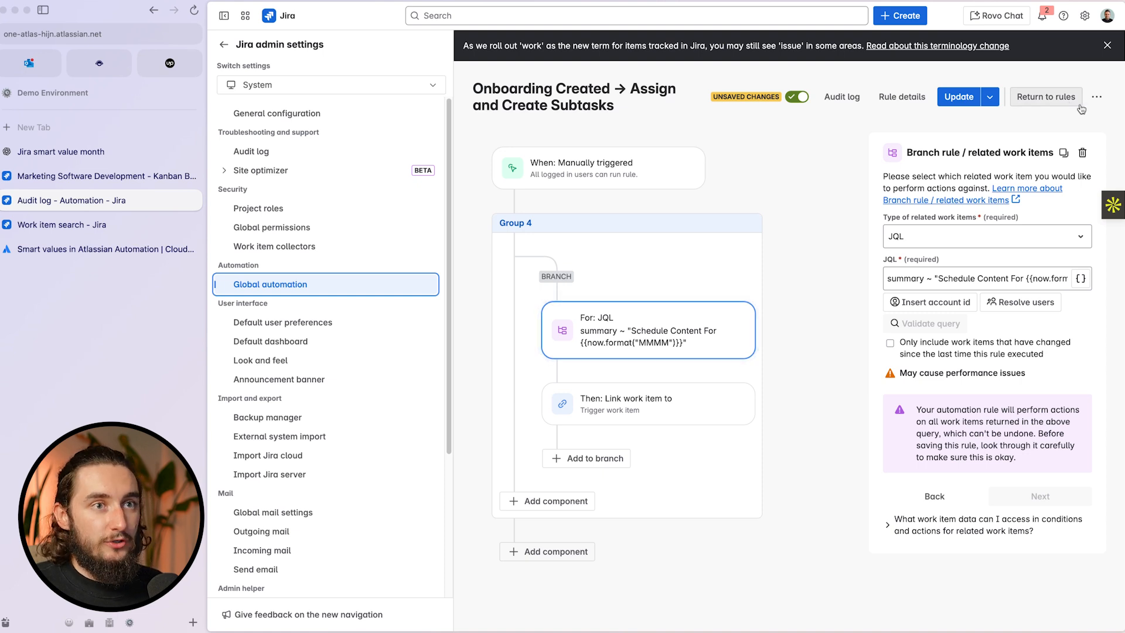
- Create a new automation rule from scratch with an Incoming webhook trigger
click(1058, 88)
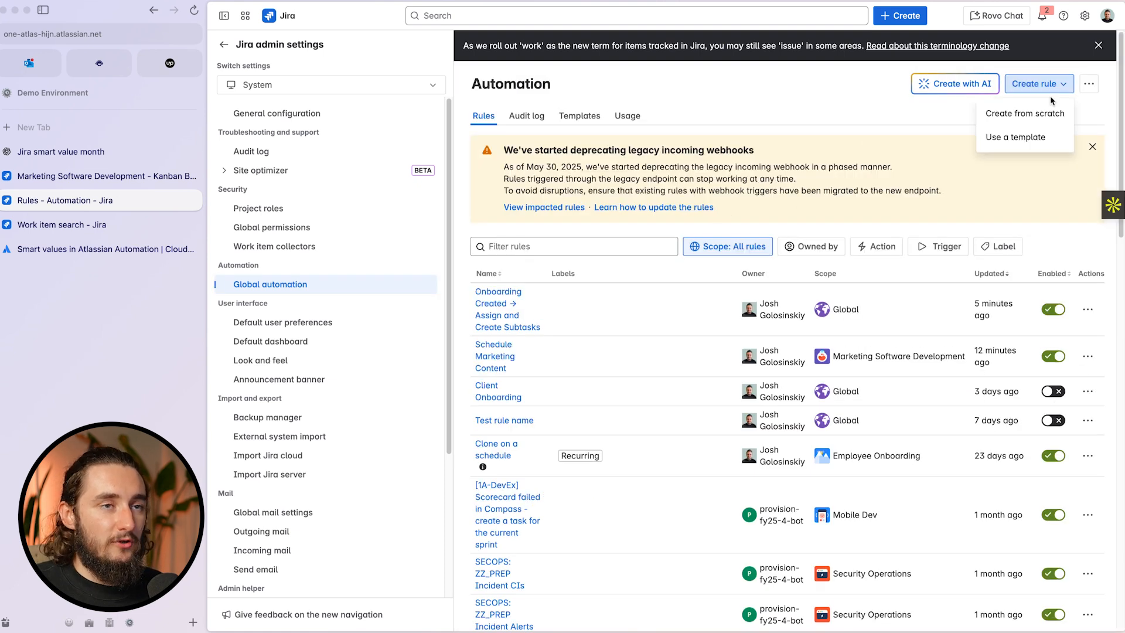
click(1031, 107)
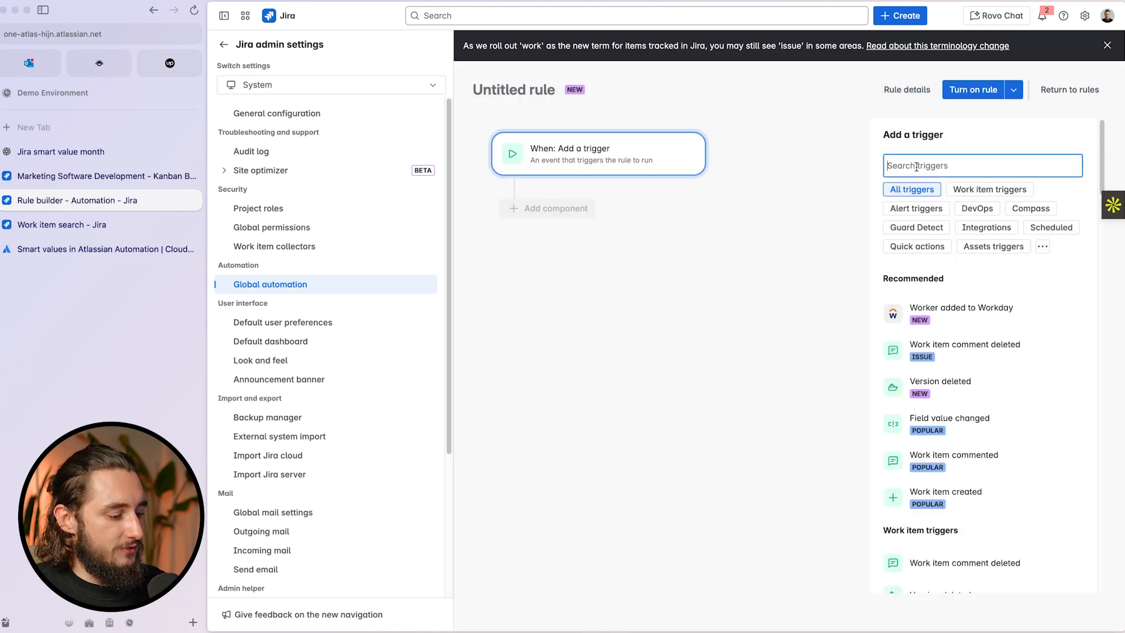
text(we)
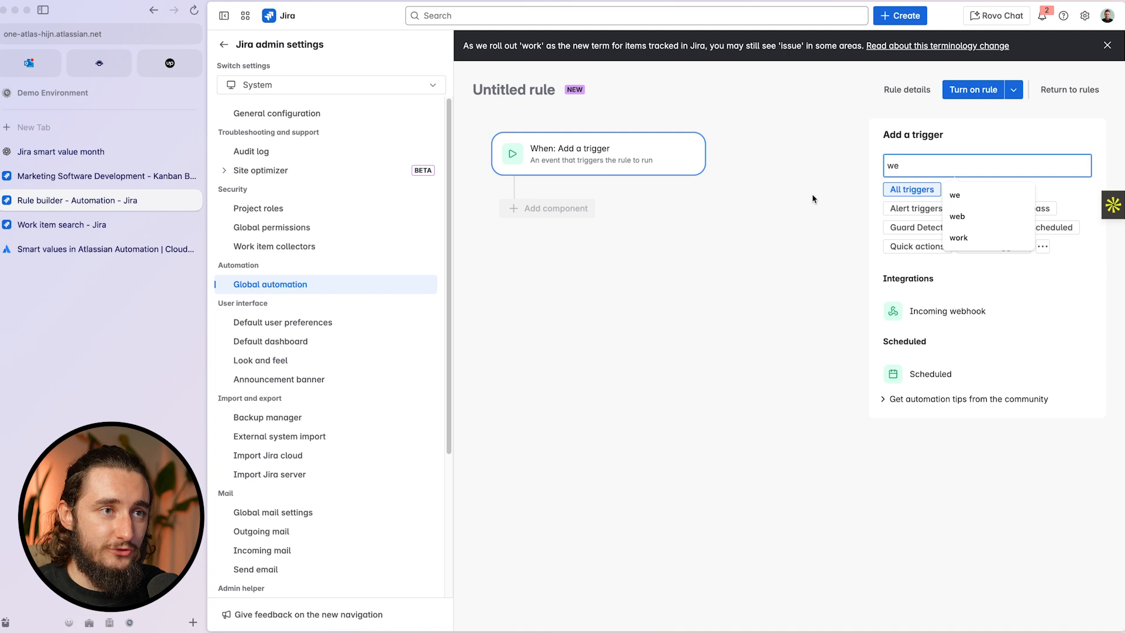
click(931, 324)
click(1038, 380)
- Add a Publish new page in Confluence action after the Incoming webhook trigger
click(928, 196)
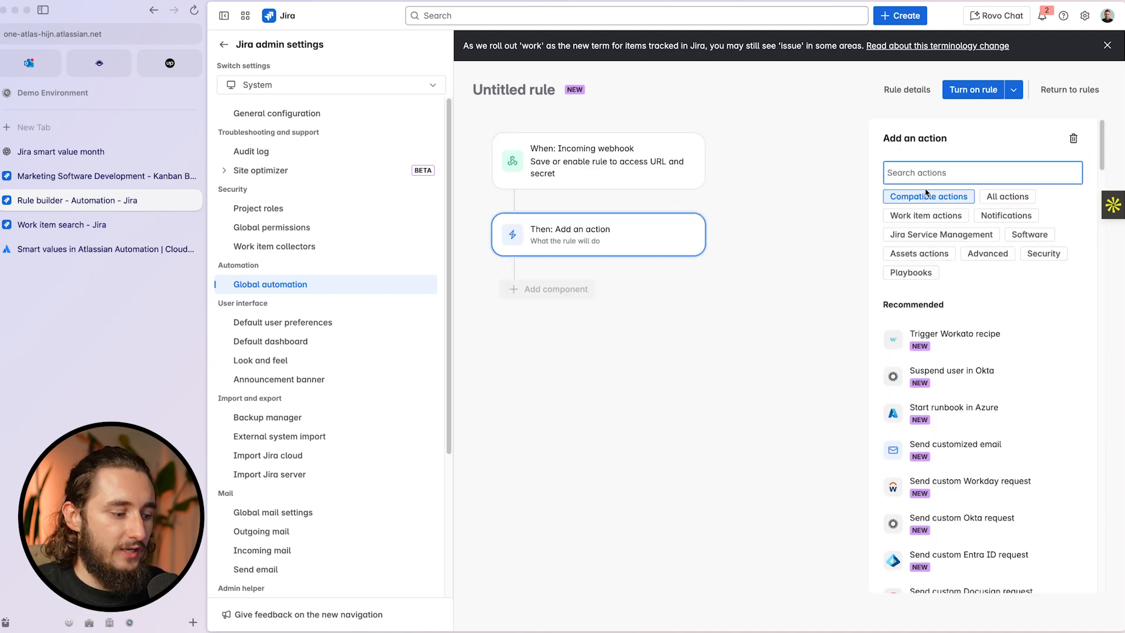
text(conf)
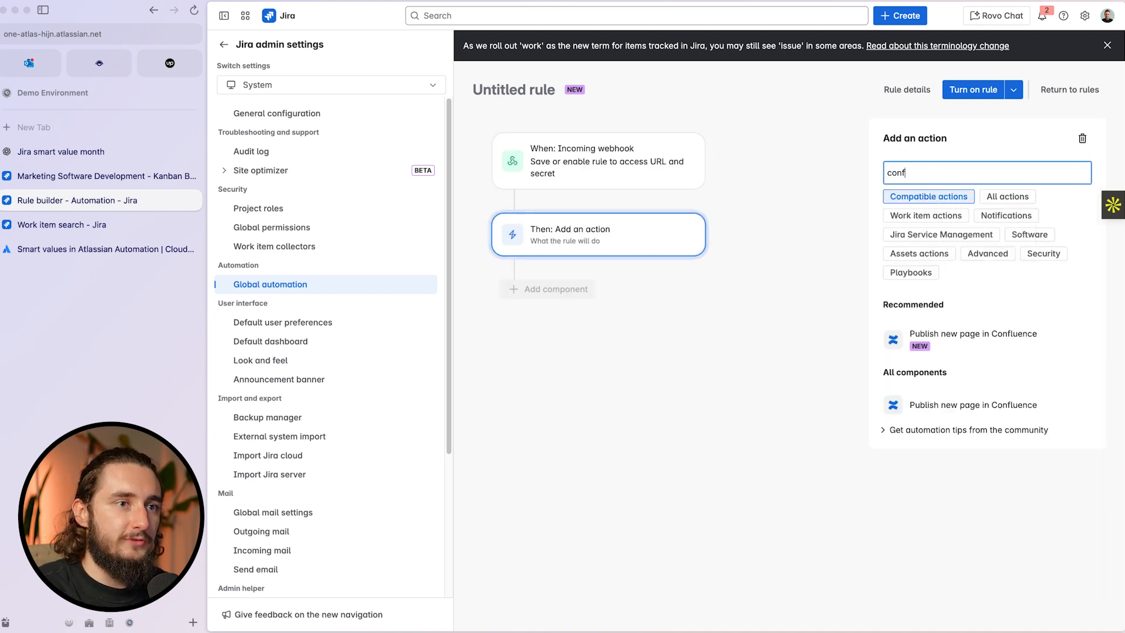
click(984, 344)
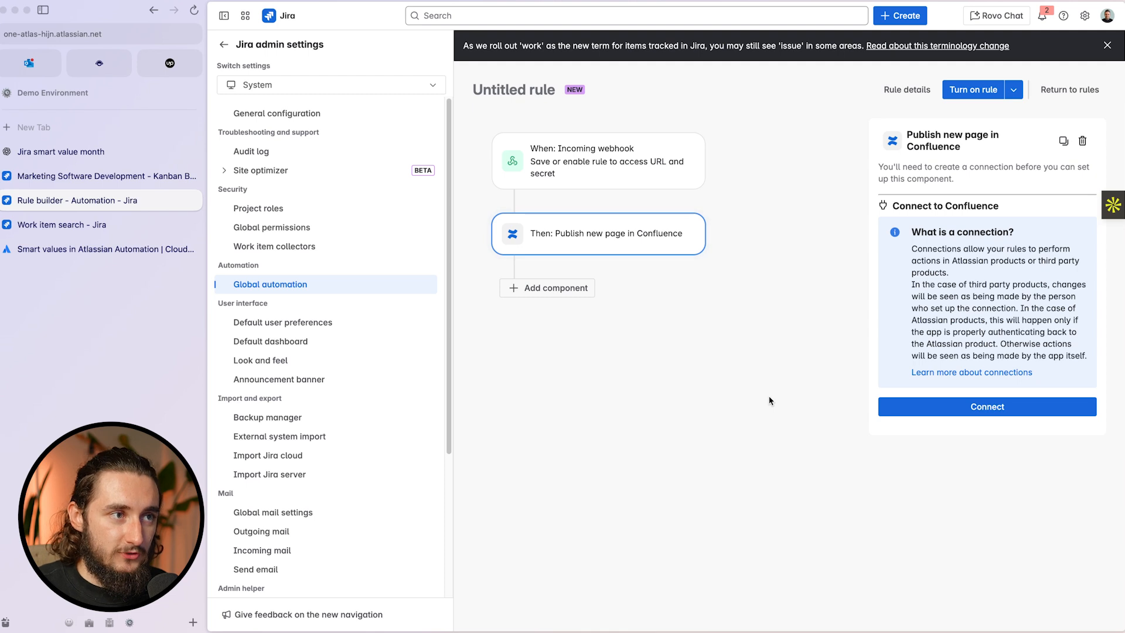
- Add a Send web request action after the Confluence page action and set its web request body to Custom data
click(553, 288)
click(951, 195)
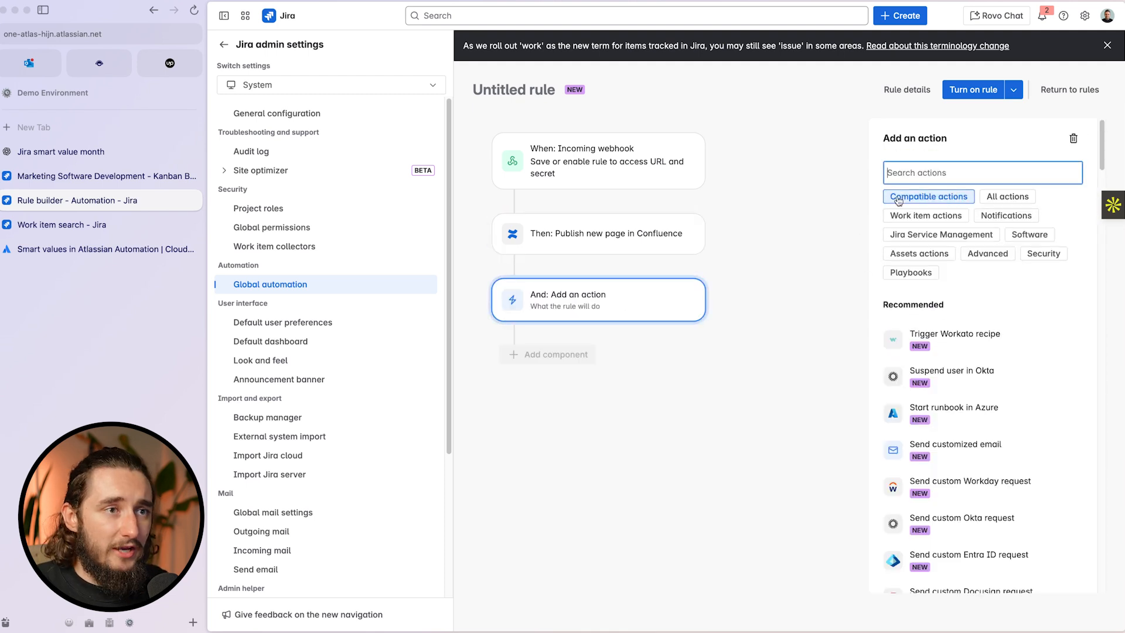
text(web)
click(944, 304)
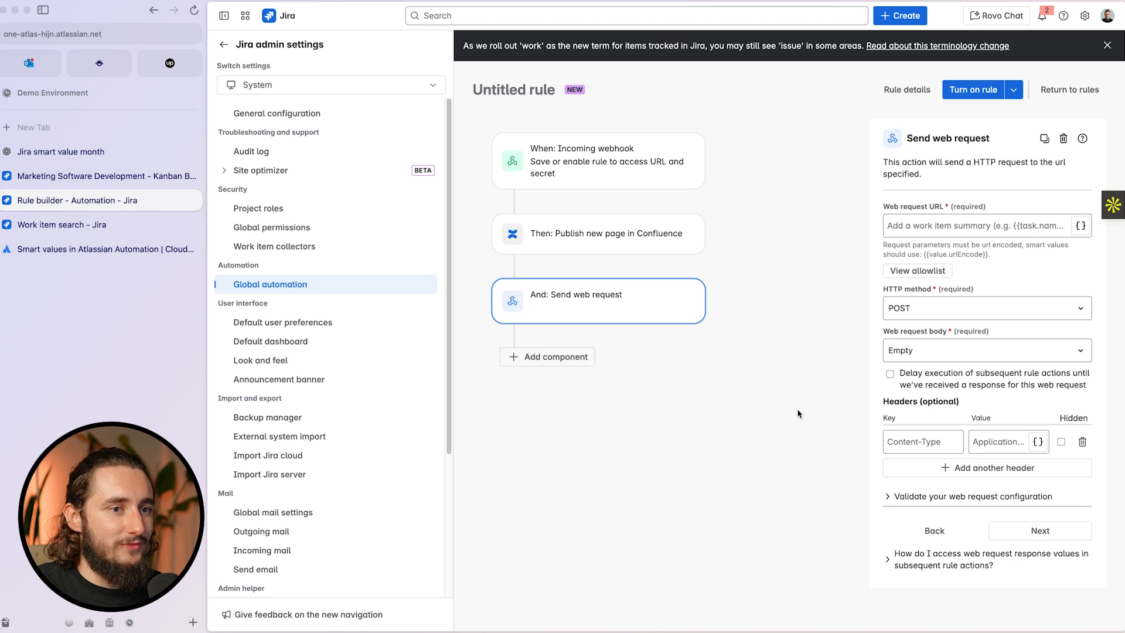
click(883, 349)
click(914, 420)
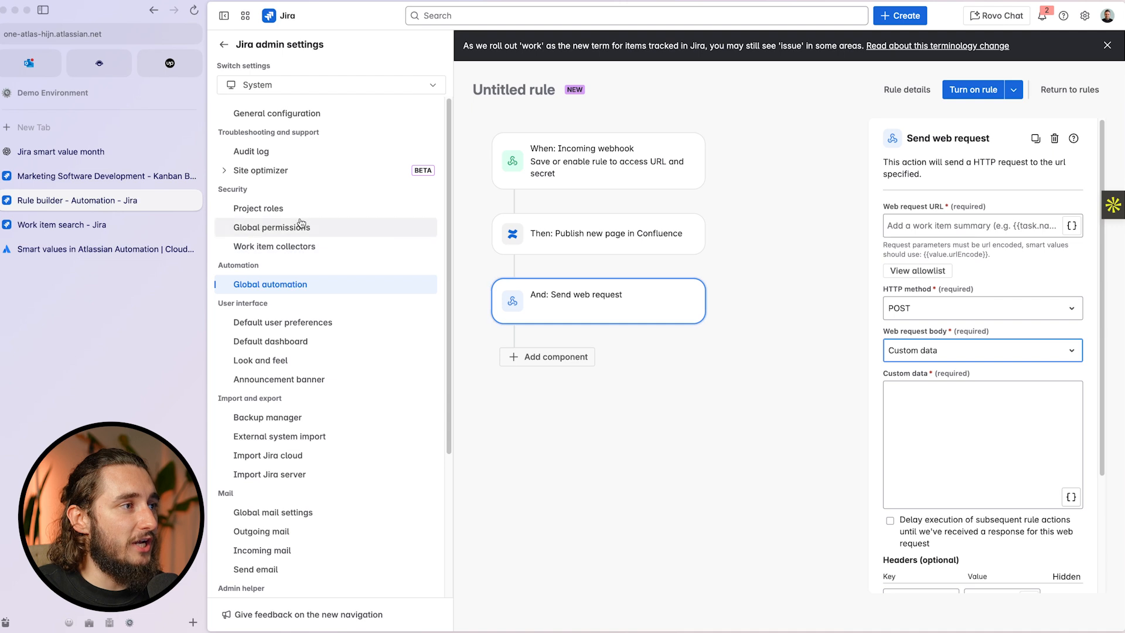
- Leave the rule builder without saving the rule and open the project settings of the IT Support project
click(225, 44)
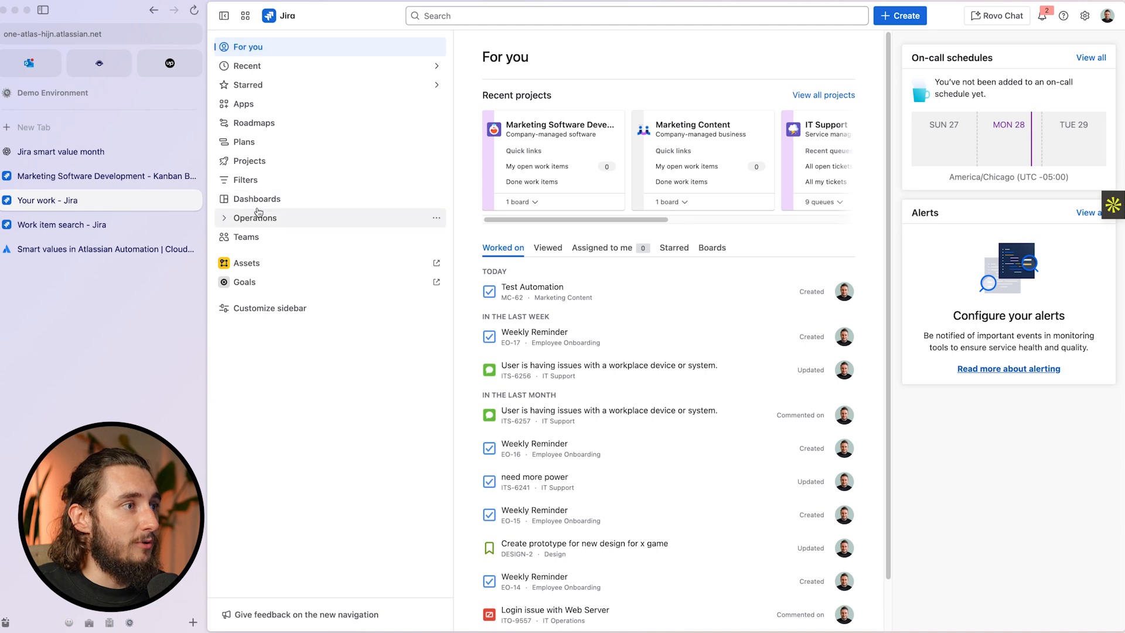
click(129, 176)
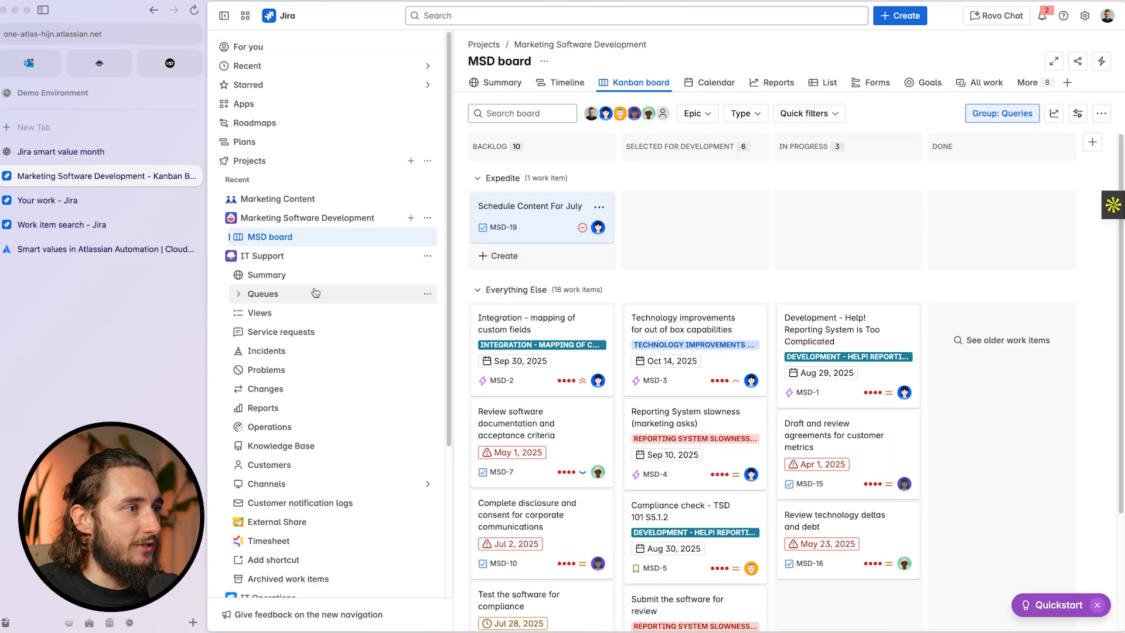
click(427, 256)
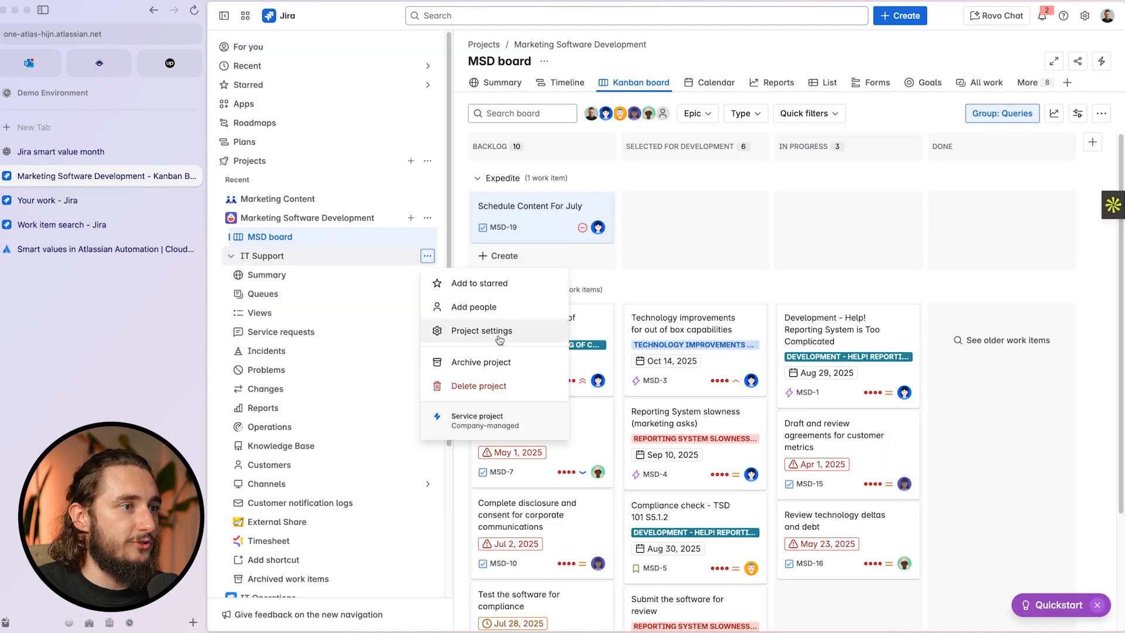
click(494, 332)
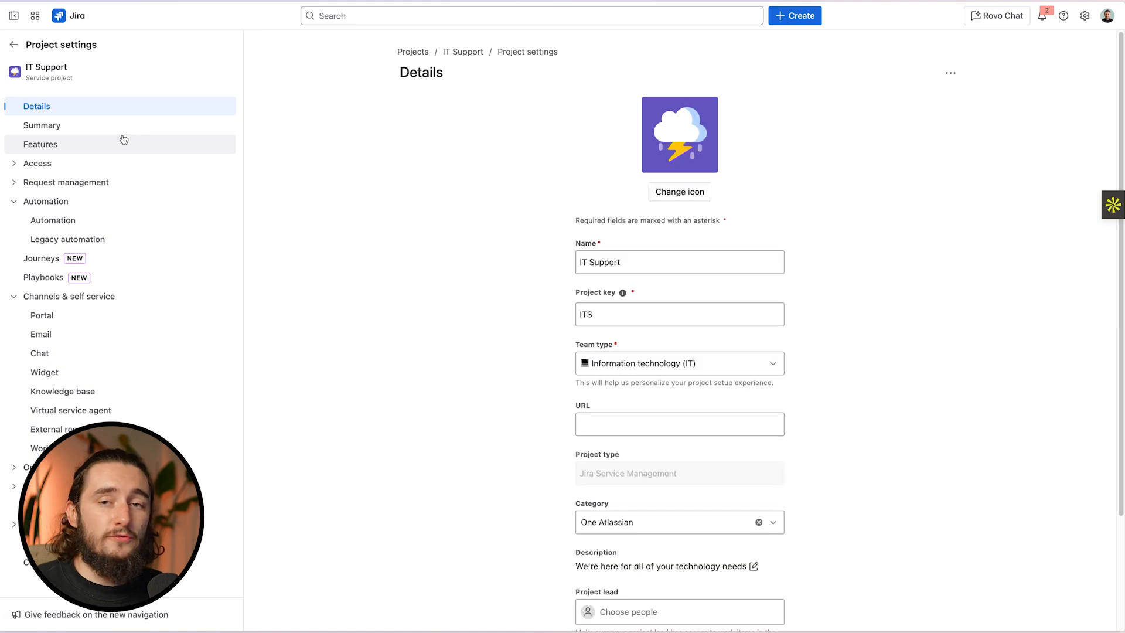
- Check the Journeys feature setting in IT Support's features and open the Test Journey Type journey
click(133, 147)
scroll(494, 331, down, 15)
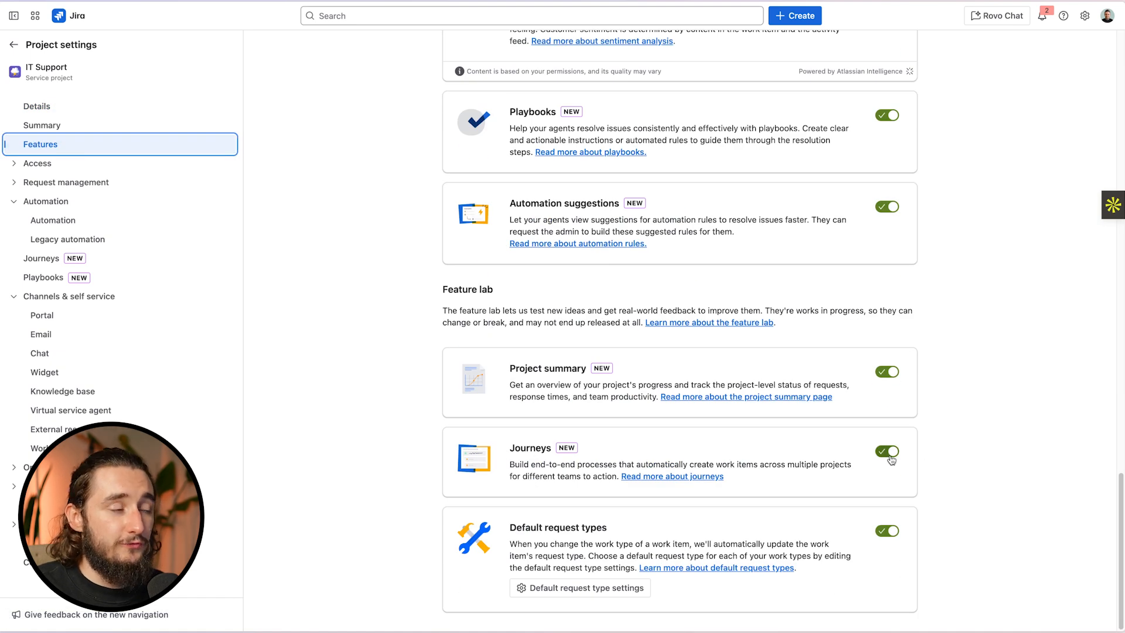
click(123, 264)
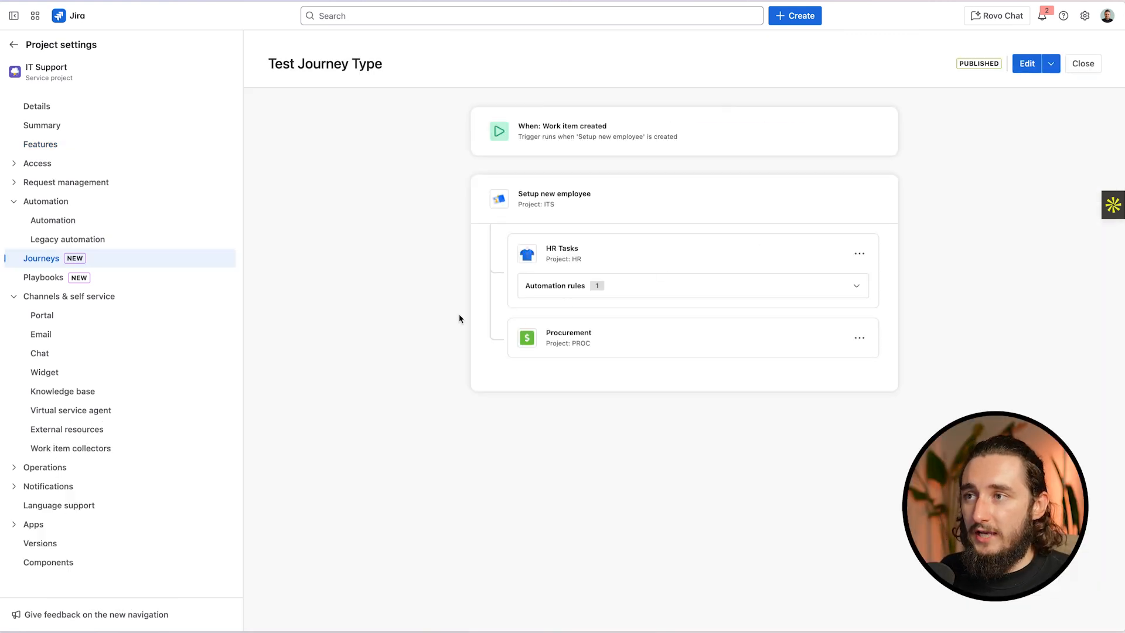
- Open Test Journey Type for editing to examine its available trigger events and the automation rules under HR Tasks
click(1041, 65)
click(864, 130)
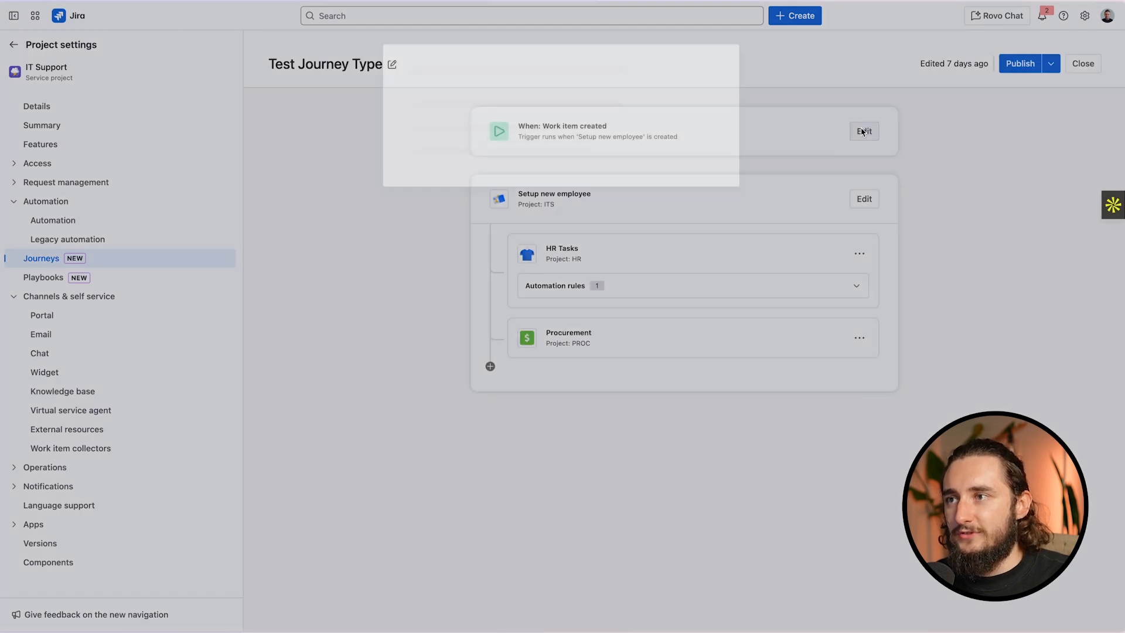
click(529, 124)
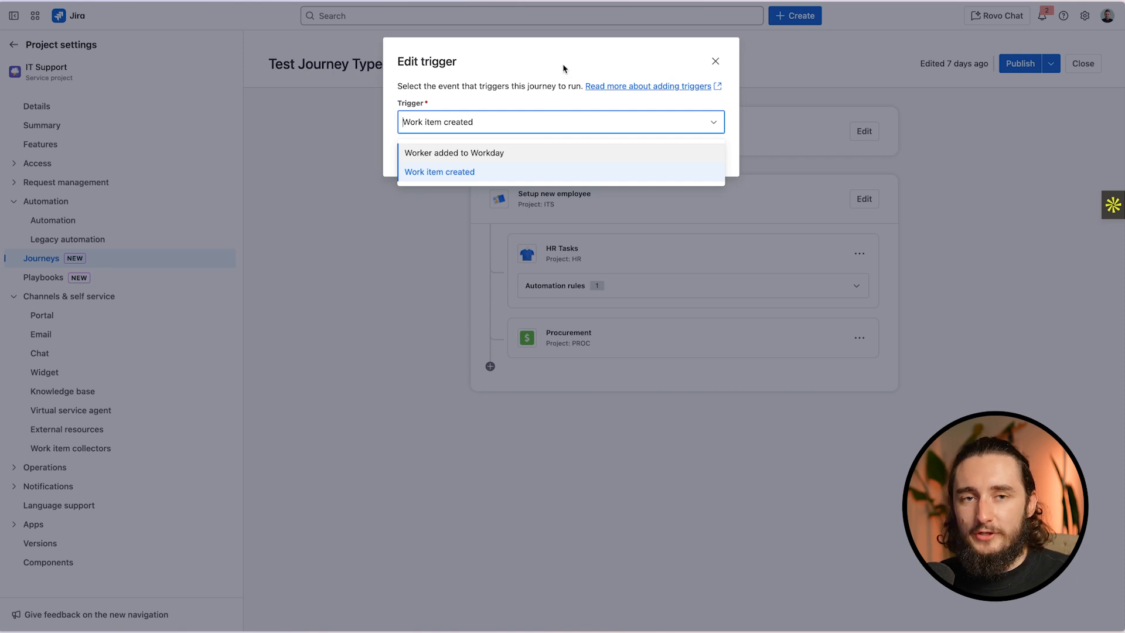
click(563, 68)
click(520, 131)
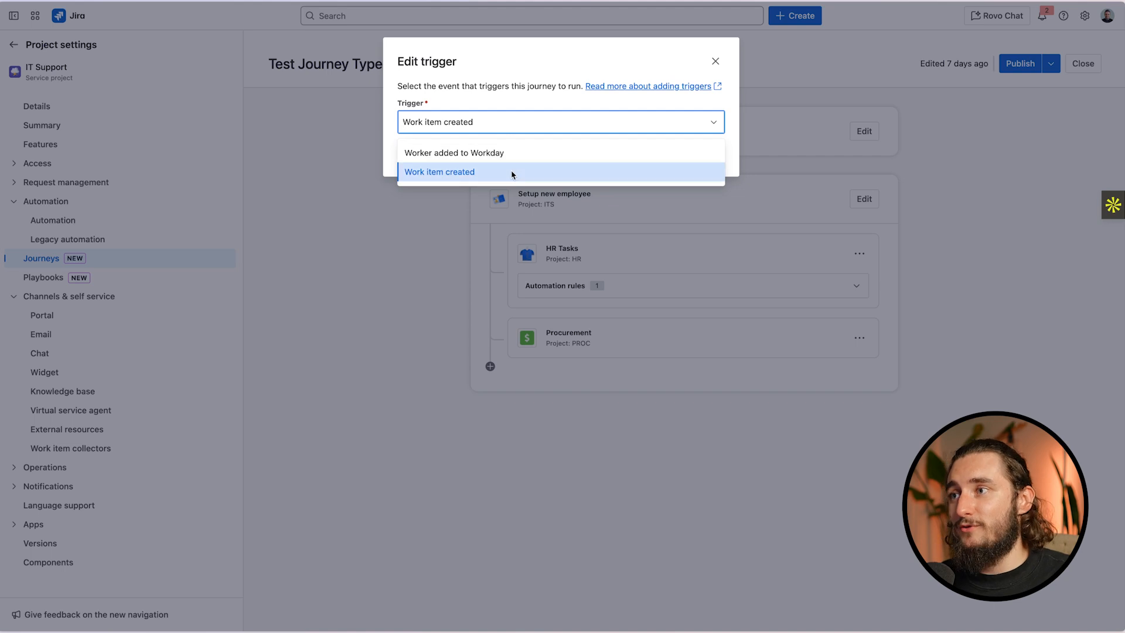
click(528, 73)
click(700, 152)
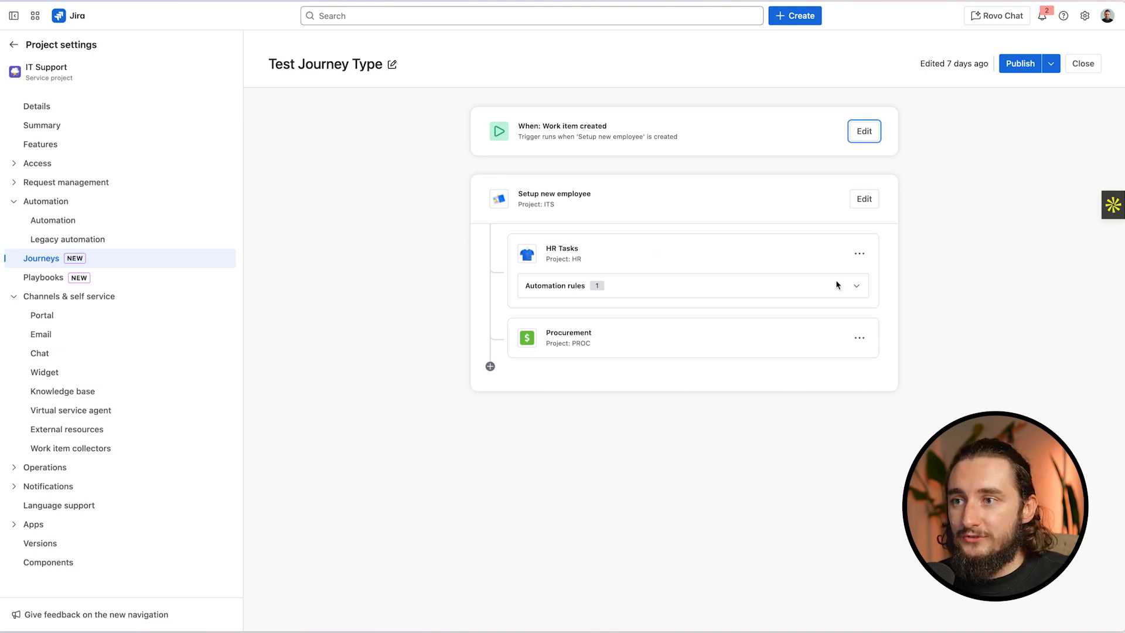
click(856, 286)
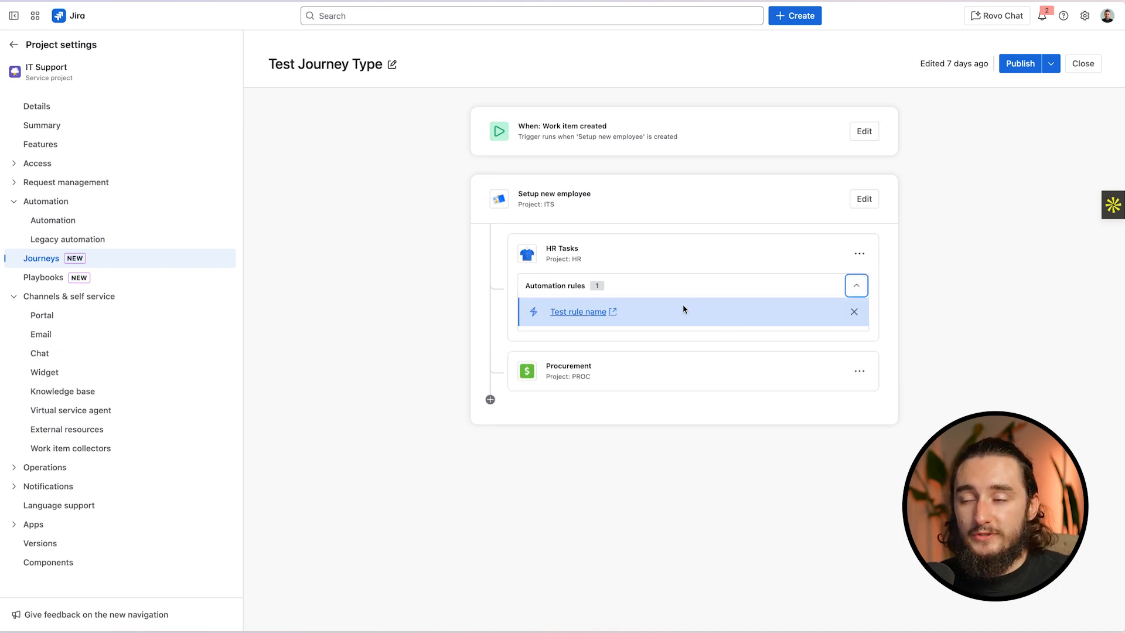